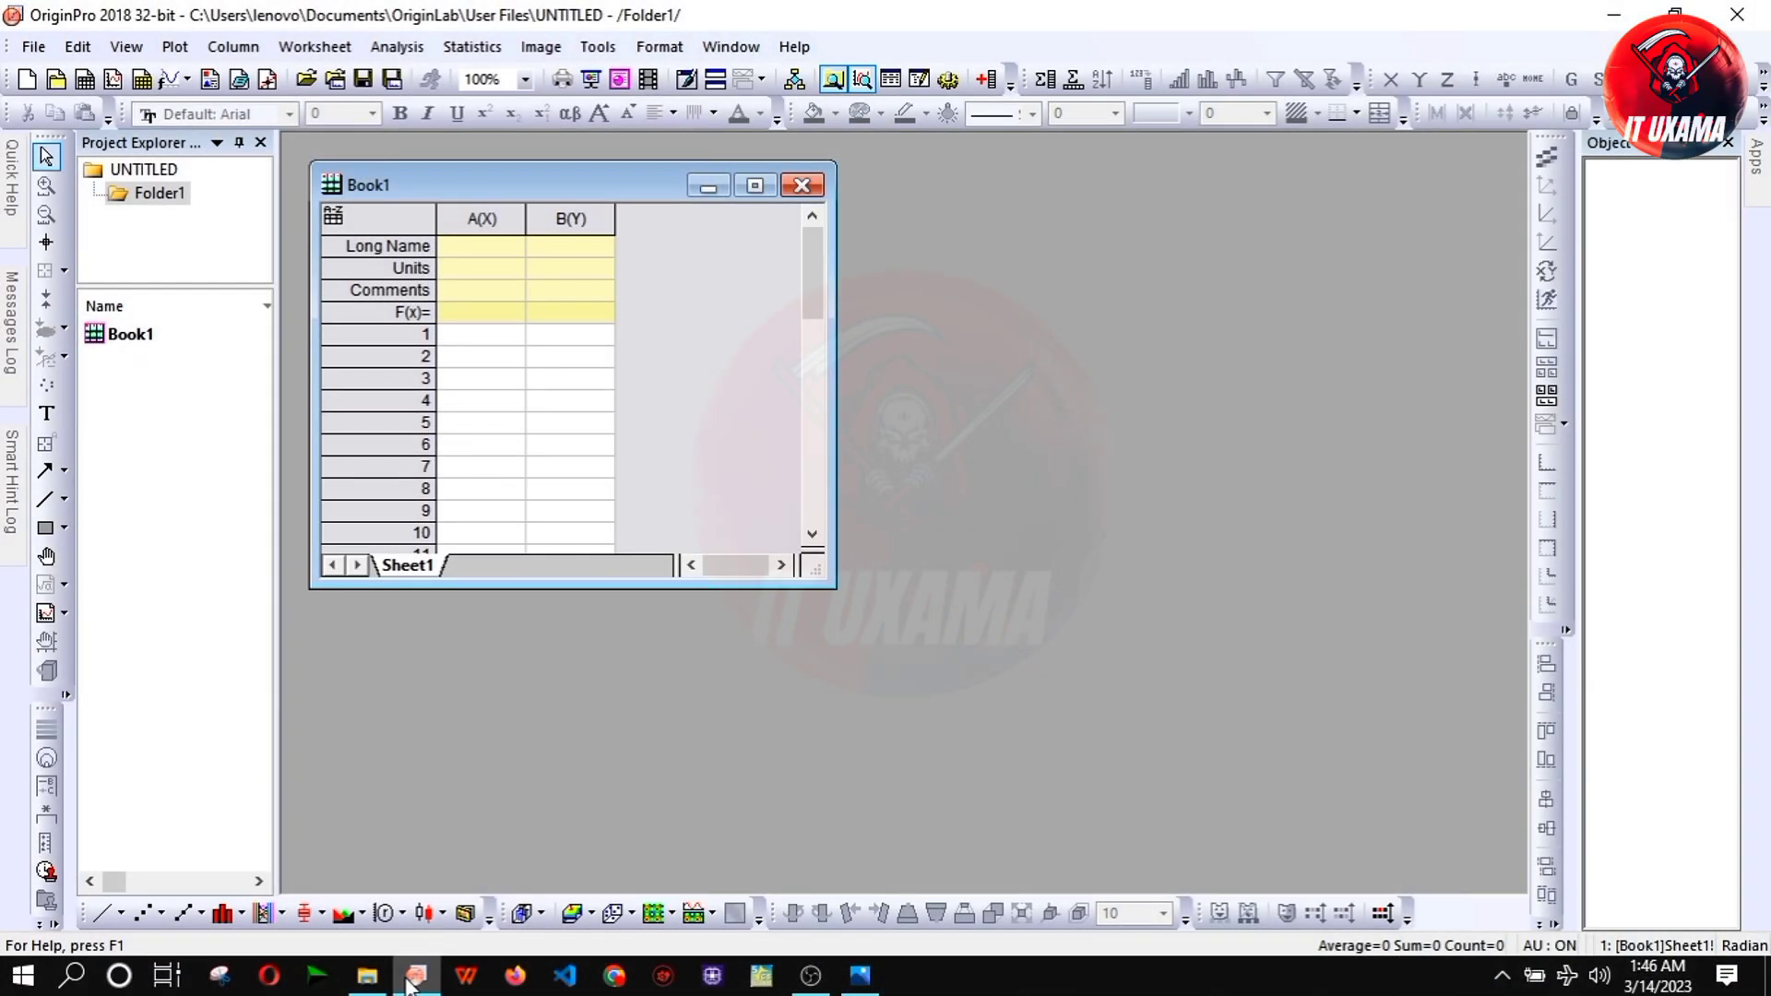
- Import the sample text file from the Sample folder into the OriginPro workbook and maximize the worksheet window
left_click(367, 975)
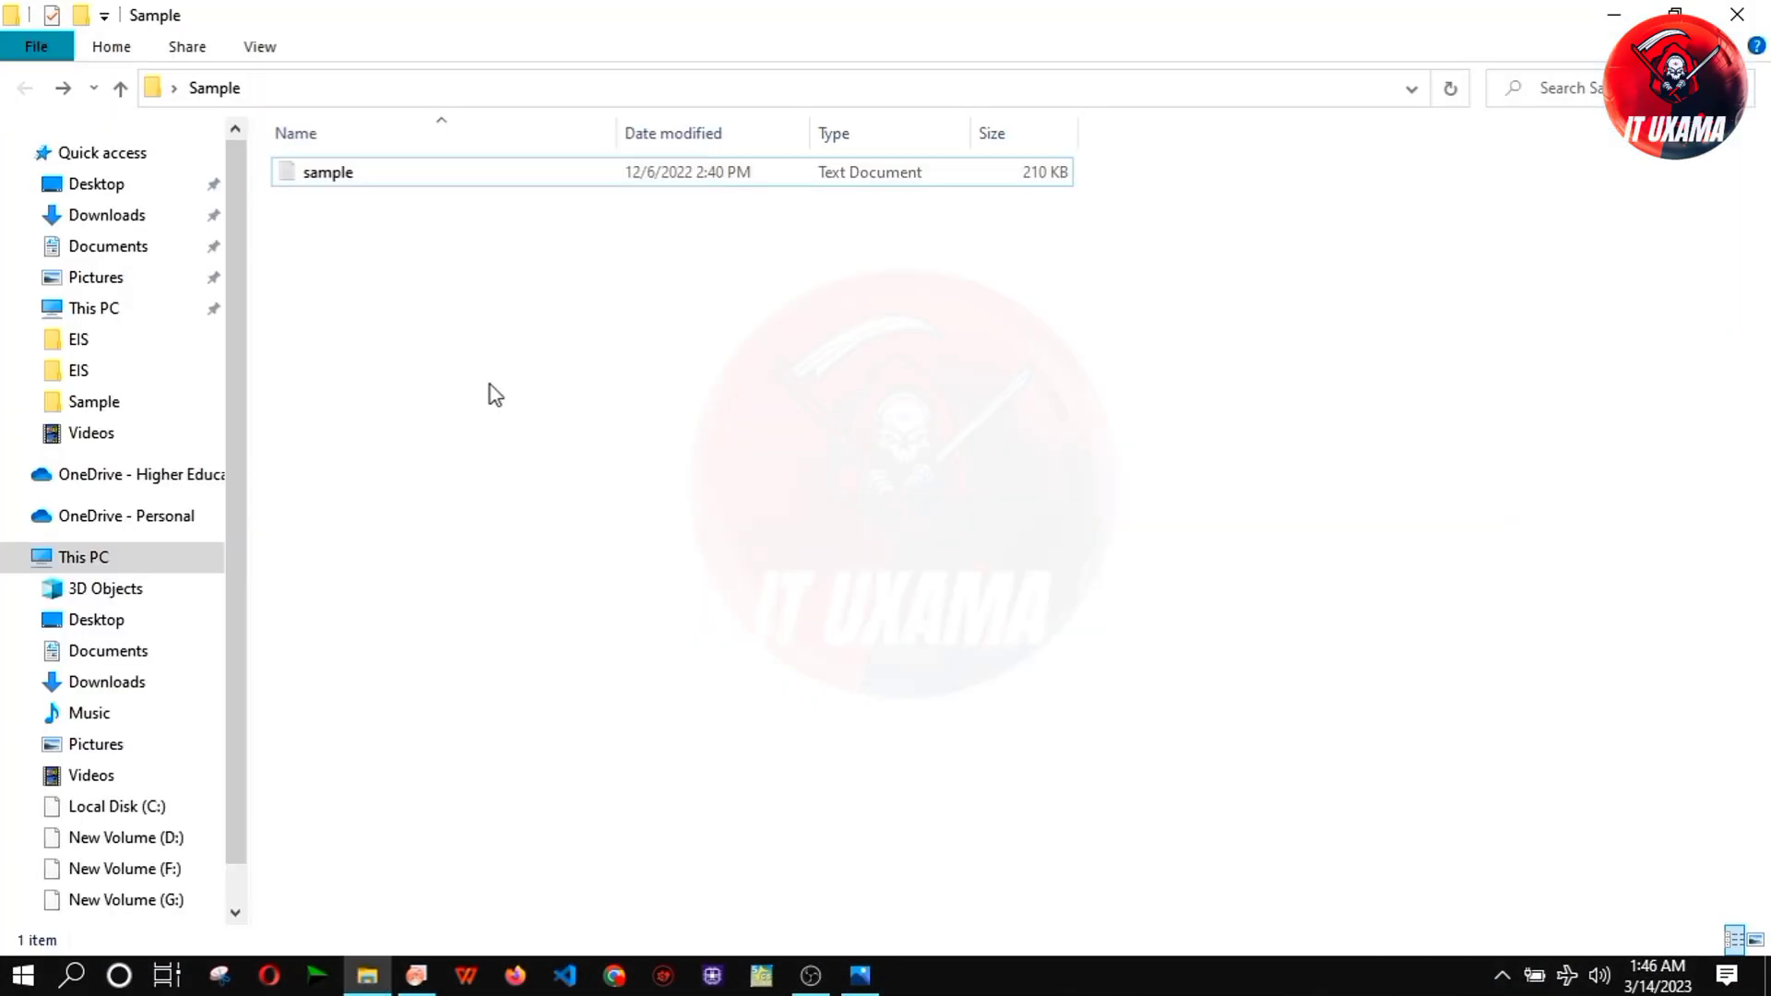
left_click(440, 173)
left_click_drag(441, 174, 512, 351)
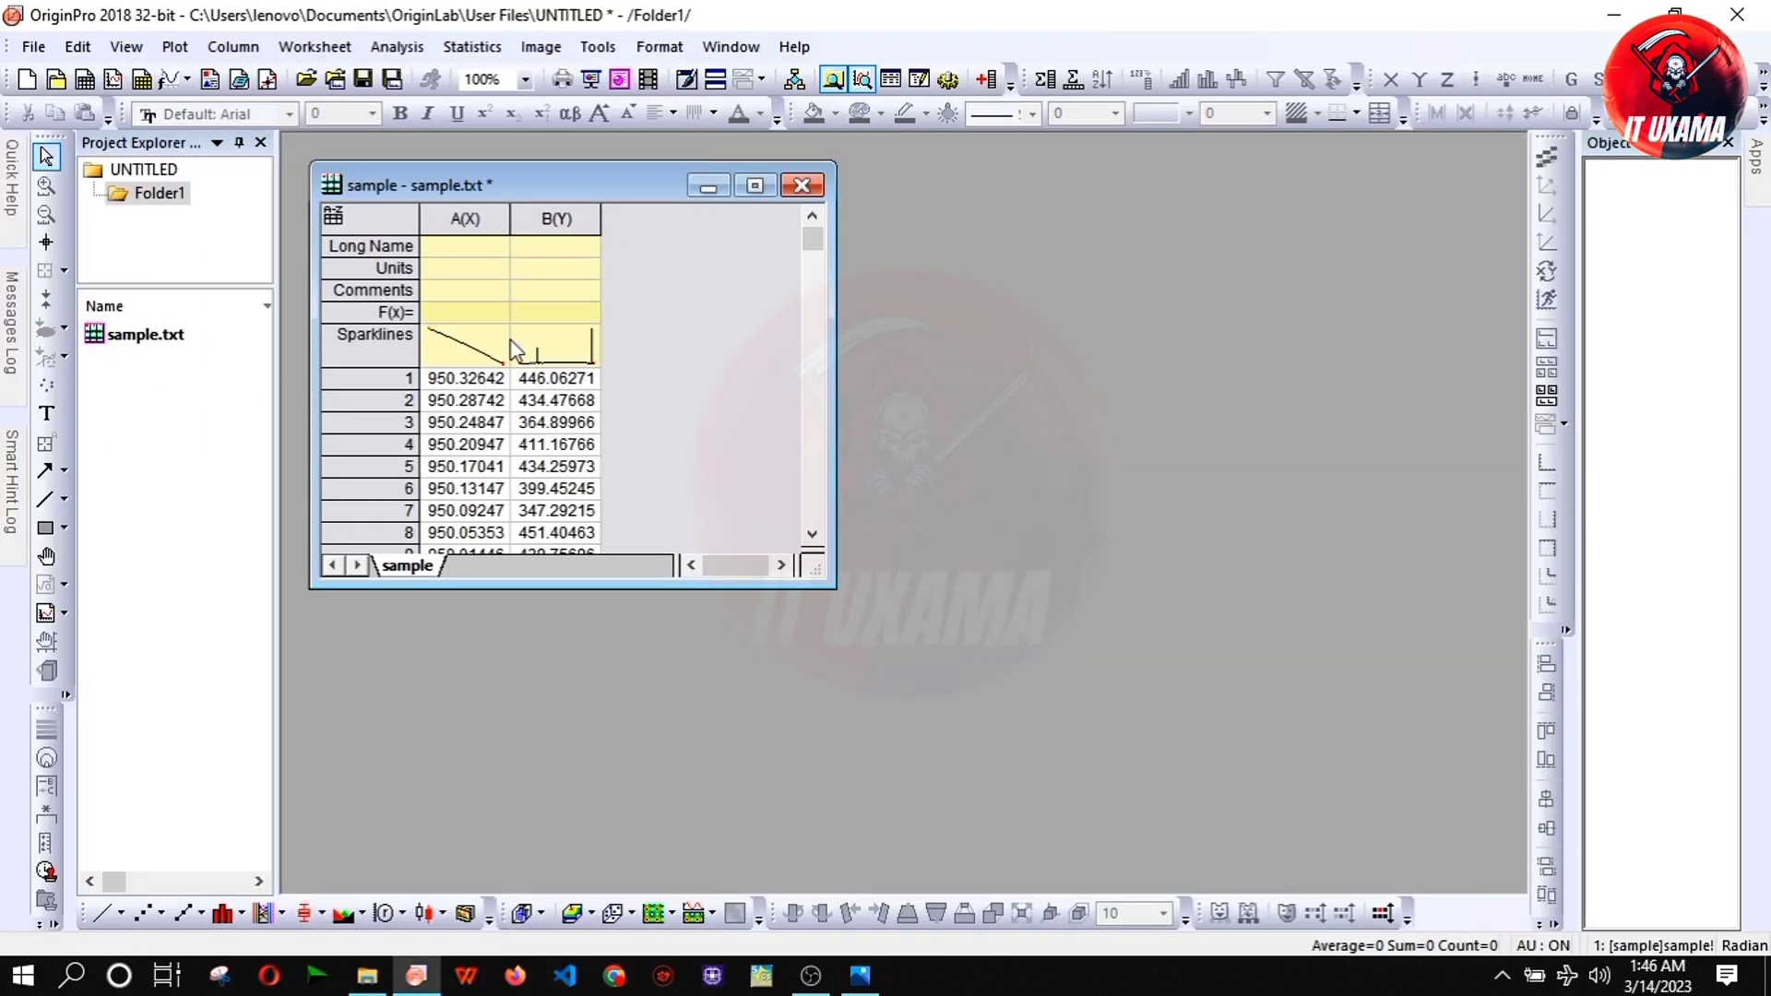
double_click(616, 179)
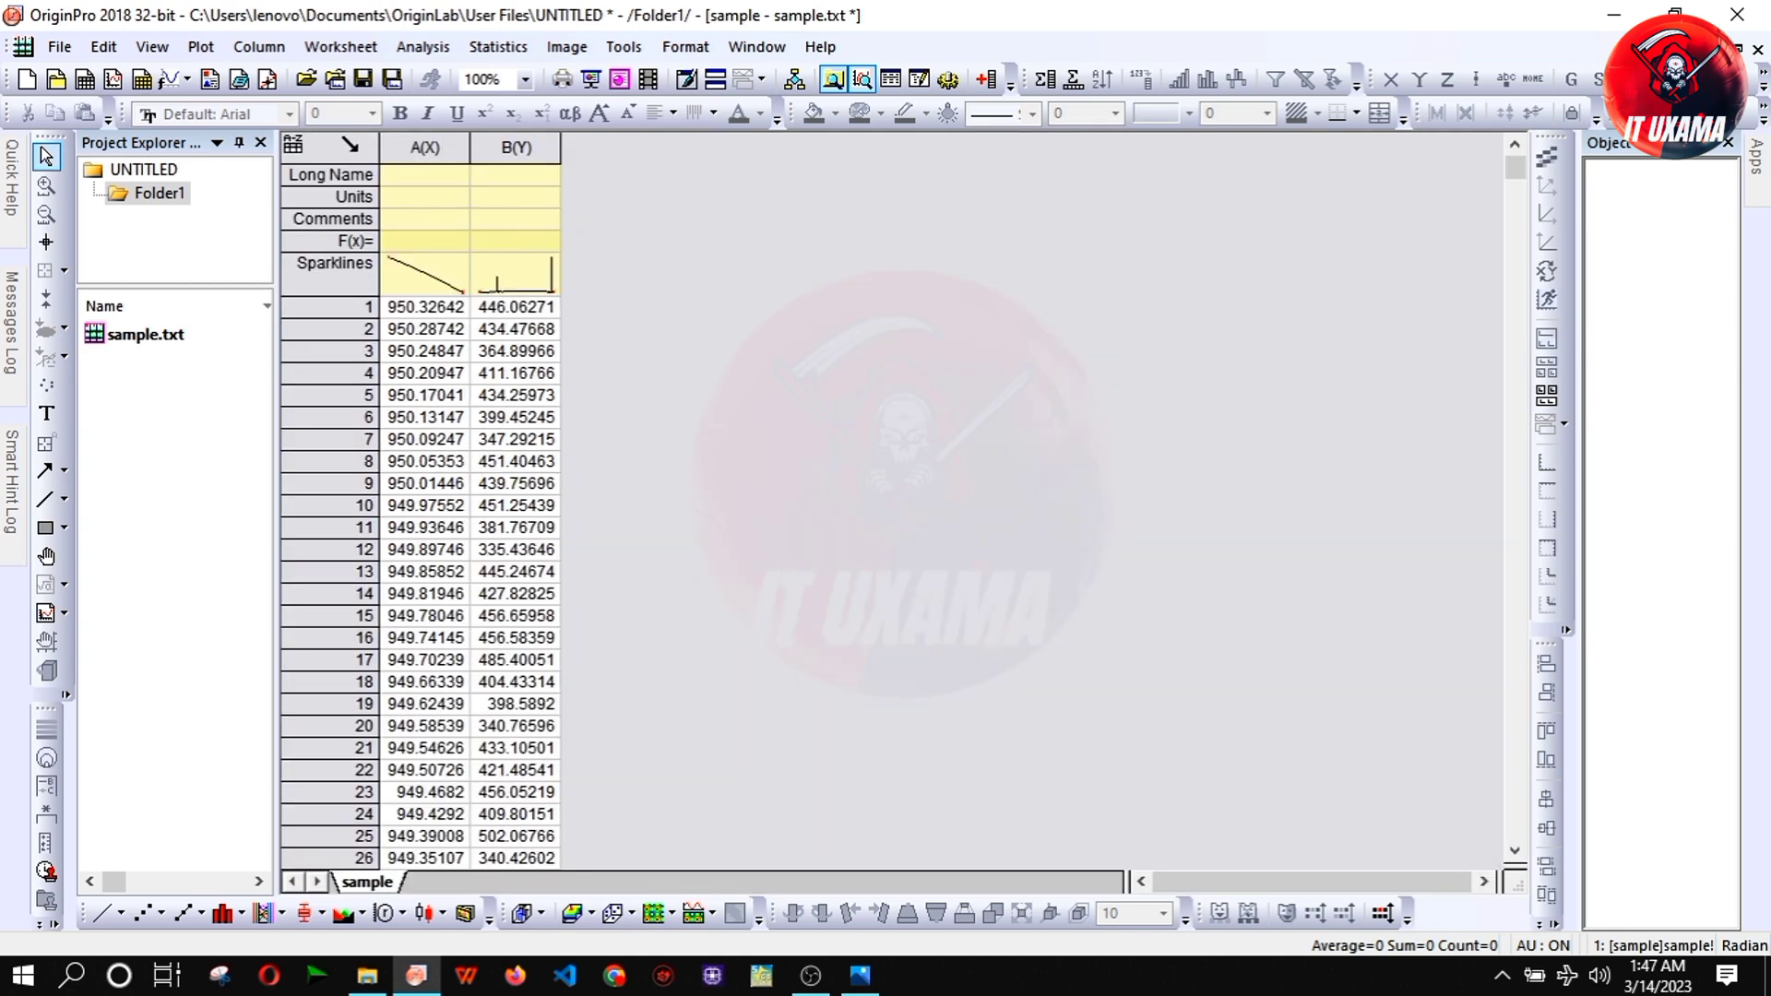
- Plot worksheet columns A and B as a line graph and change the plot to a scatter graph
left_click(351, 145)
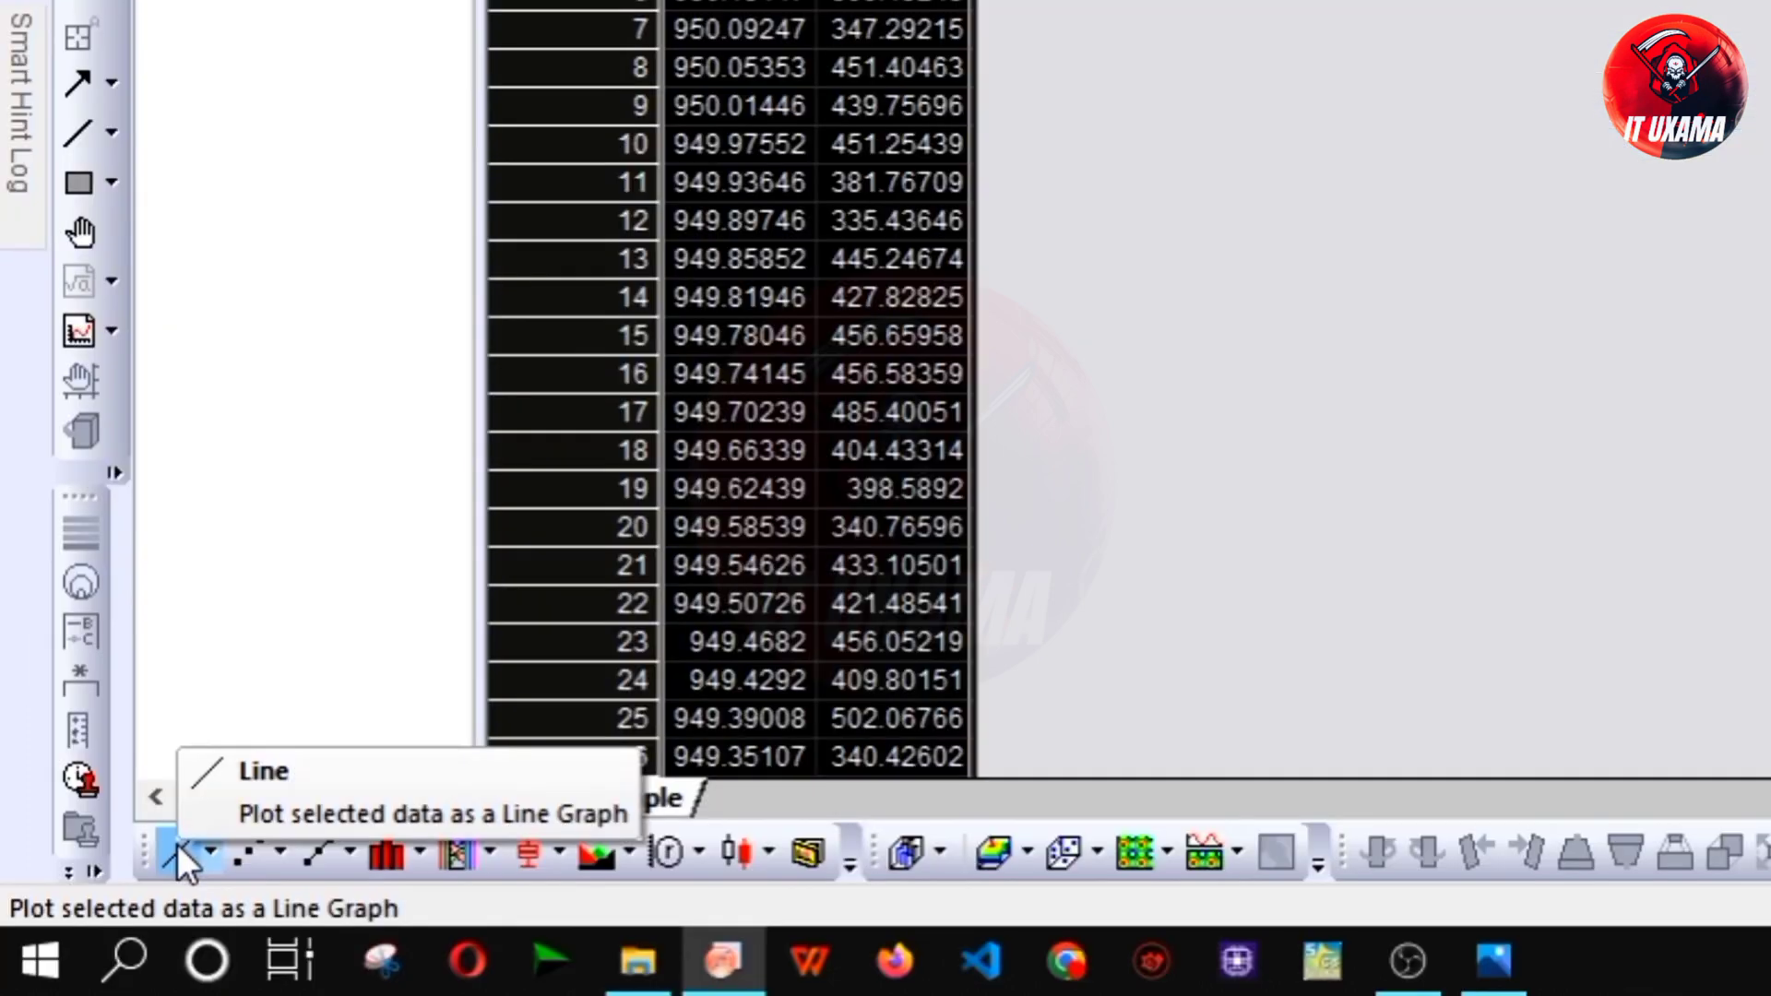
left_click(177, 844)
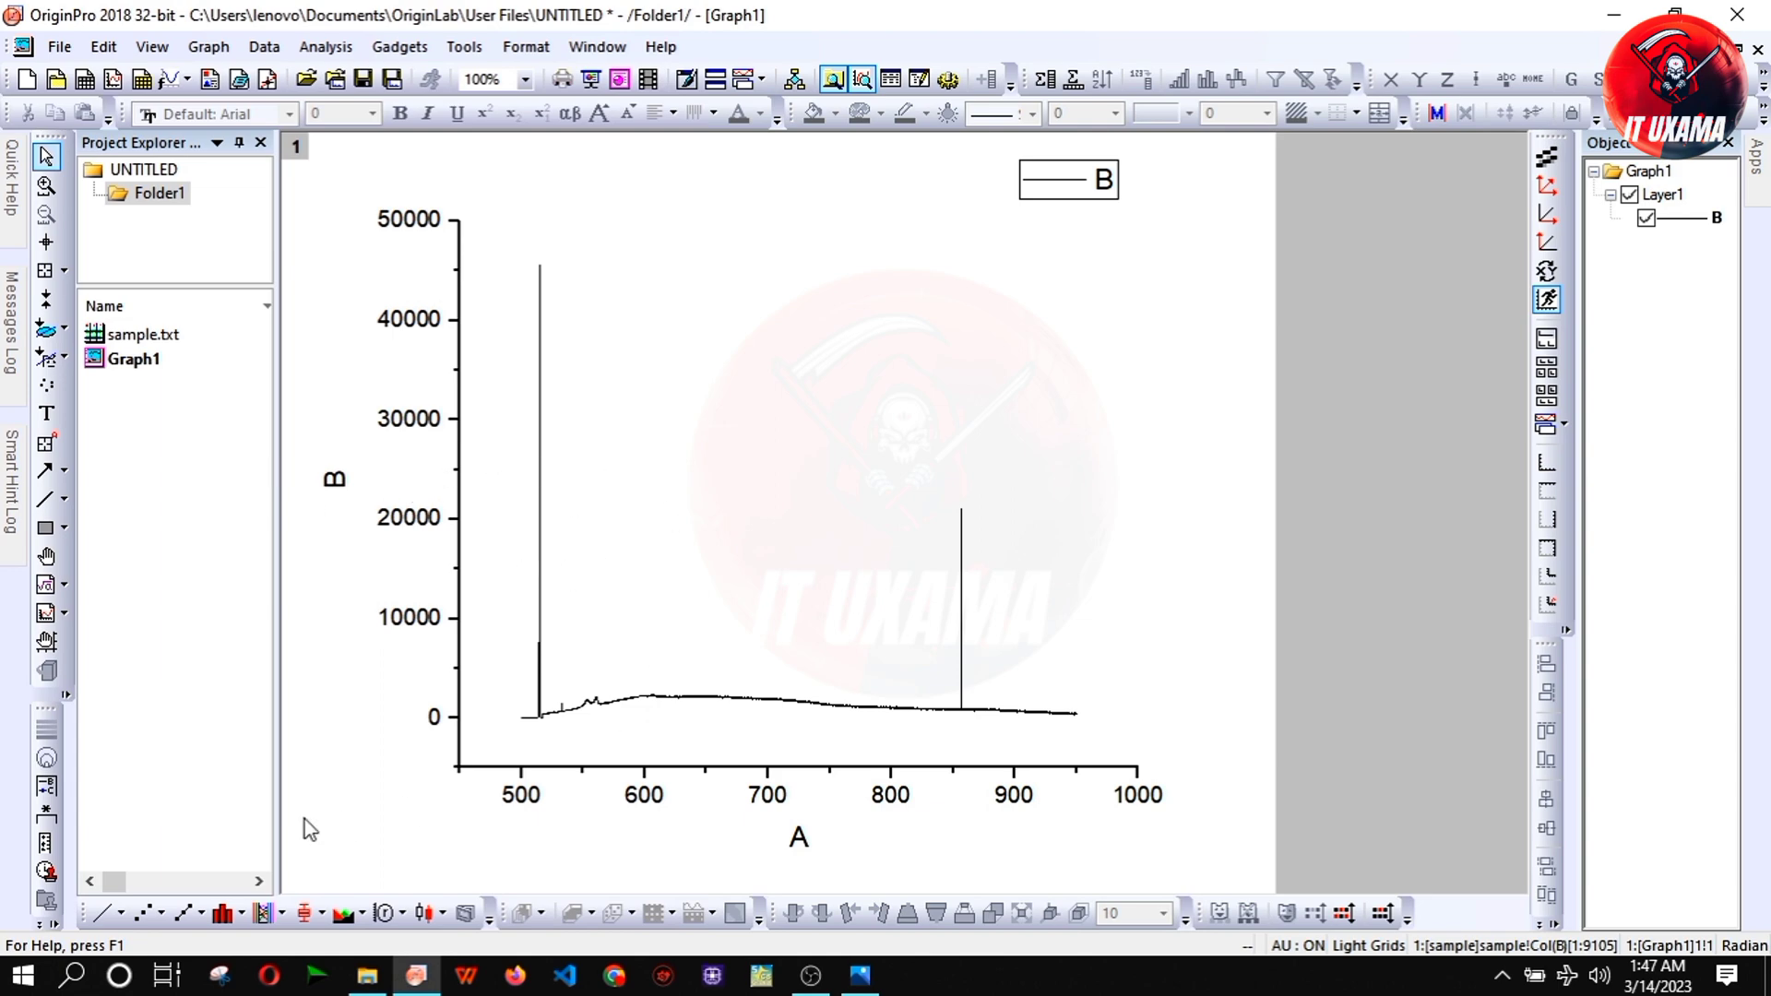
left_click(724, 514)
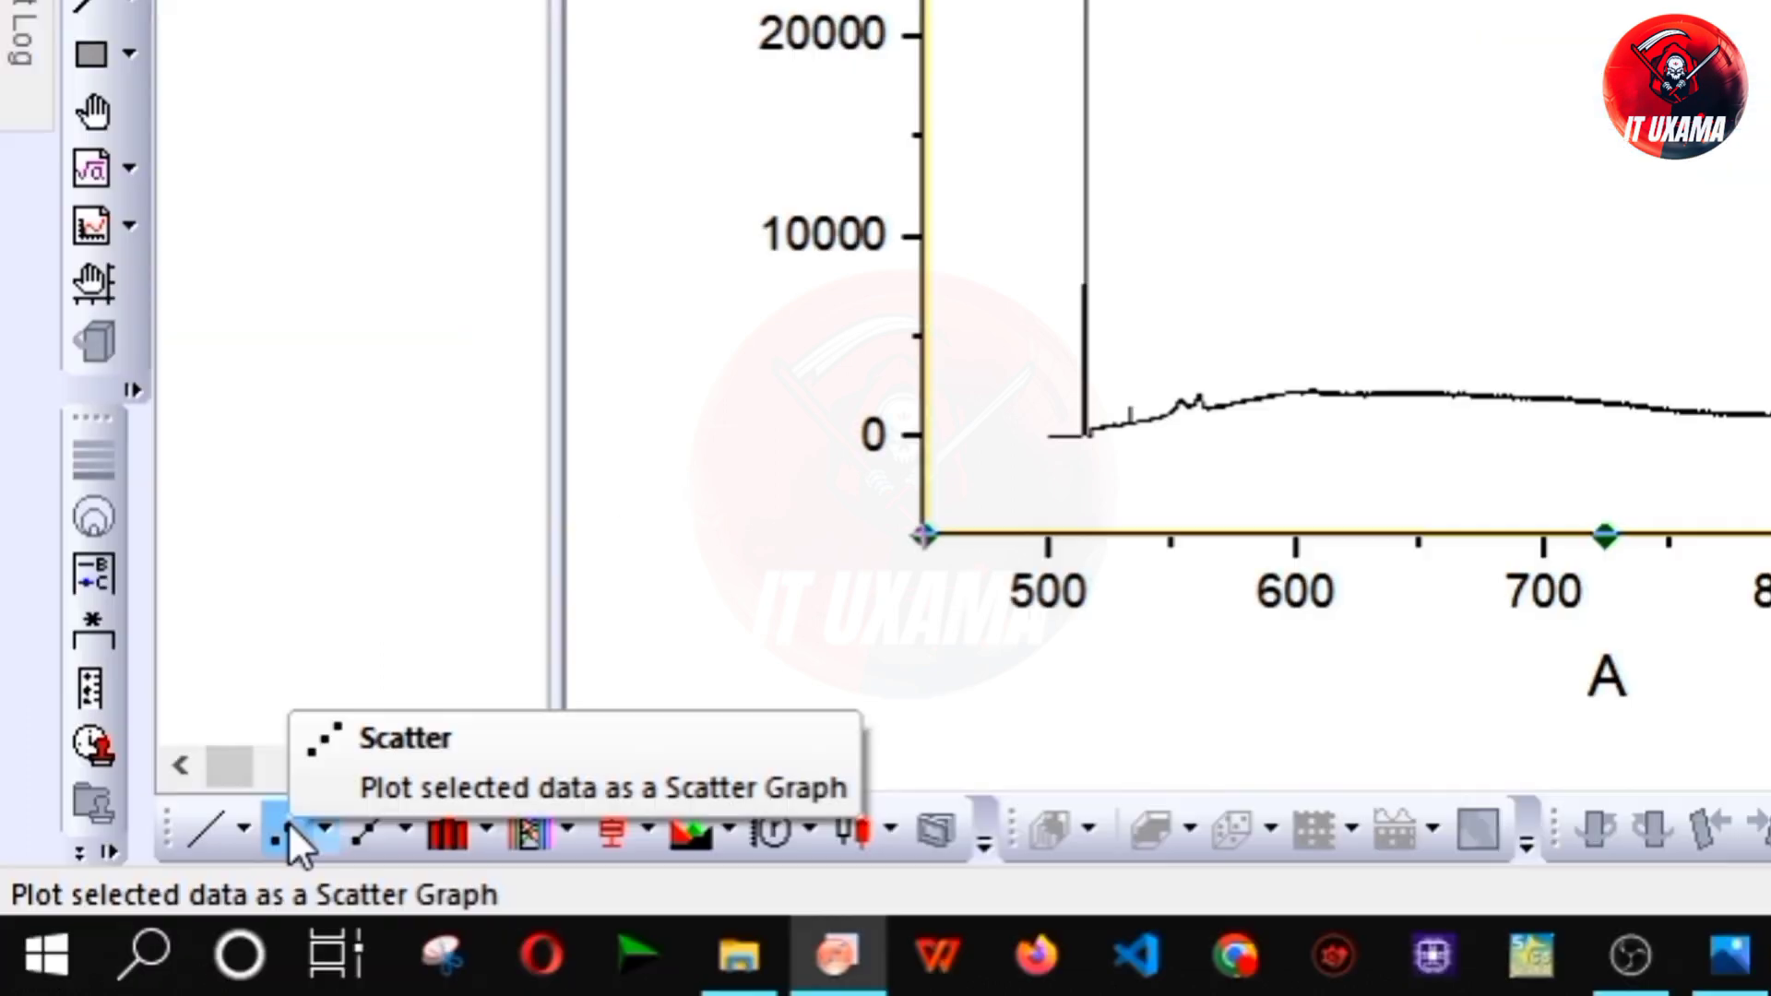
left_click(288, 827)
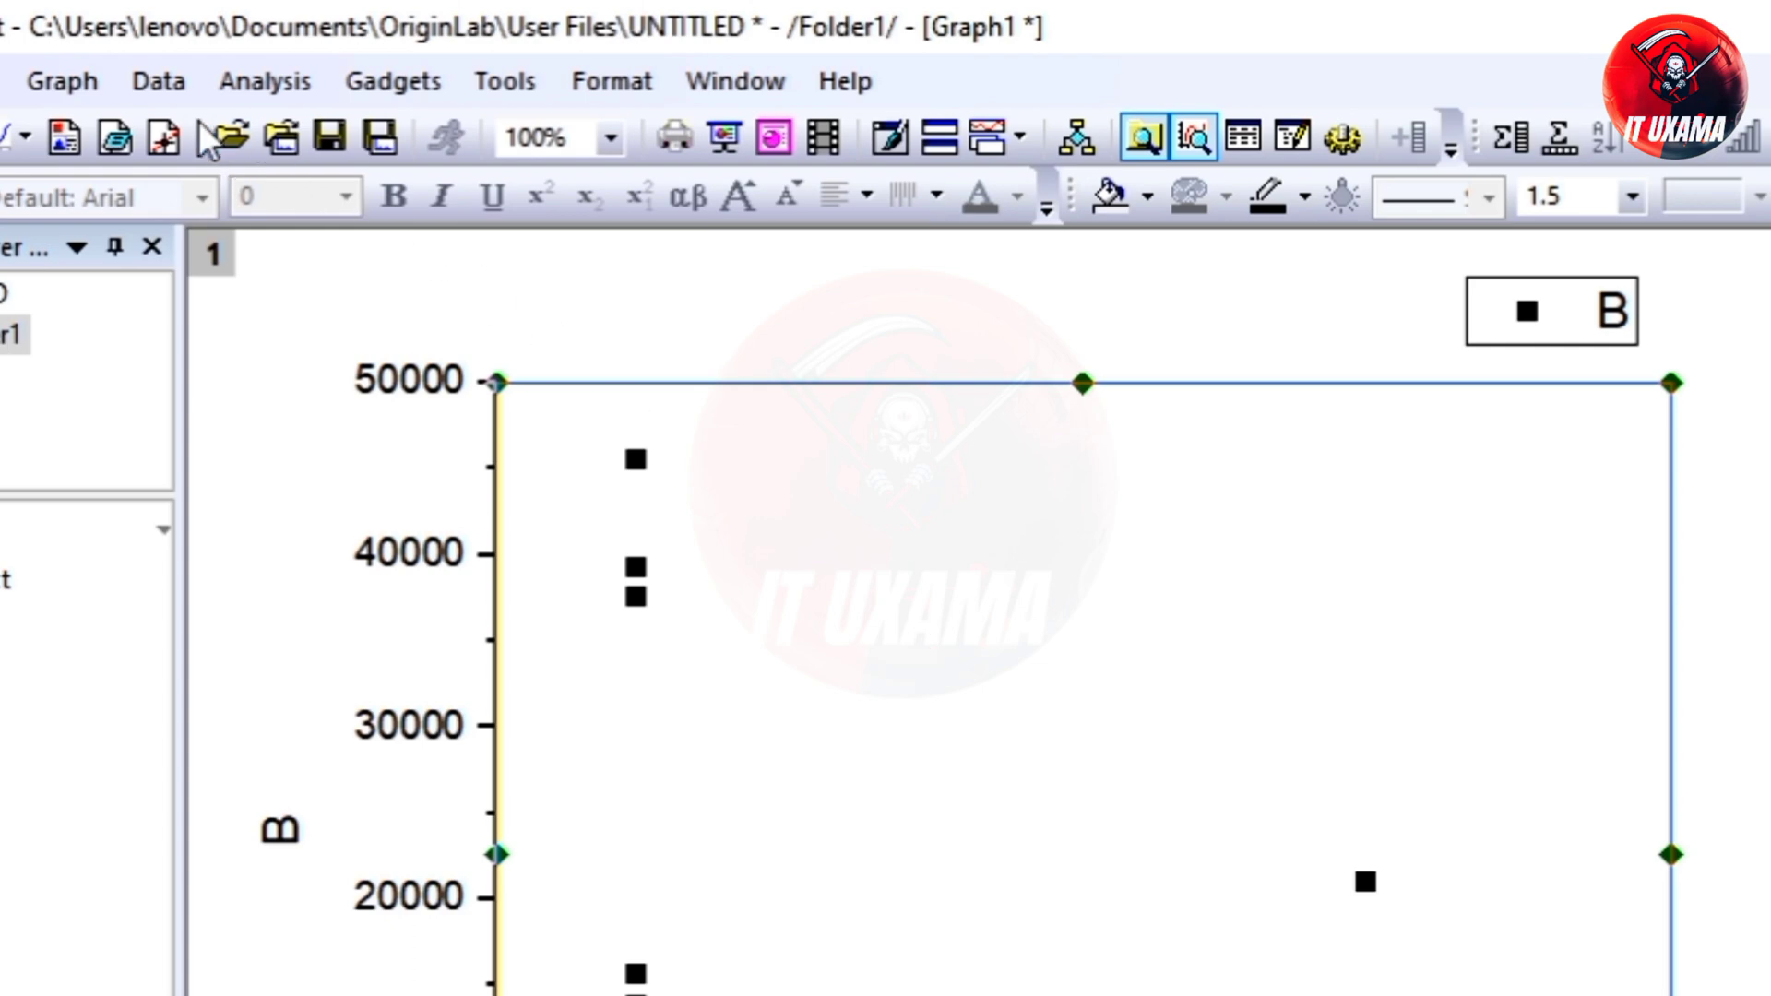
- Remove the outlier points in the vertical column near A = 515 and the isolated one near 857 using Remove Bad Data Points
left_click(159, 81)
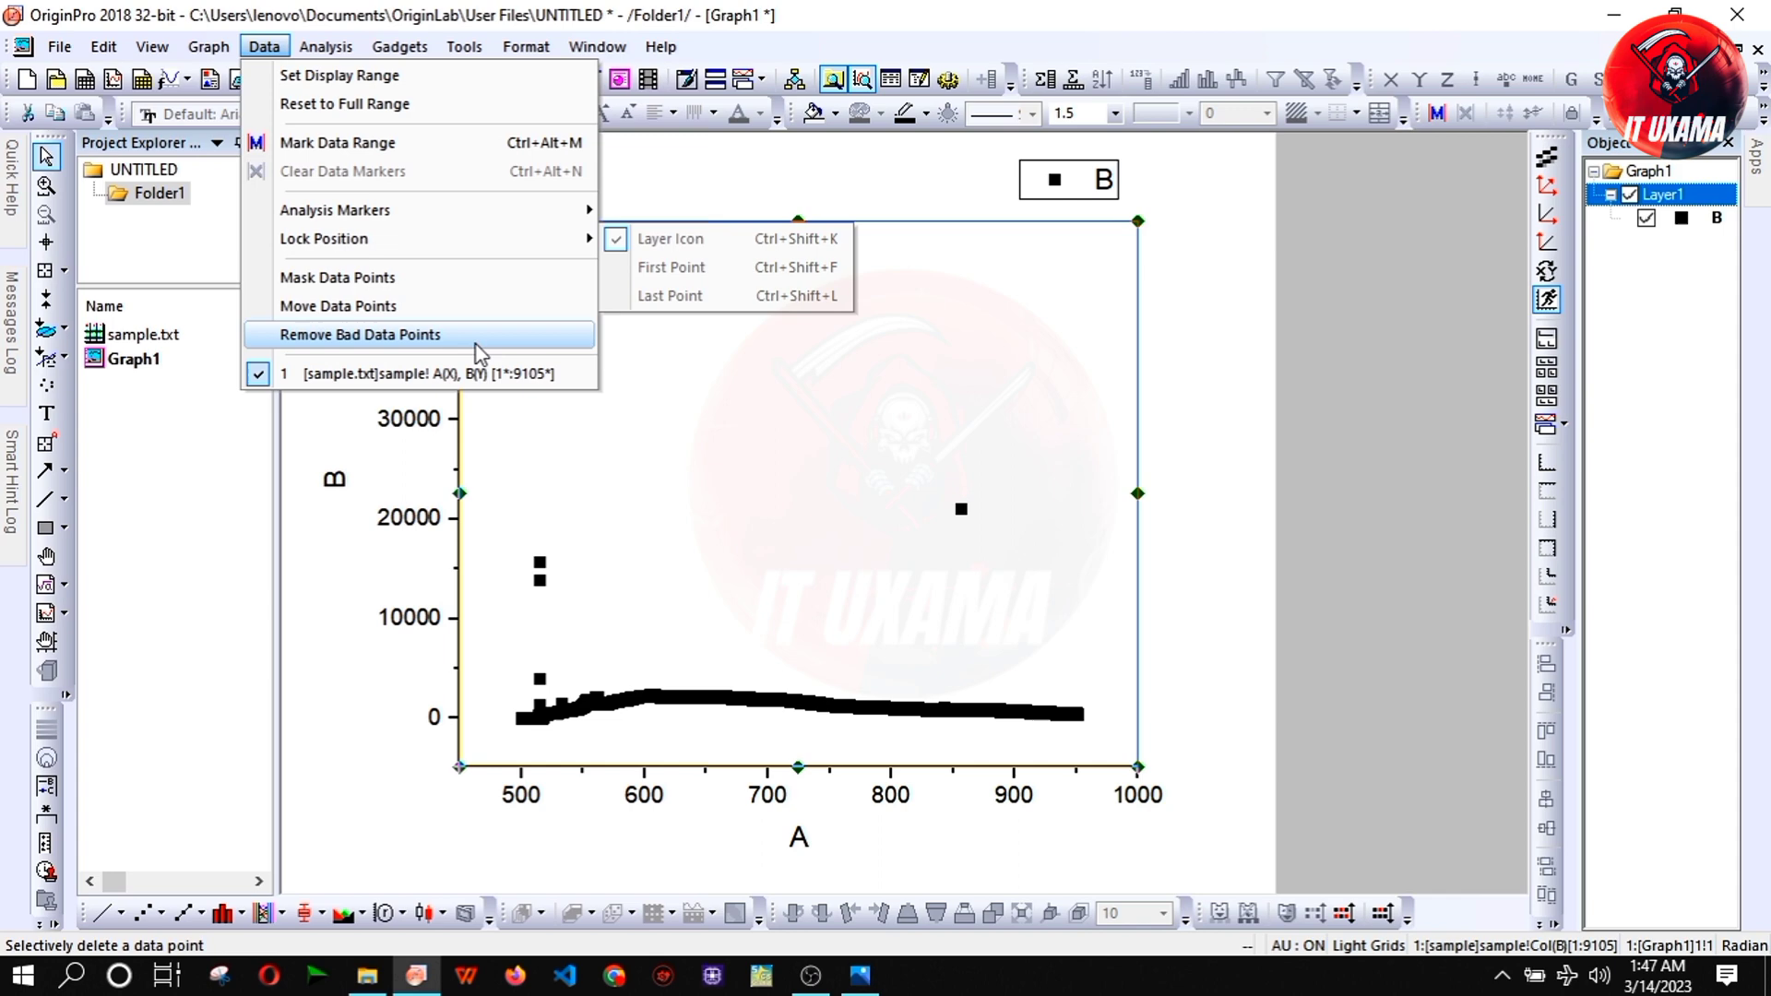
left_click(524, 594)
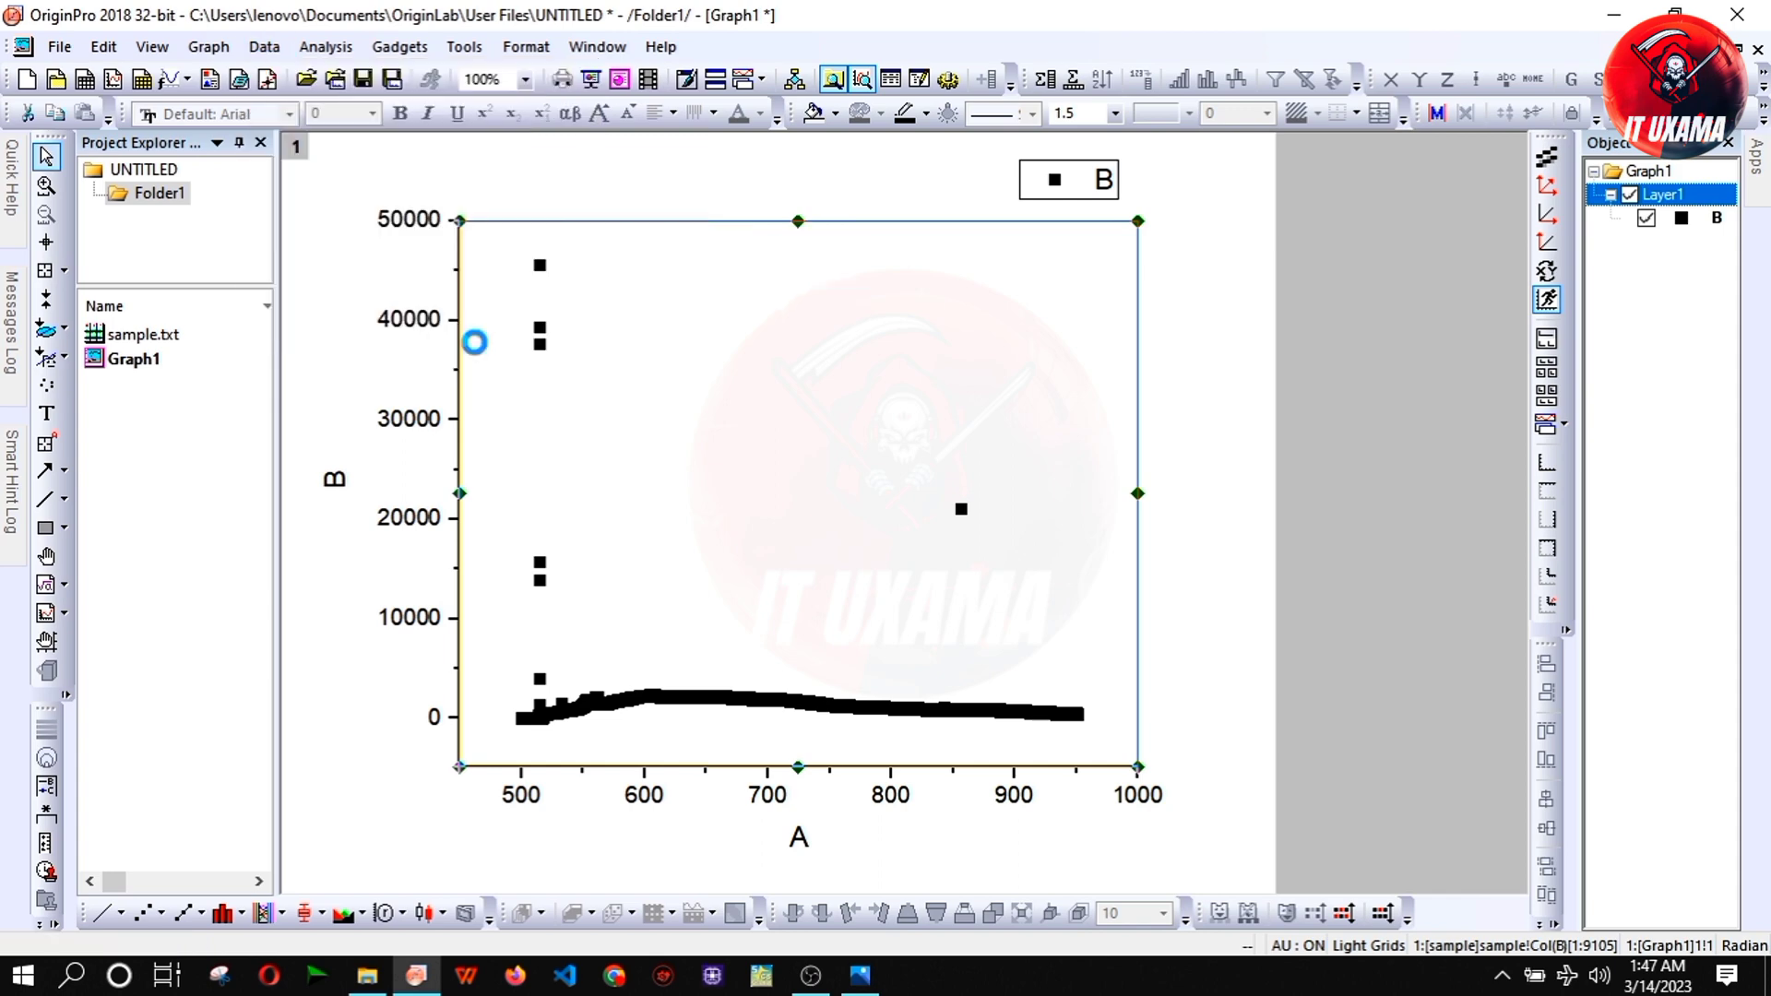
left_click(539, 264)
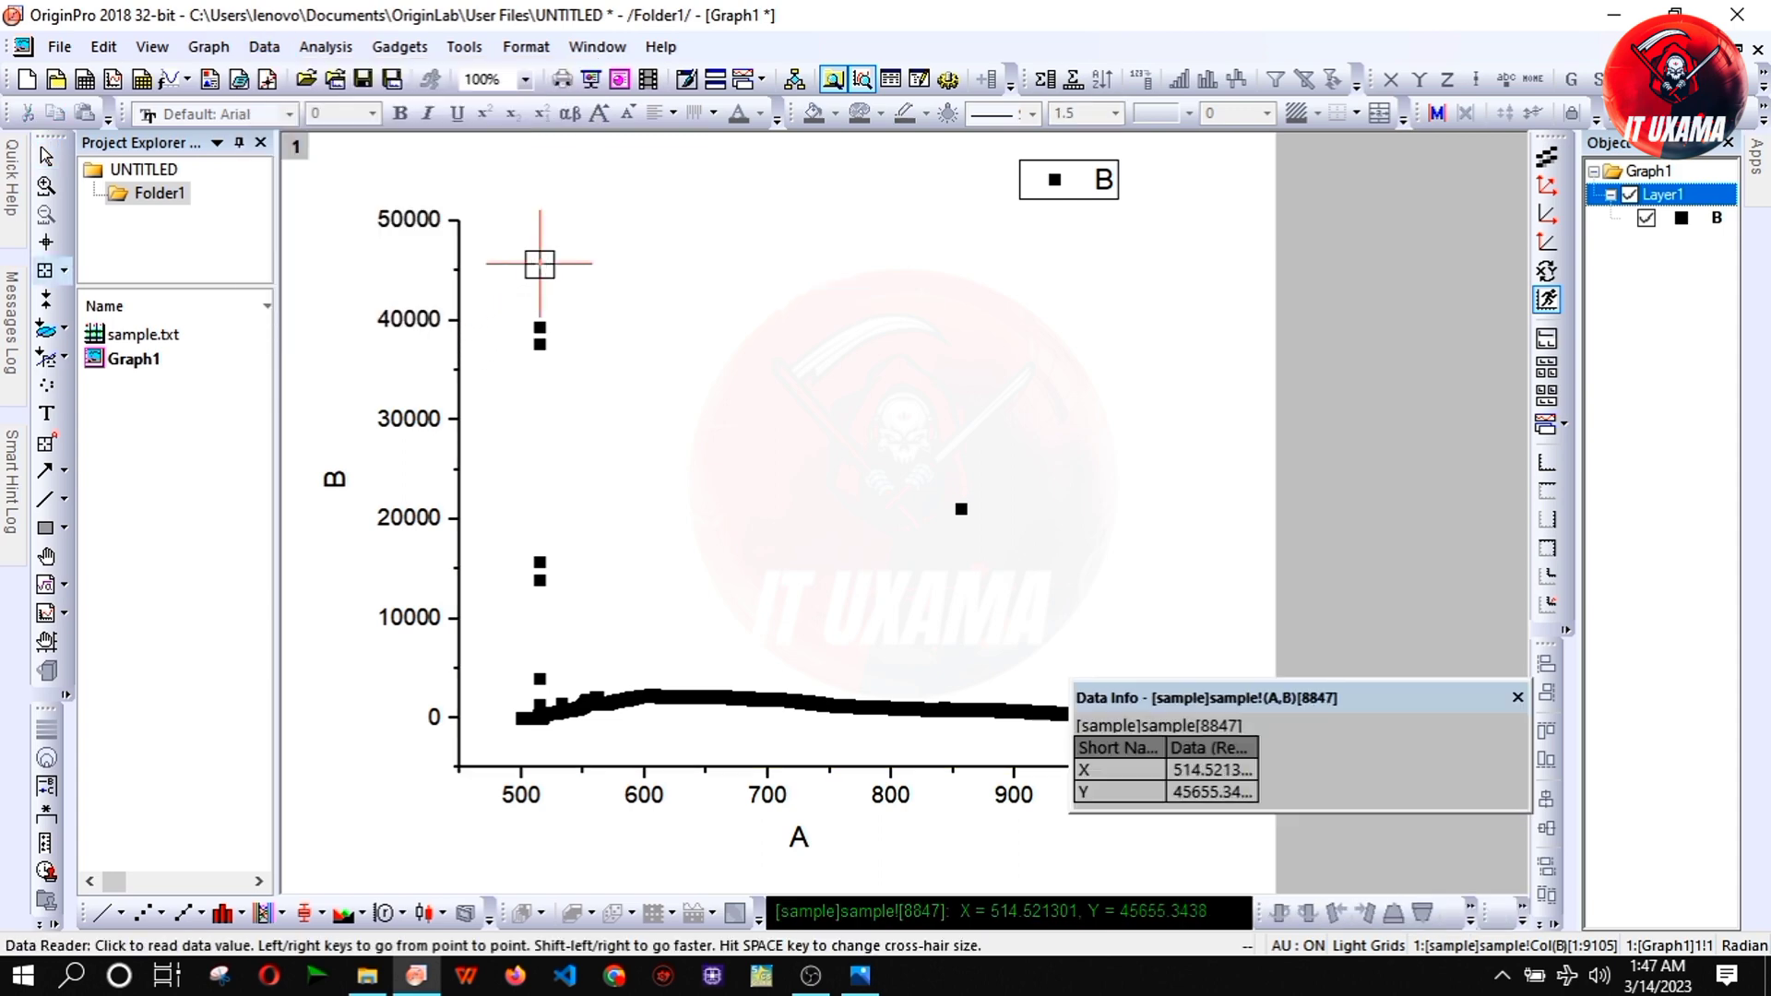
left_click(539, 327)
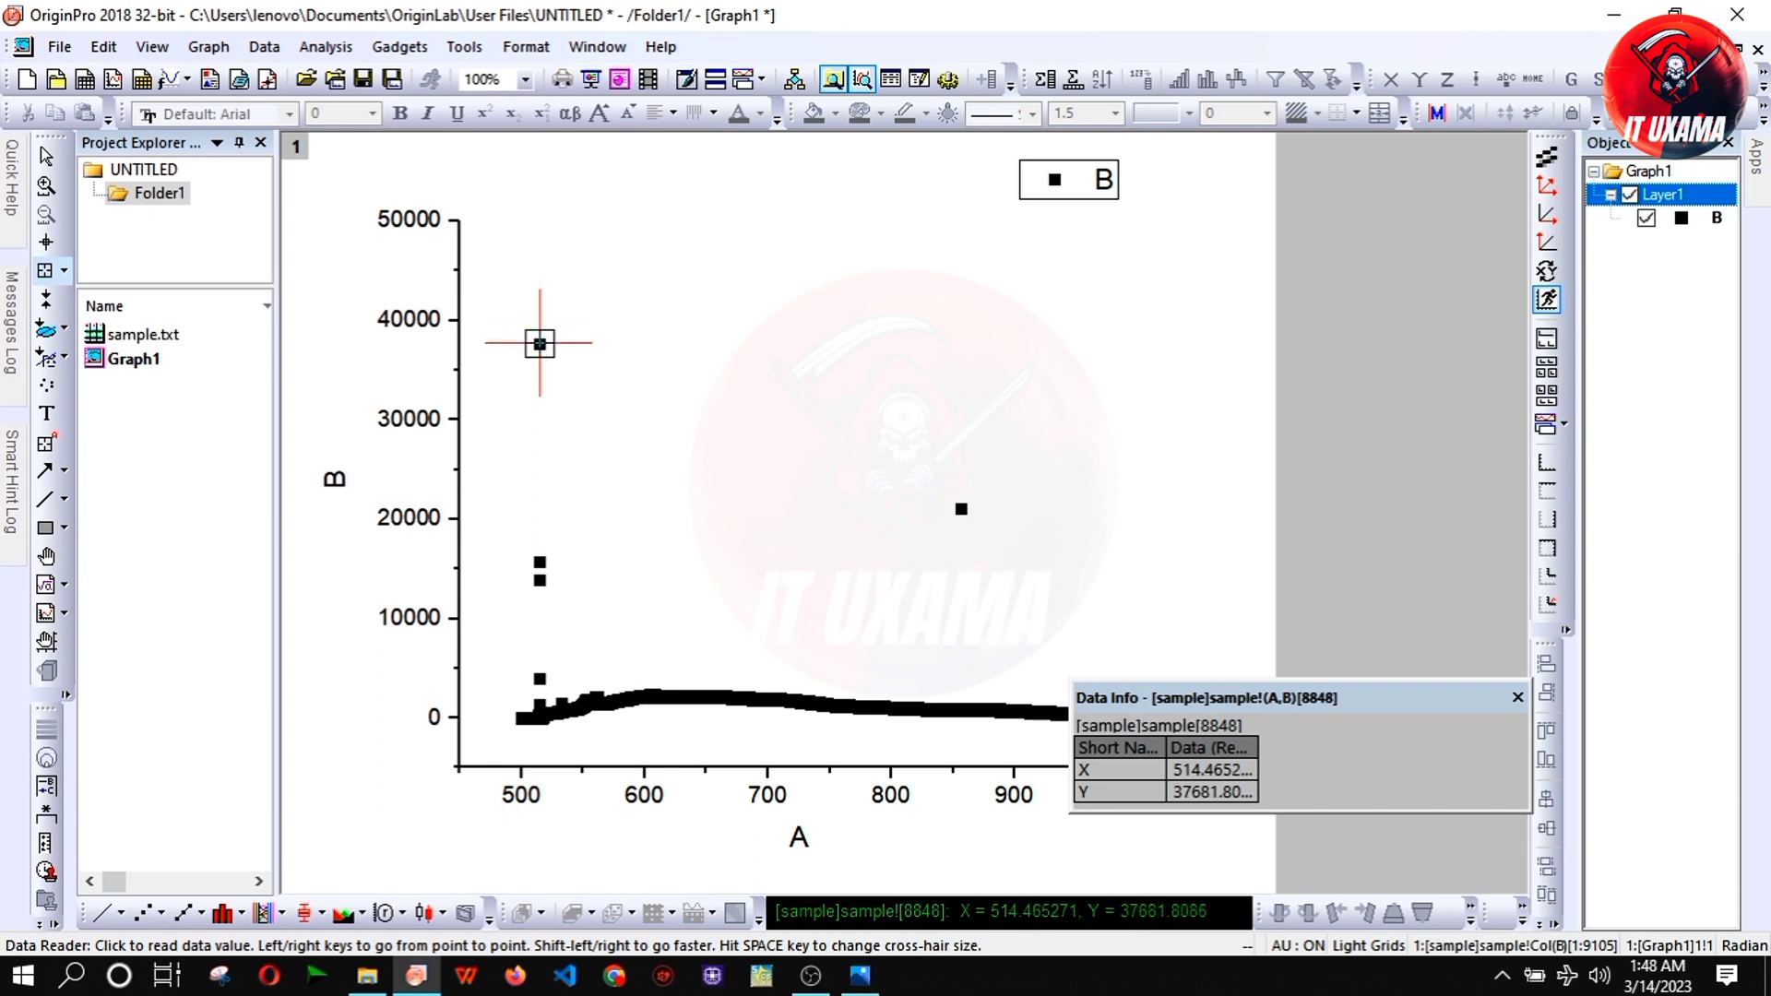
left_click(539, 579)
left_click(535, 698)
left_click(961, 509)
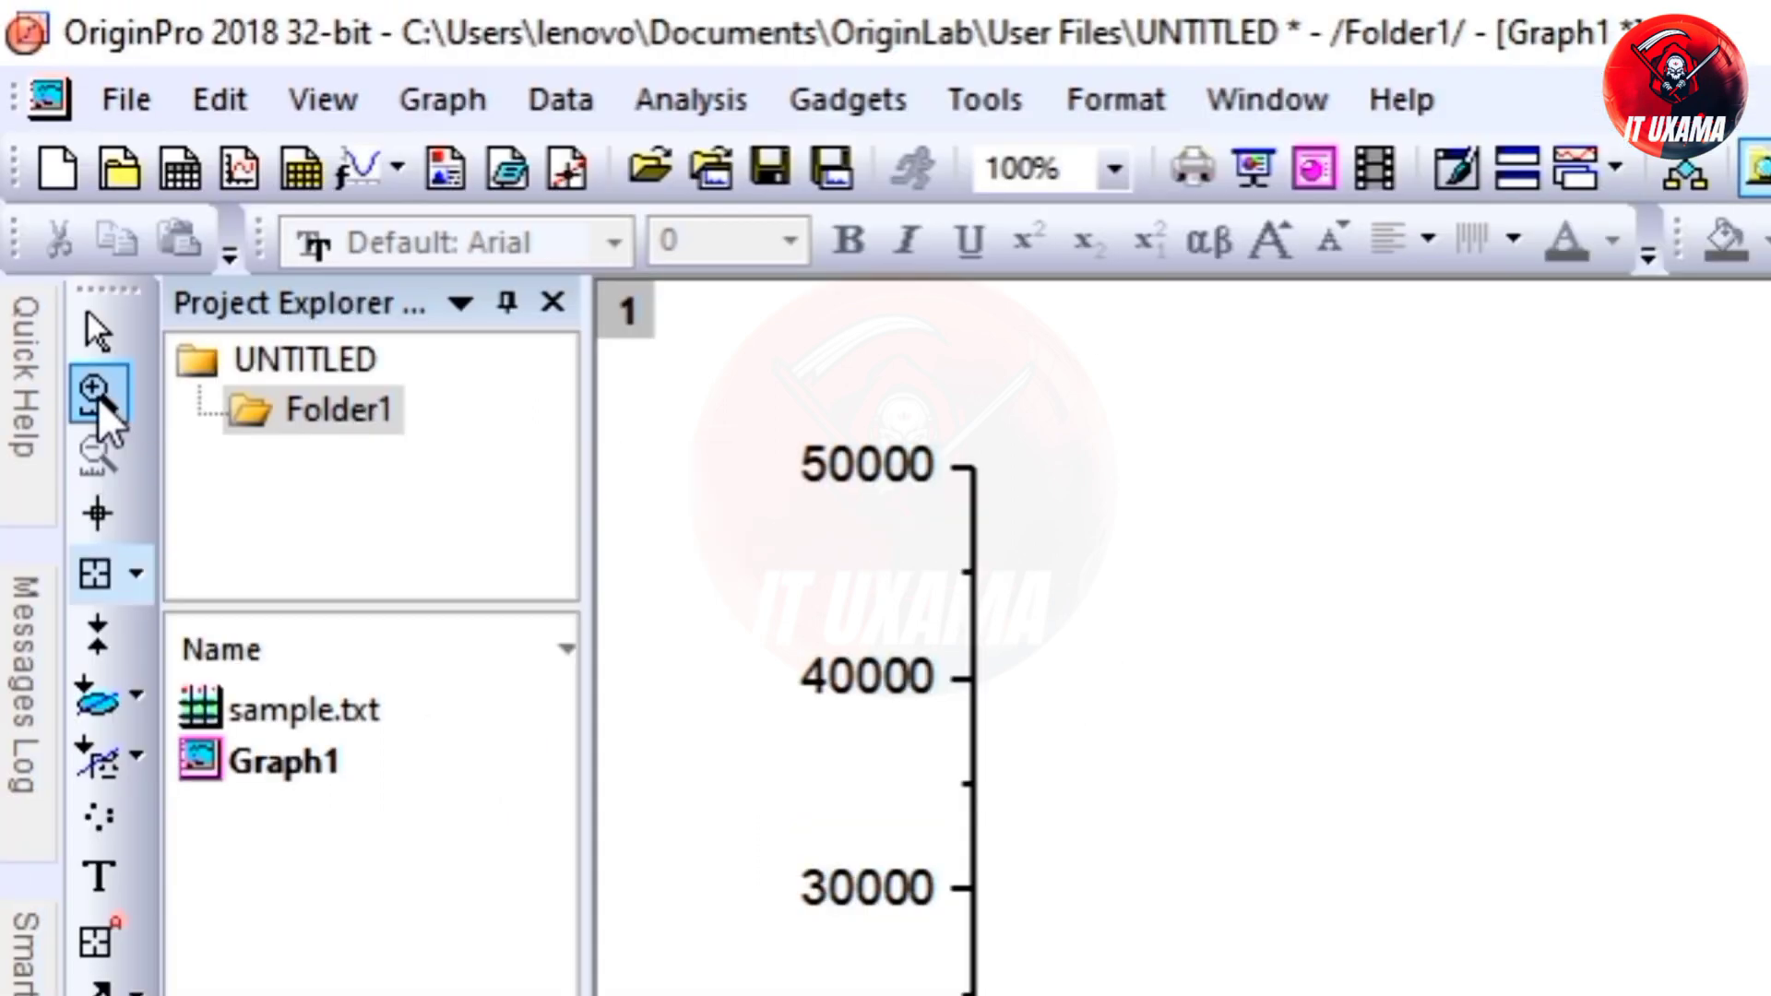
- Rescale the graph axes around the remaining curve, to about 500–950 on A and 0–3000 on B
double_click(97, 397)
left_click(97, 397)
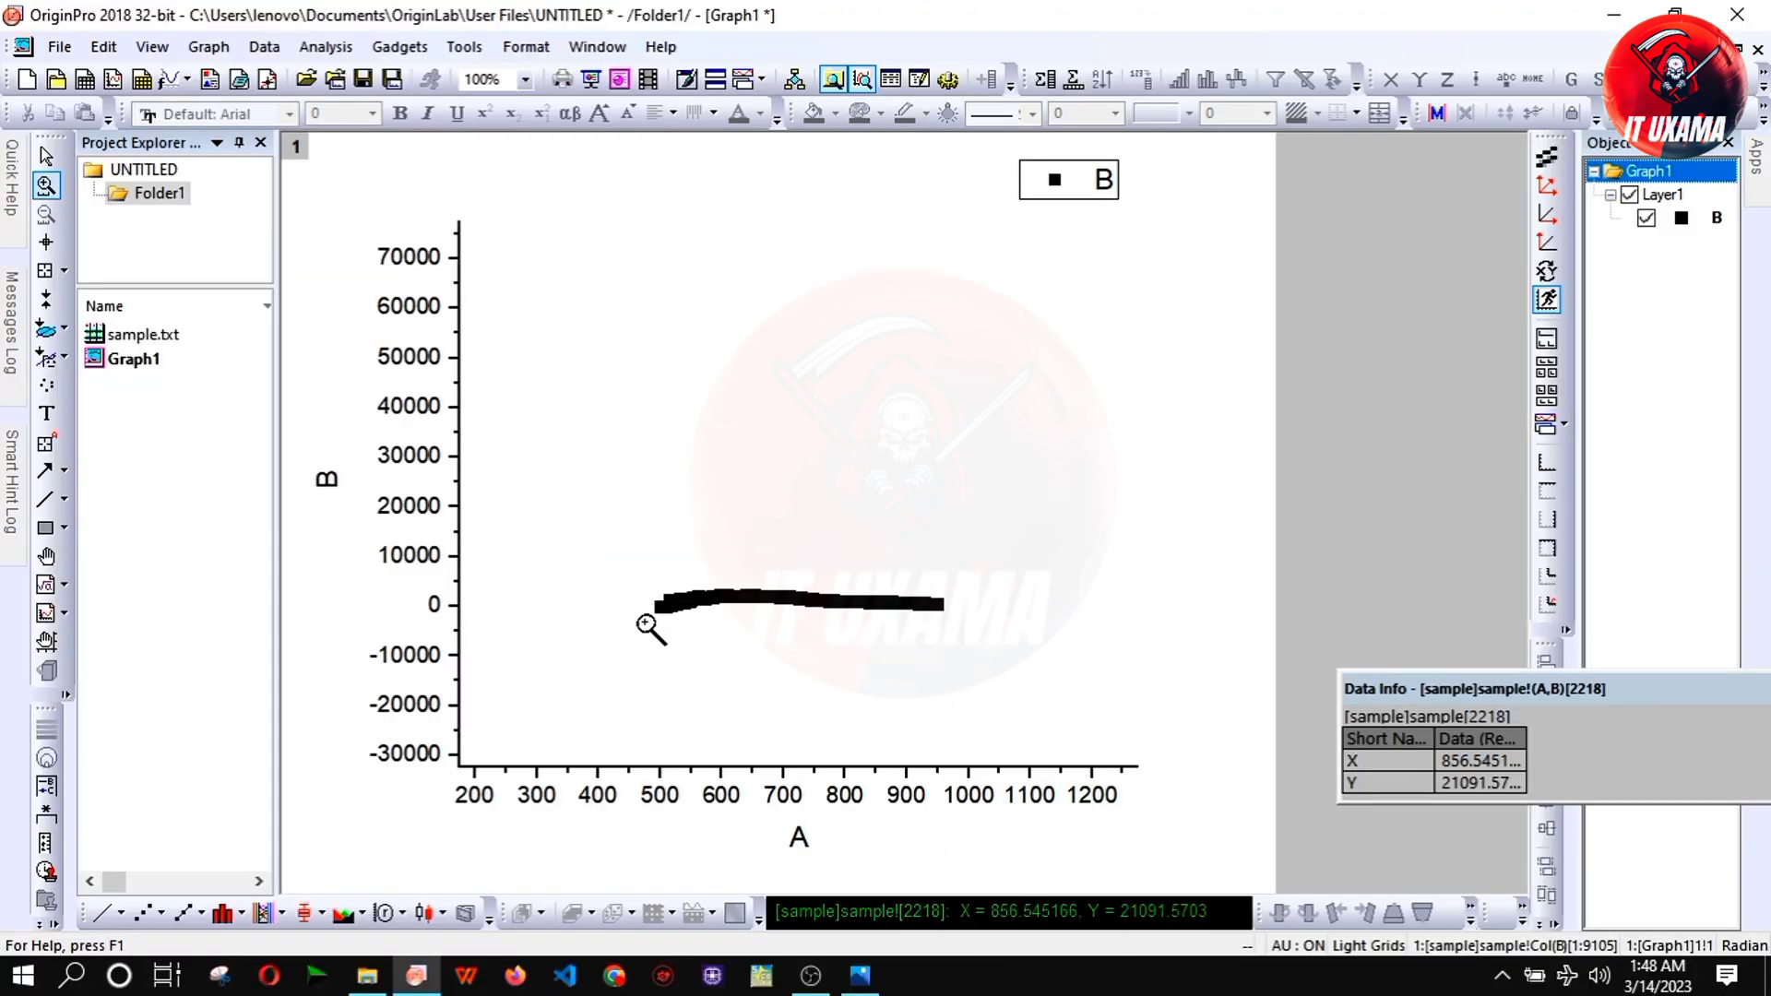
left_click_drag(646, 623, 952, 578)
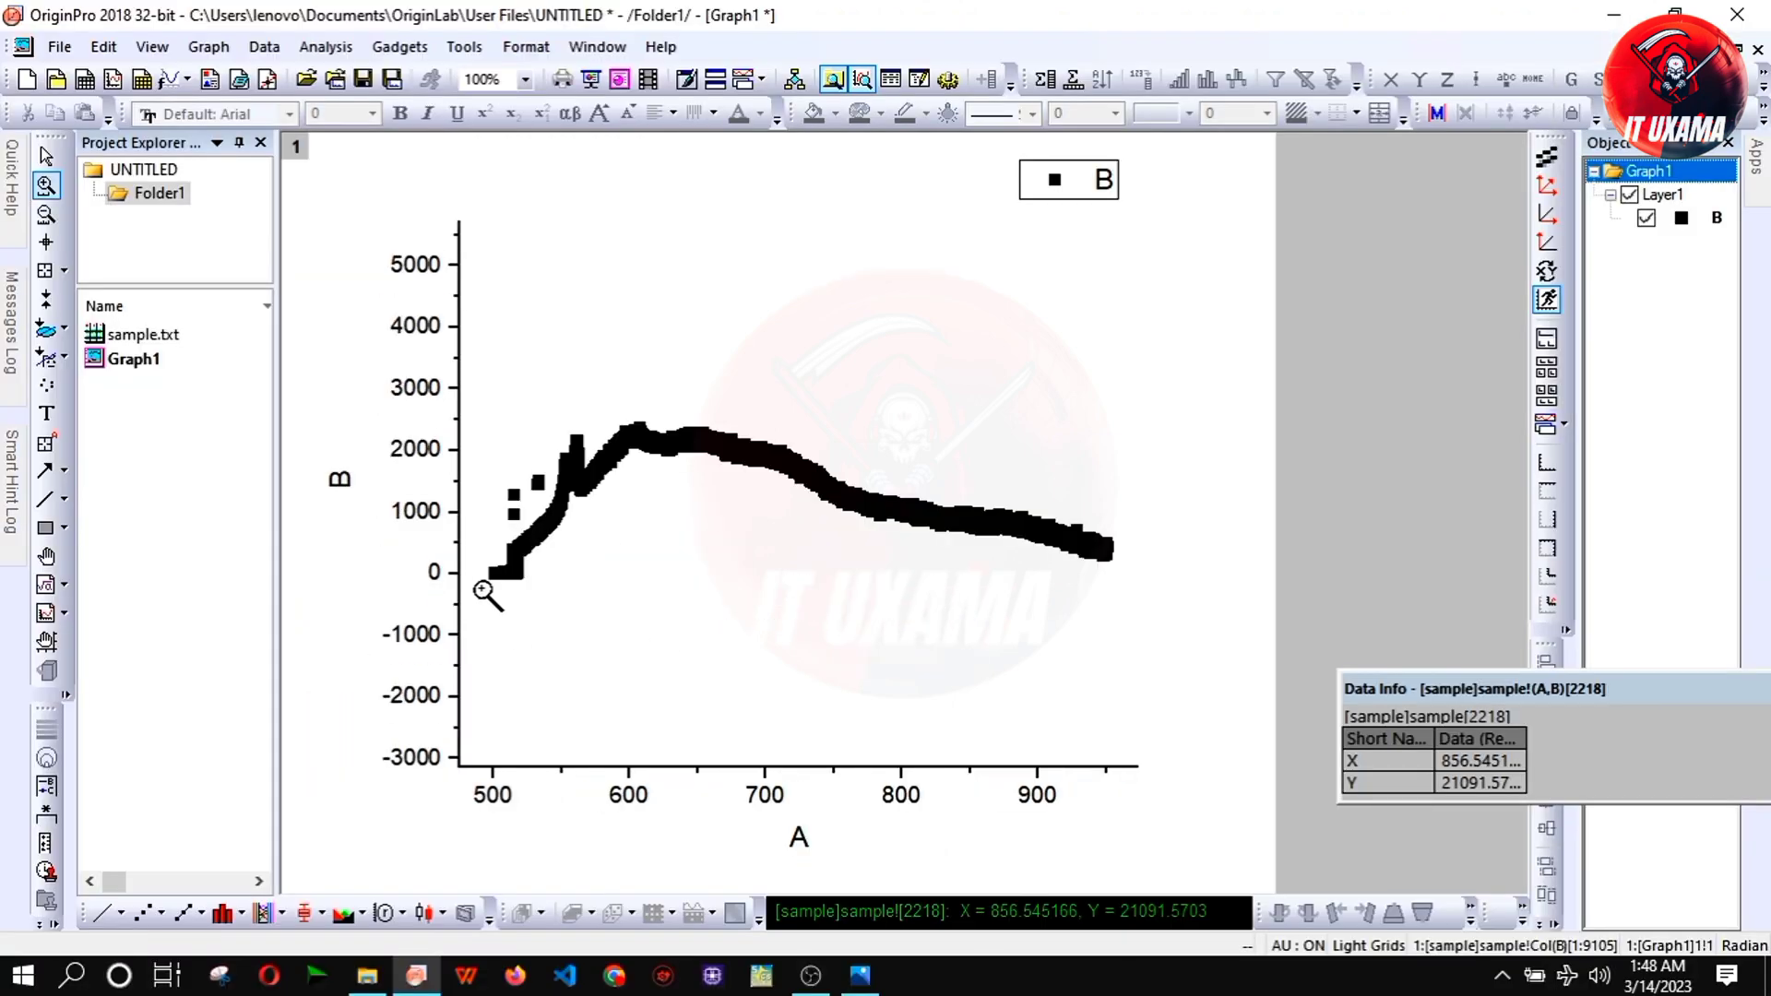
left_click_drag(480, 585, 1116, 387)
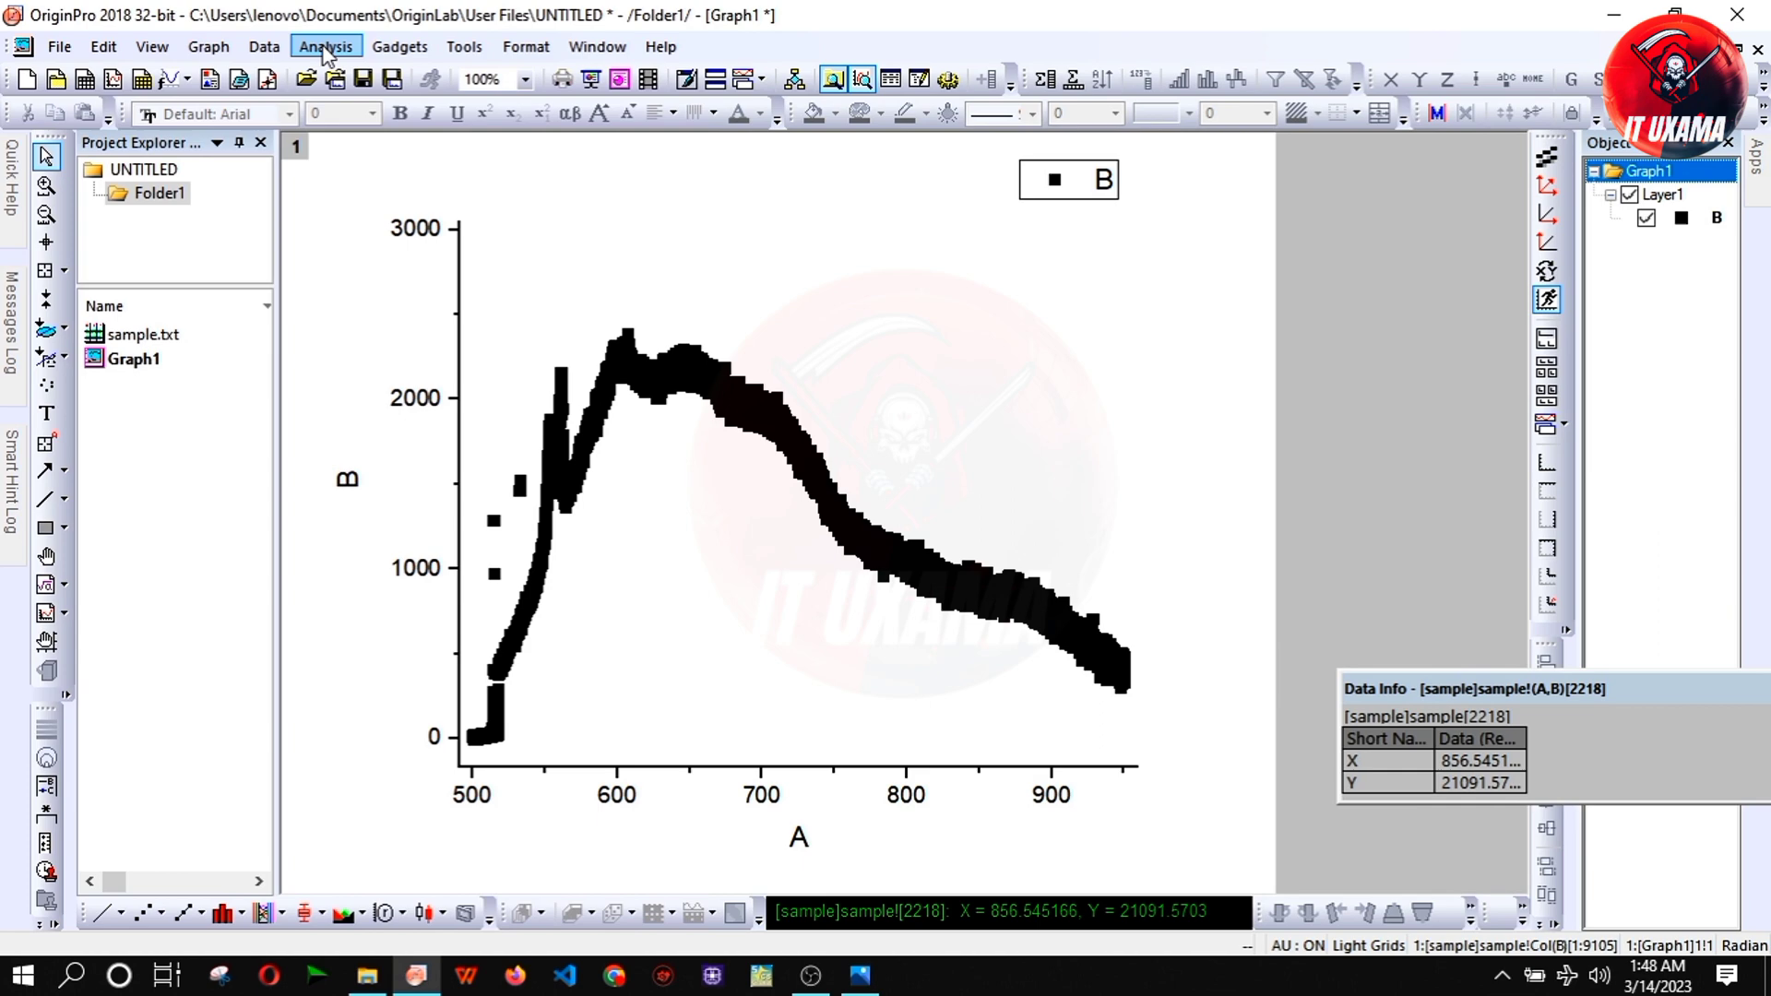
- Remove the stray points near A = 515 and 532 and those along the curve's edges using Remove Bad Data Points
left_click(577, 485)
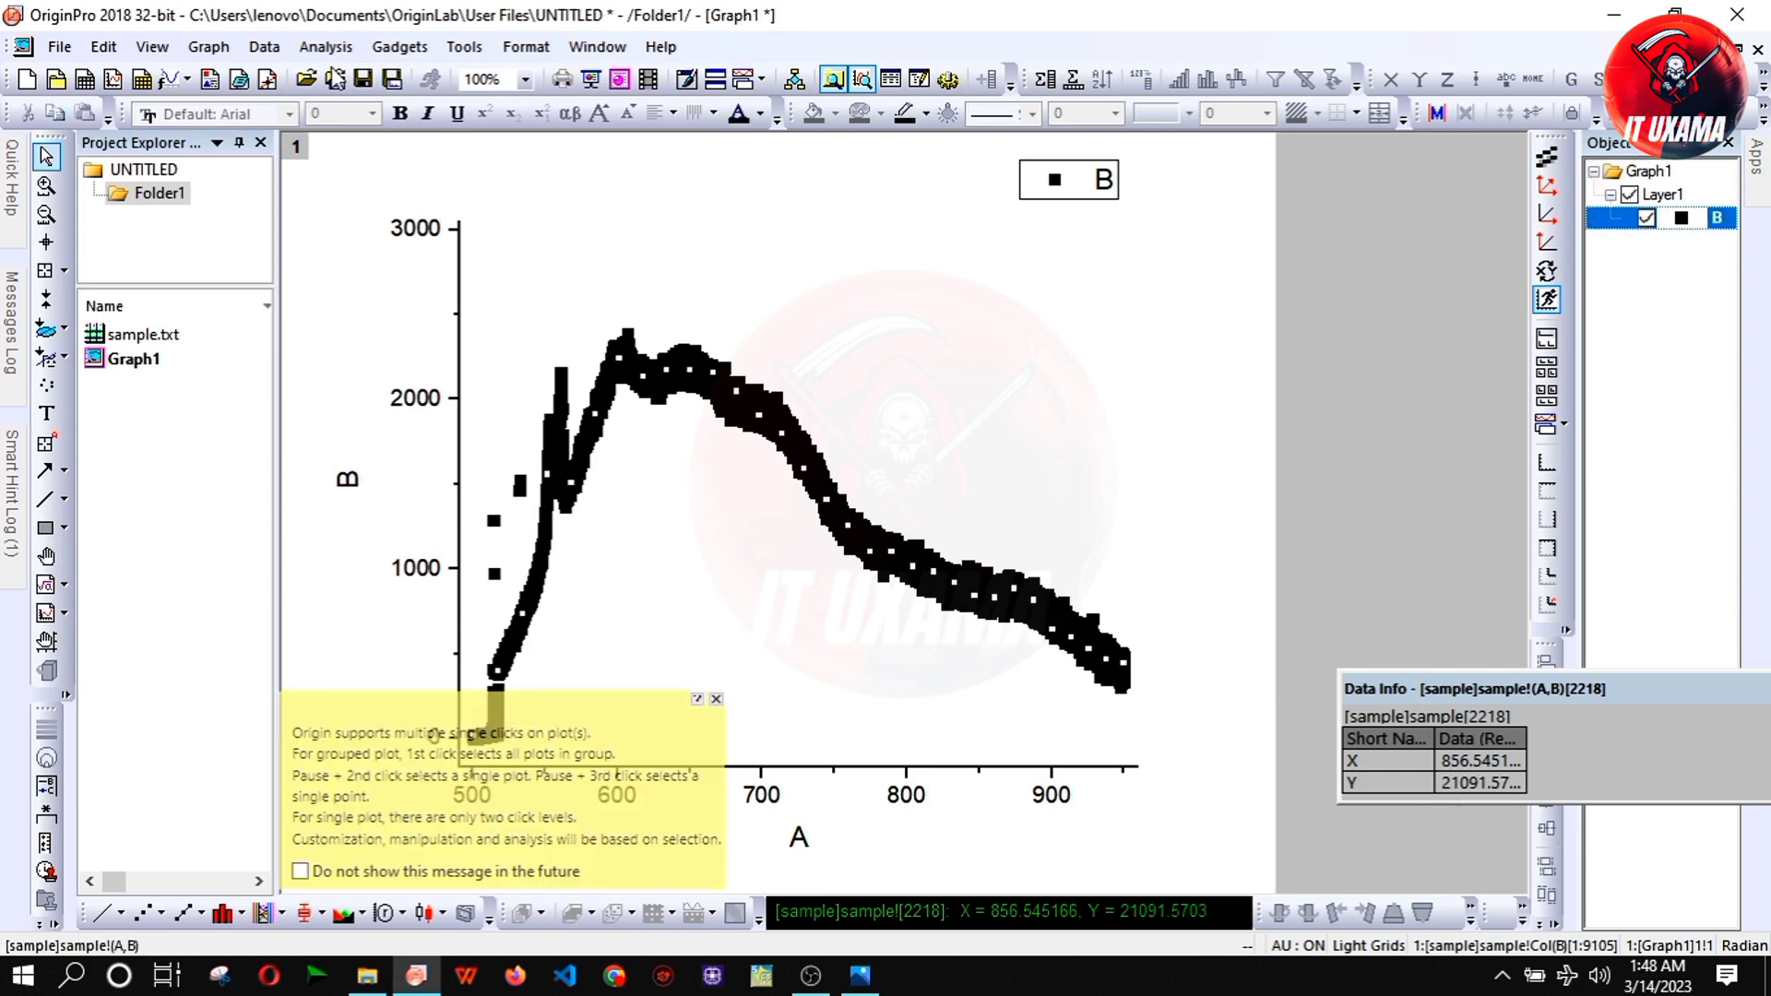
left_click(264, 46)
left_click(405, 332)
left_click(494, 573)
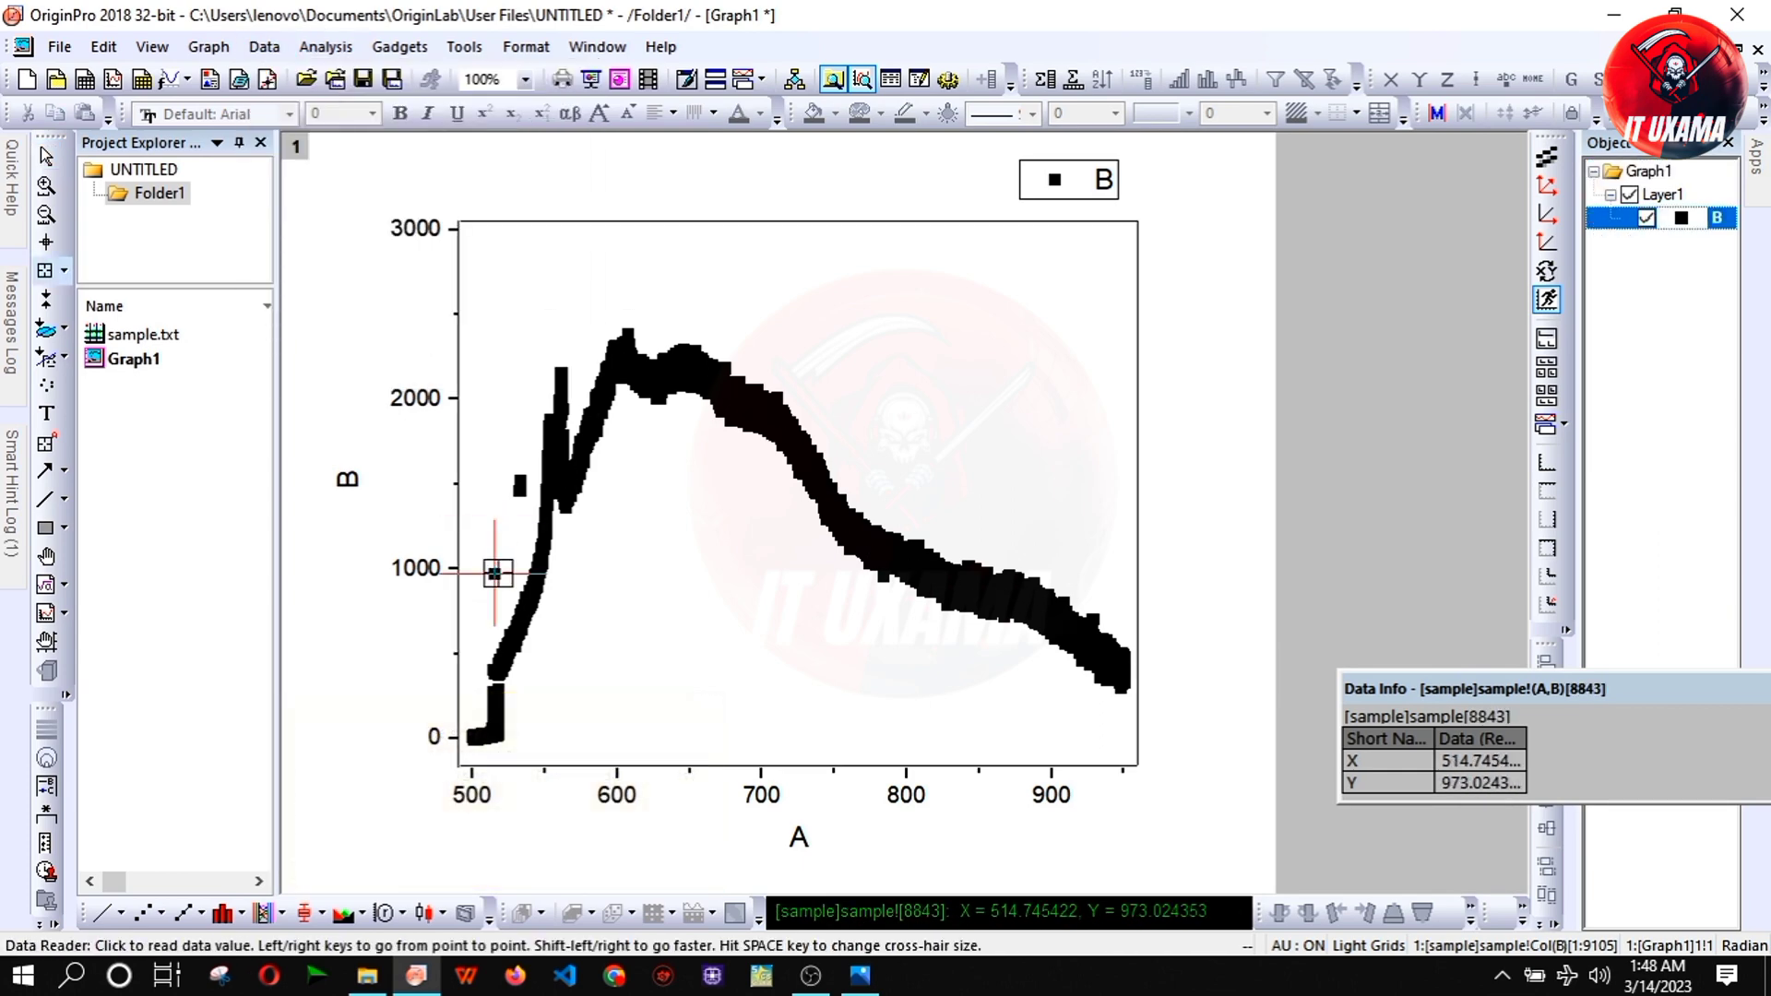
left_click_drag(495, 572, 516, 490)
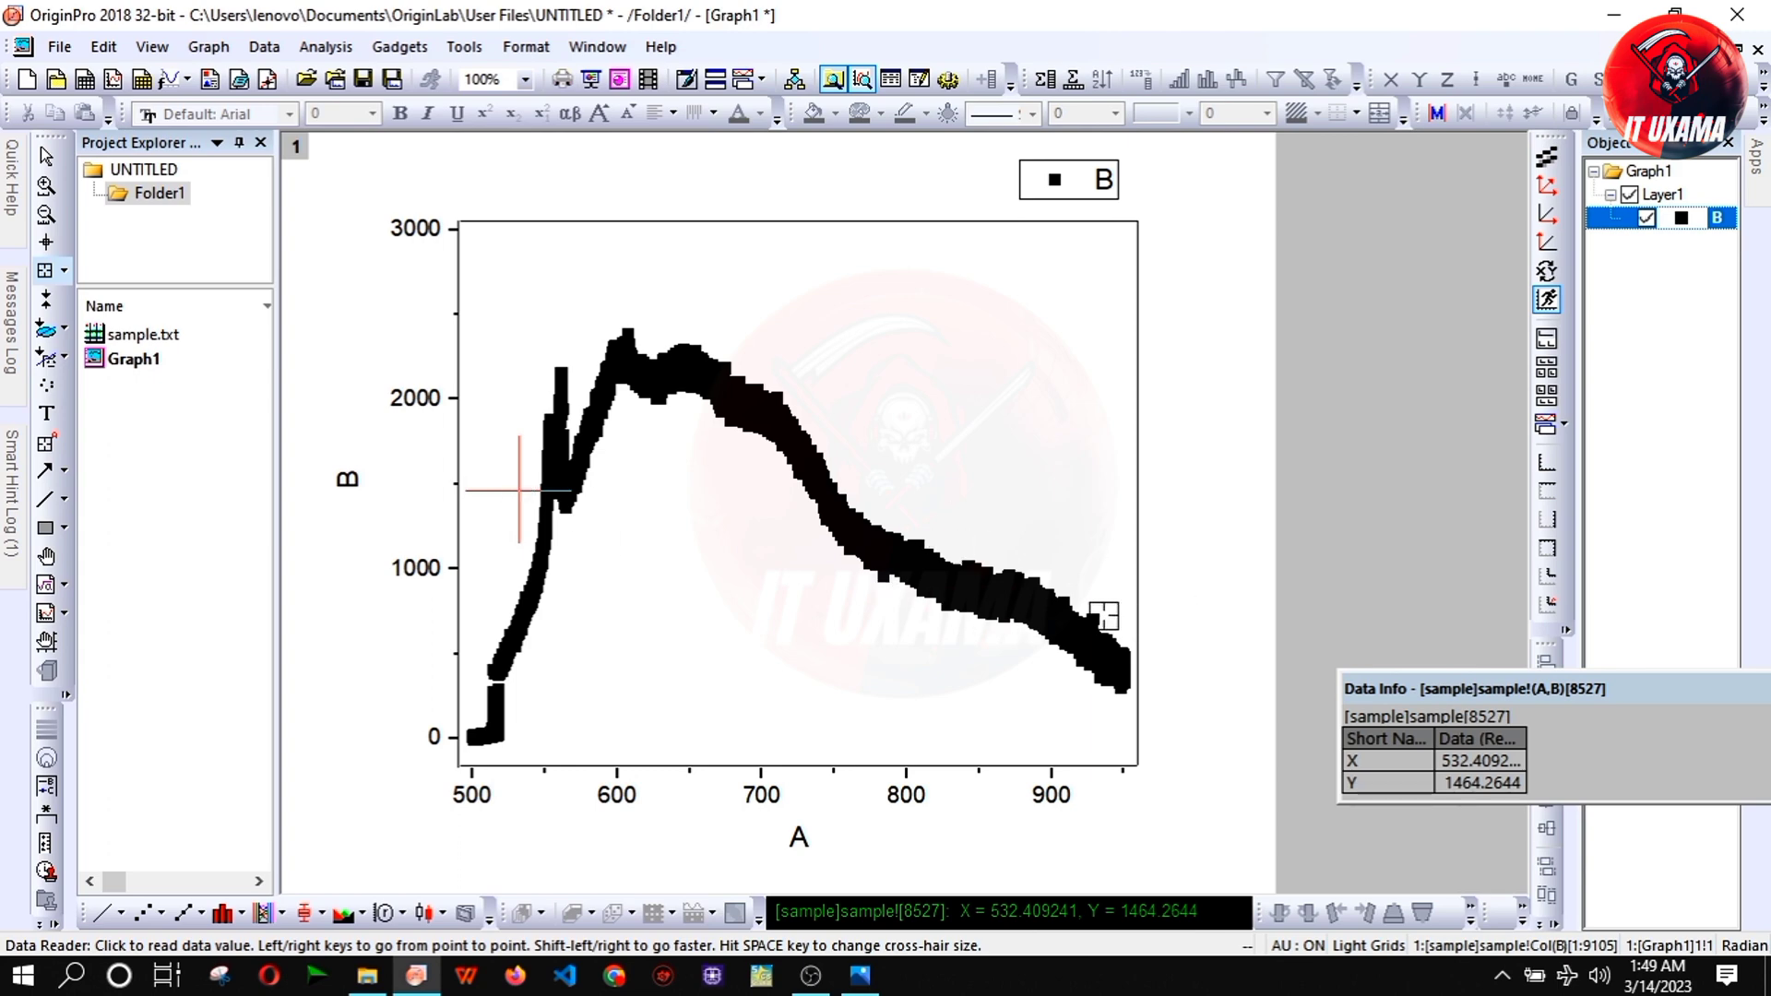
left_click(1092, 616)
left_click(877, 581)
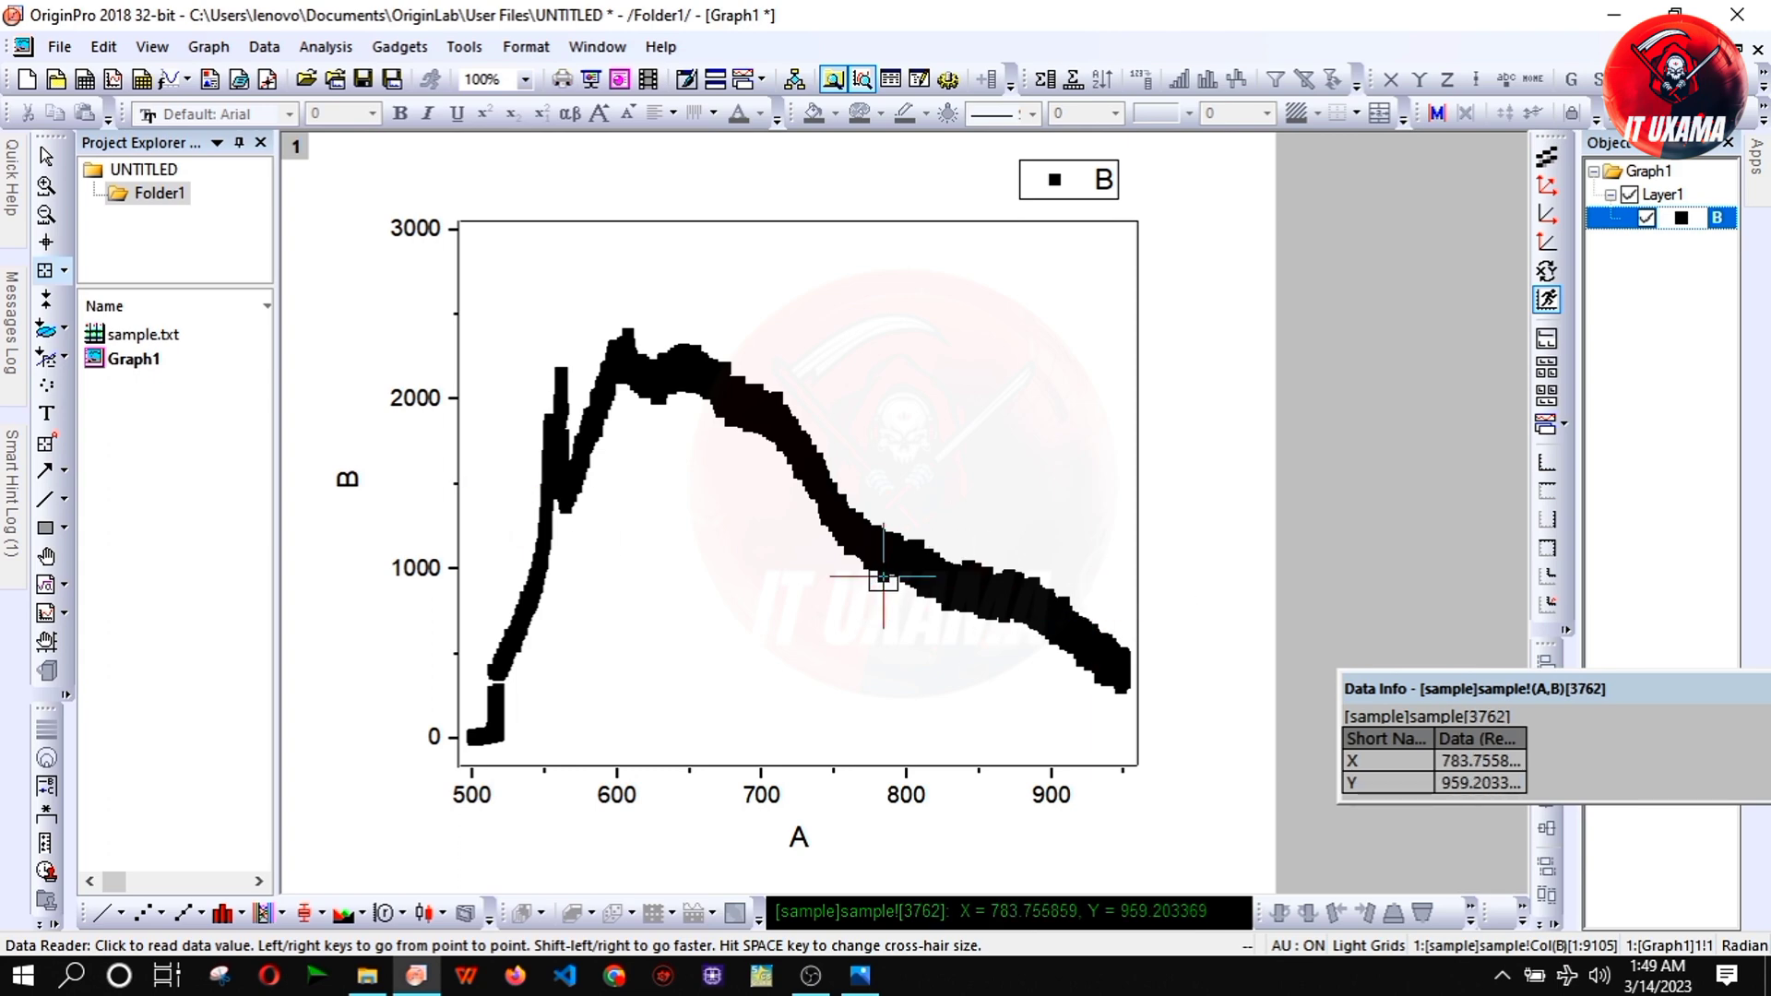
- Change the plot to Line + Symbol and reduce its symbol size in the plot properties
left_click(766, 418)
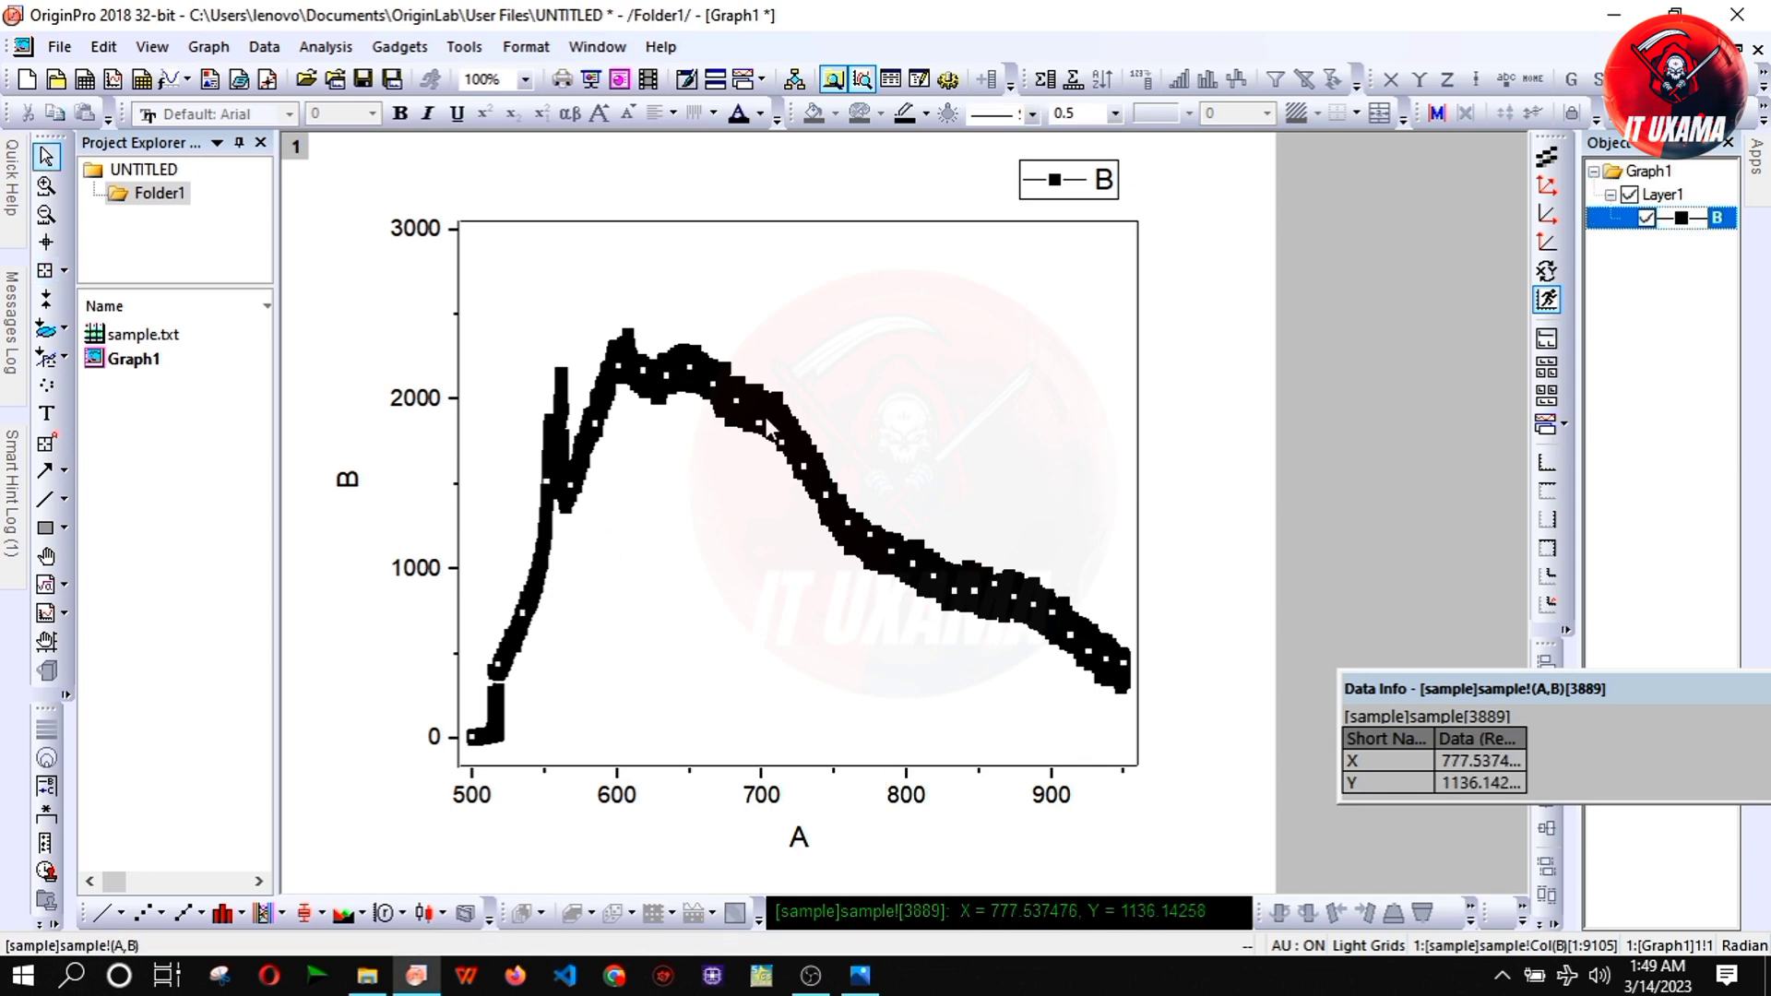
double_click(765, 417)
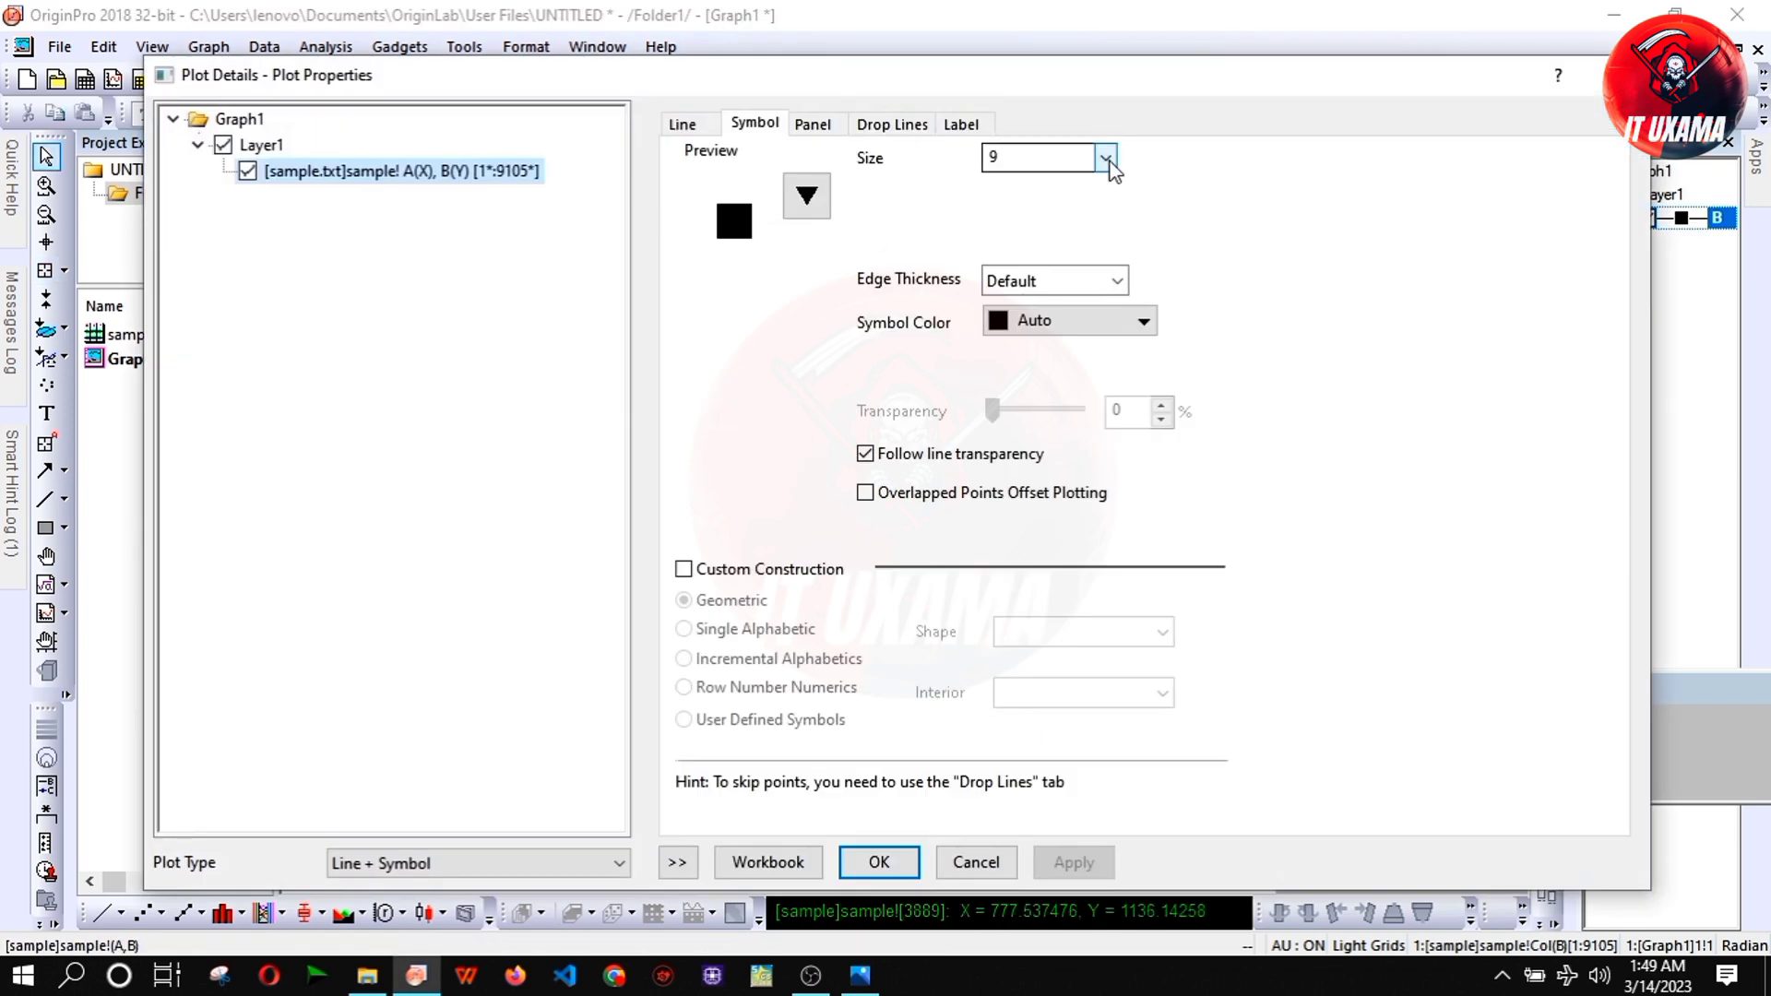
left_click(1107, 158)
left_click(1042, 226)
left_click(911, 860)
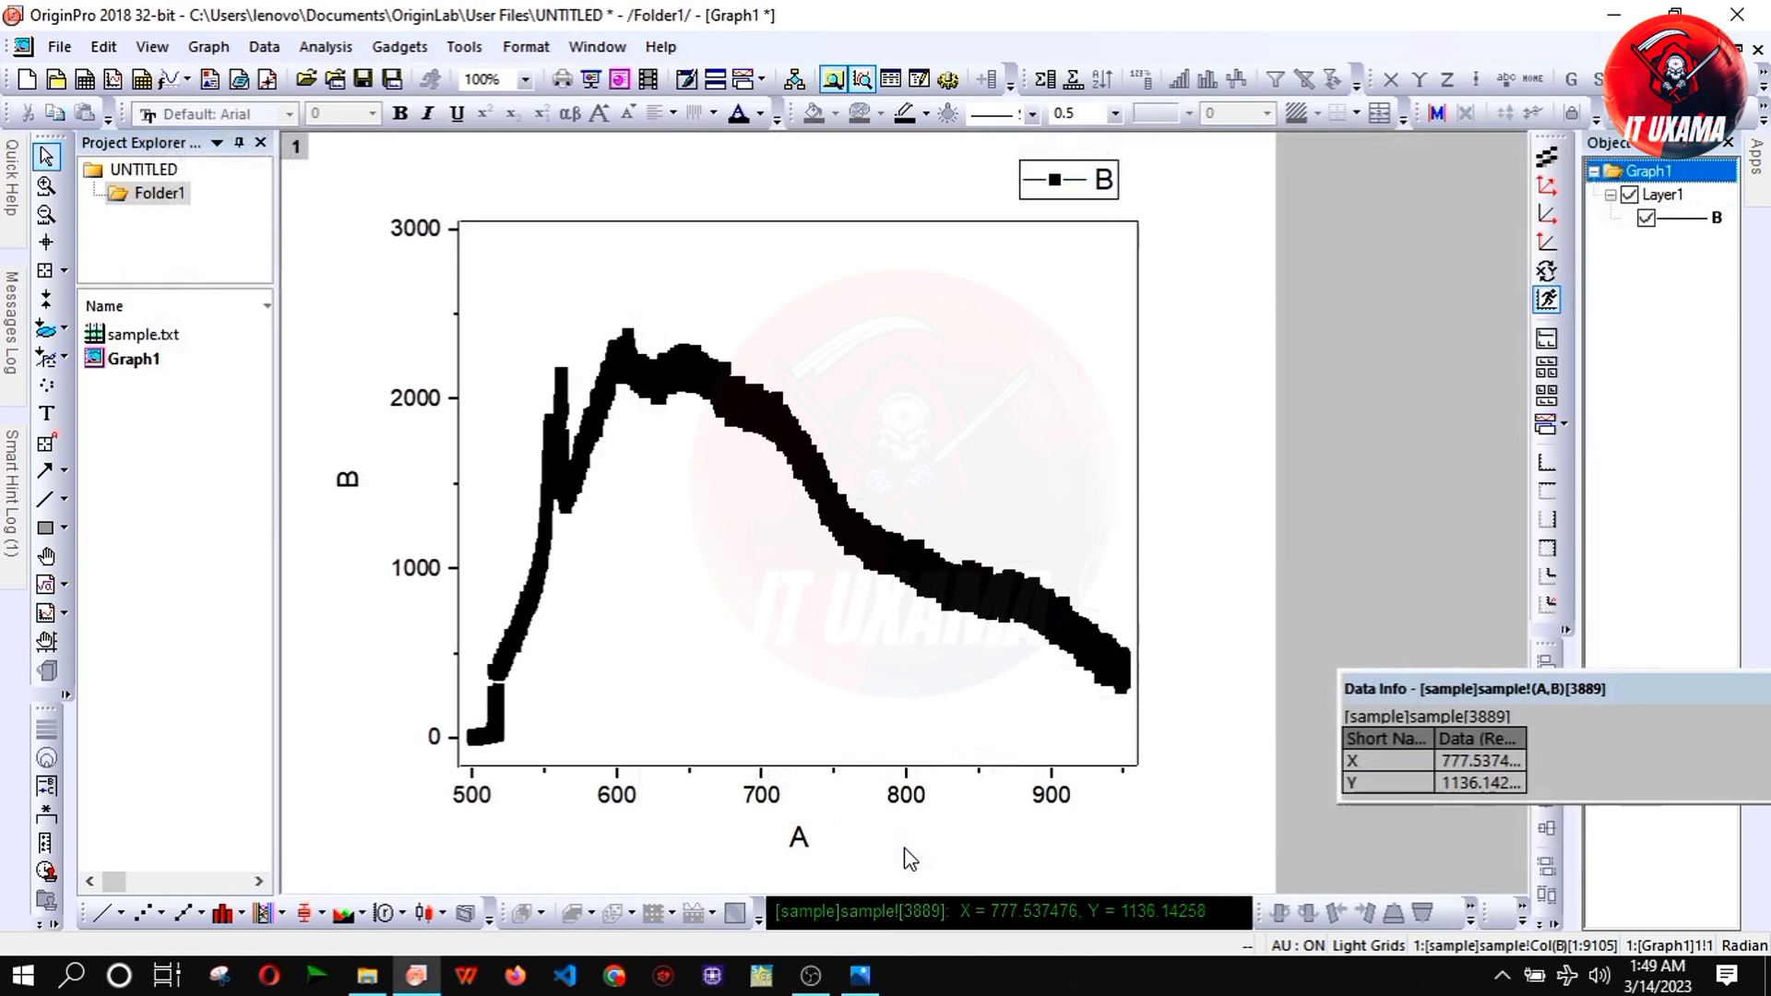
- Set the Y axis scale to start from 0
double_click(460, 655)
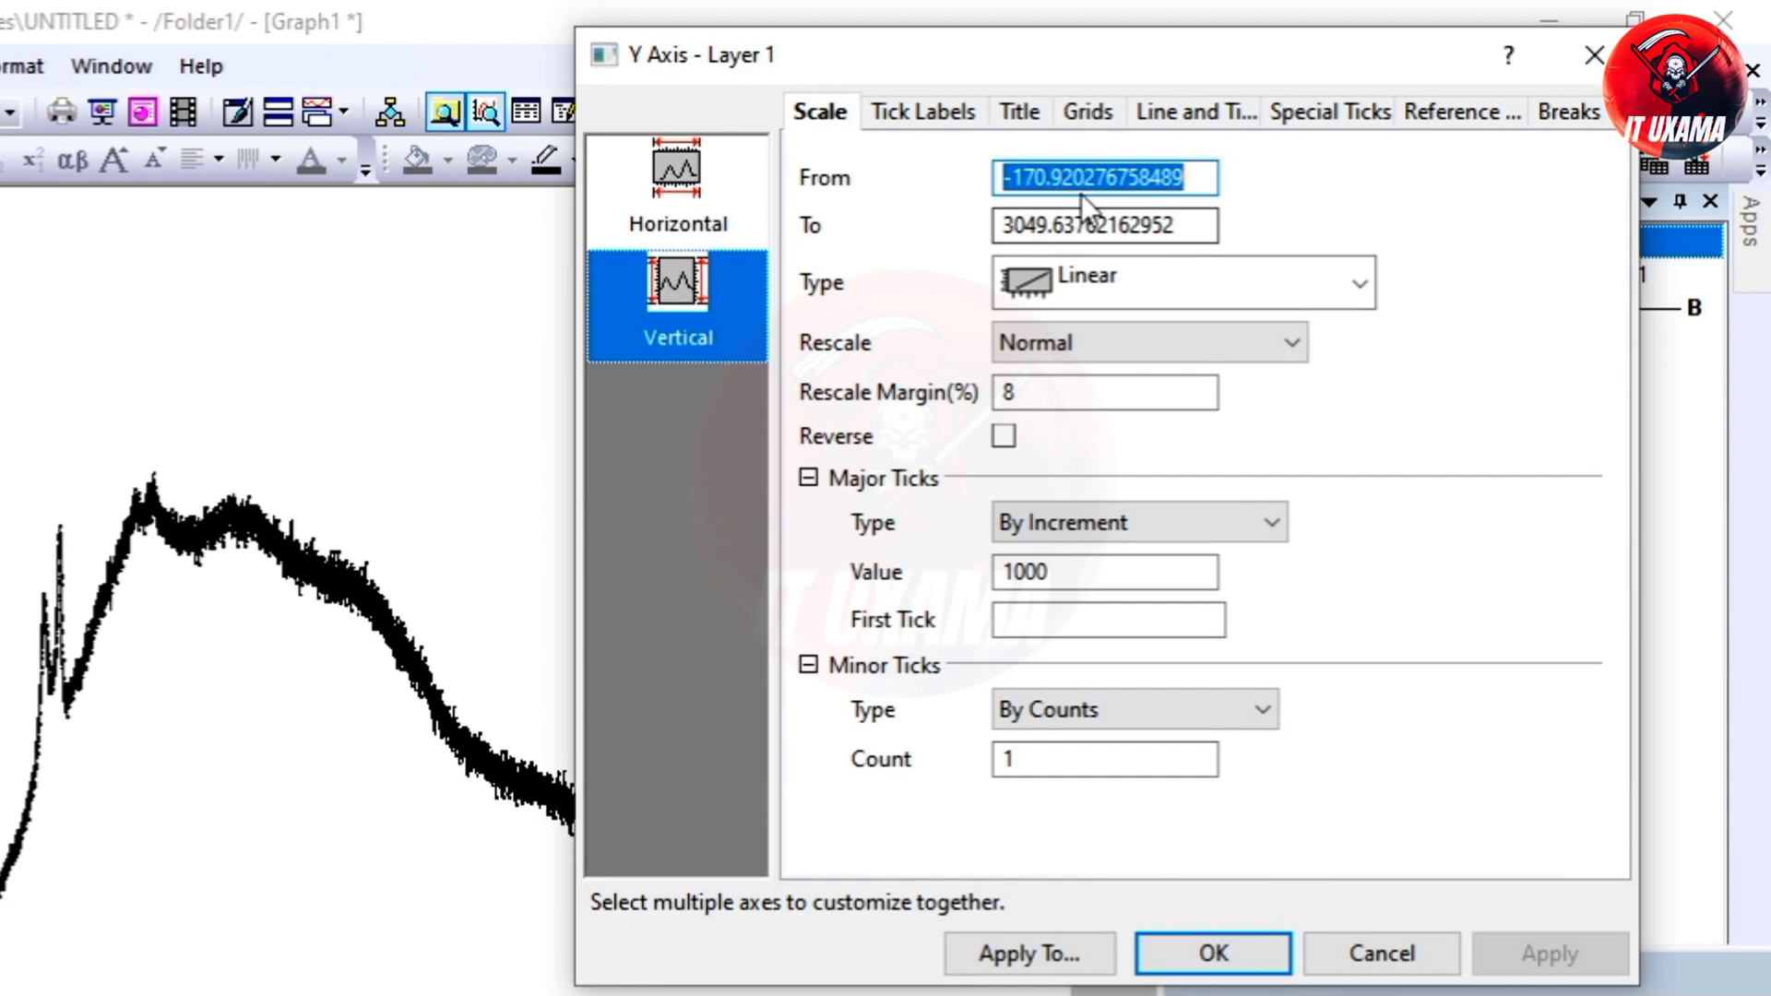
type("0")
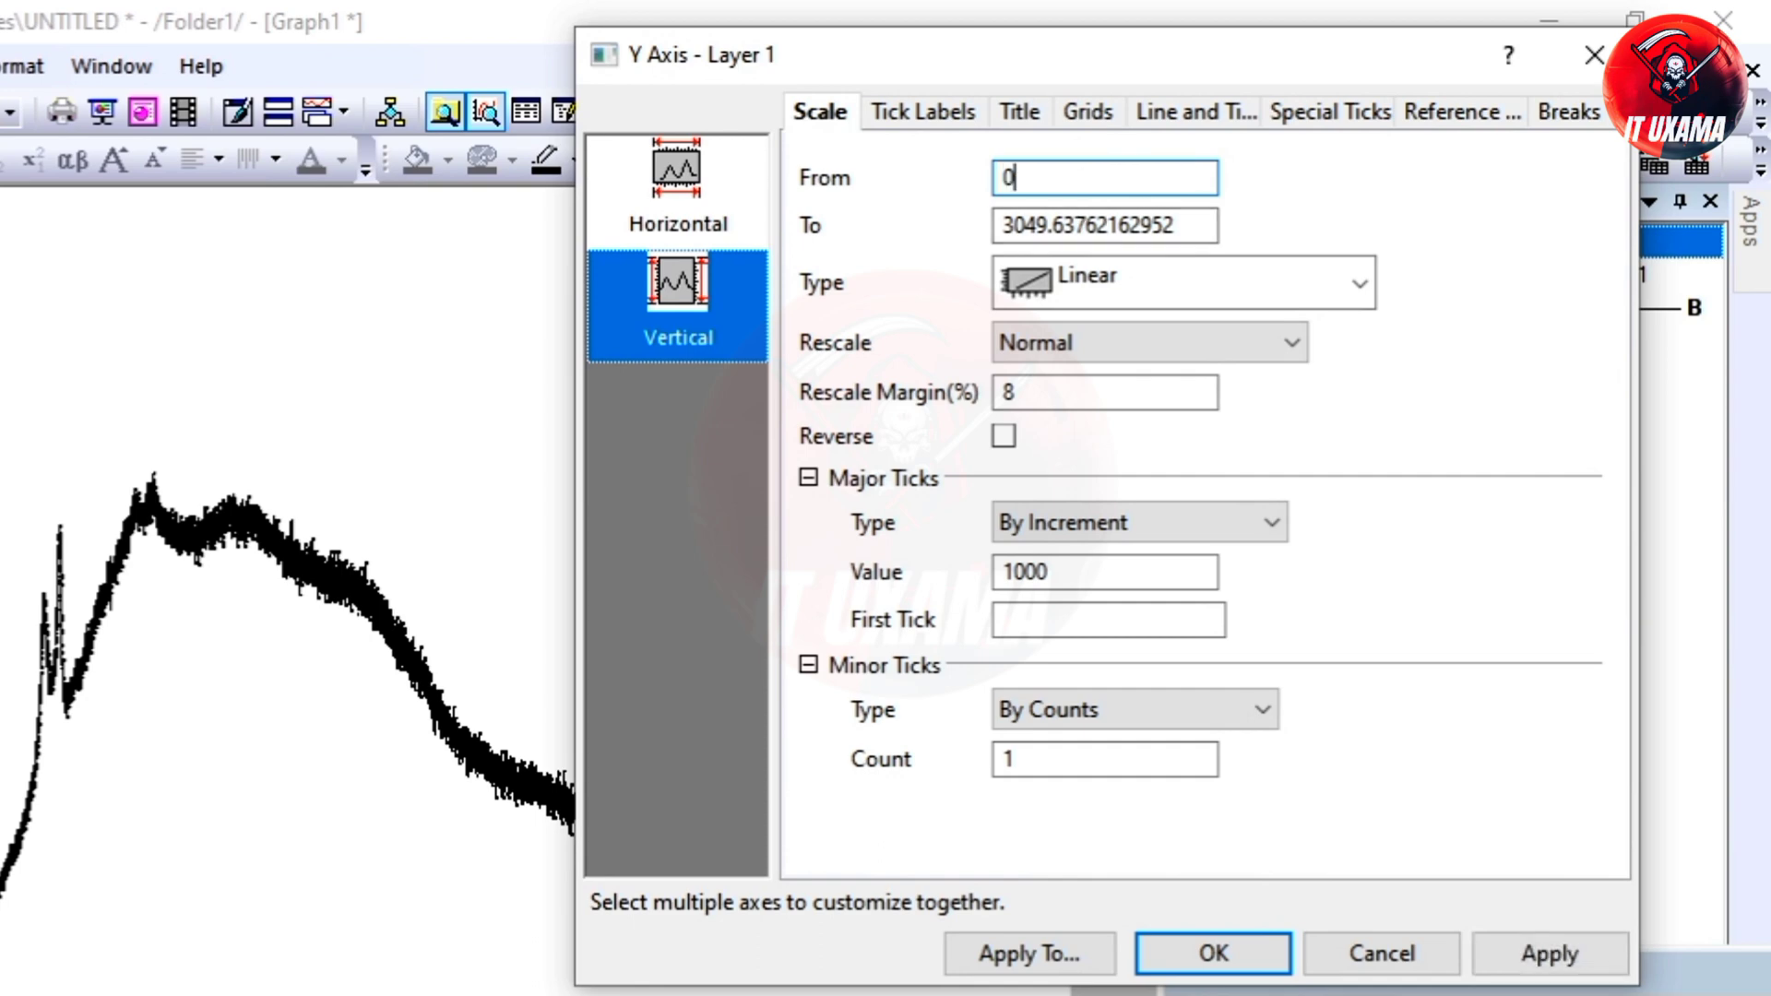
key("Return")
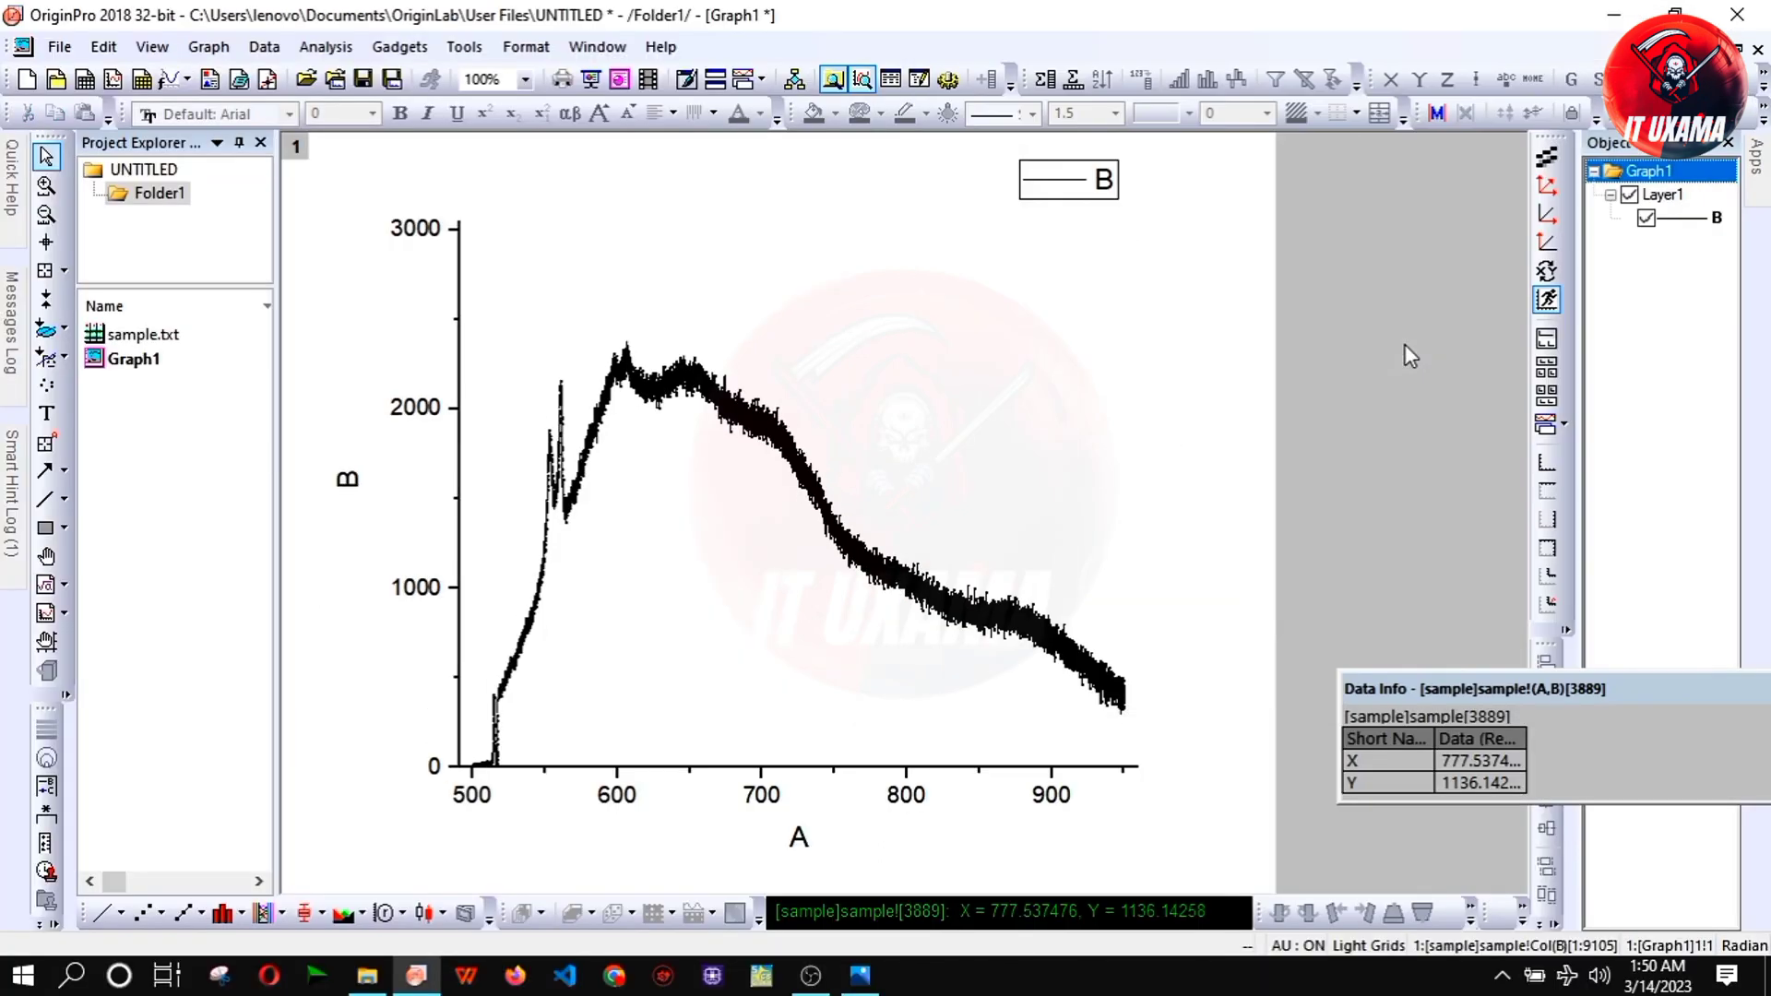
- Open the Smooth signal-processing dialog for the plotted curve, turn on Auto Preview and enlarge the curve in the preview
left_click(655, 444)
scroll(652, 443, "up", 1)
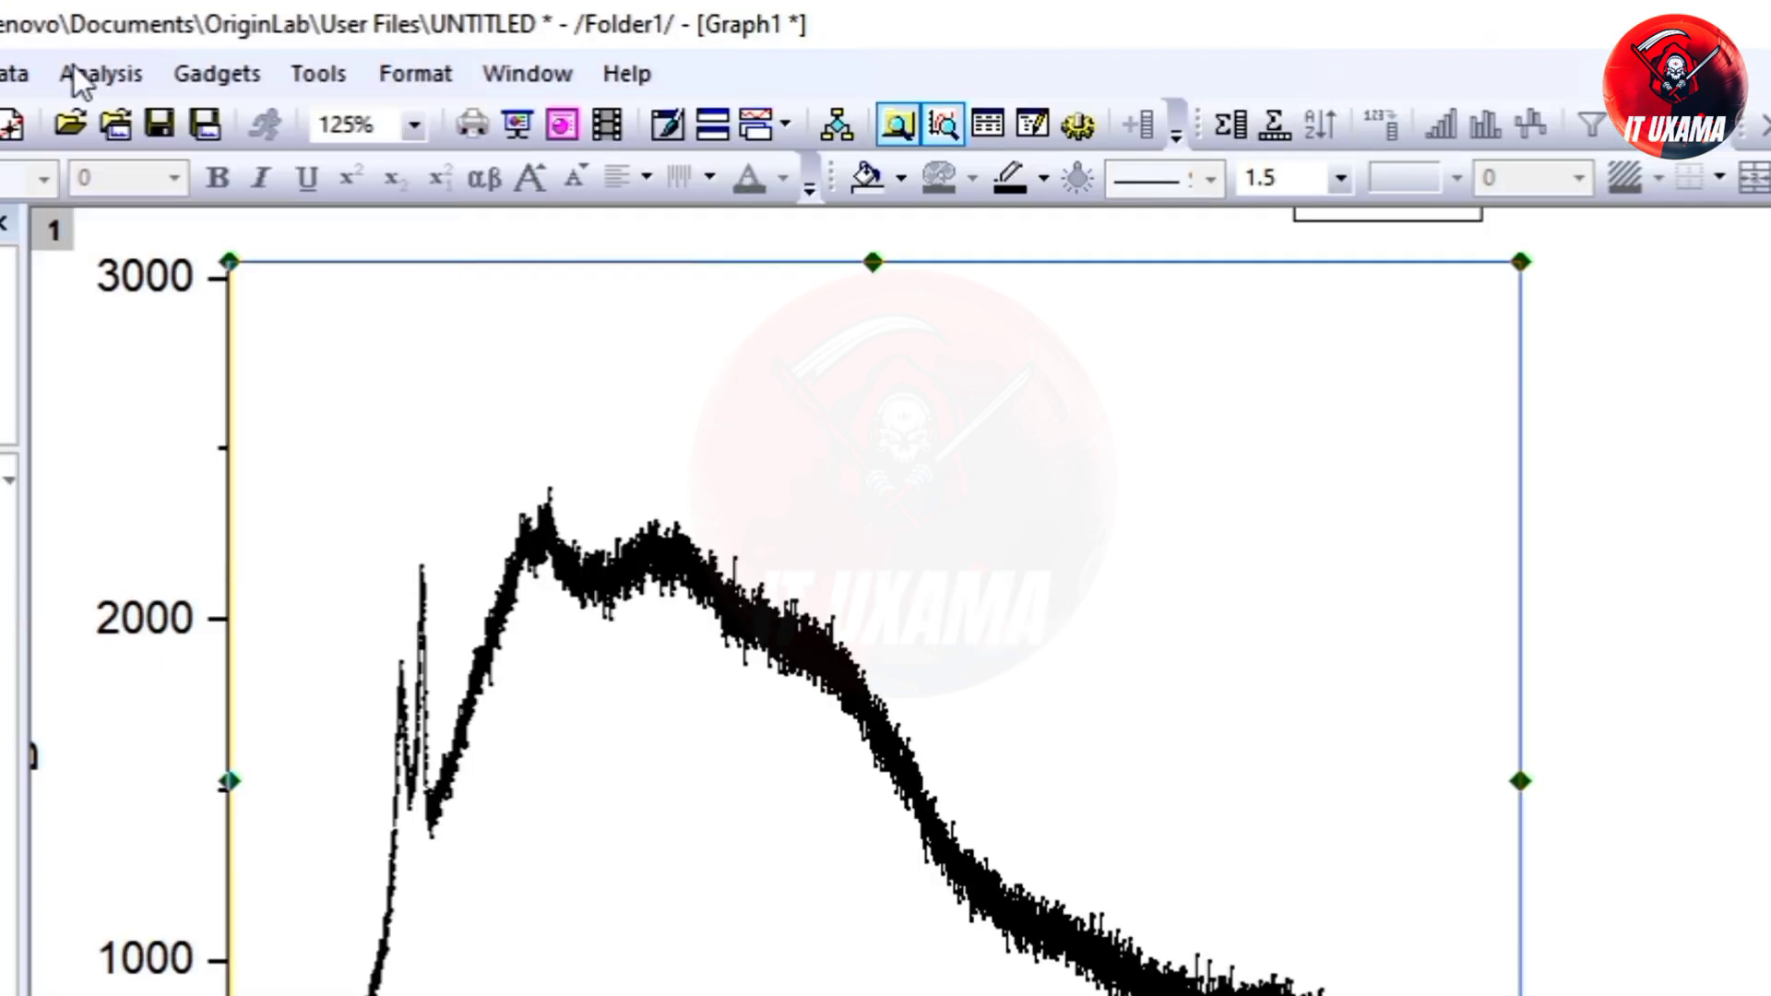
left_click(313, 42)
mouse_move(478, 198)
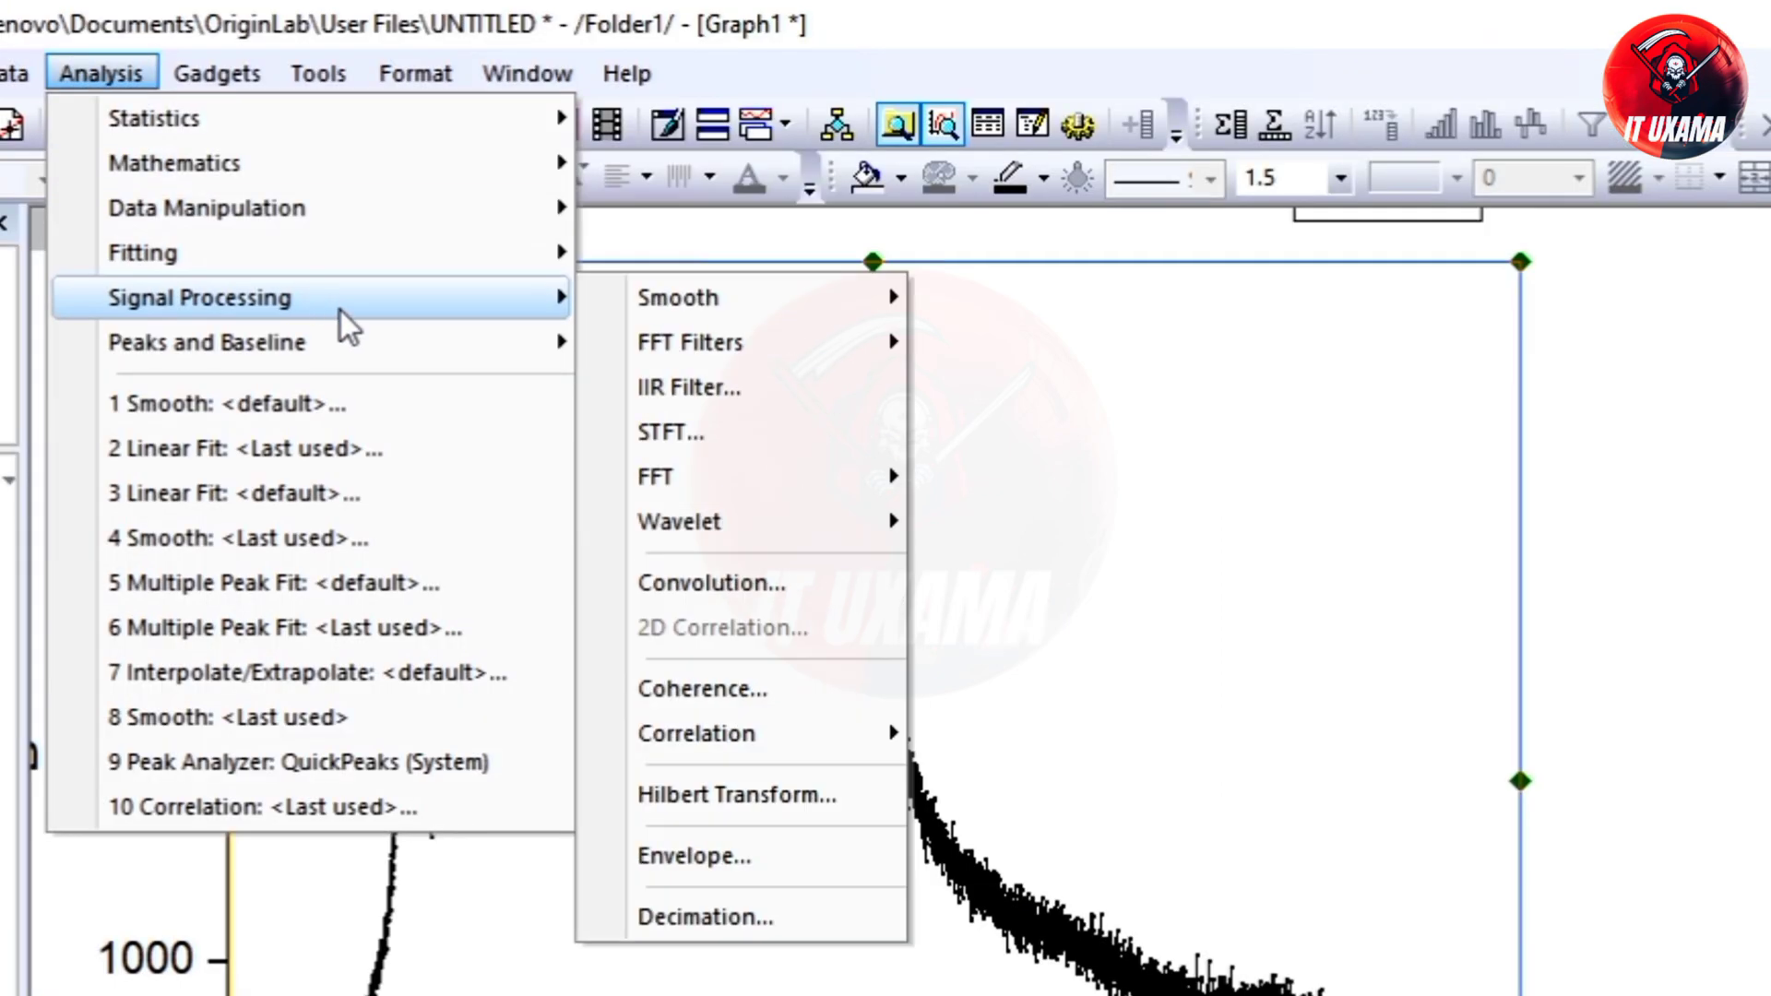
mouse_move(680, 287)
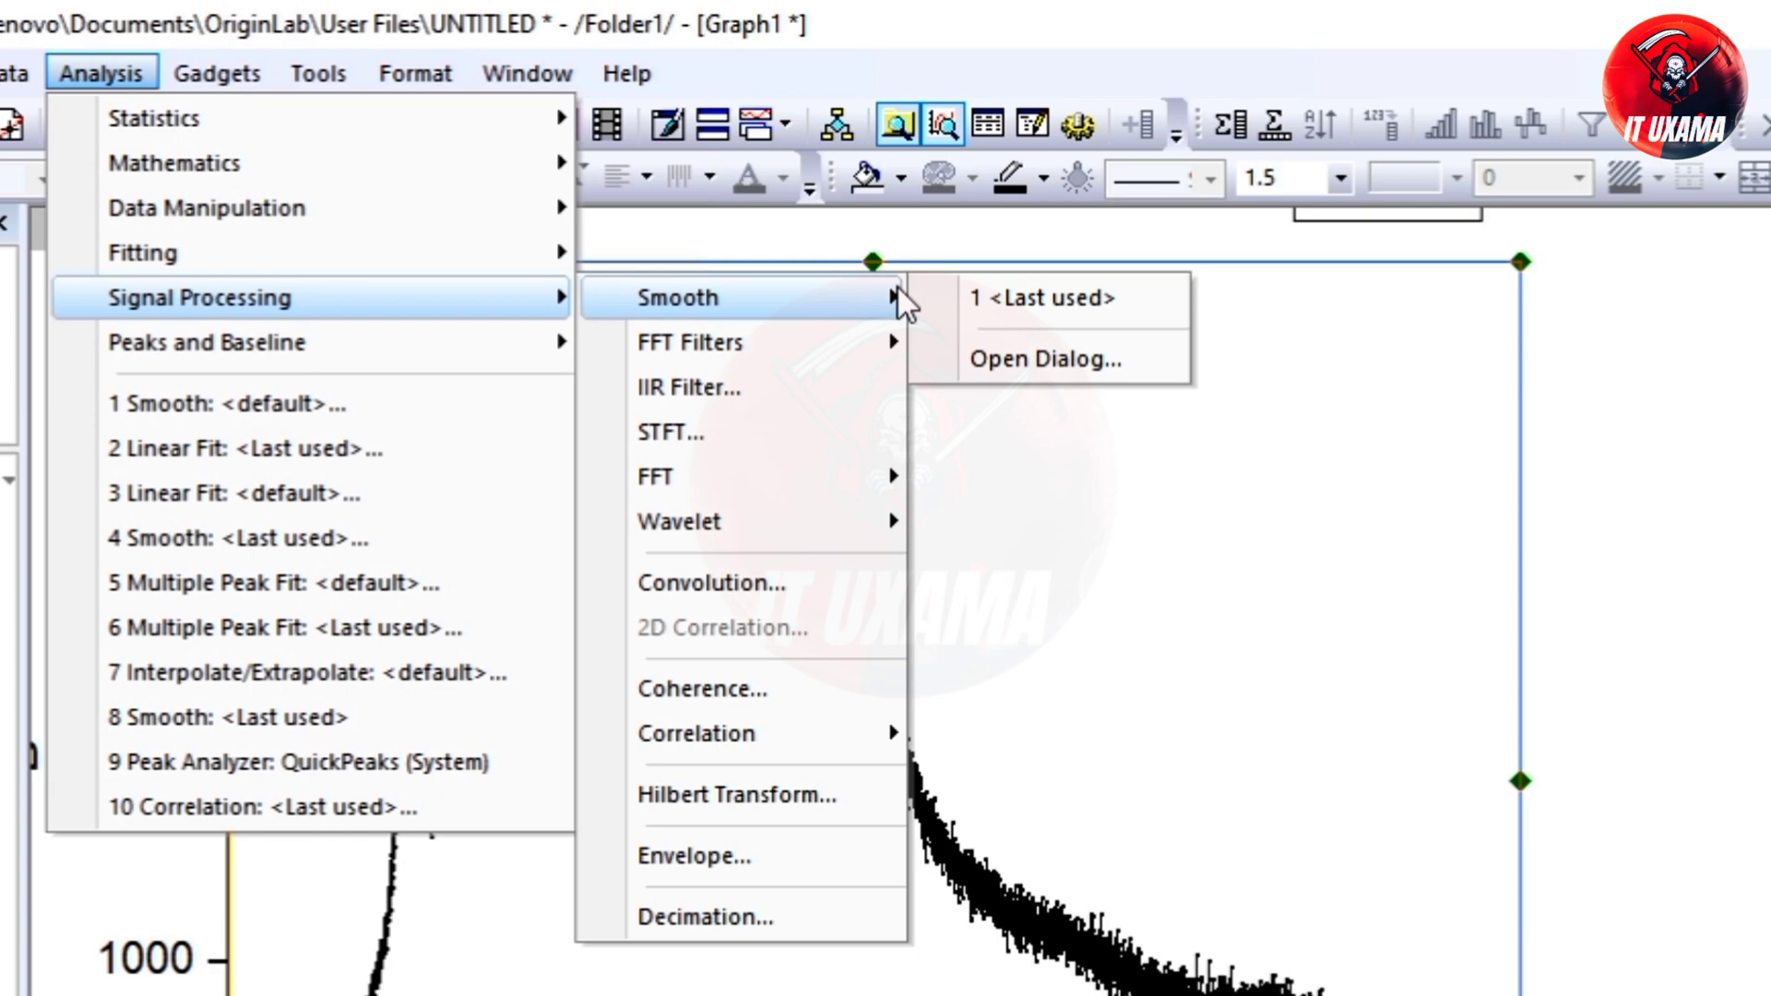
left_click(1045, 359)
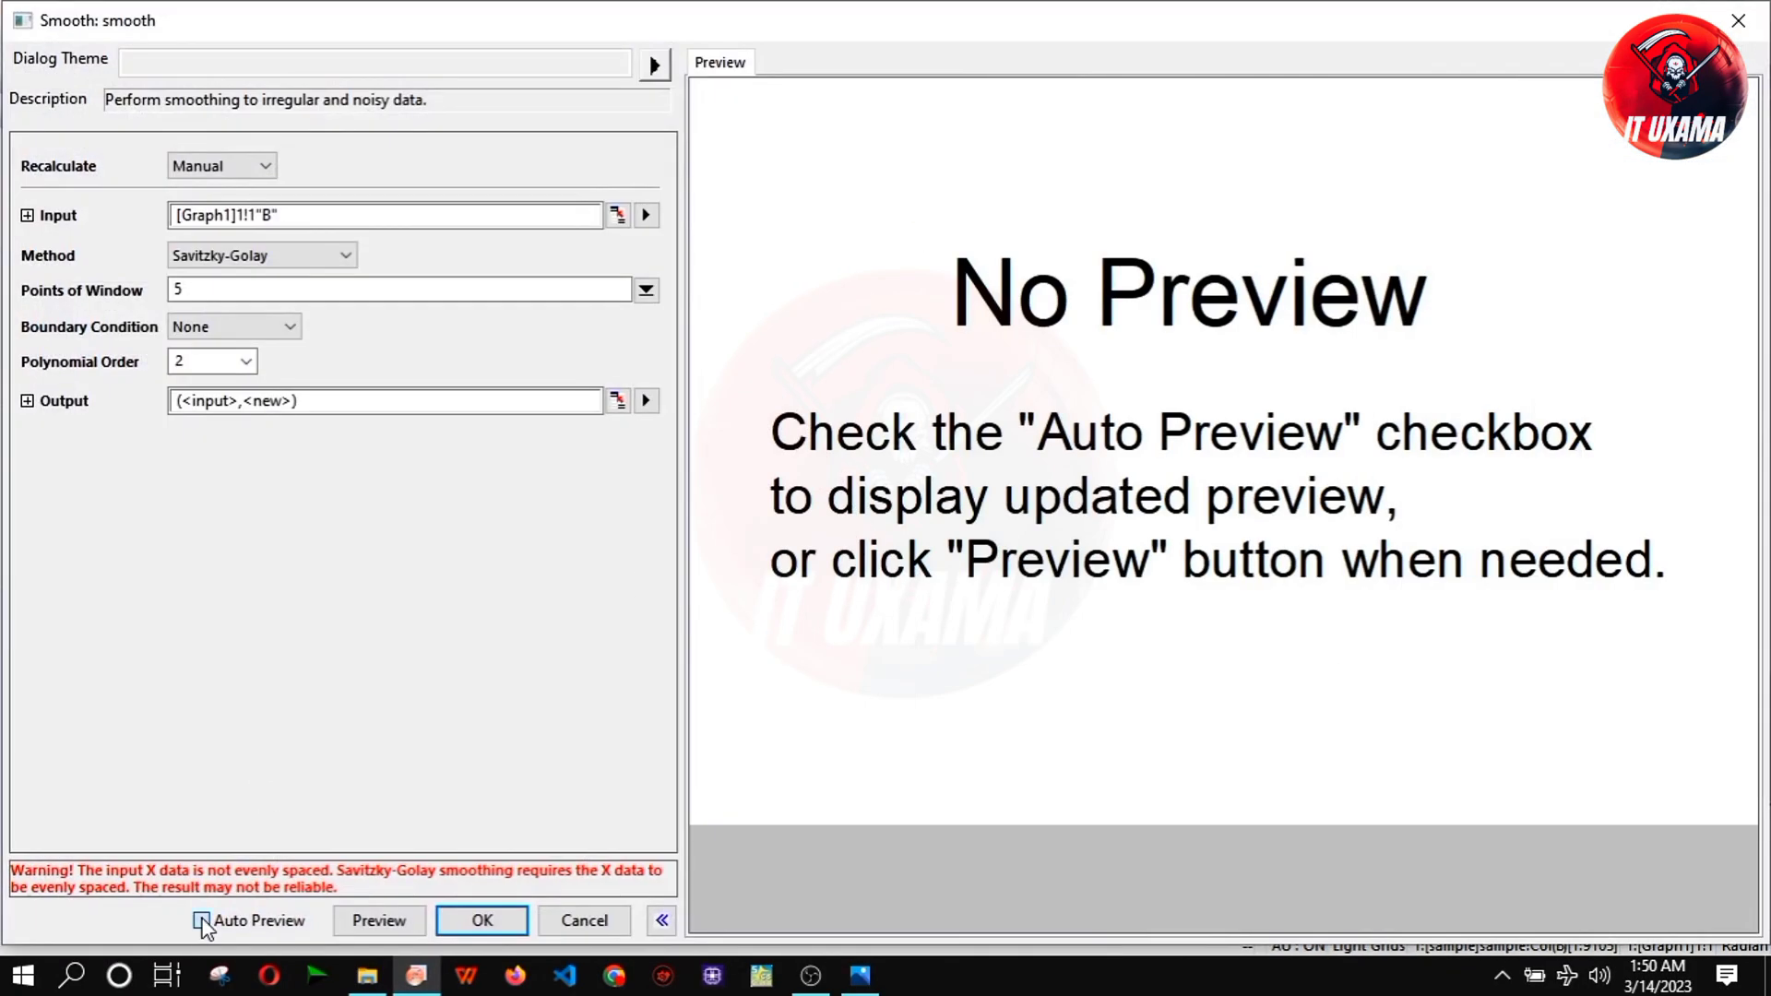
left_click(201, 920)
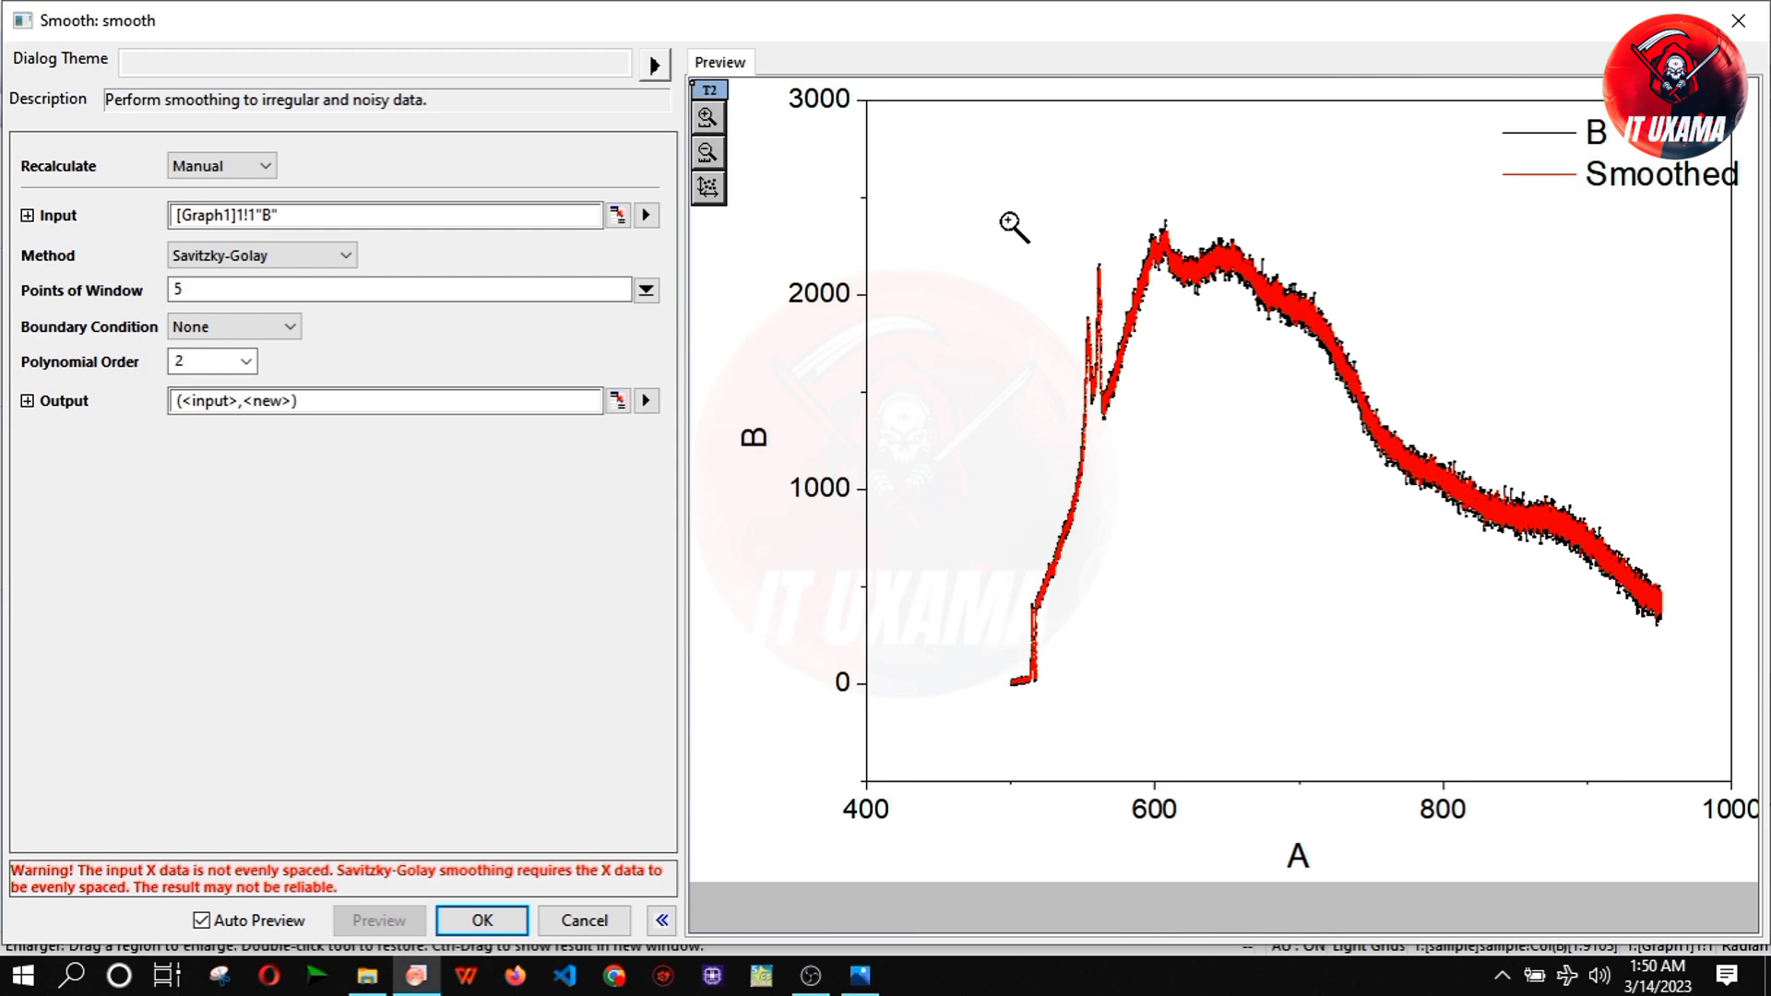
left_click_drag(995, 207, 1677, 708)
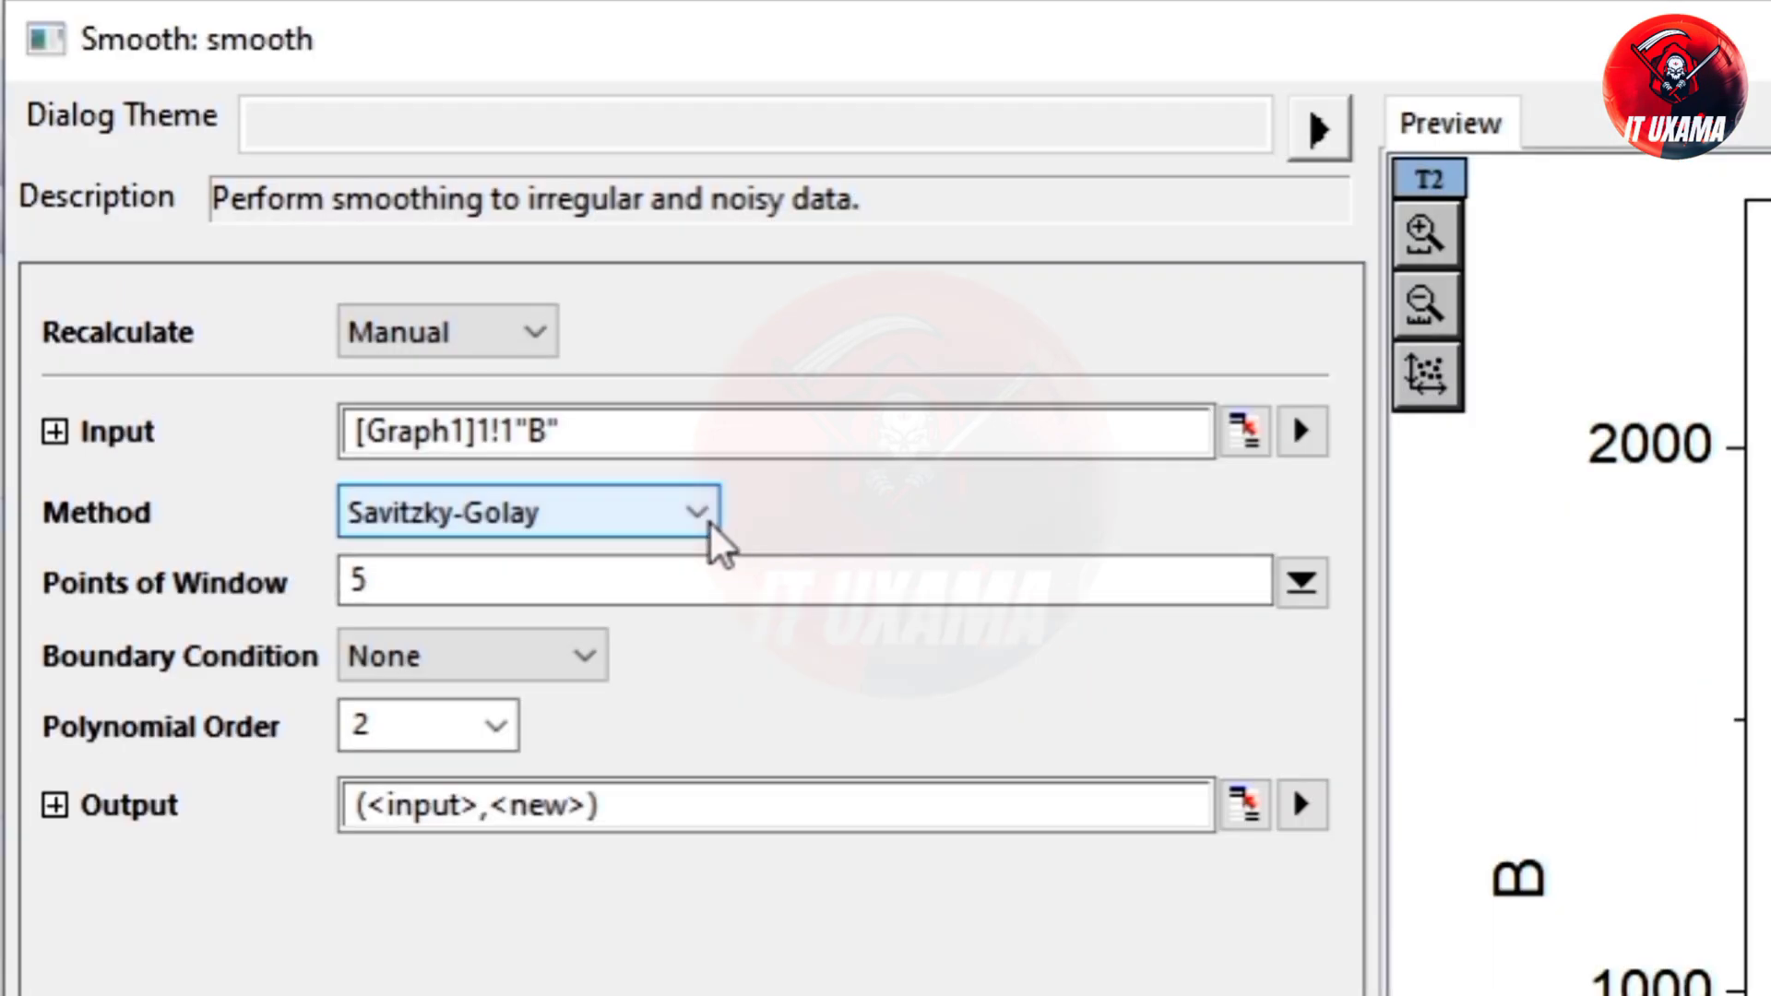
- Set the smoothing method to Adjacent-Averaging with 297 points of window
left_click(349, 257)
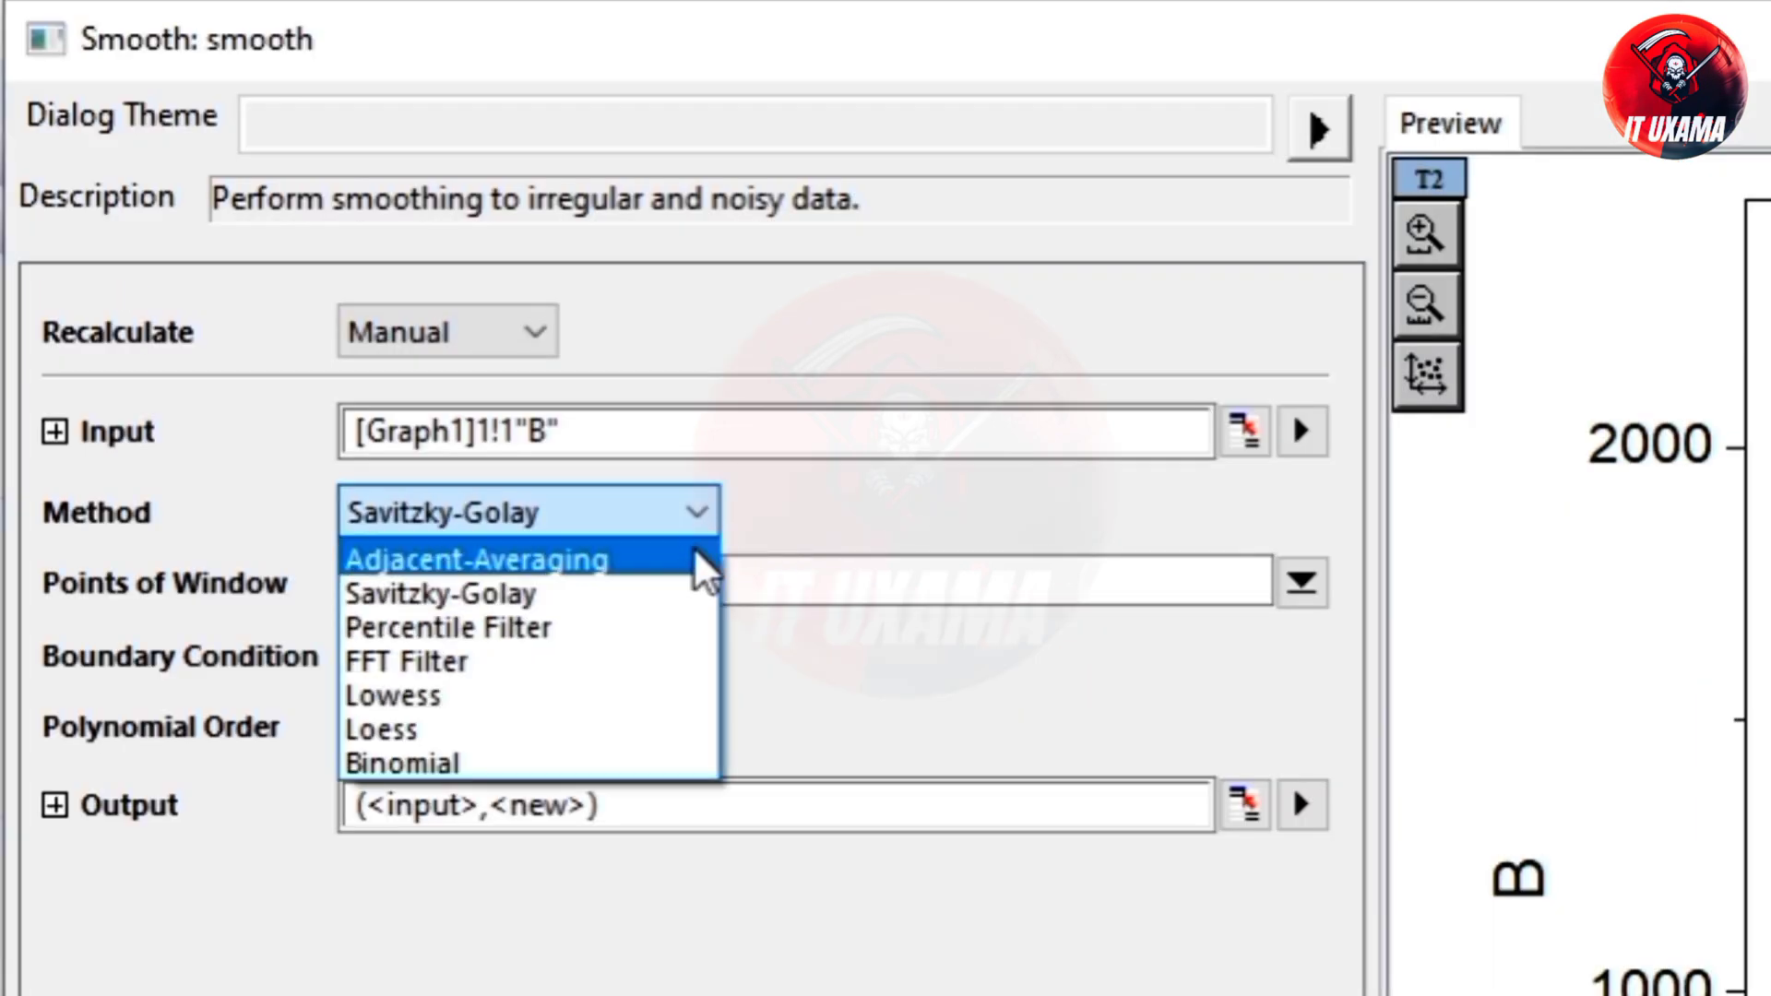
left_click(690, 558)
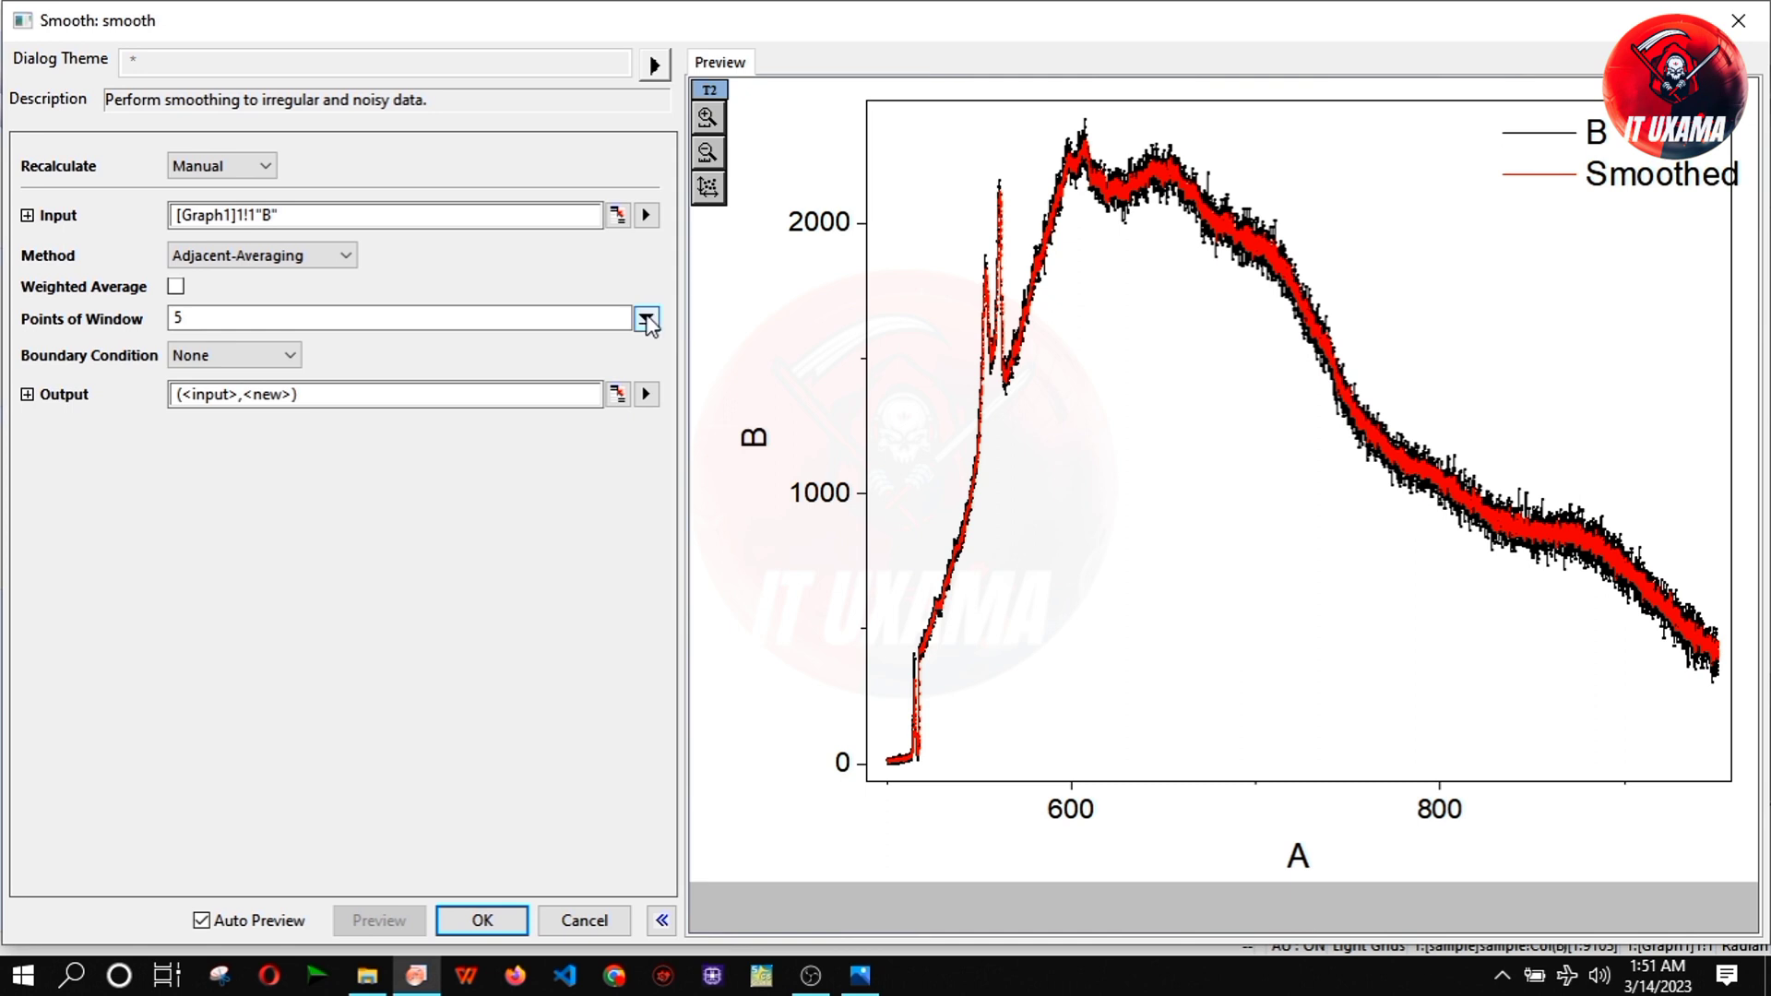
left_click(647, 319)
left_click_drag(649, 349, 661, 356)
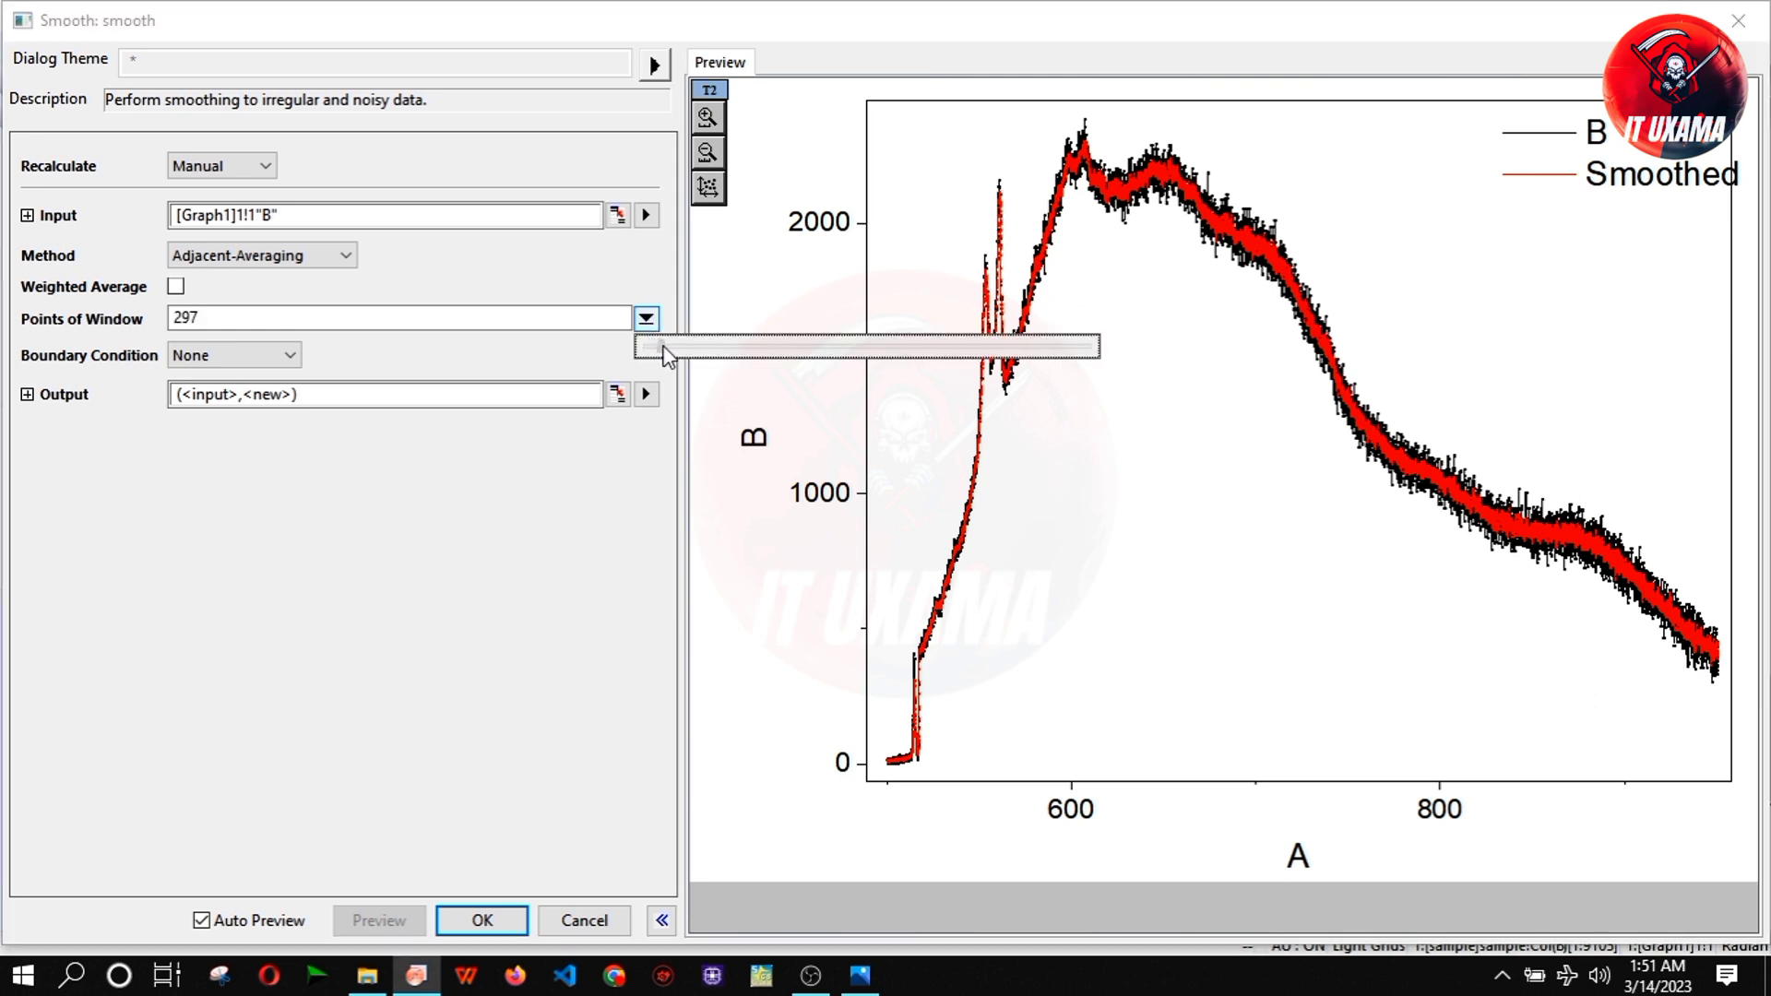
left_click(1041, 426)
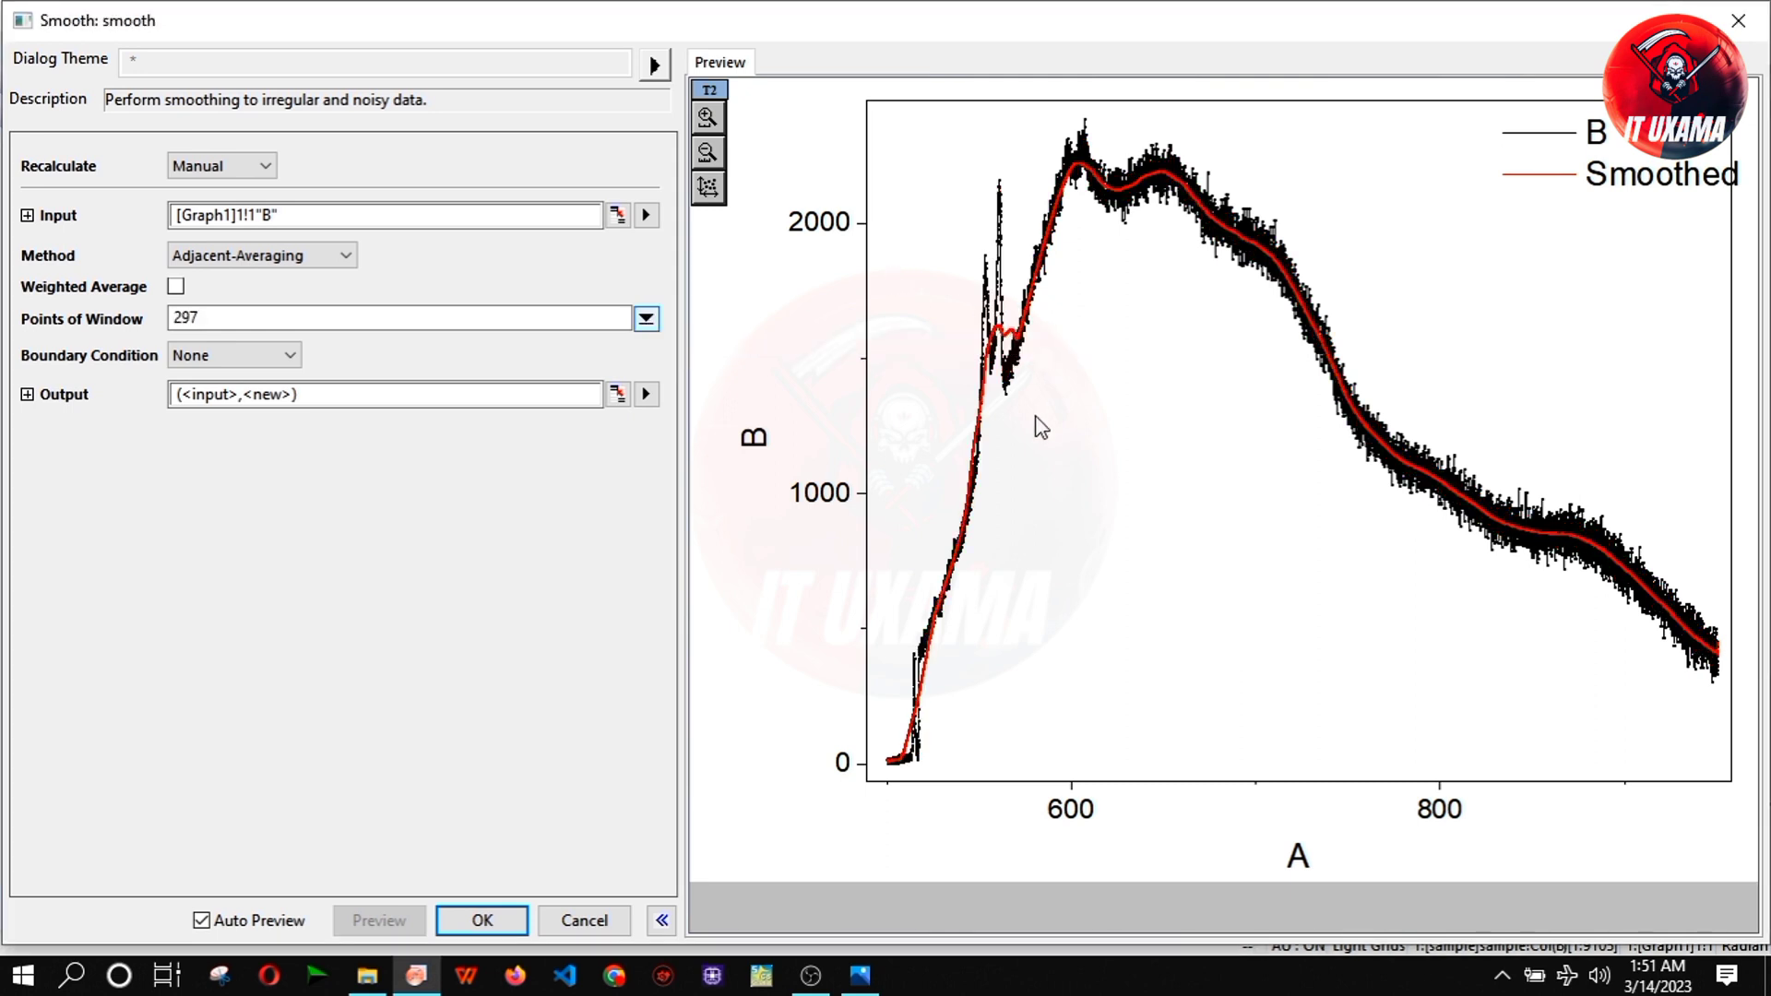
- Set the points of window to 136 and apply the Adjacent-Averaging smoothing to the curve
left_click(706, 129)
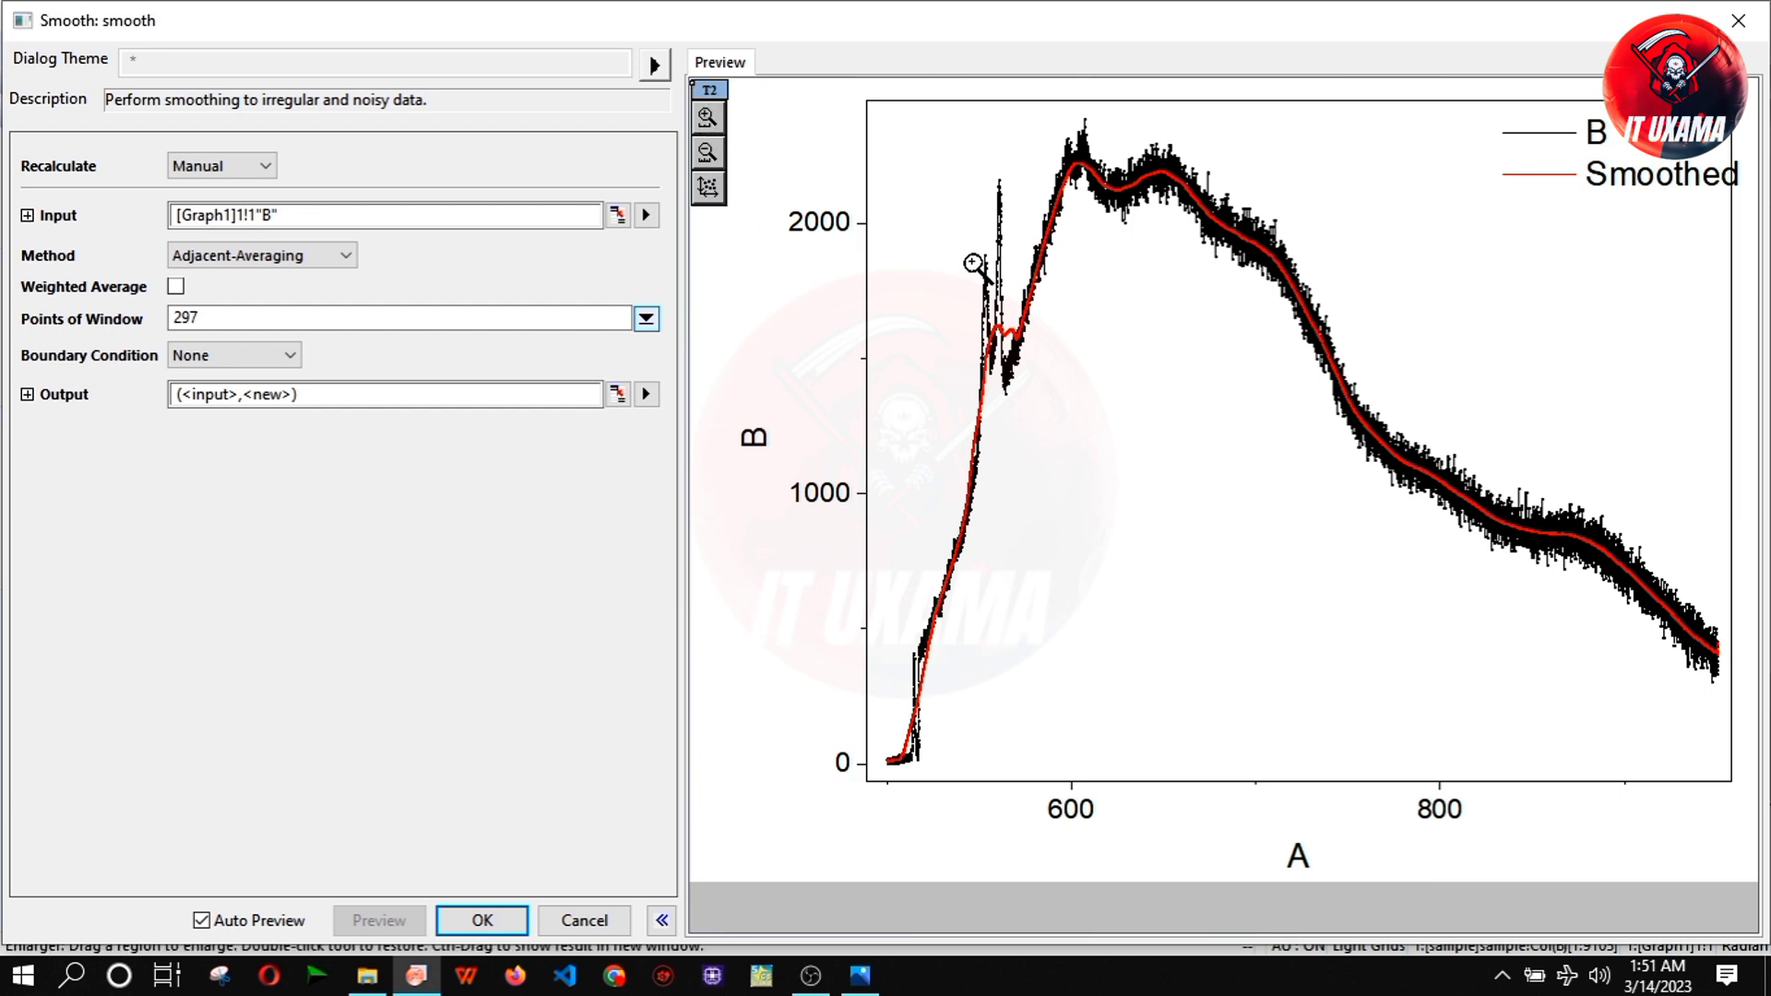
left_click_drag(949, 169, 1082, 443)
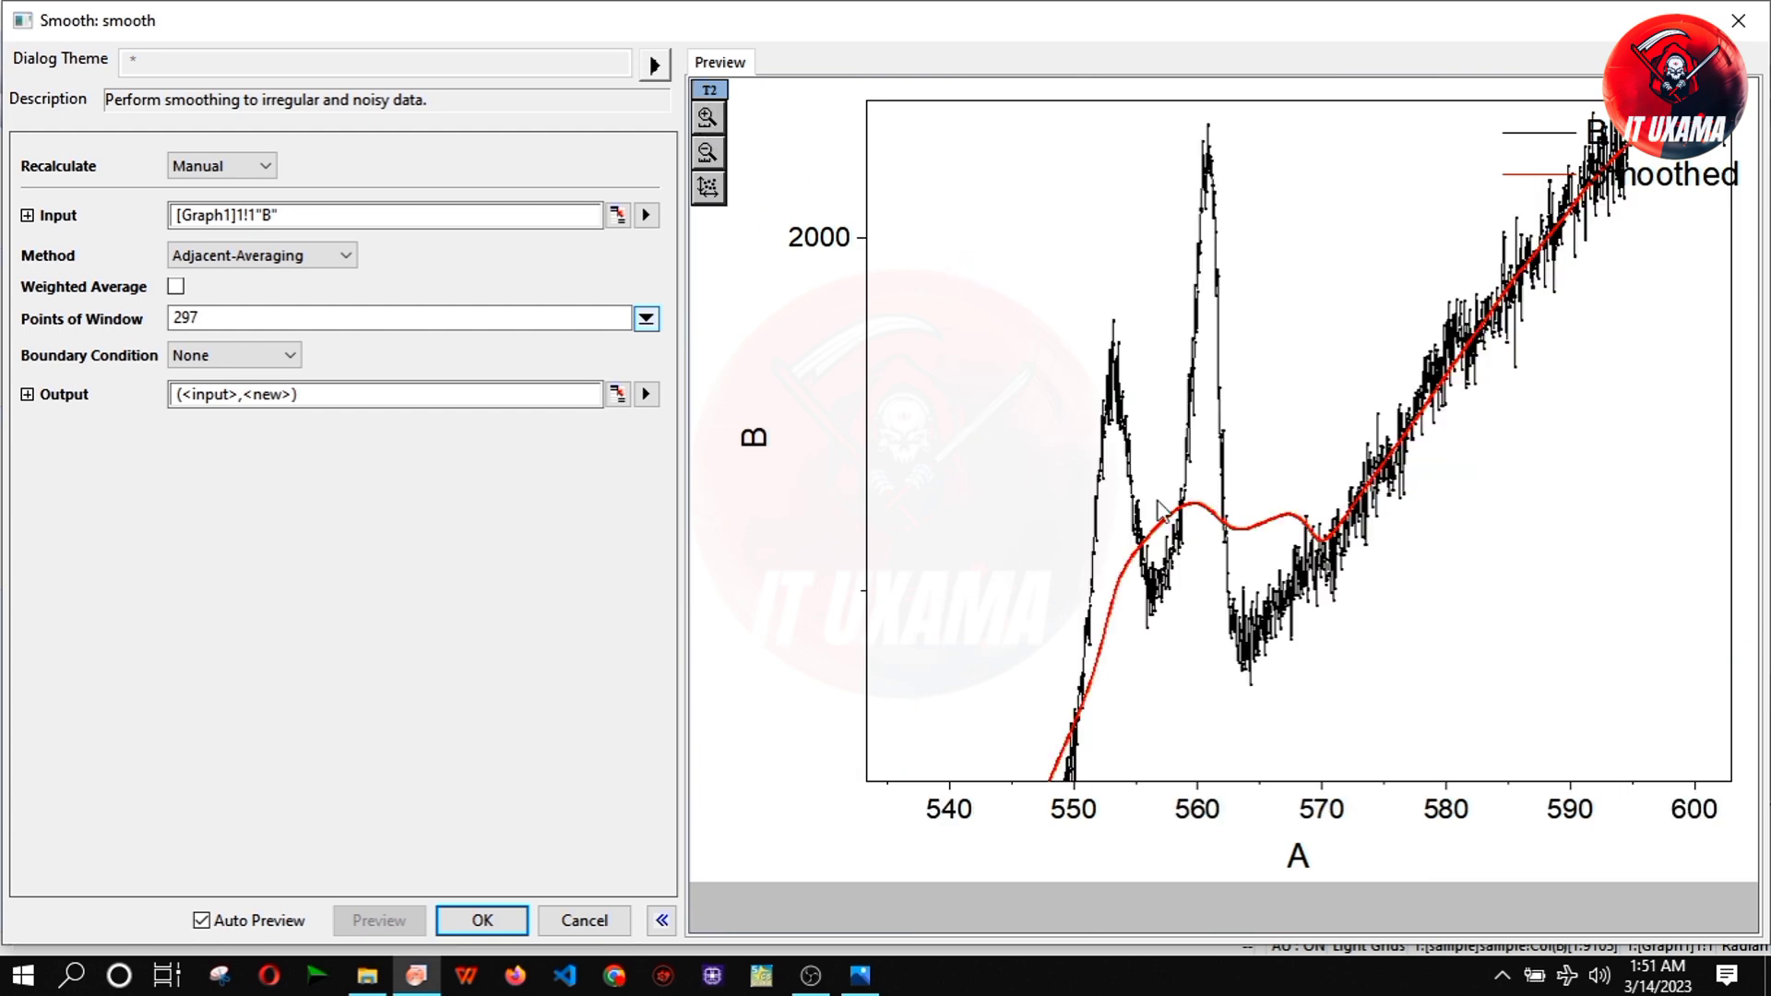
left_click(648, 320)
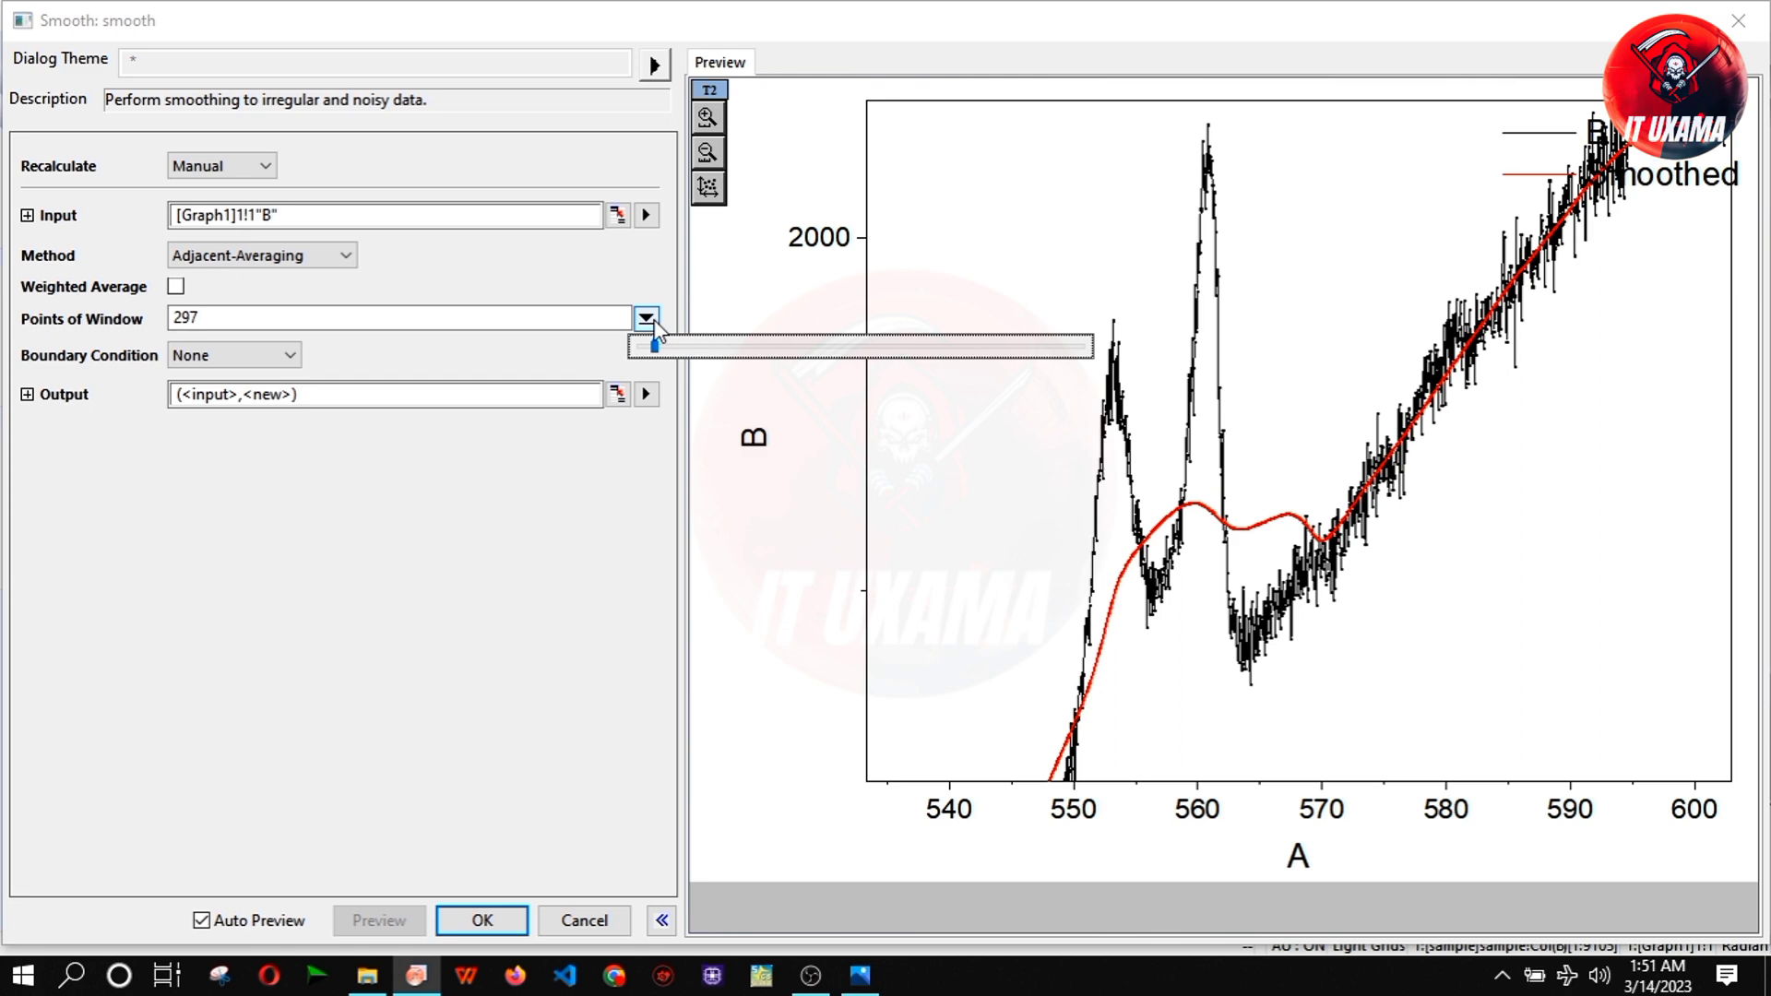
left_click_drag(650, 349, 647, 351)
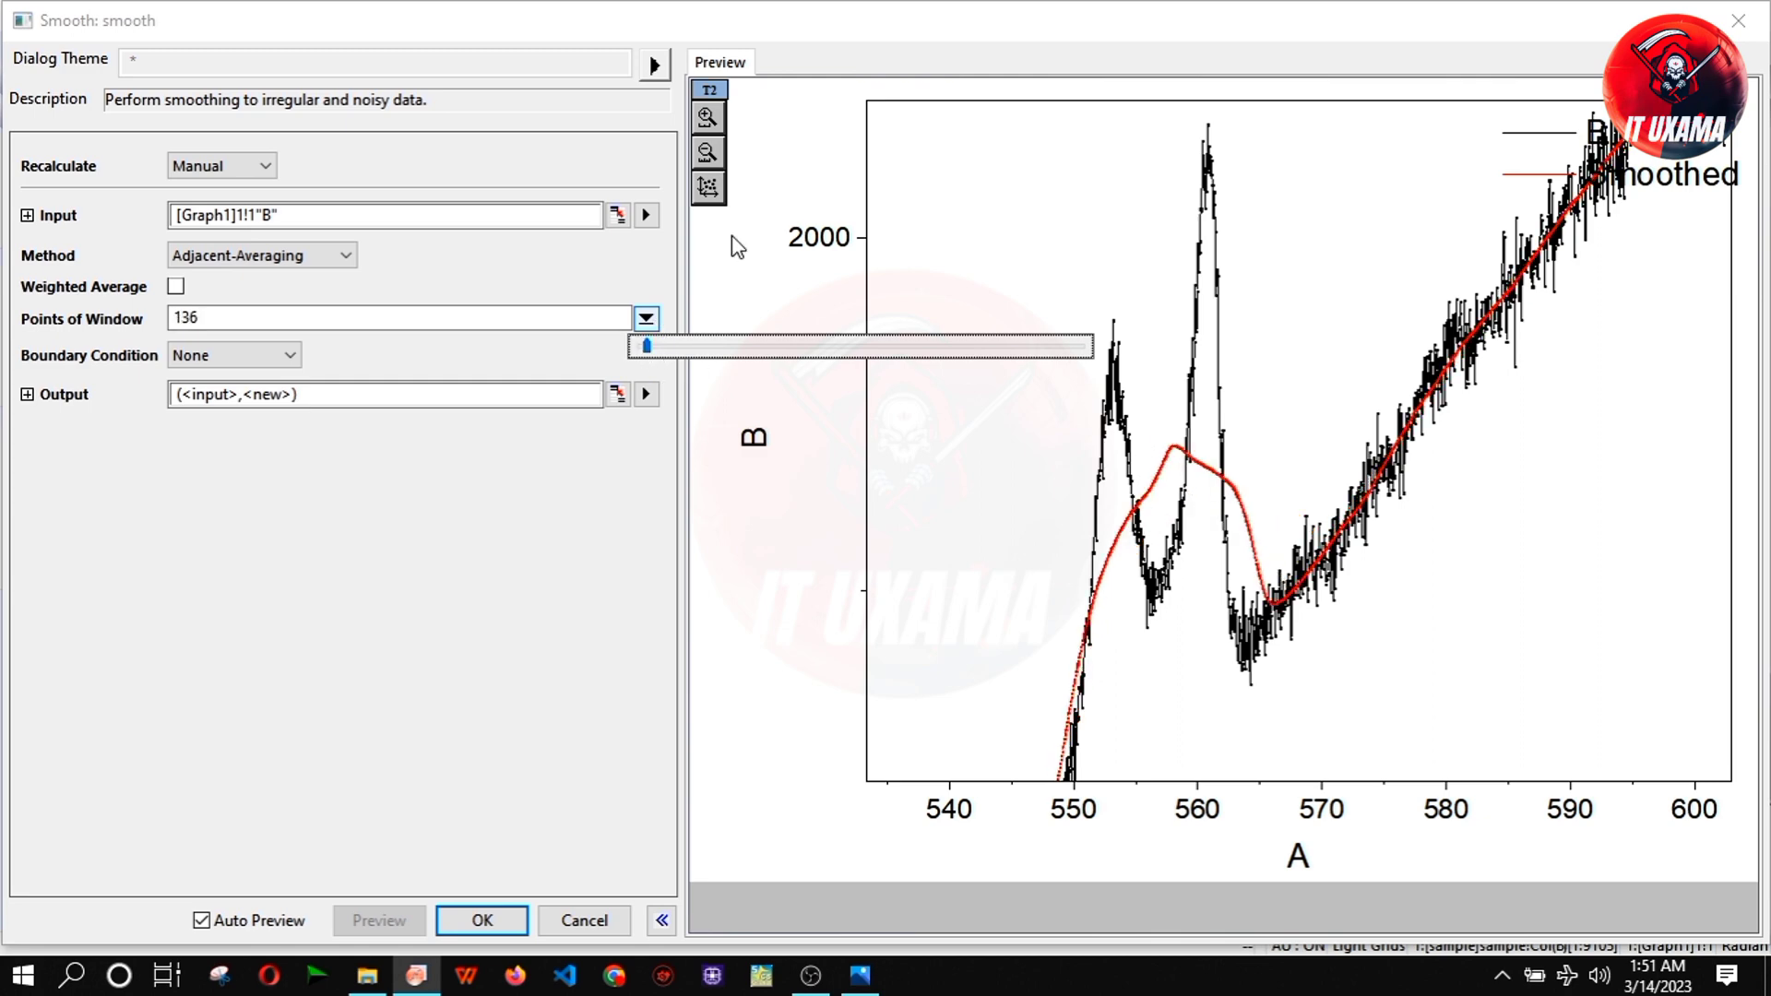
left_click(710, 151)
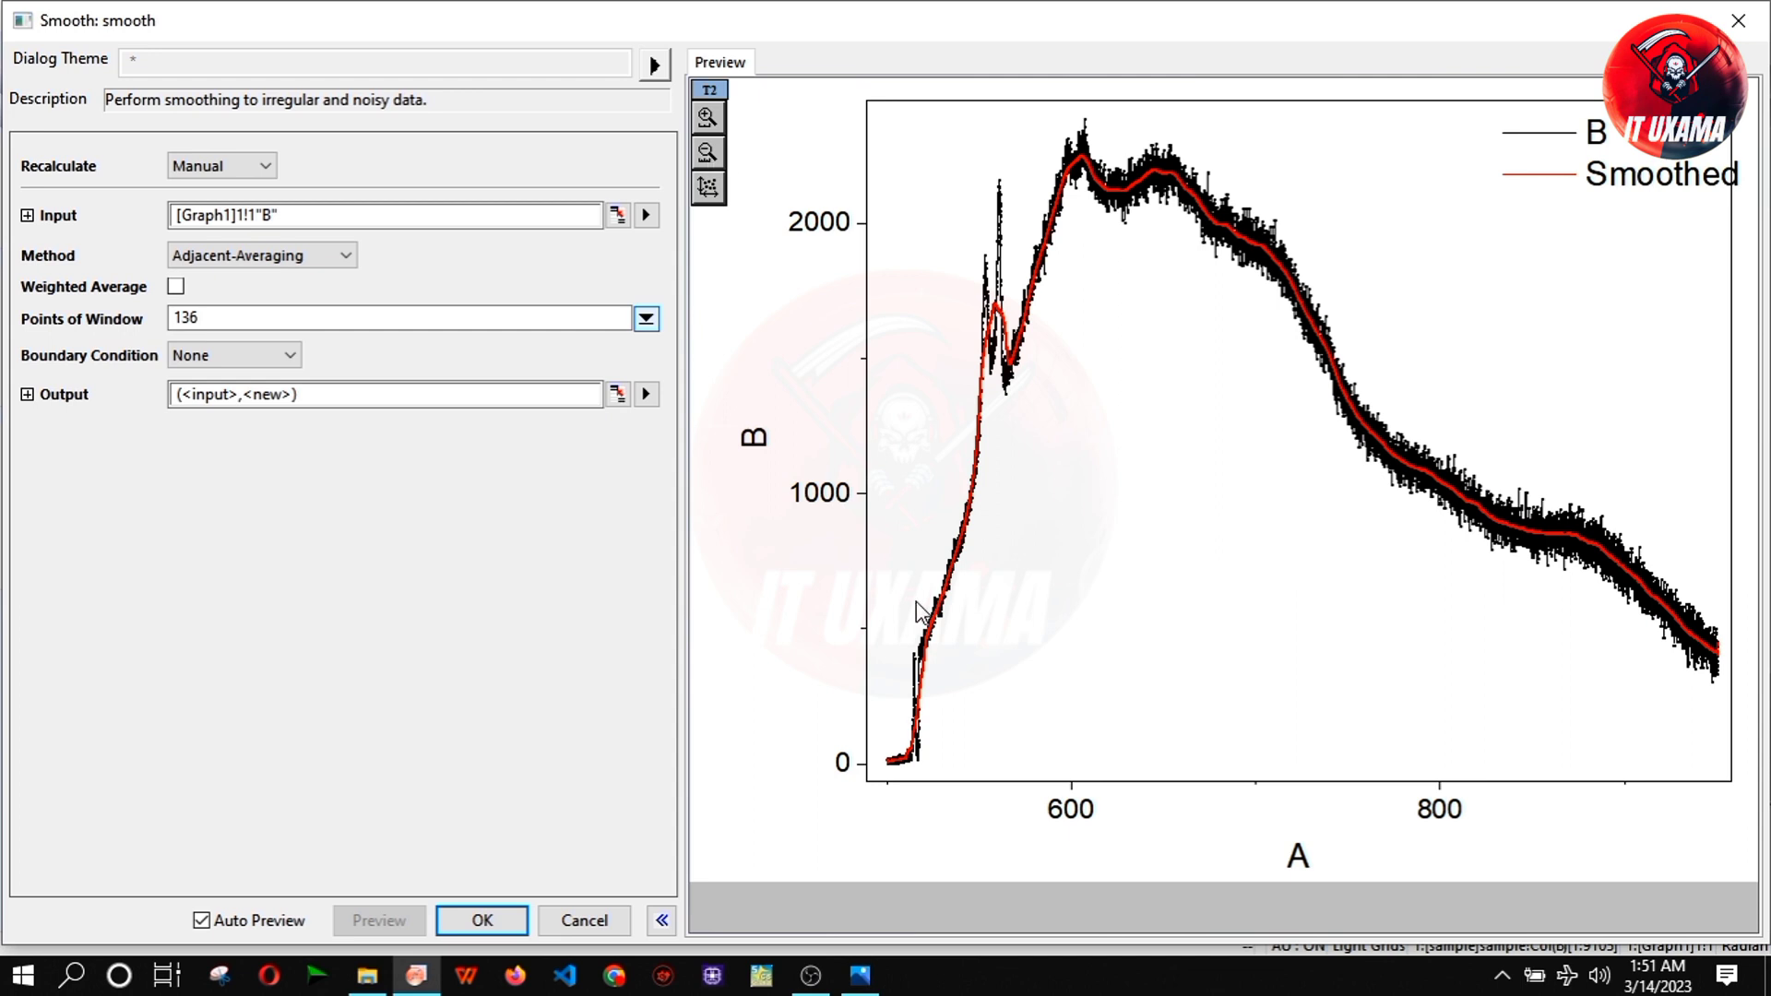
left_click(707, 118)
left_click_drag(1309, 360, 1713, 714)
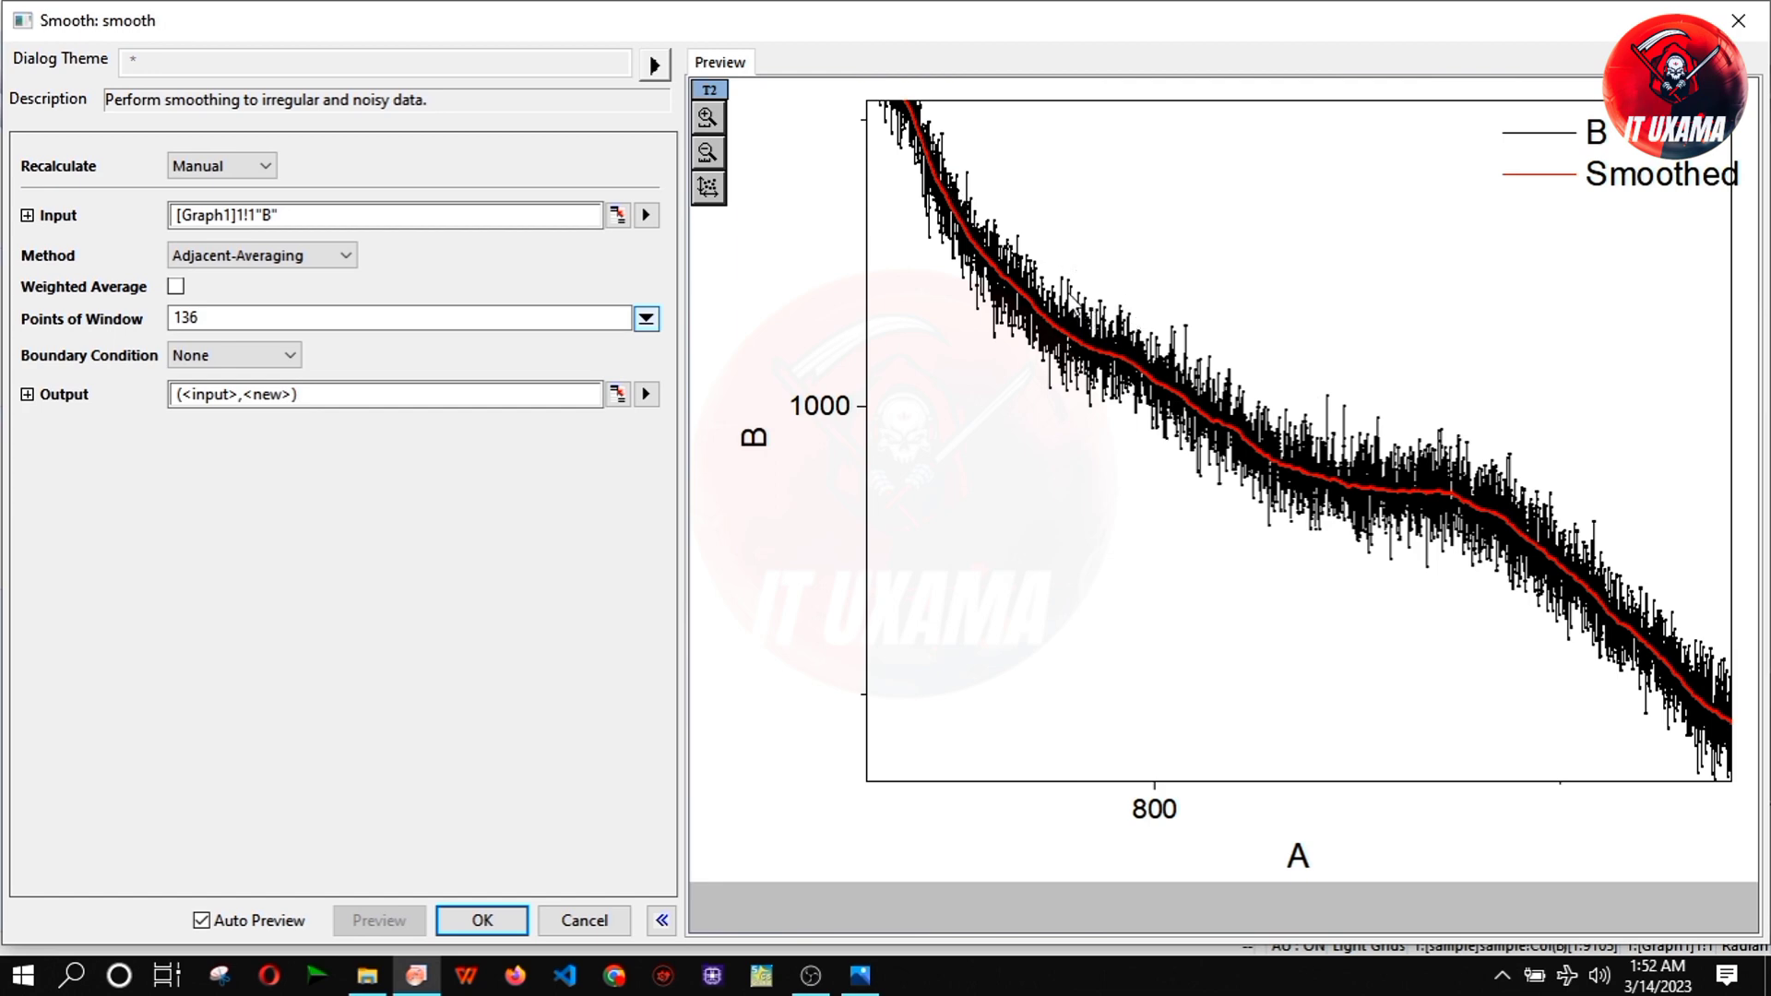
left_click(500, 921)
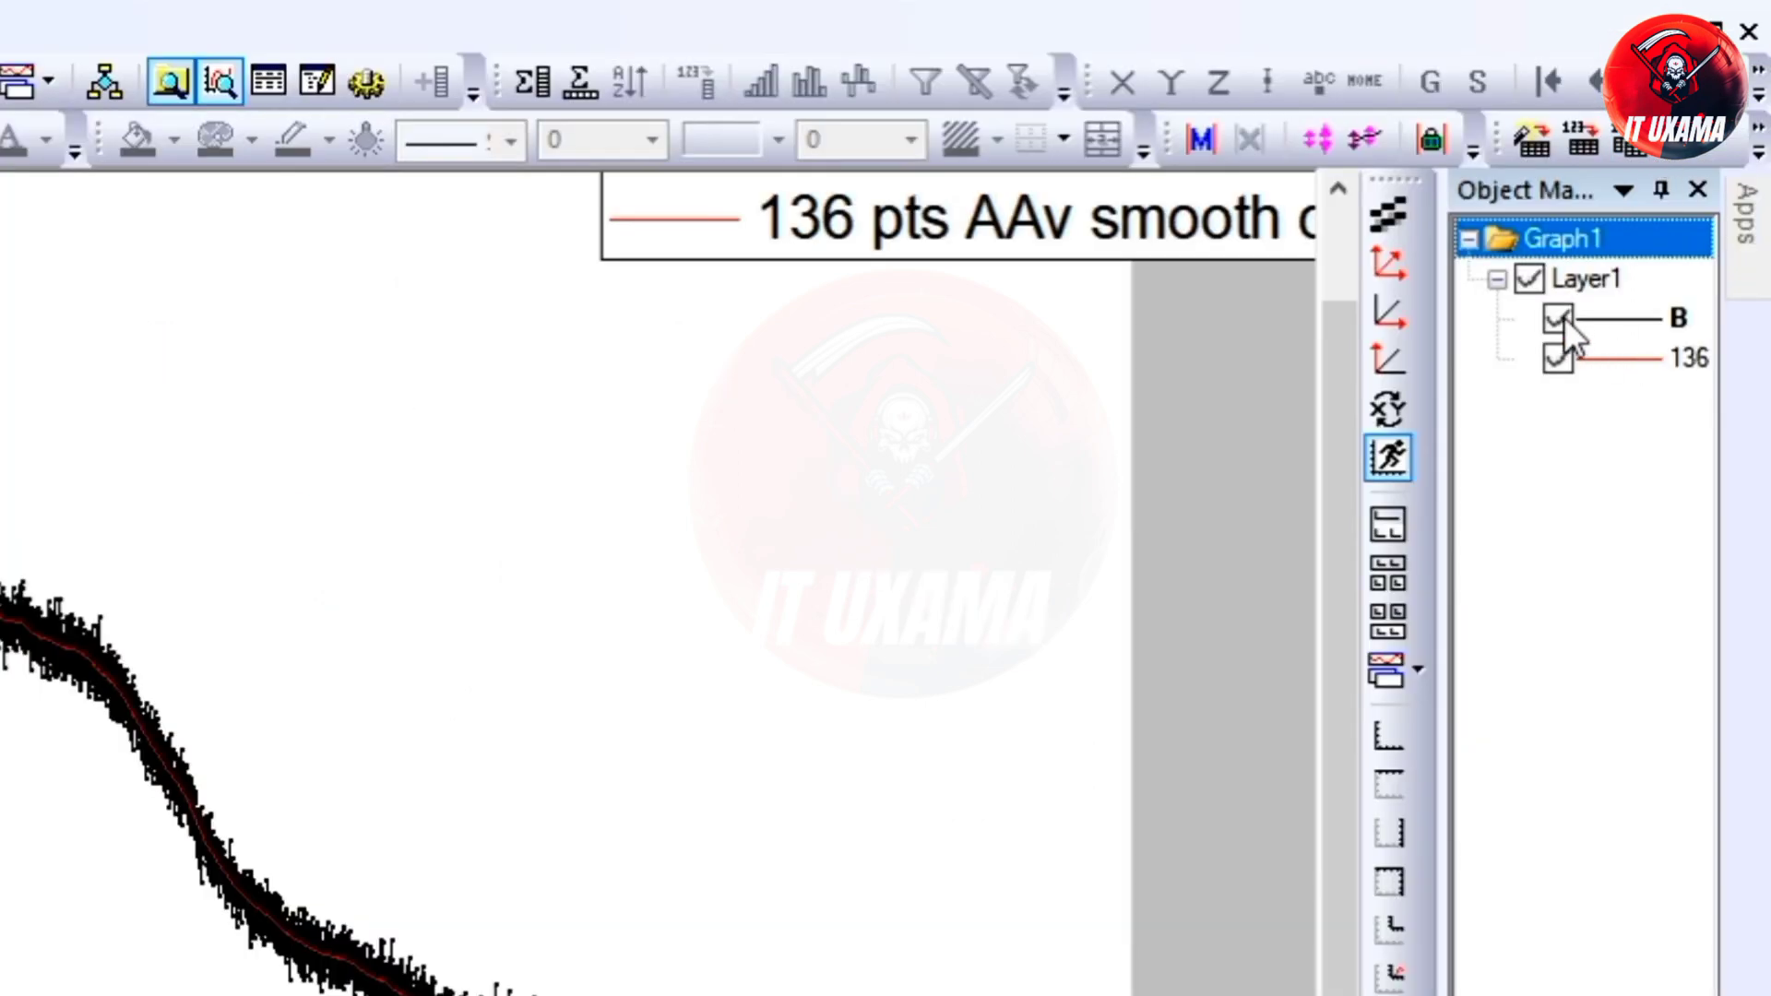
- Hide the original B plot and open the Smooth signal-processing dialog for the 136-point smoothed curve
left_click(1558, 318)
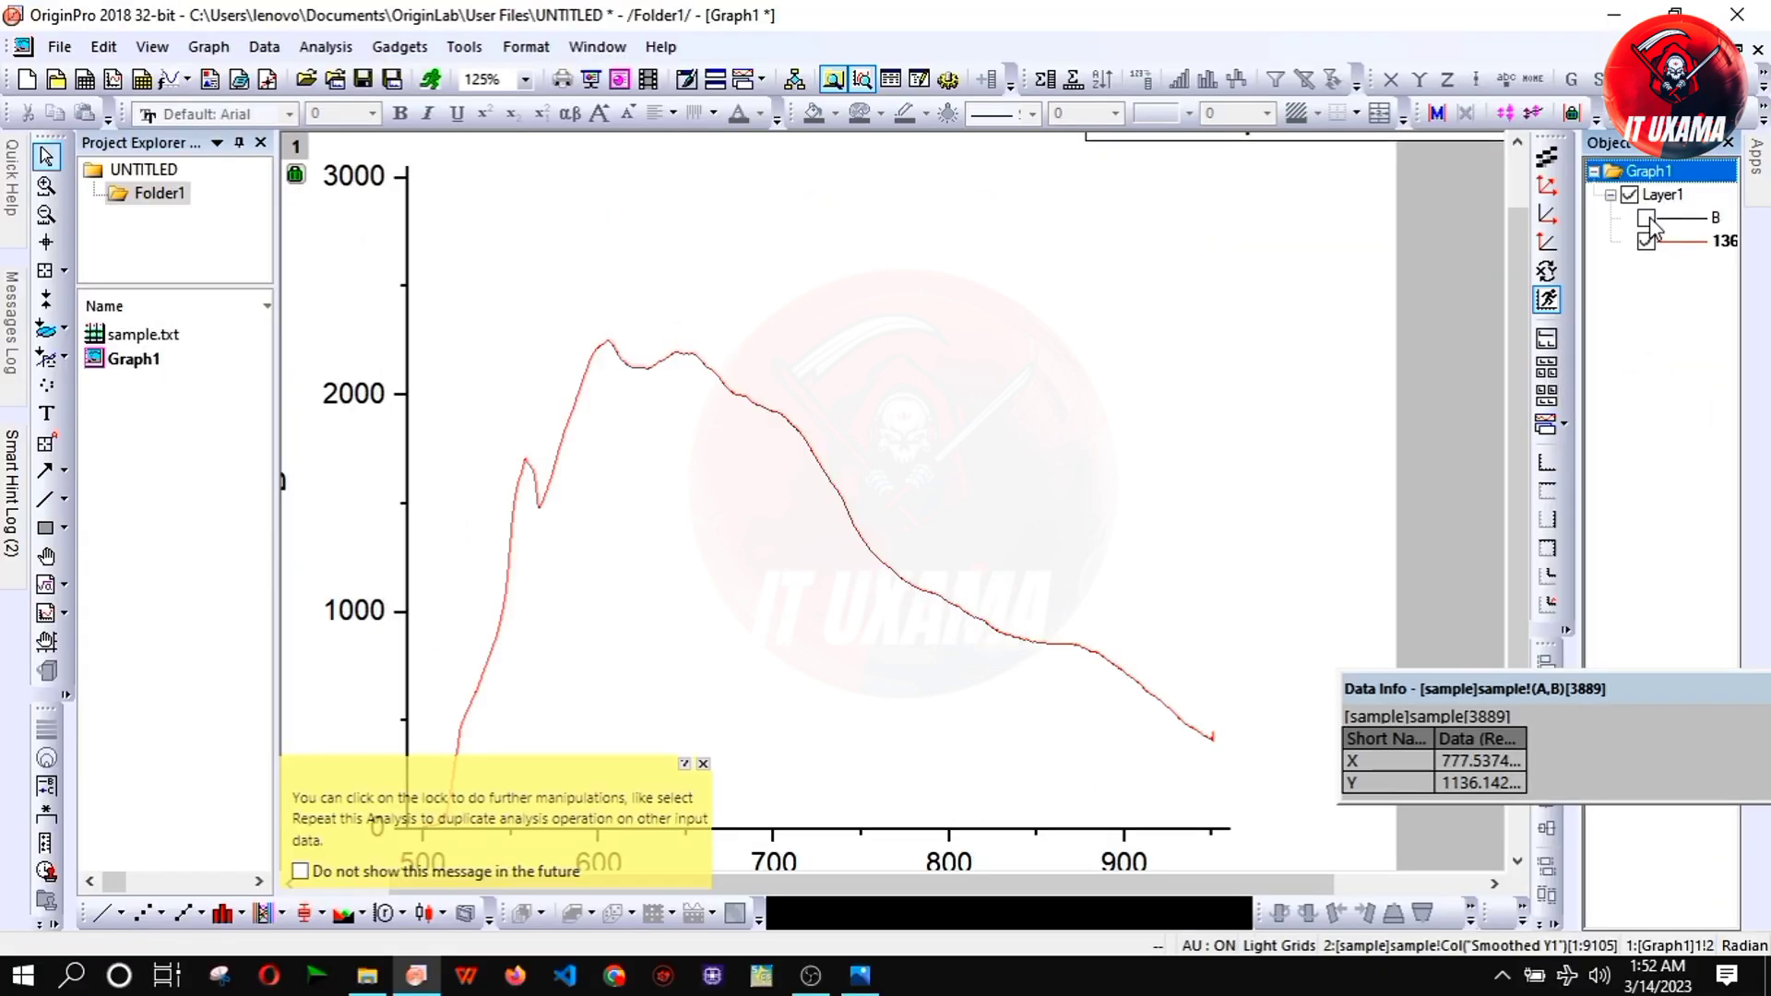
left_click(875, 563)
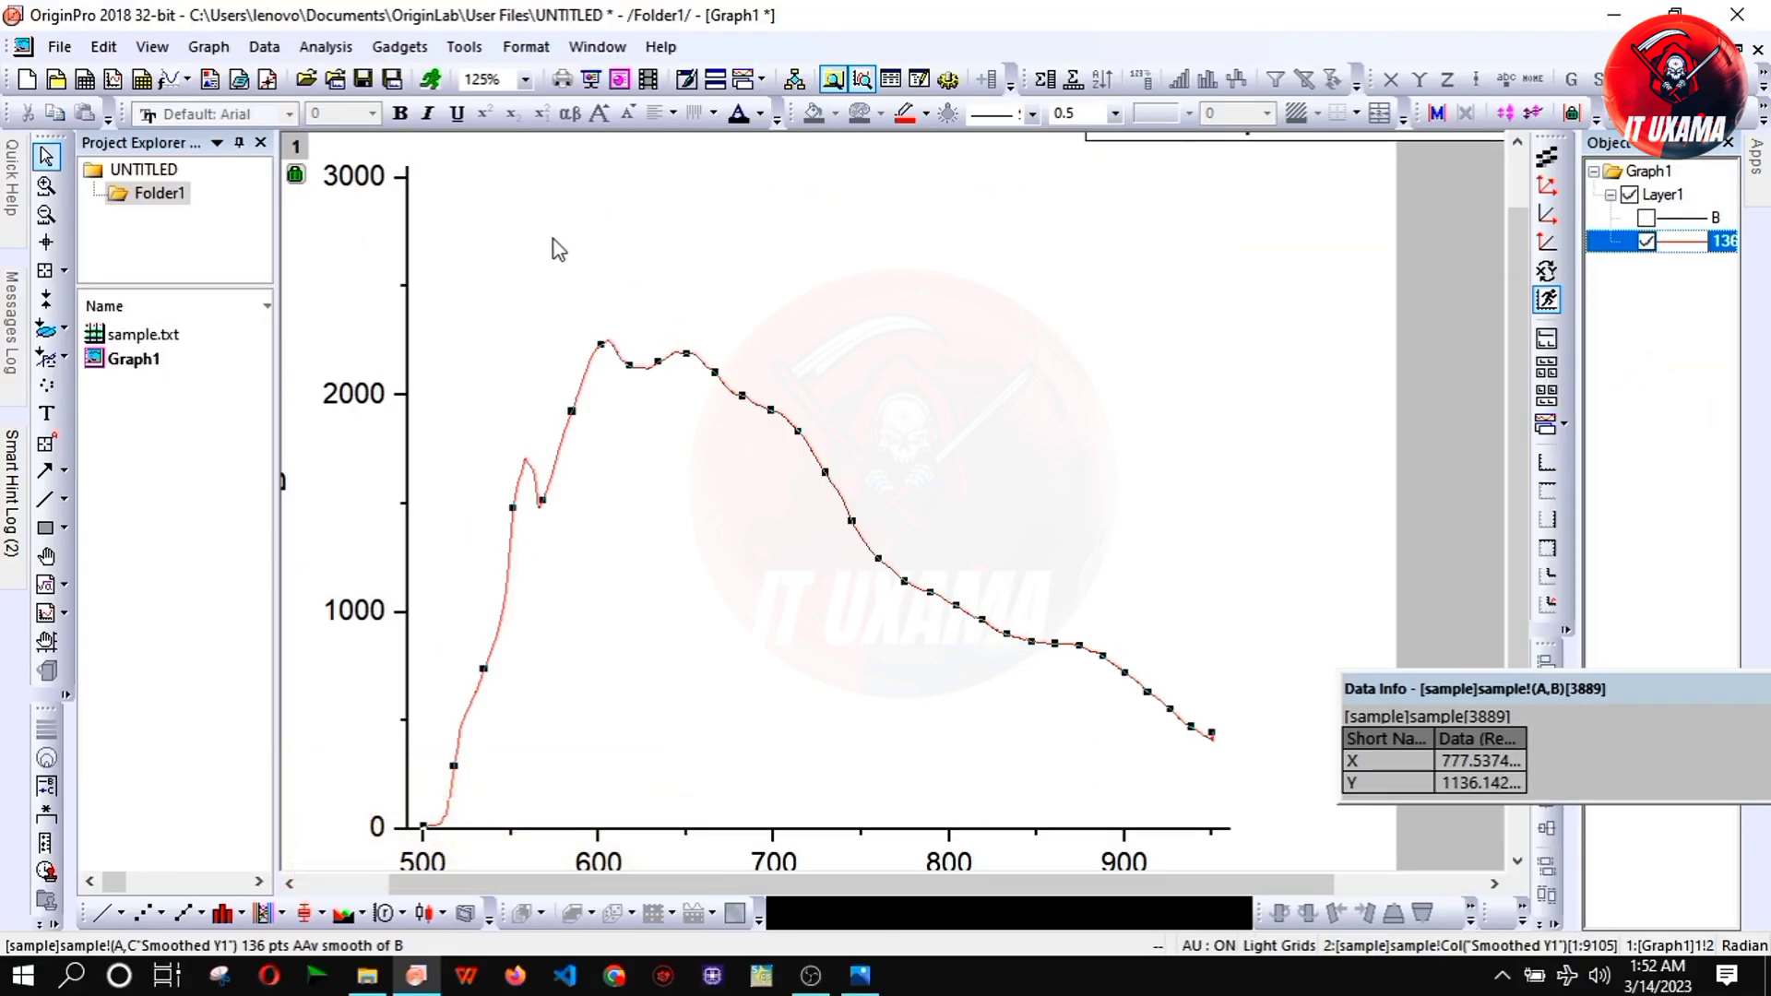
left_click(325, 47)
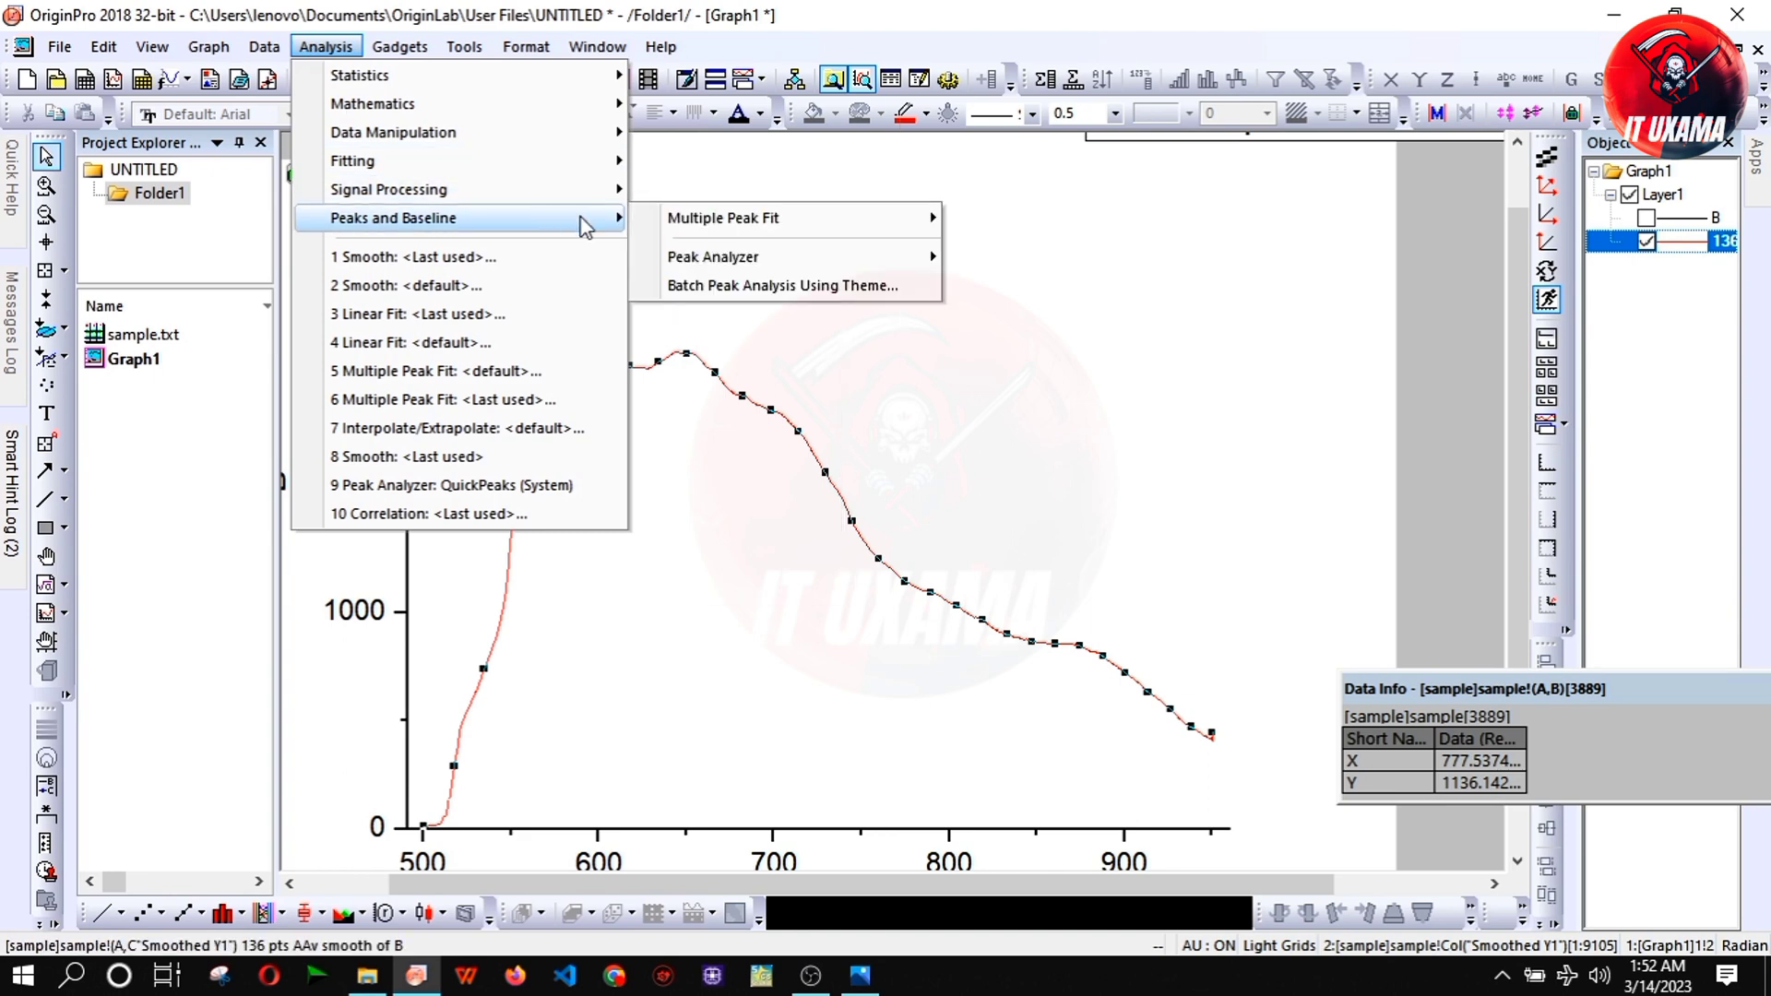
mouse_move(599, 195)
mouse_move(693, 189)
left_click(913, 225)
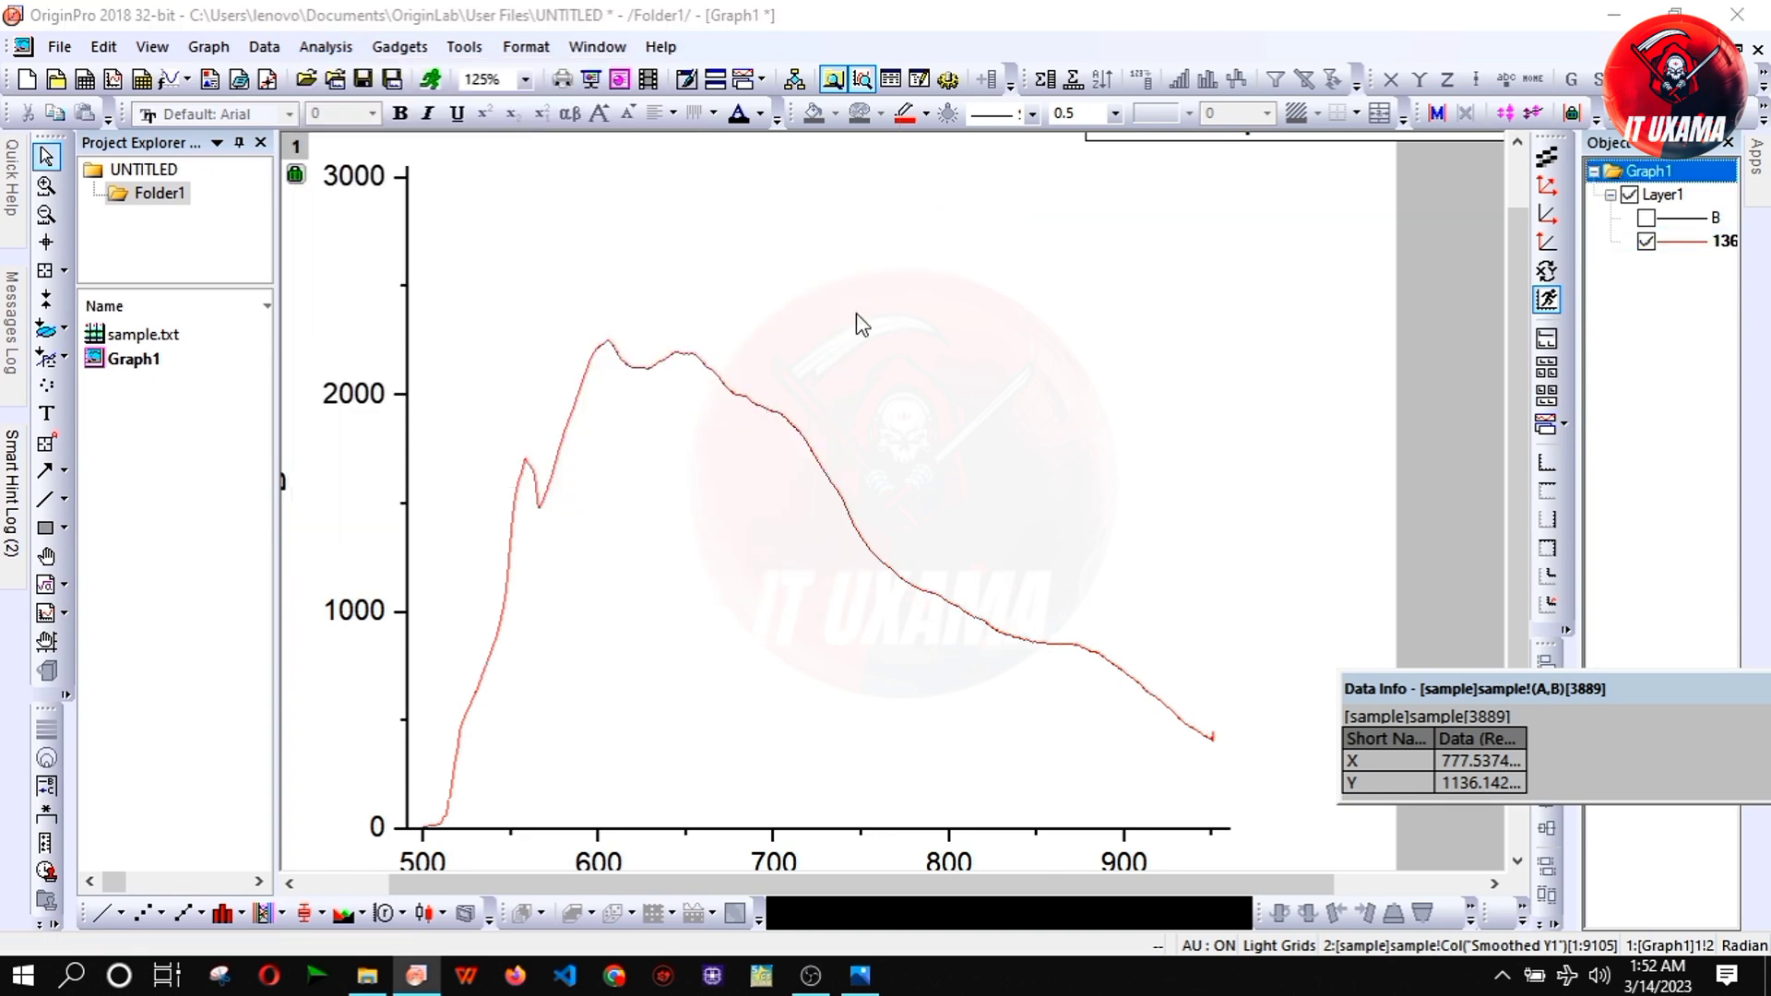
- Turn on Auto Preview and set the smoothing method to FFT Filter
left_click(231, 920)
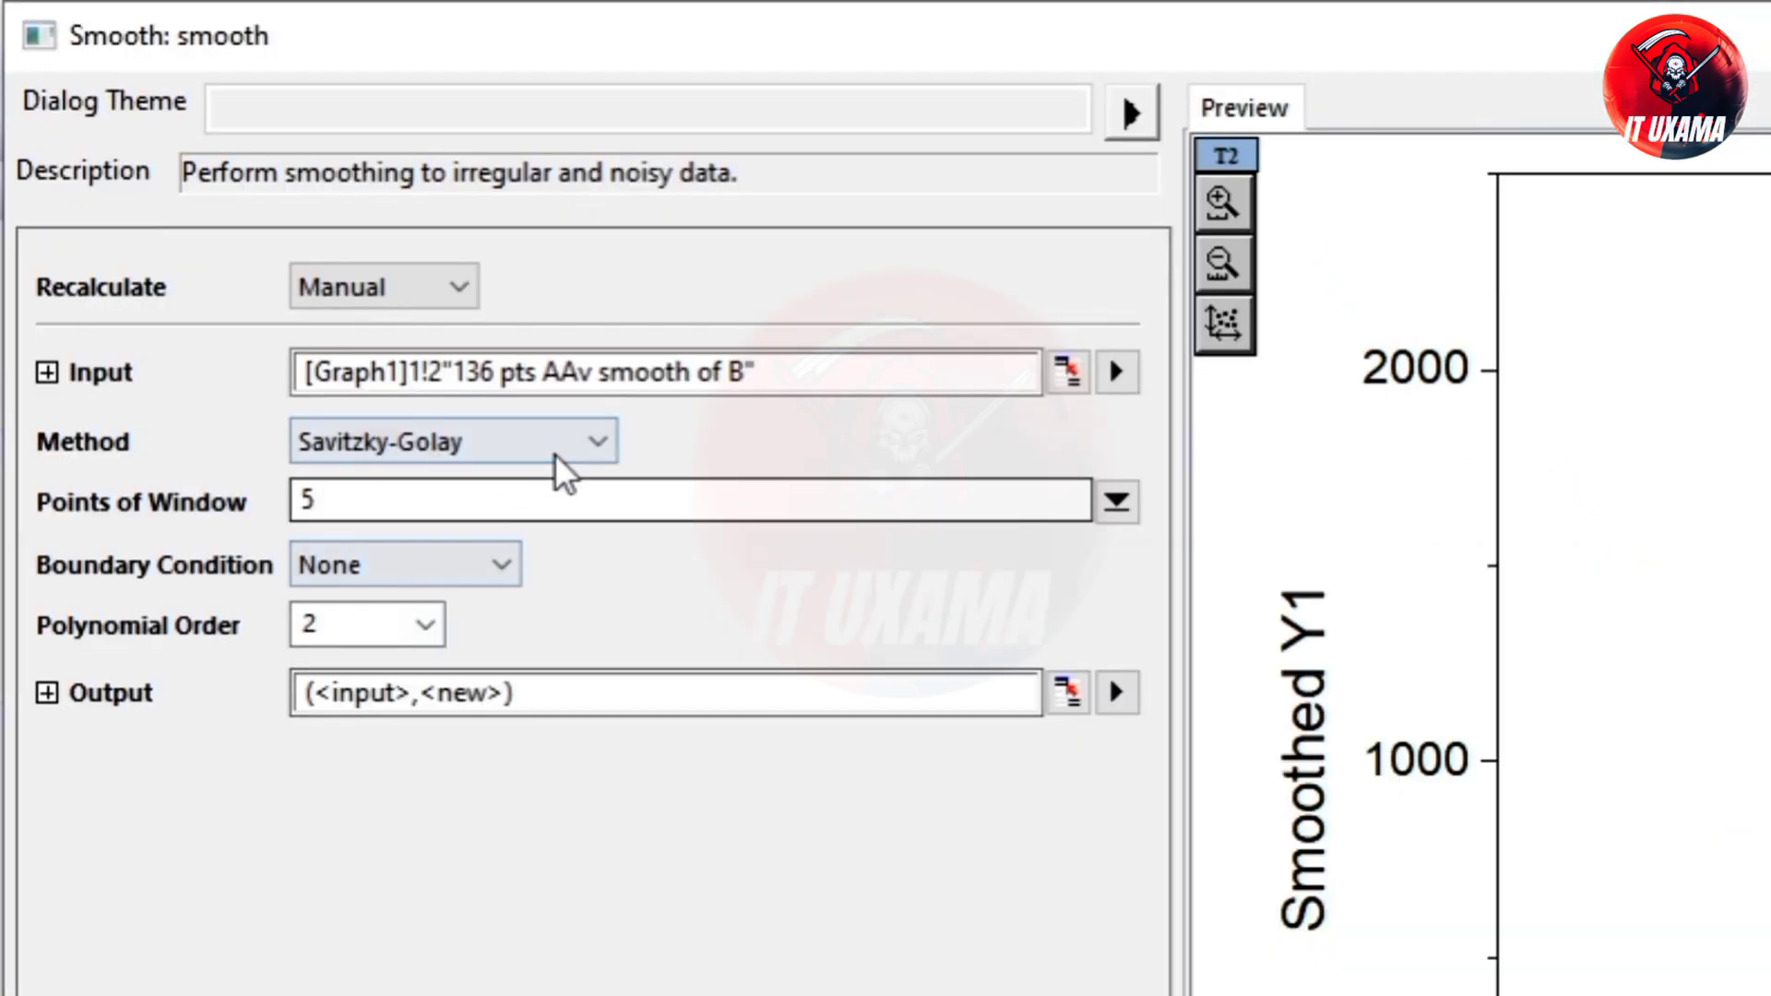
left_click(321, 257)
left_click(546, 568)
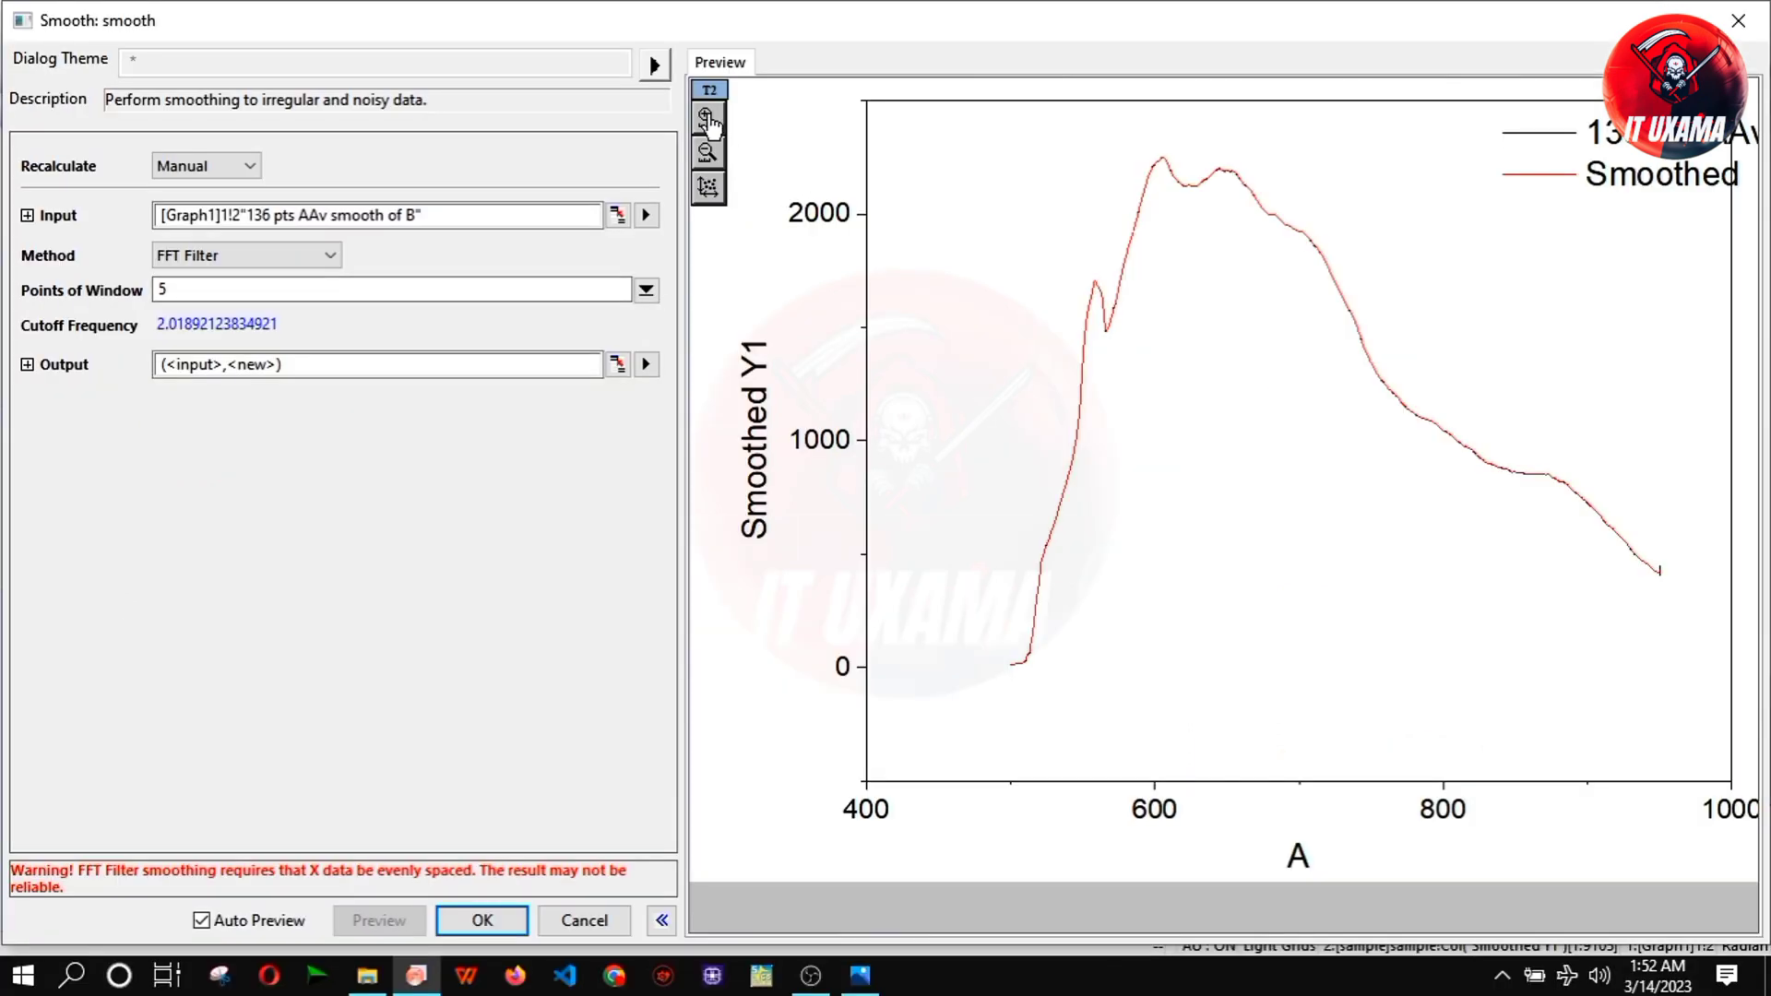
left_click_drag(1008, 682, 1679, 147)
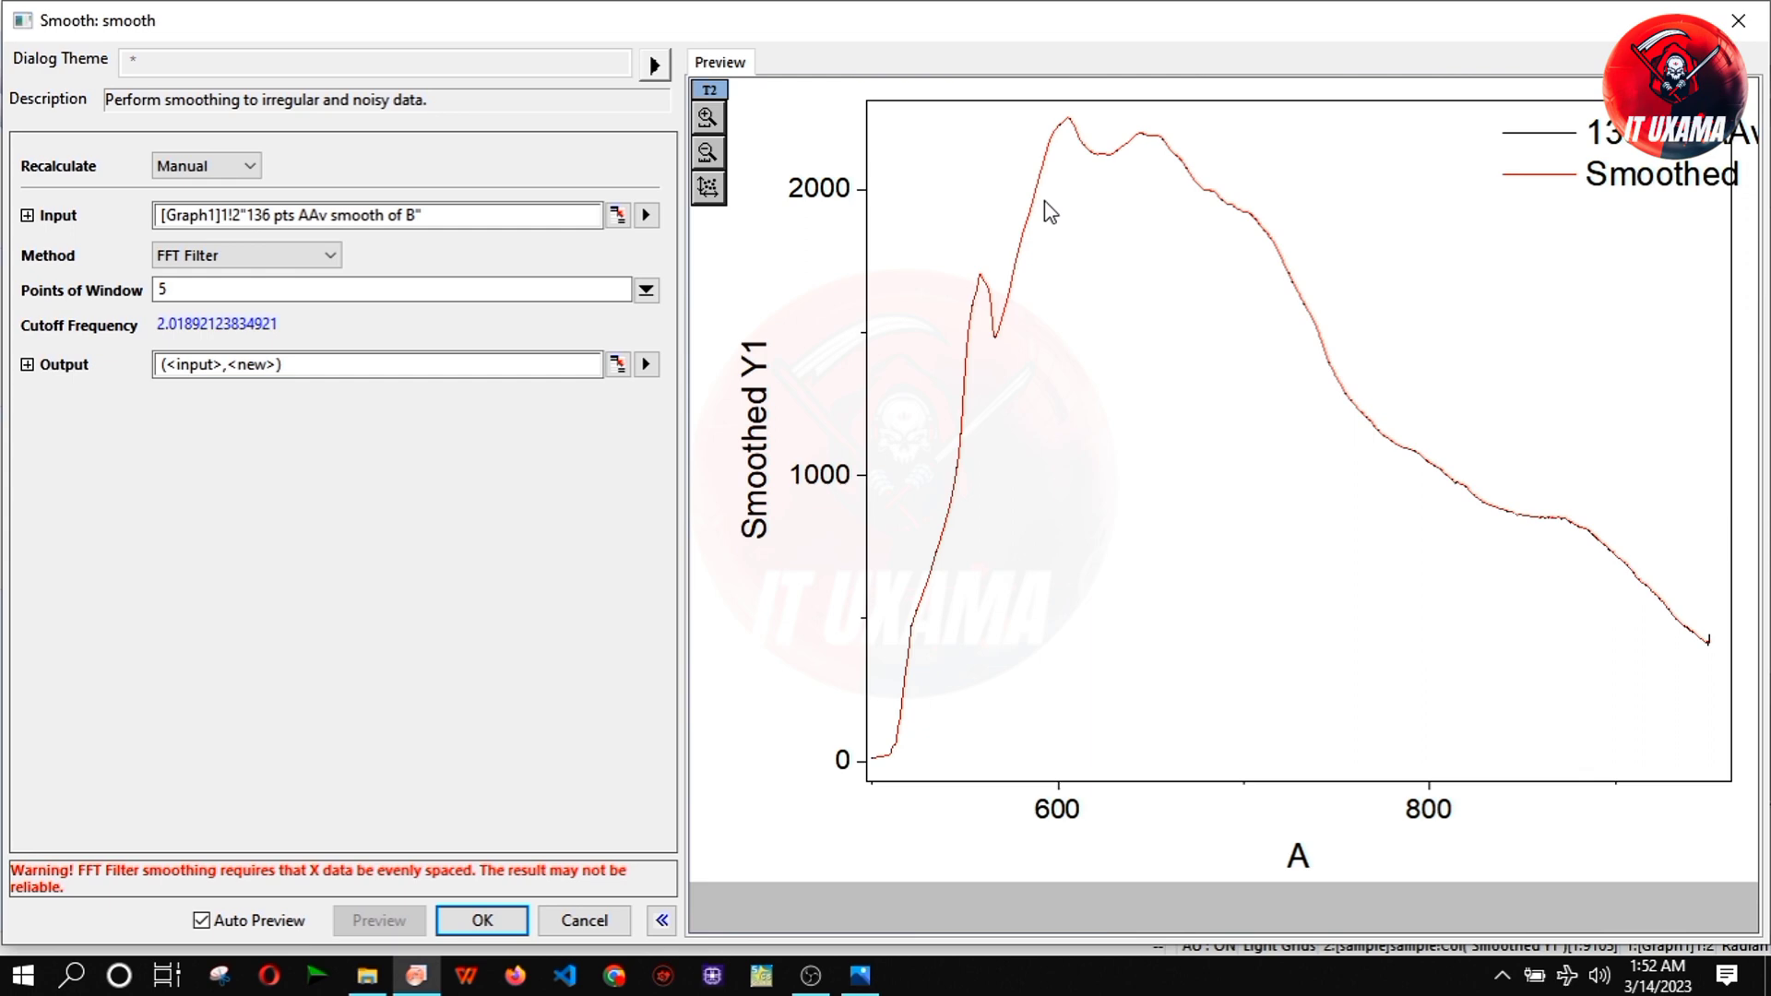
- Try the FFT Filter with 135 and 55 points of window on the previewed curve
left_click(647, 294)
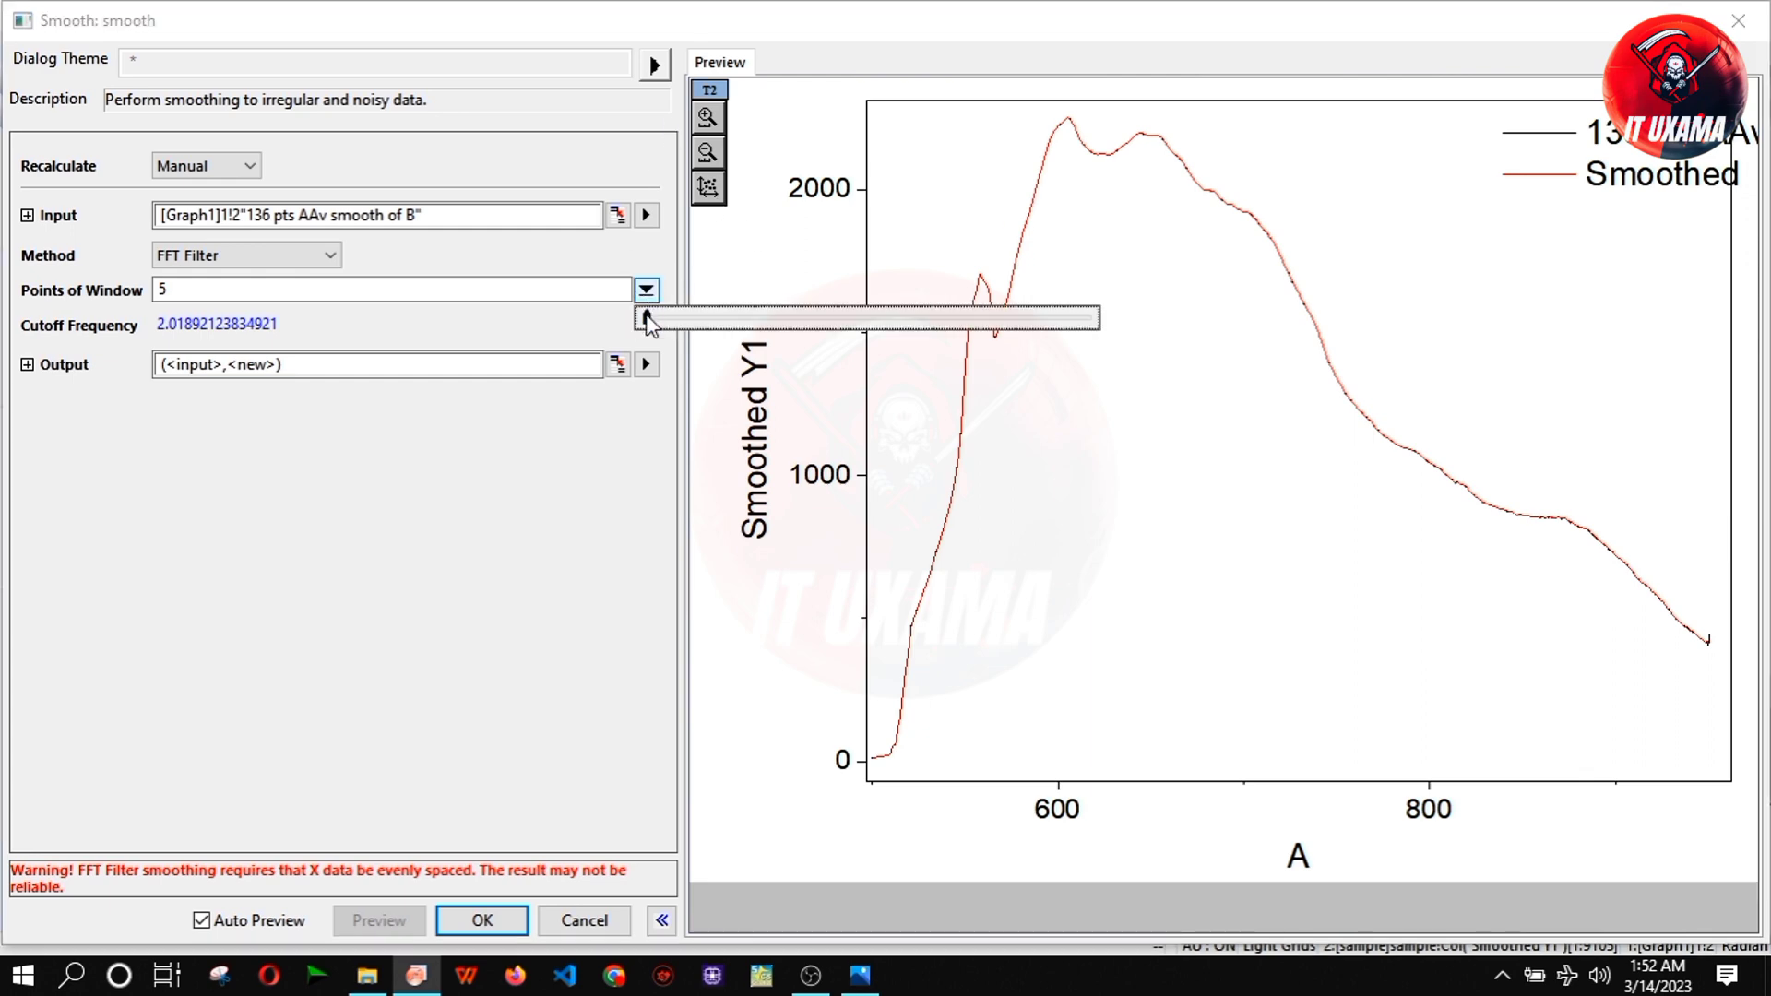
left_click_drag(644, 316, 651, 318)
left_click(711, 114)
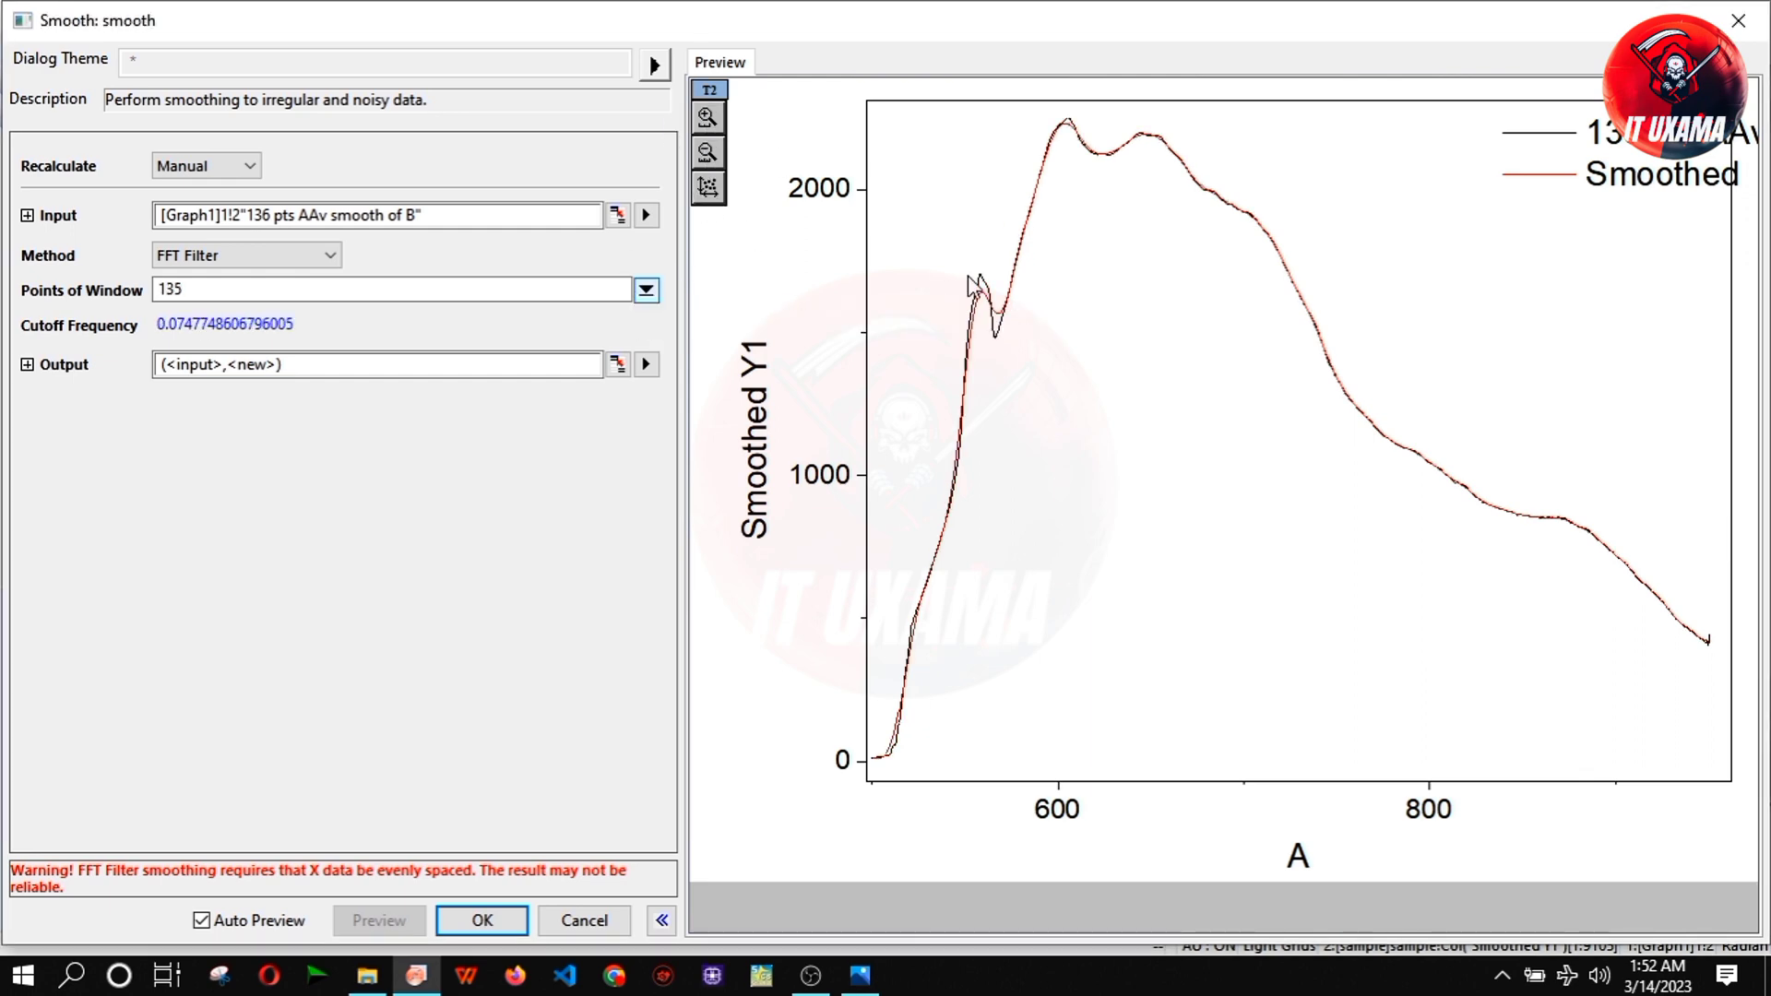
left_click(707, 118)
left_click_drag(933, 277, 1044, 371)
left_click(647, 291)
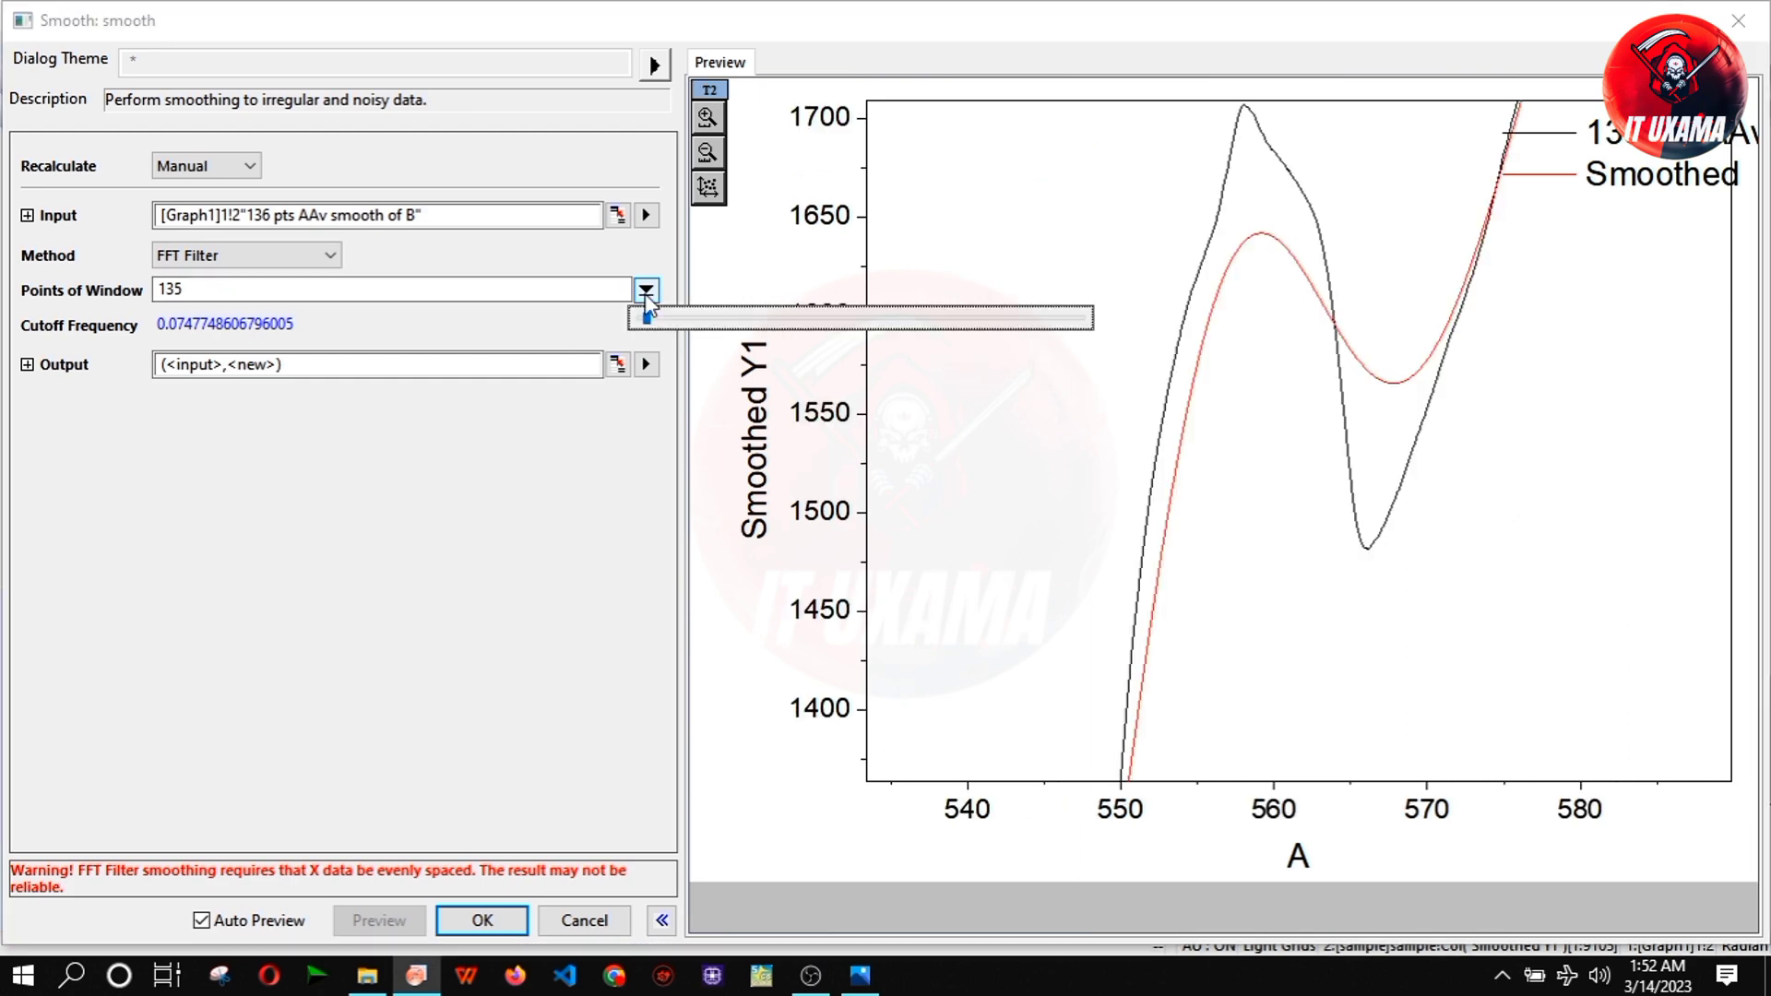
left_click_drag(643, 319, 642, 320)
- Set the FFT Filter's points of window to 108 and apply the smoothing
left_click(709, 150)
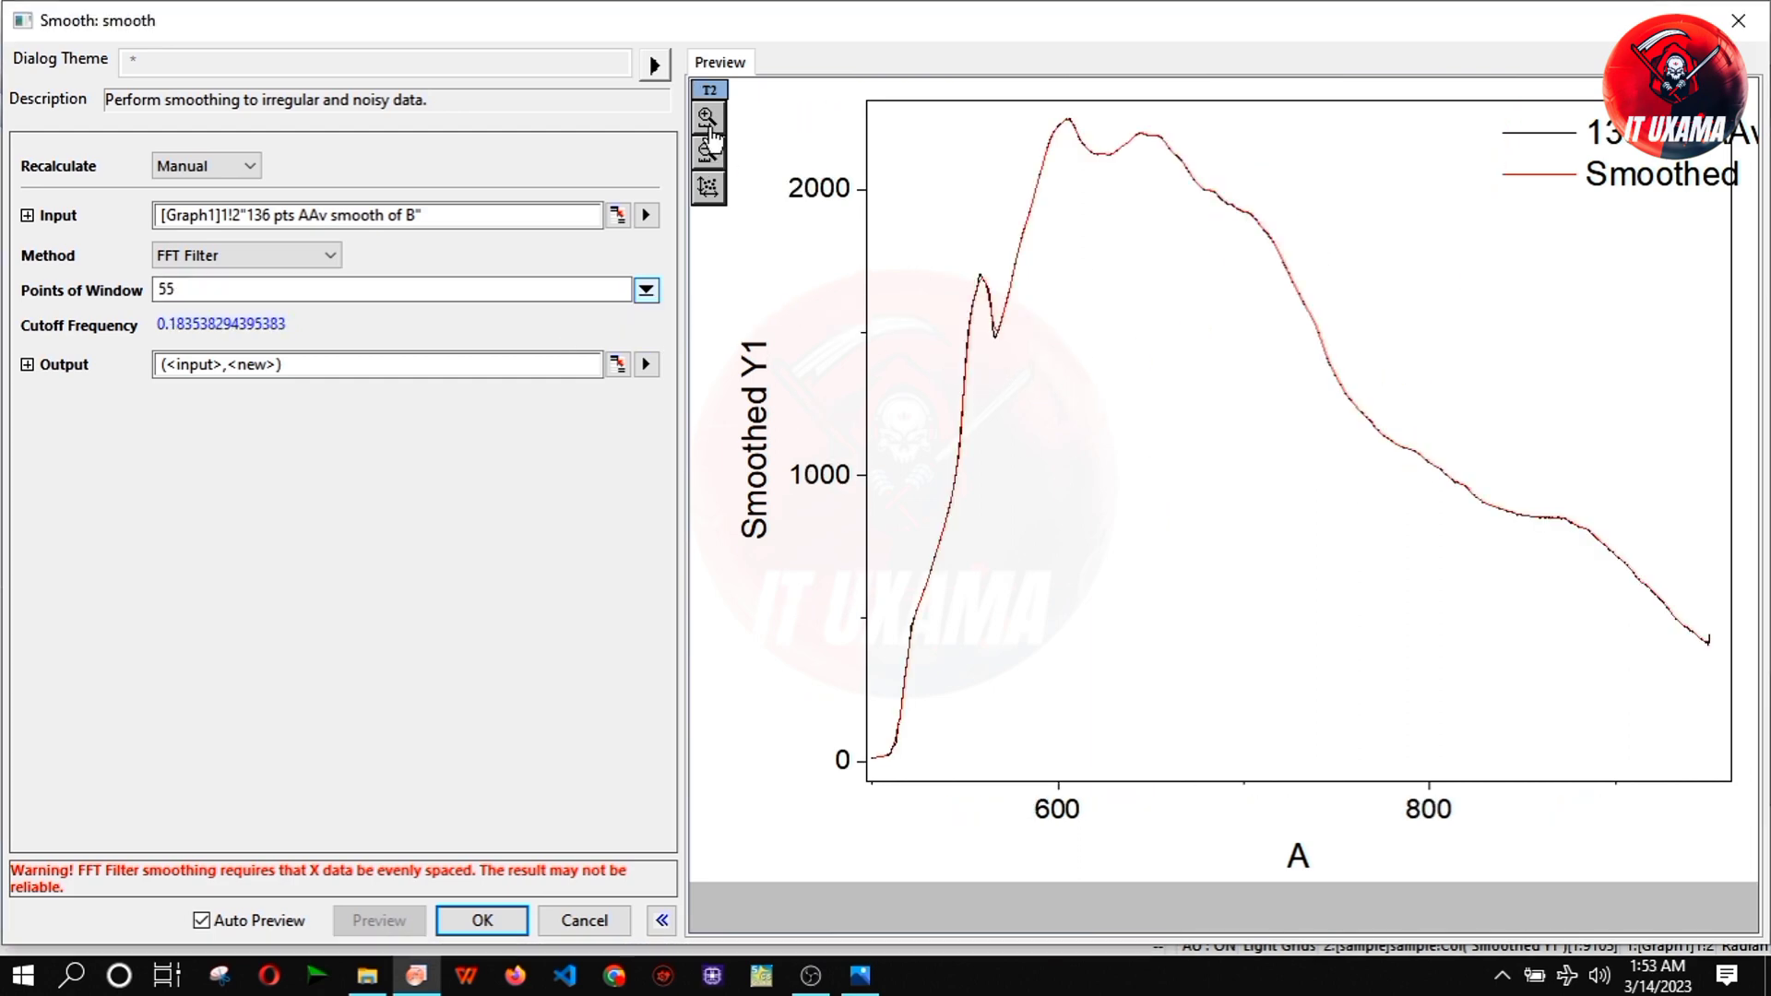
left_click(707, 118)
left_click_drag(1270, 272, 1019, 113)
left_click(648, 292)
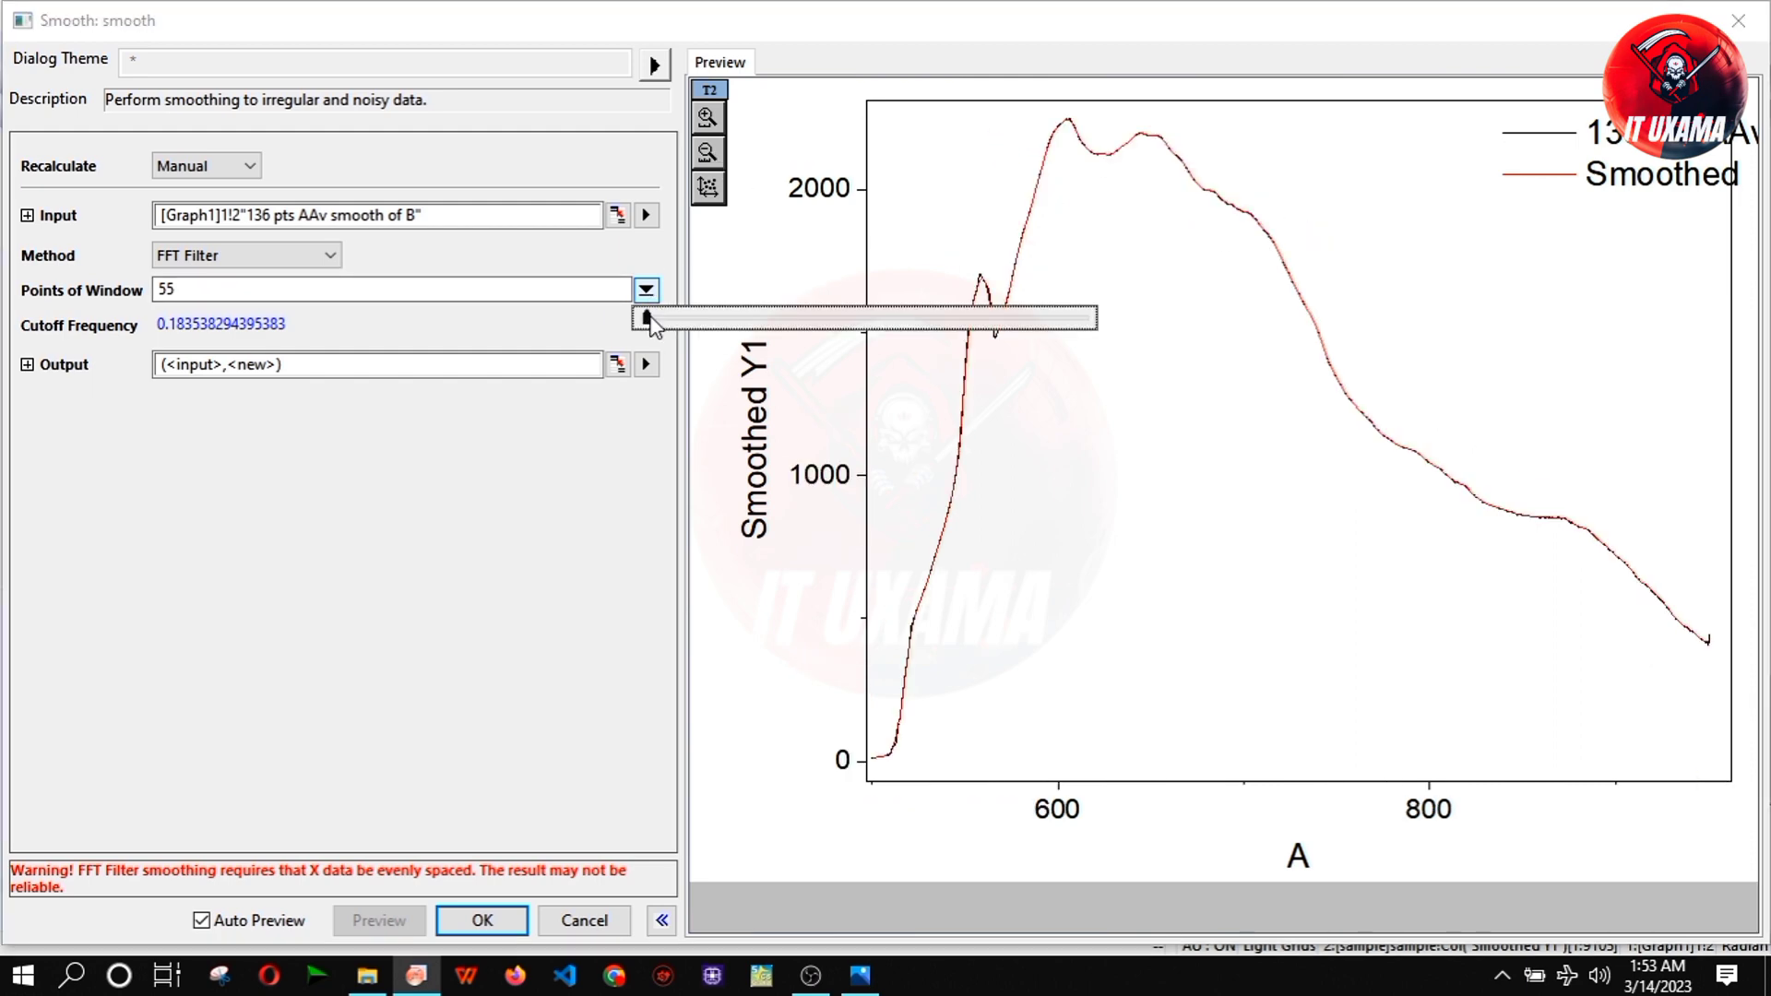
left_click_drag(643, 318, 646, 321)
left_click(708, 118)
left_click_drag(1024, 108, 1310, 288)
left_click(705, 156)
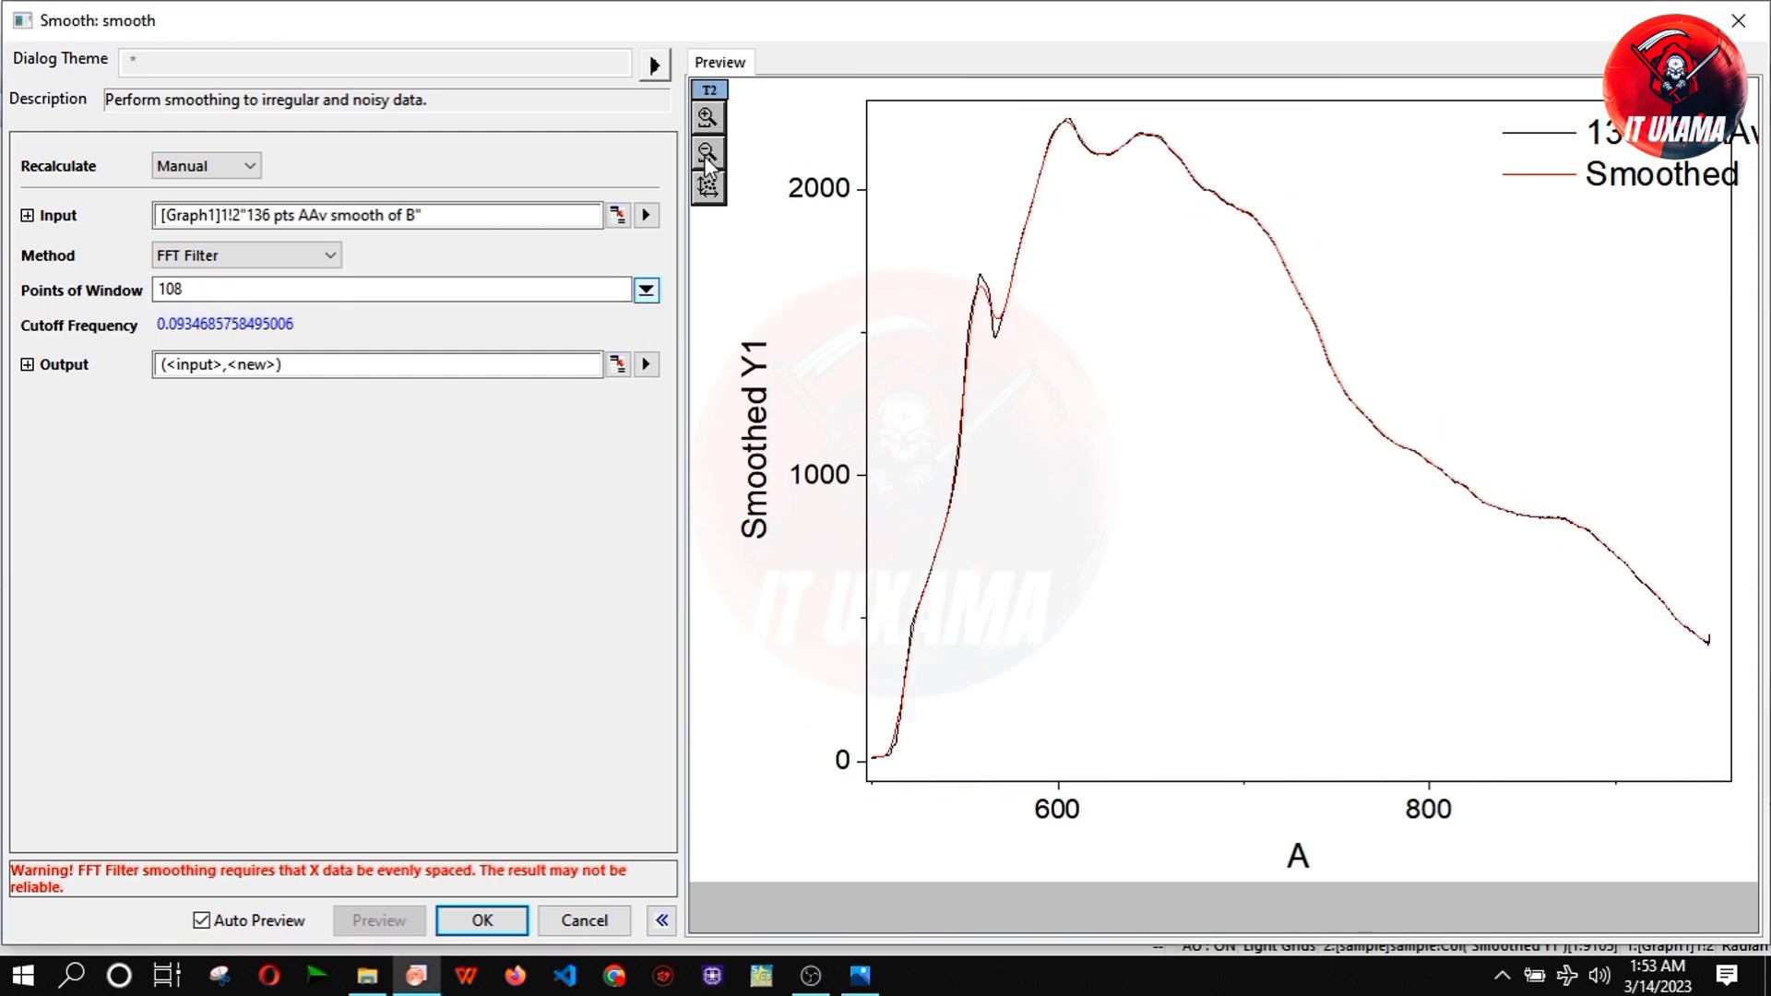
left_click(482, 920)
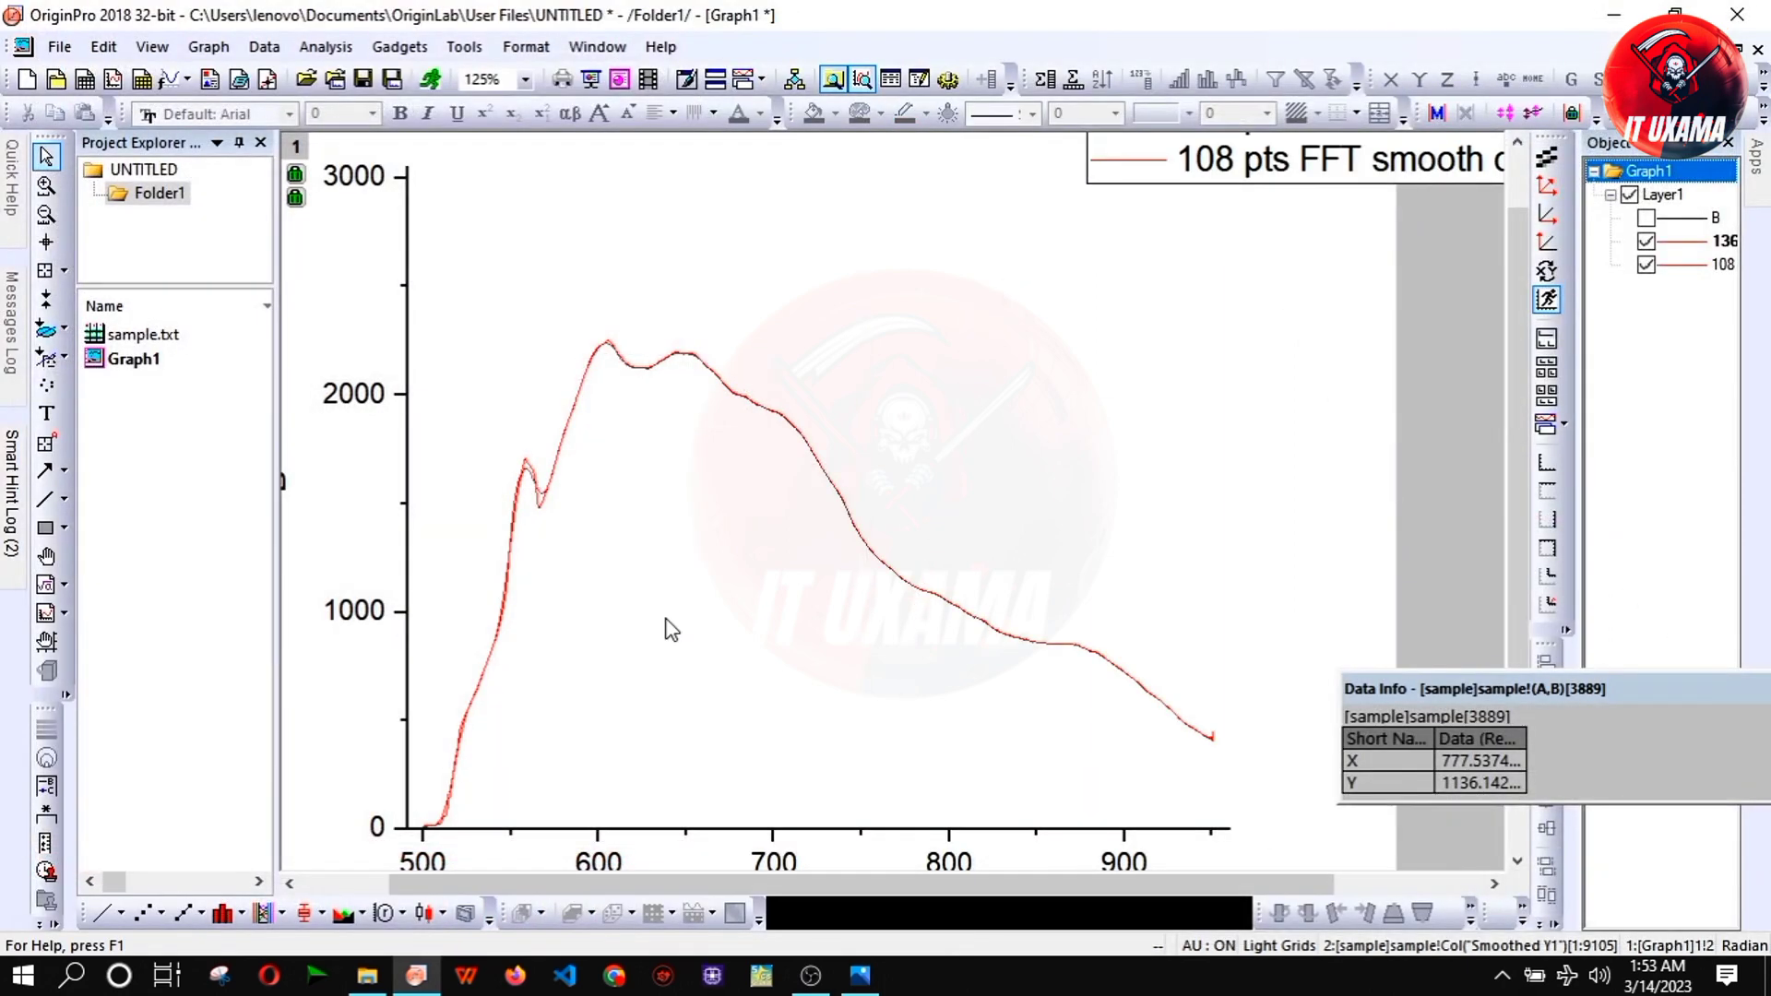
- Hide the 136-point smoothed plot and set the FFT-smoothed curve's line width to 3
left_click(1647, 244)
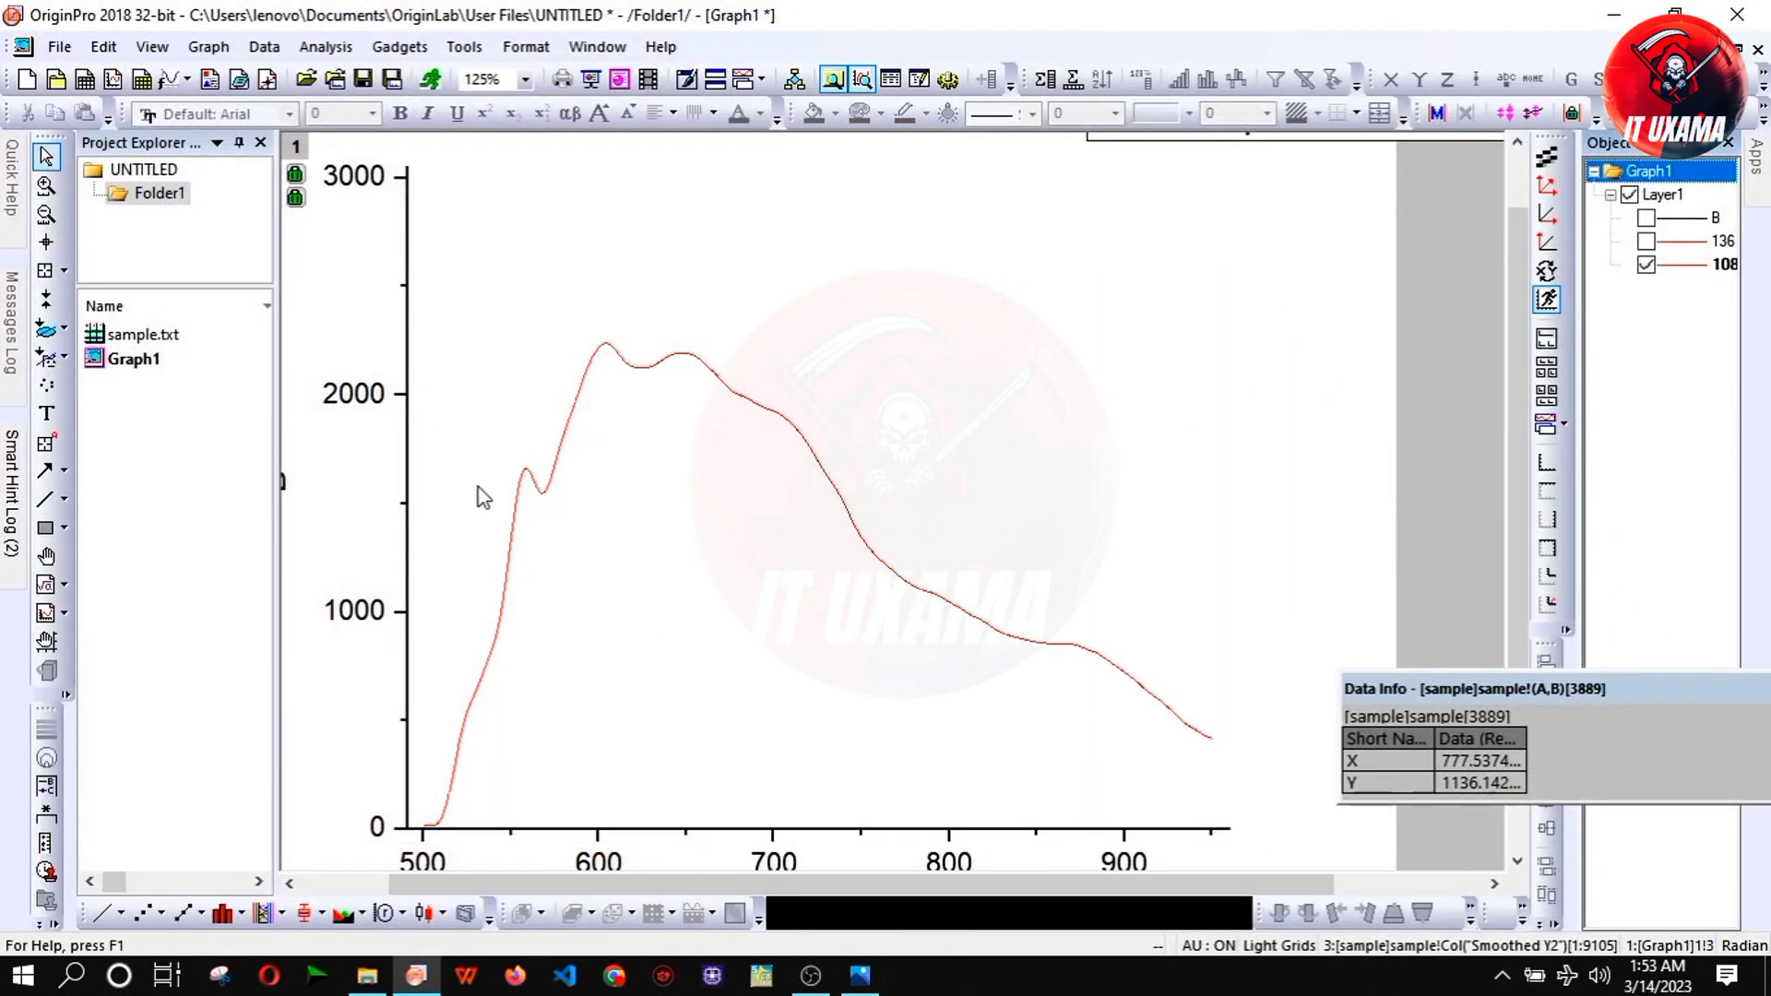
mouse_move(515, 518)
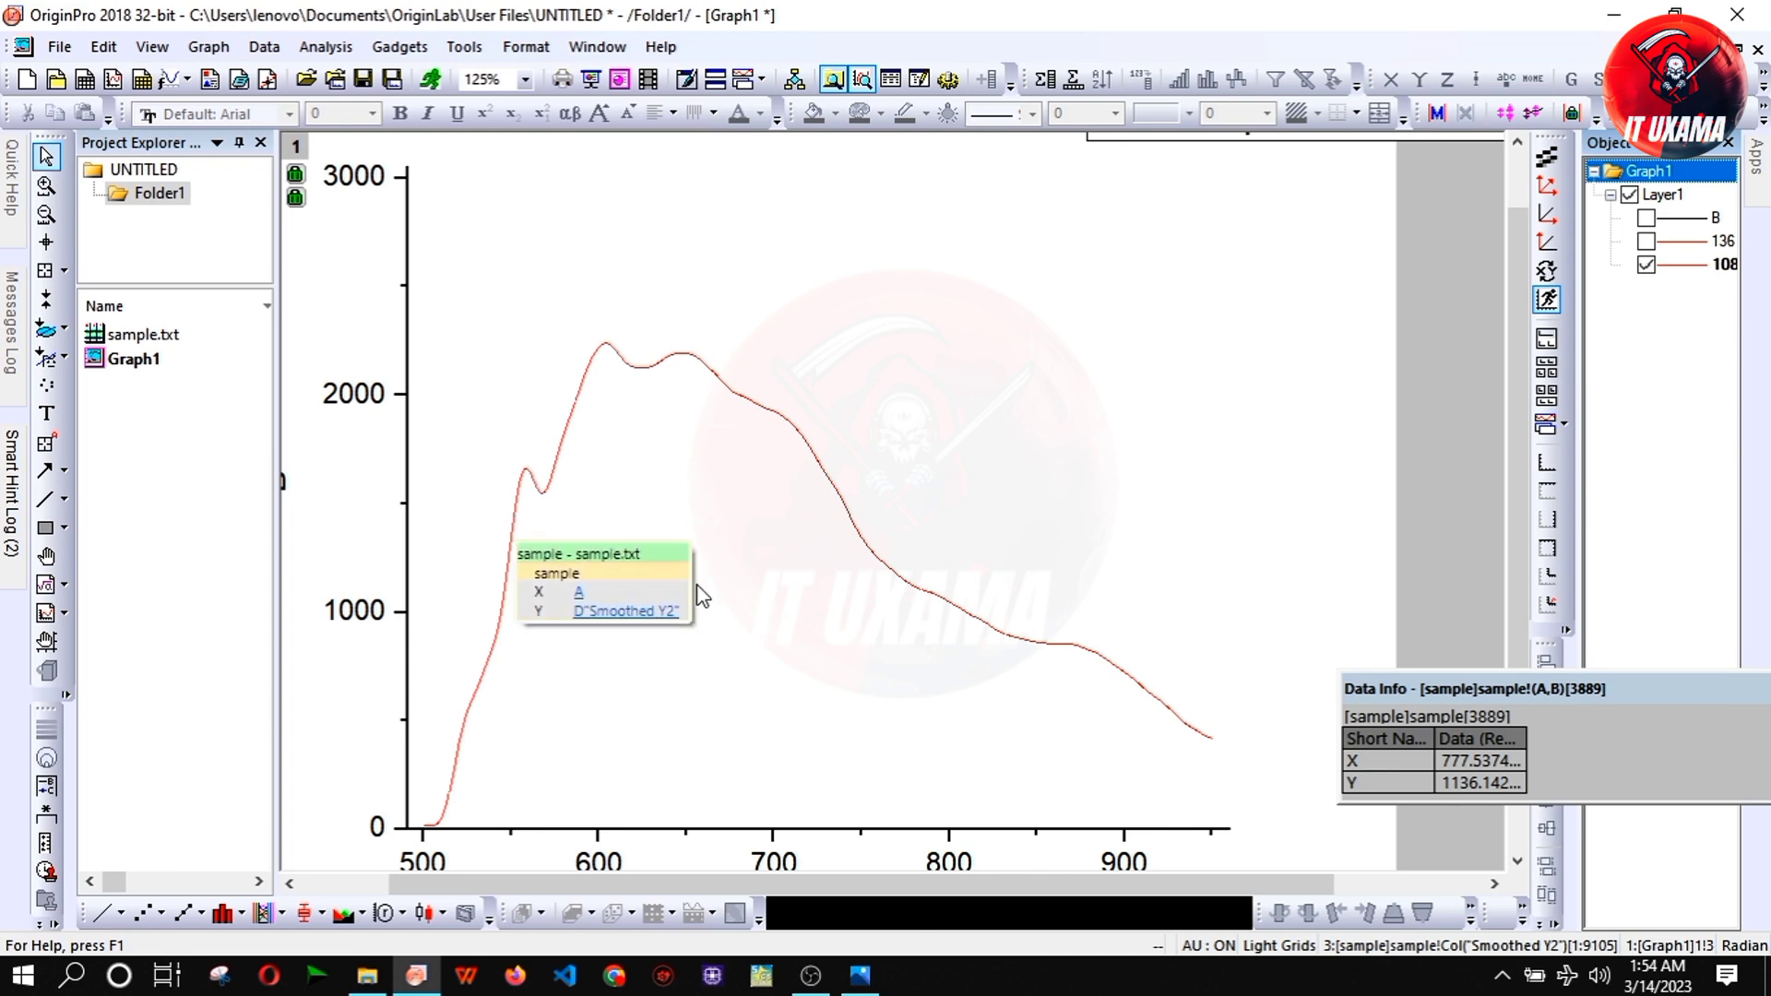
left_click(761, 583)
scroll(762, 583, "up", 3)
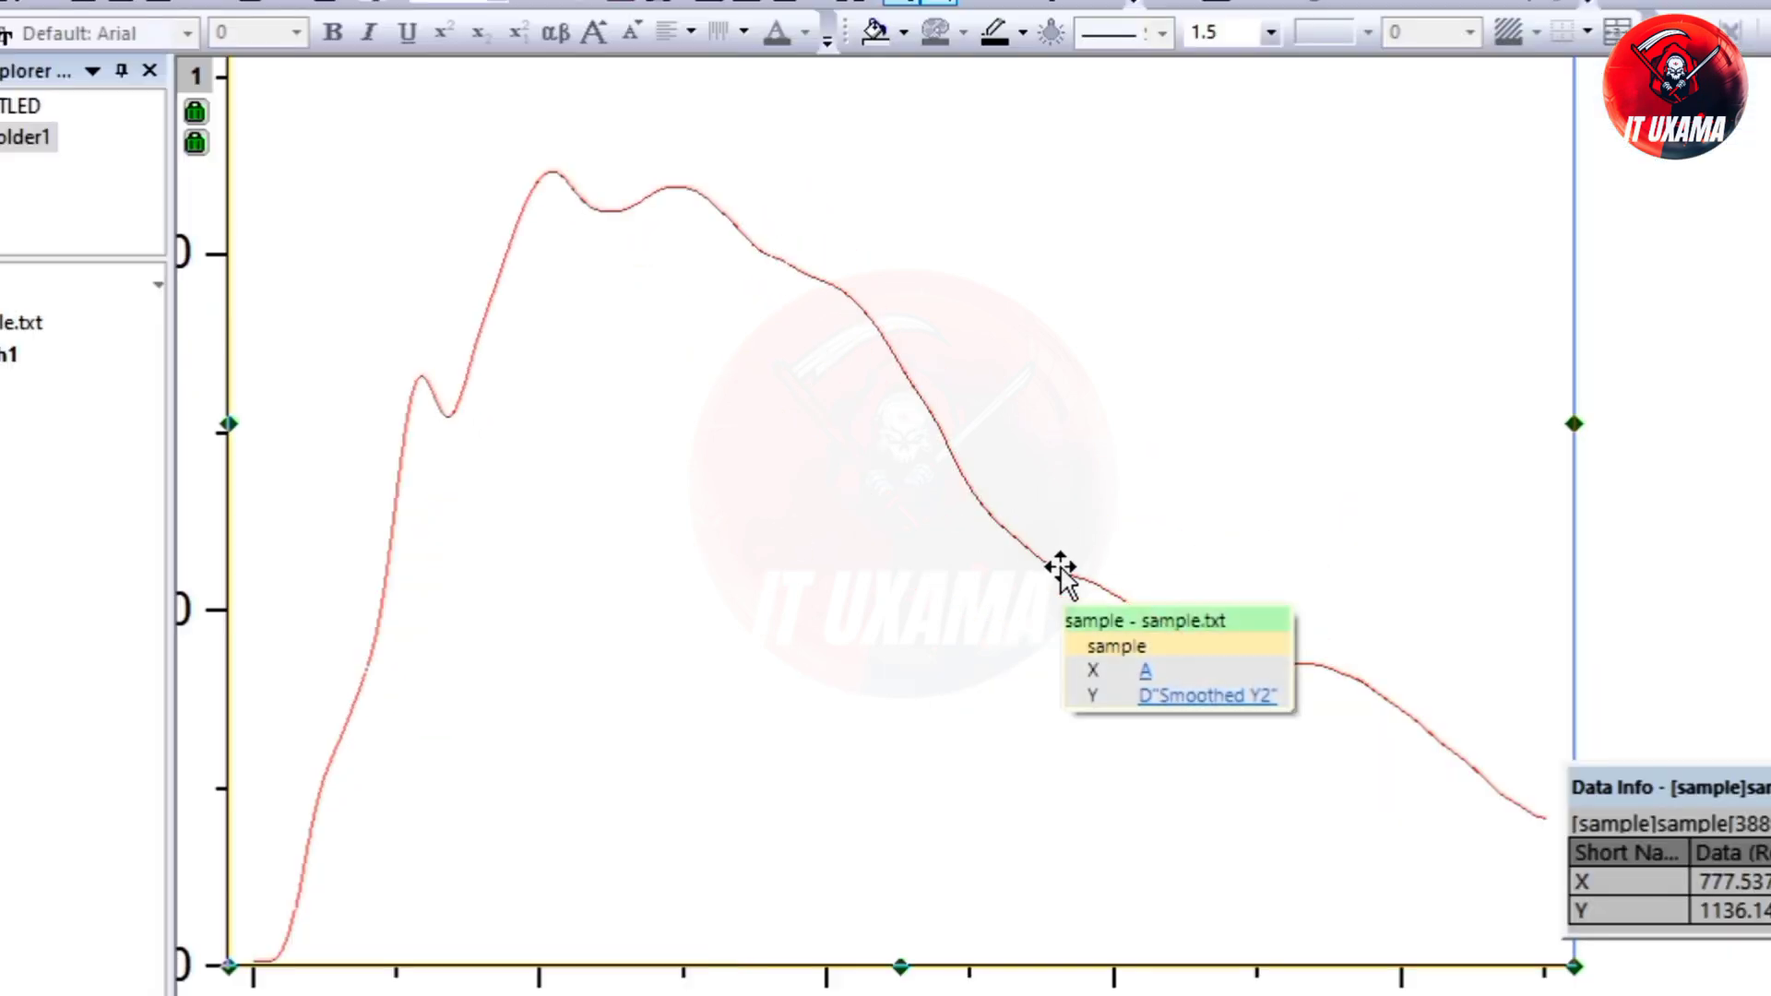
double_click(955, 523)
left_click(1018, 218)
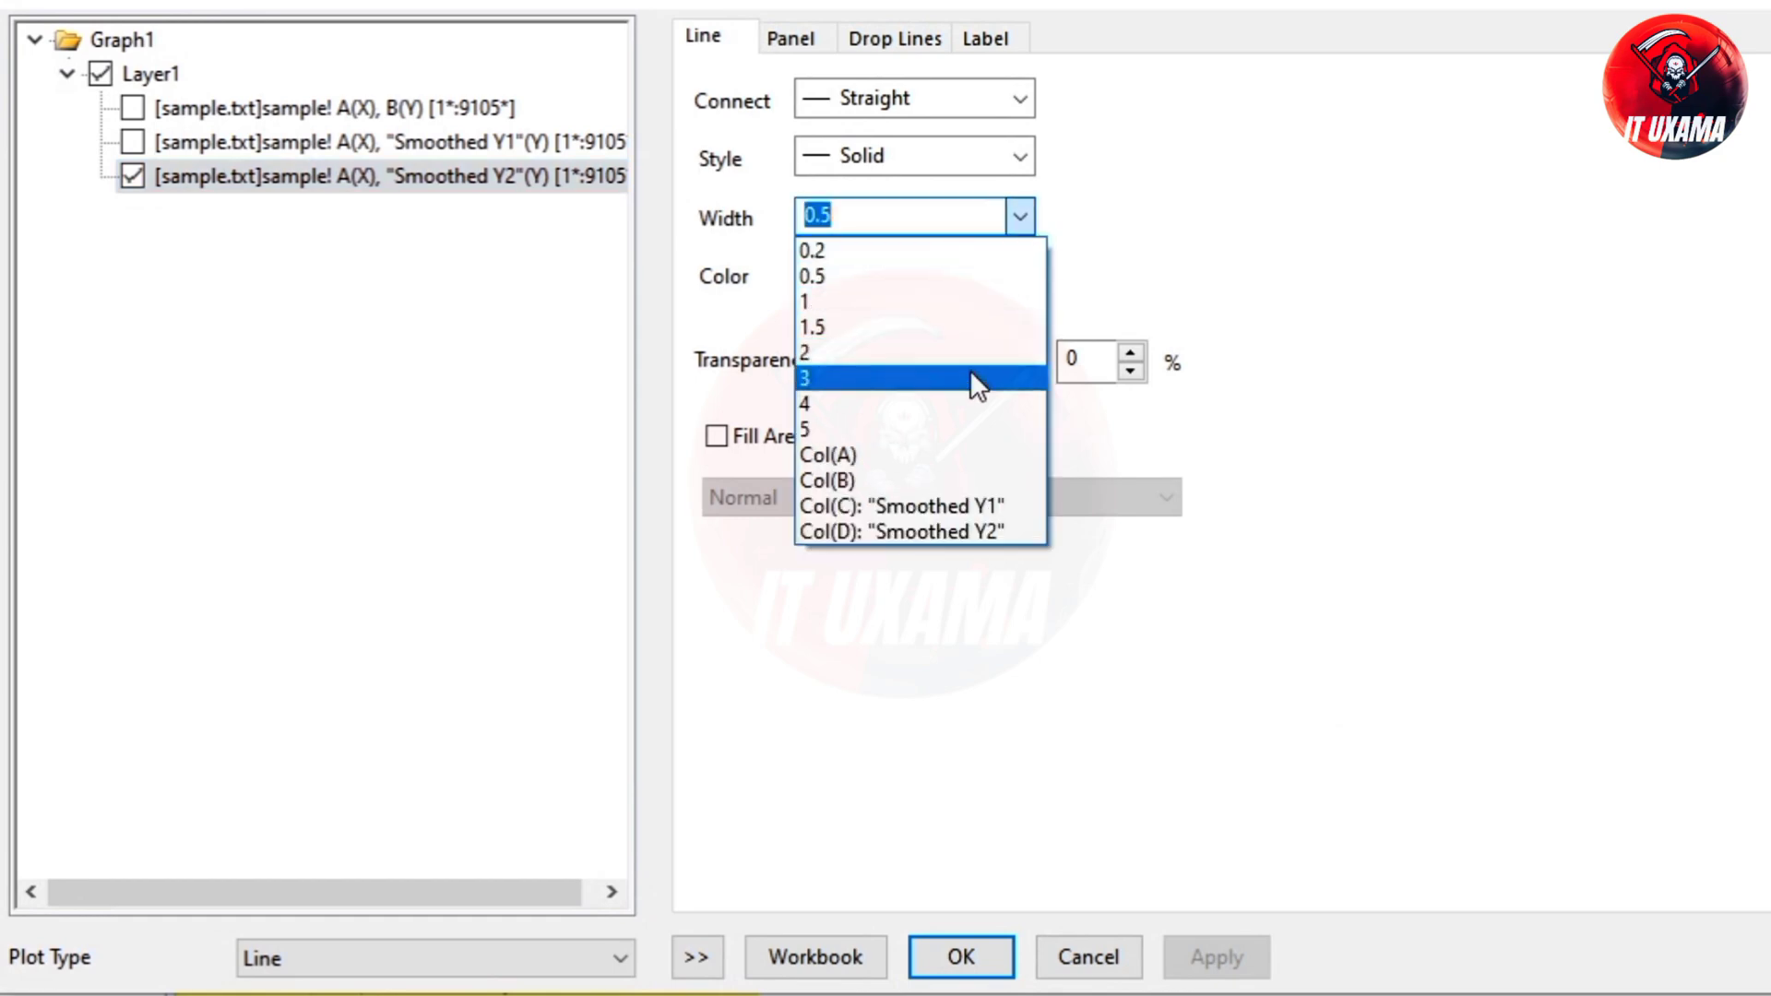
left_click(970, 369)
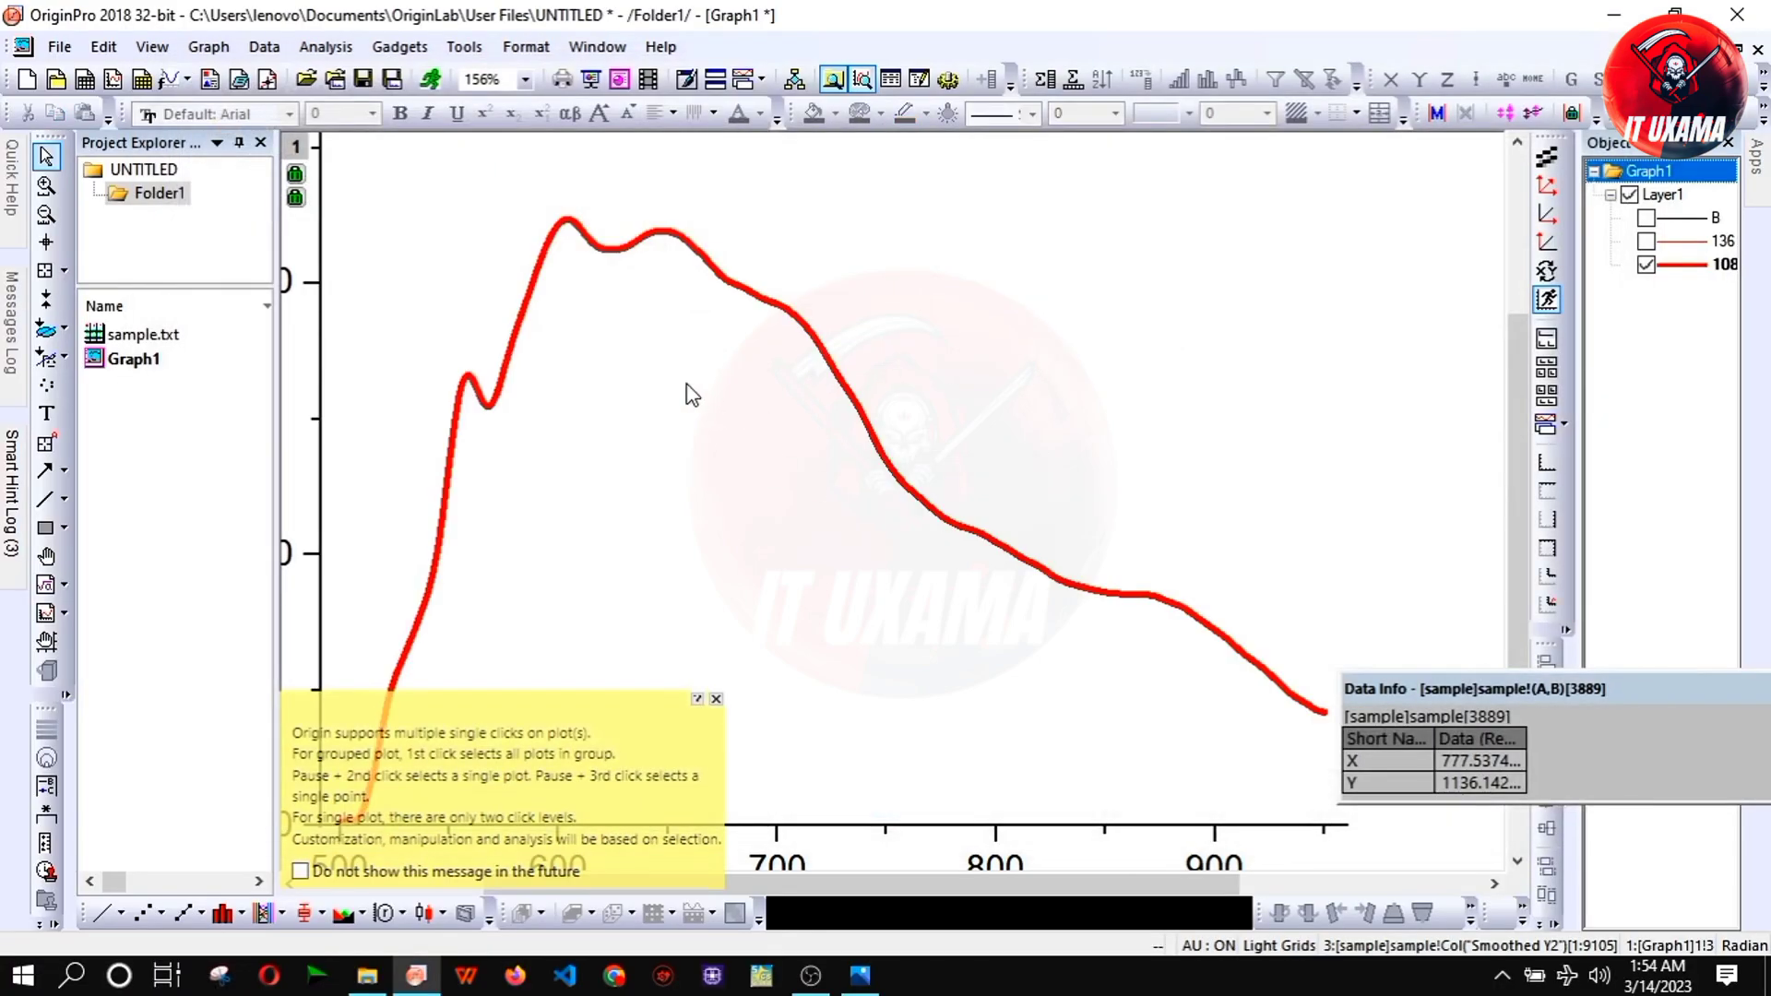
left_click(715, 699)
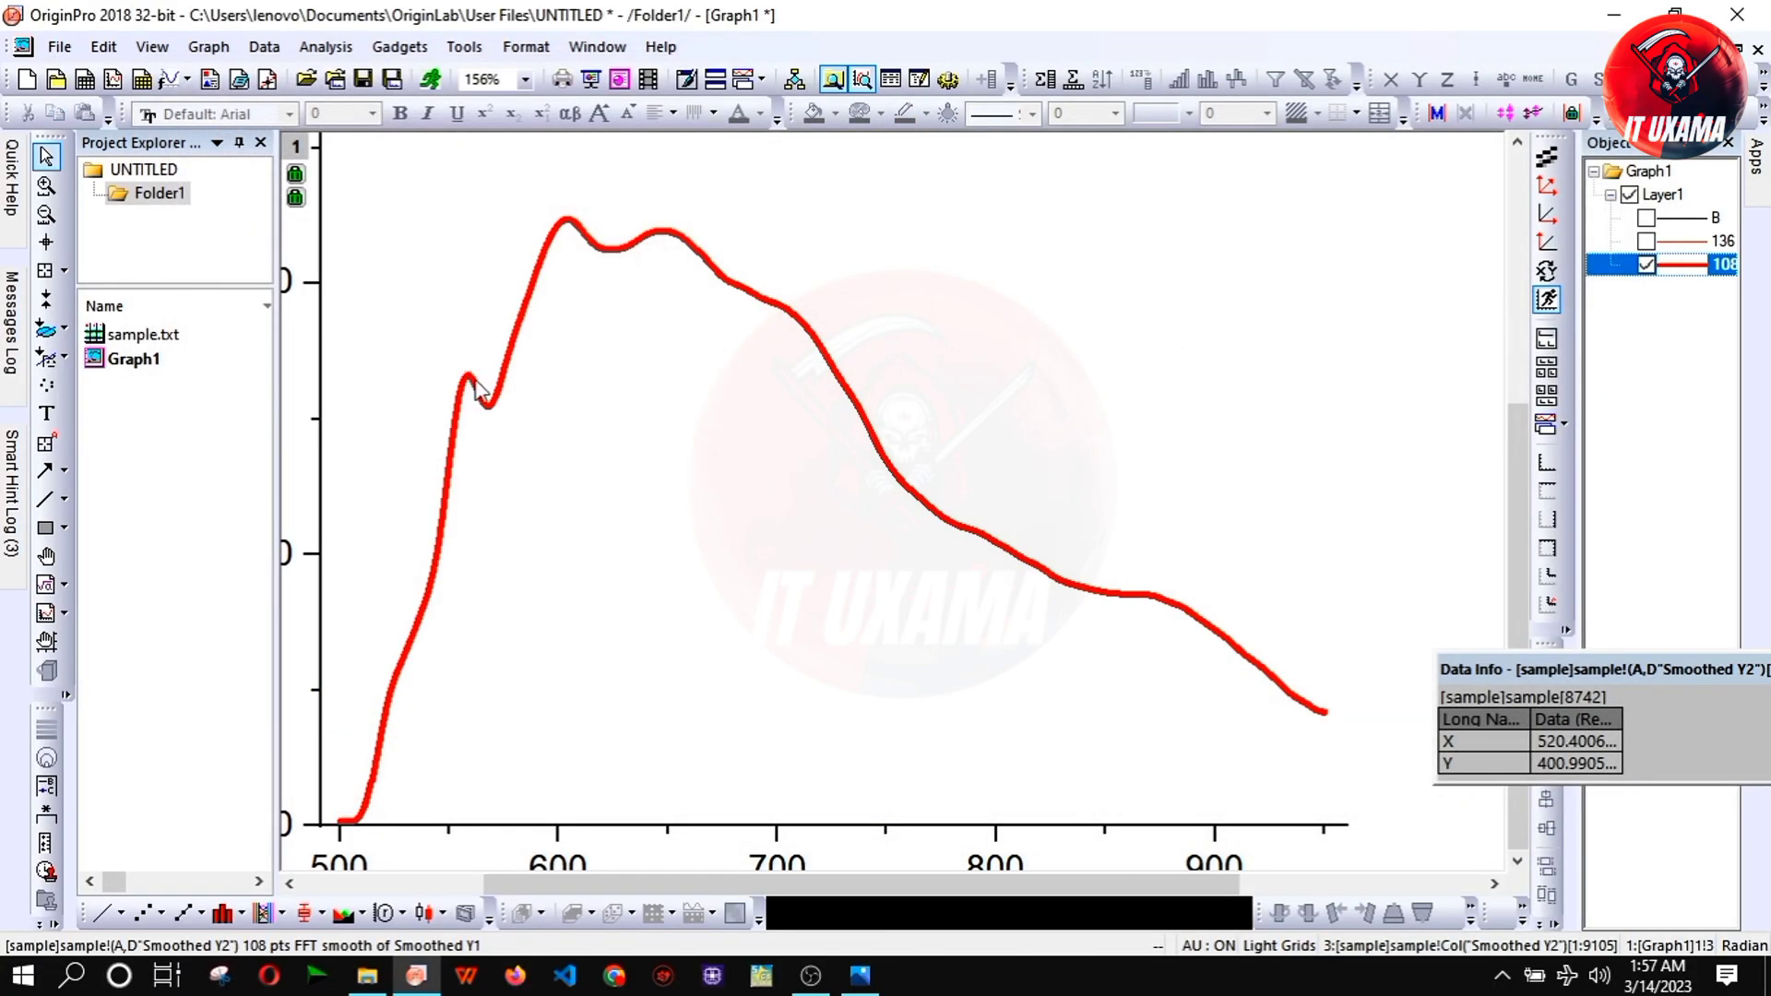
- Open the Multiple Peak Fit dialog for the FFT-smoothed curve
left_click(475, 387)
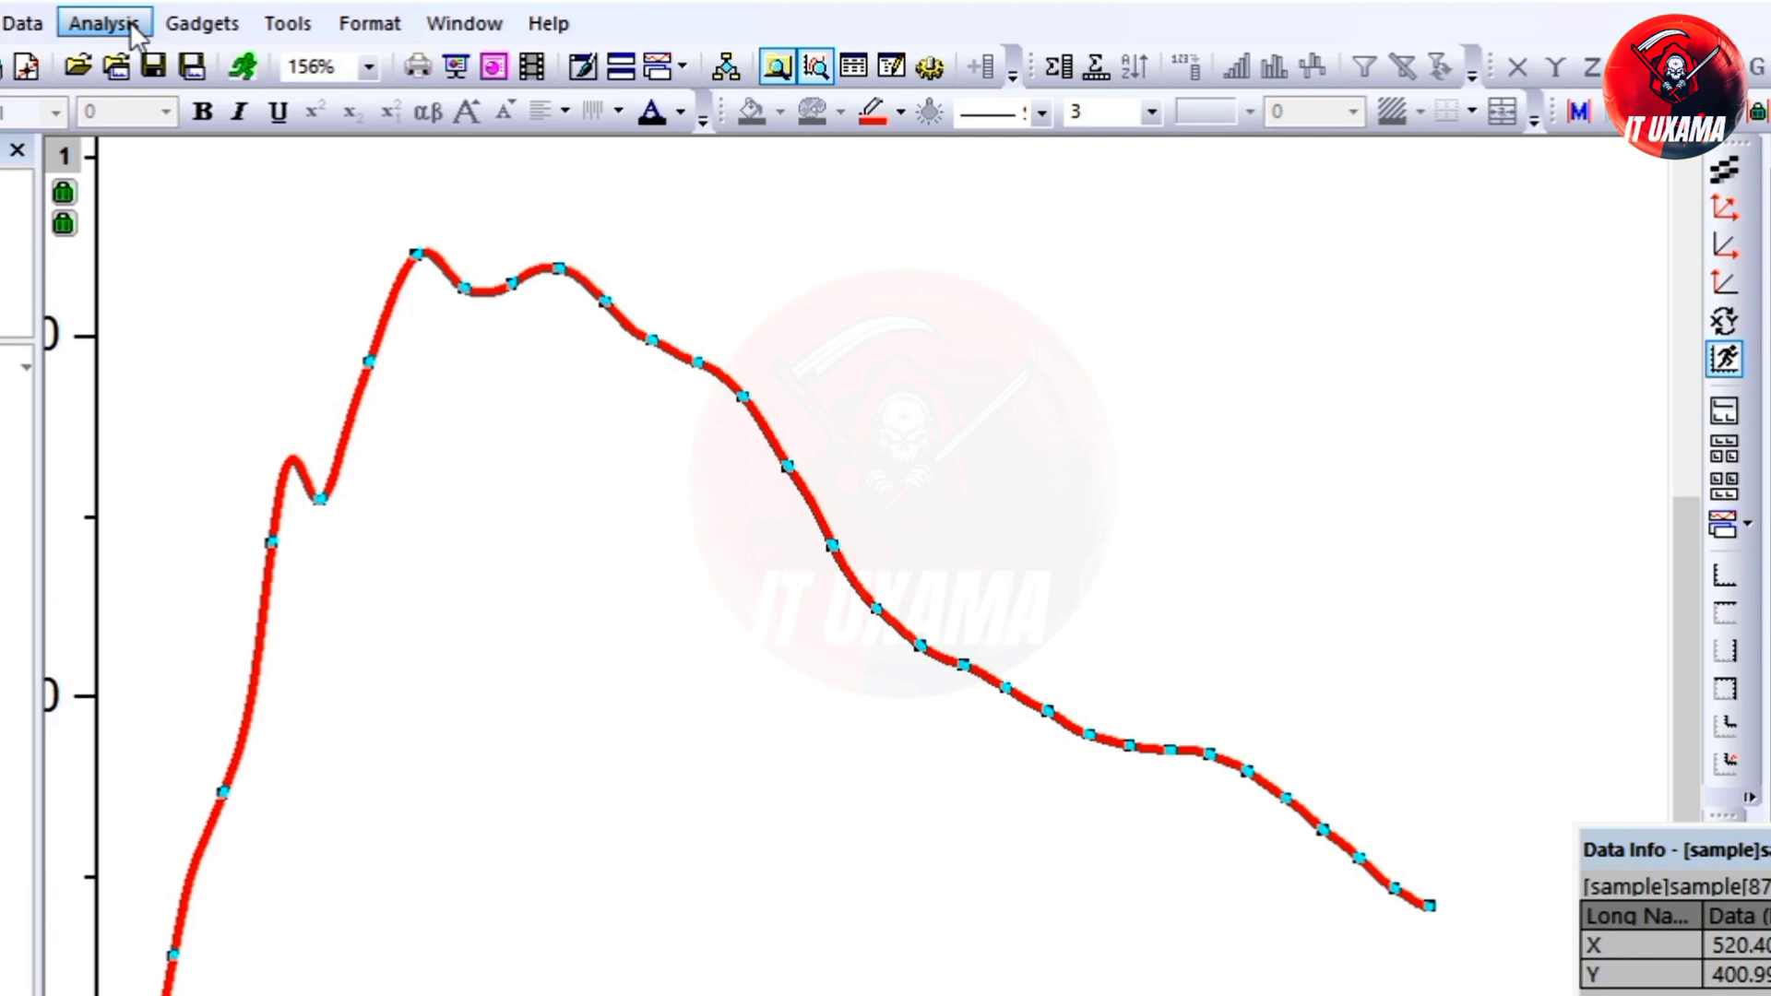
left_click(326, 46)
mouse_move(623, 210)
mouse_move(708, 248)
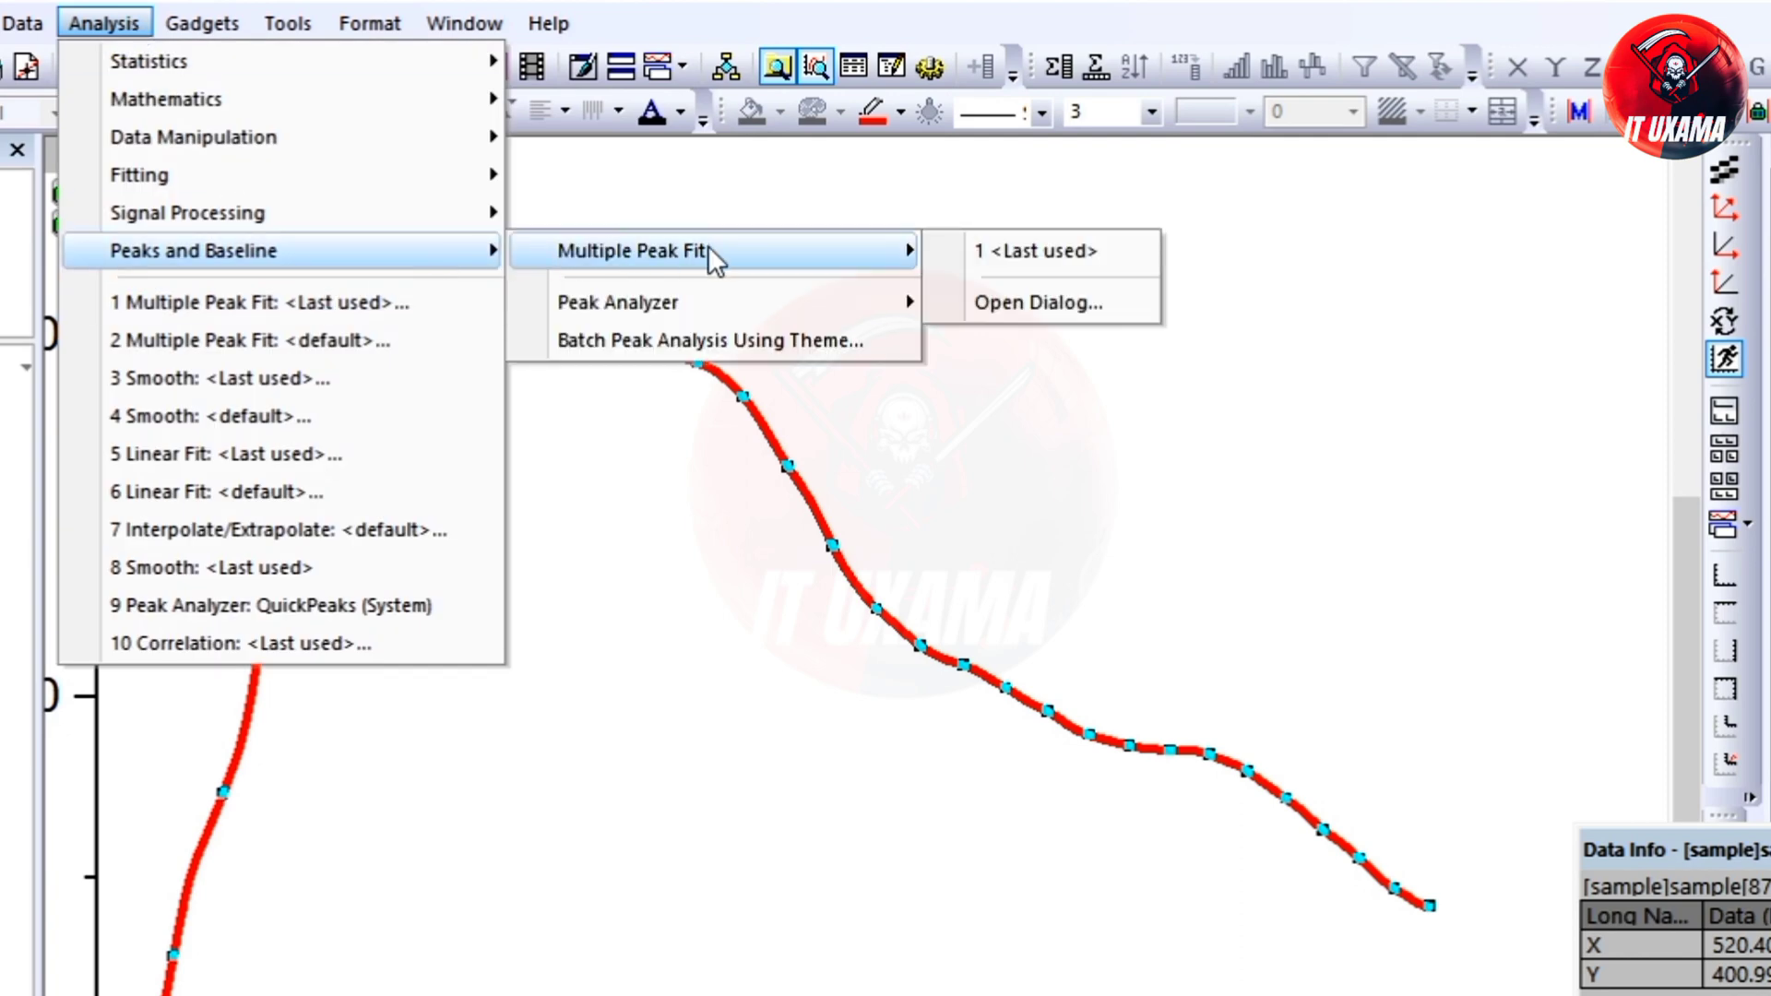
left_click(1020, 297)
- Limit the peak fit's input range to rows 1:8730 by moving the low-X marker on the curve to about X = 521
left_click(1095, 618)
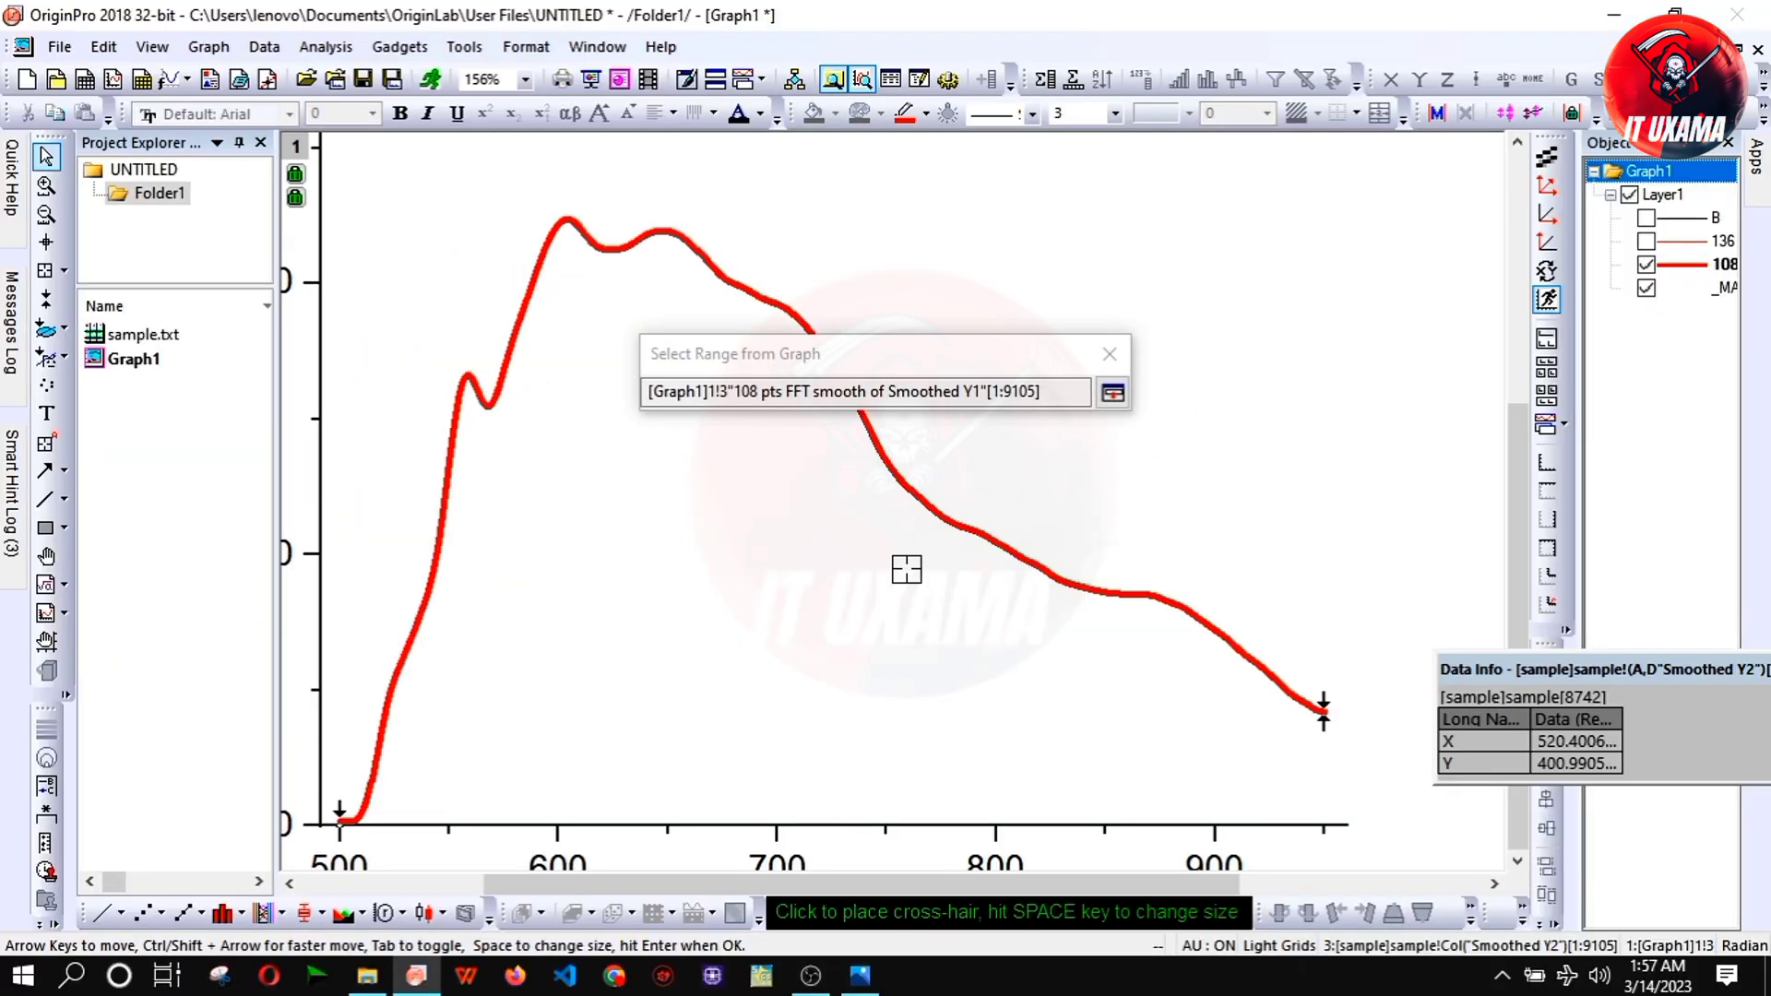
mouse_move(339, 816)
left_mouse_down()
mouse_move(384, 744)
mouse_move(388, 693)
left_mouse_up()
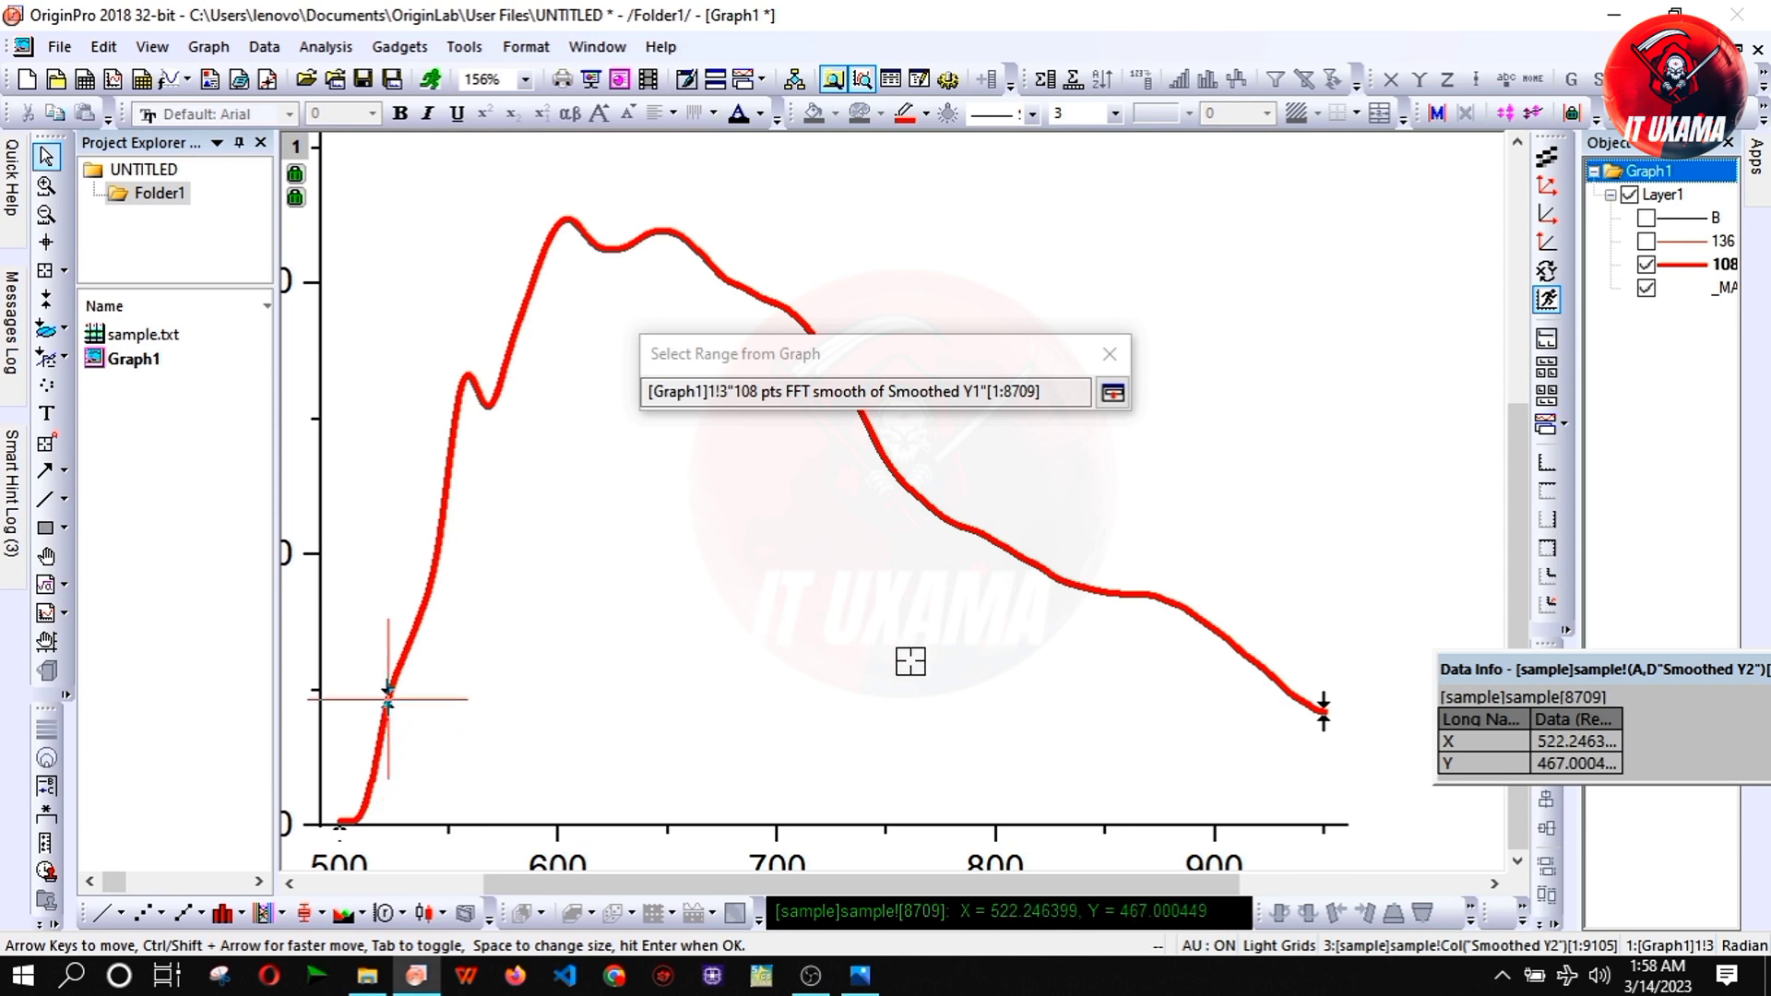
left_click(1324, 711)
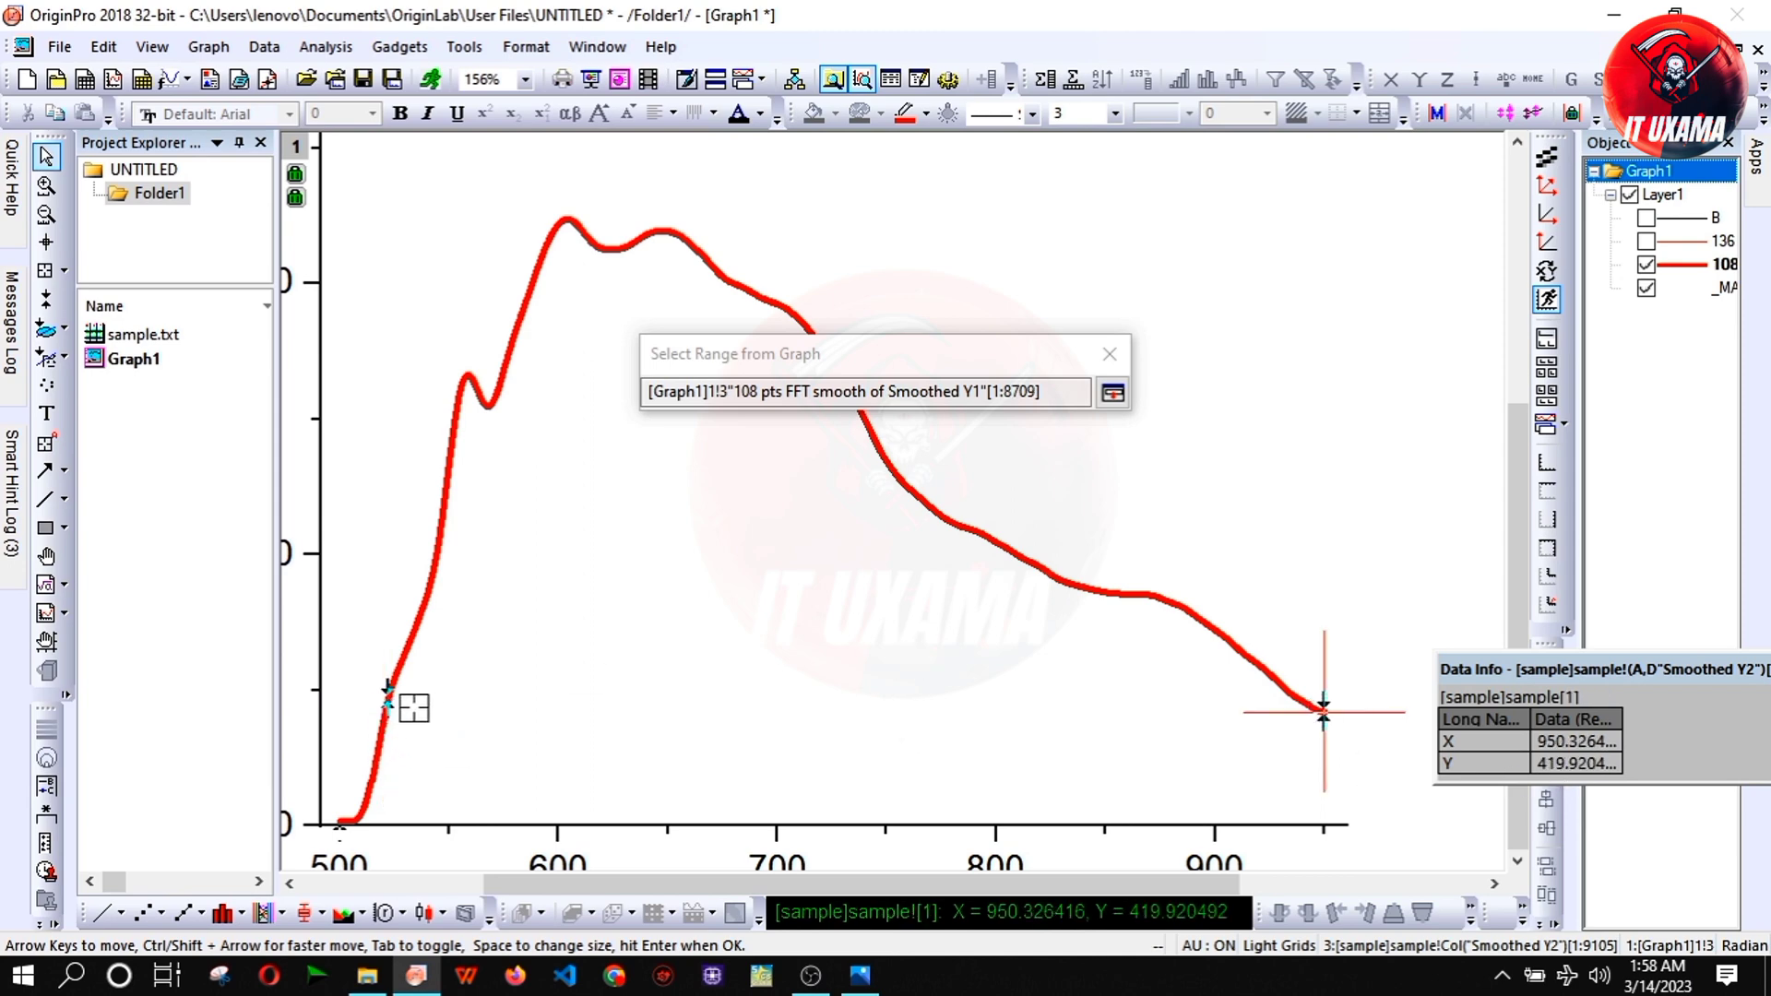
mouse_move(384, 700)
left_mouse_down()
mouse_move(396, 684)
mouse_move(385, 698)
left_mouse_up()
key("Return")
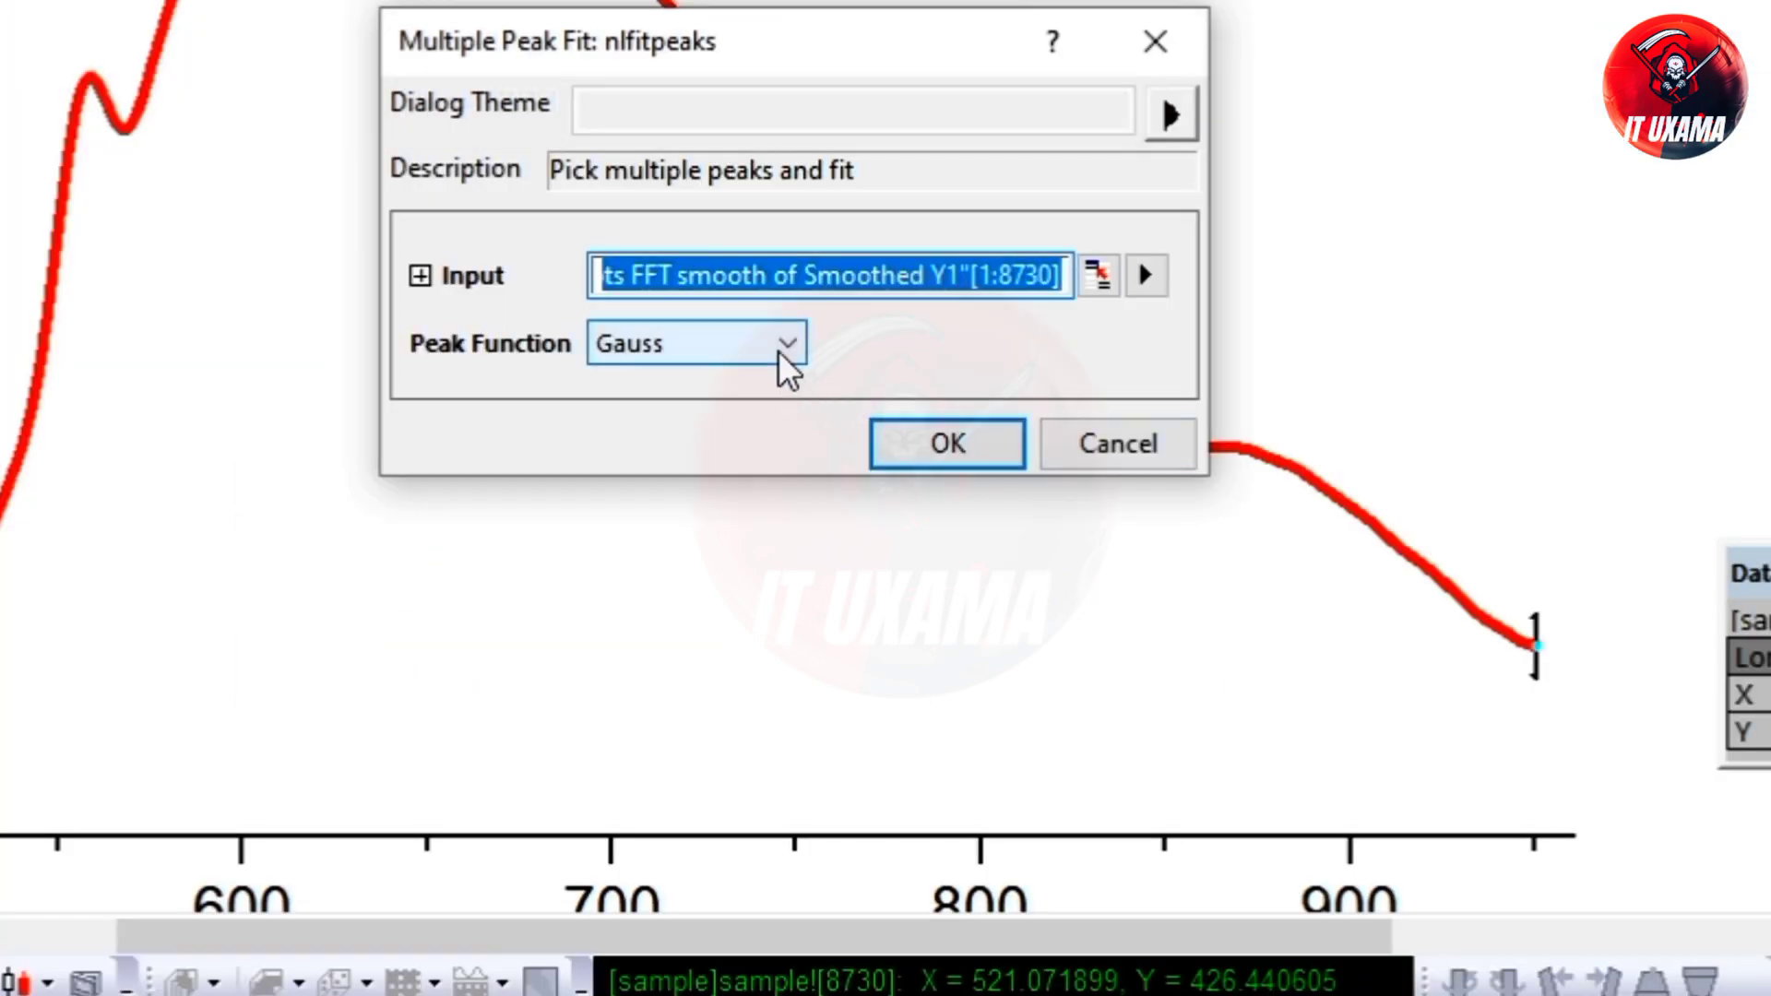
- Set the peak function to Lorentz and start picking peaks
left_click(875, 537)
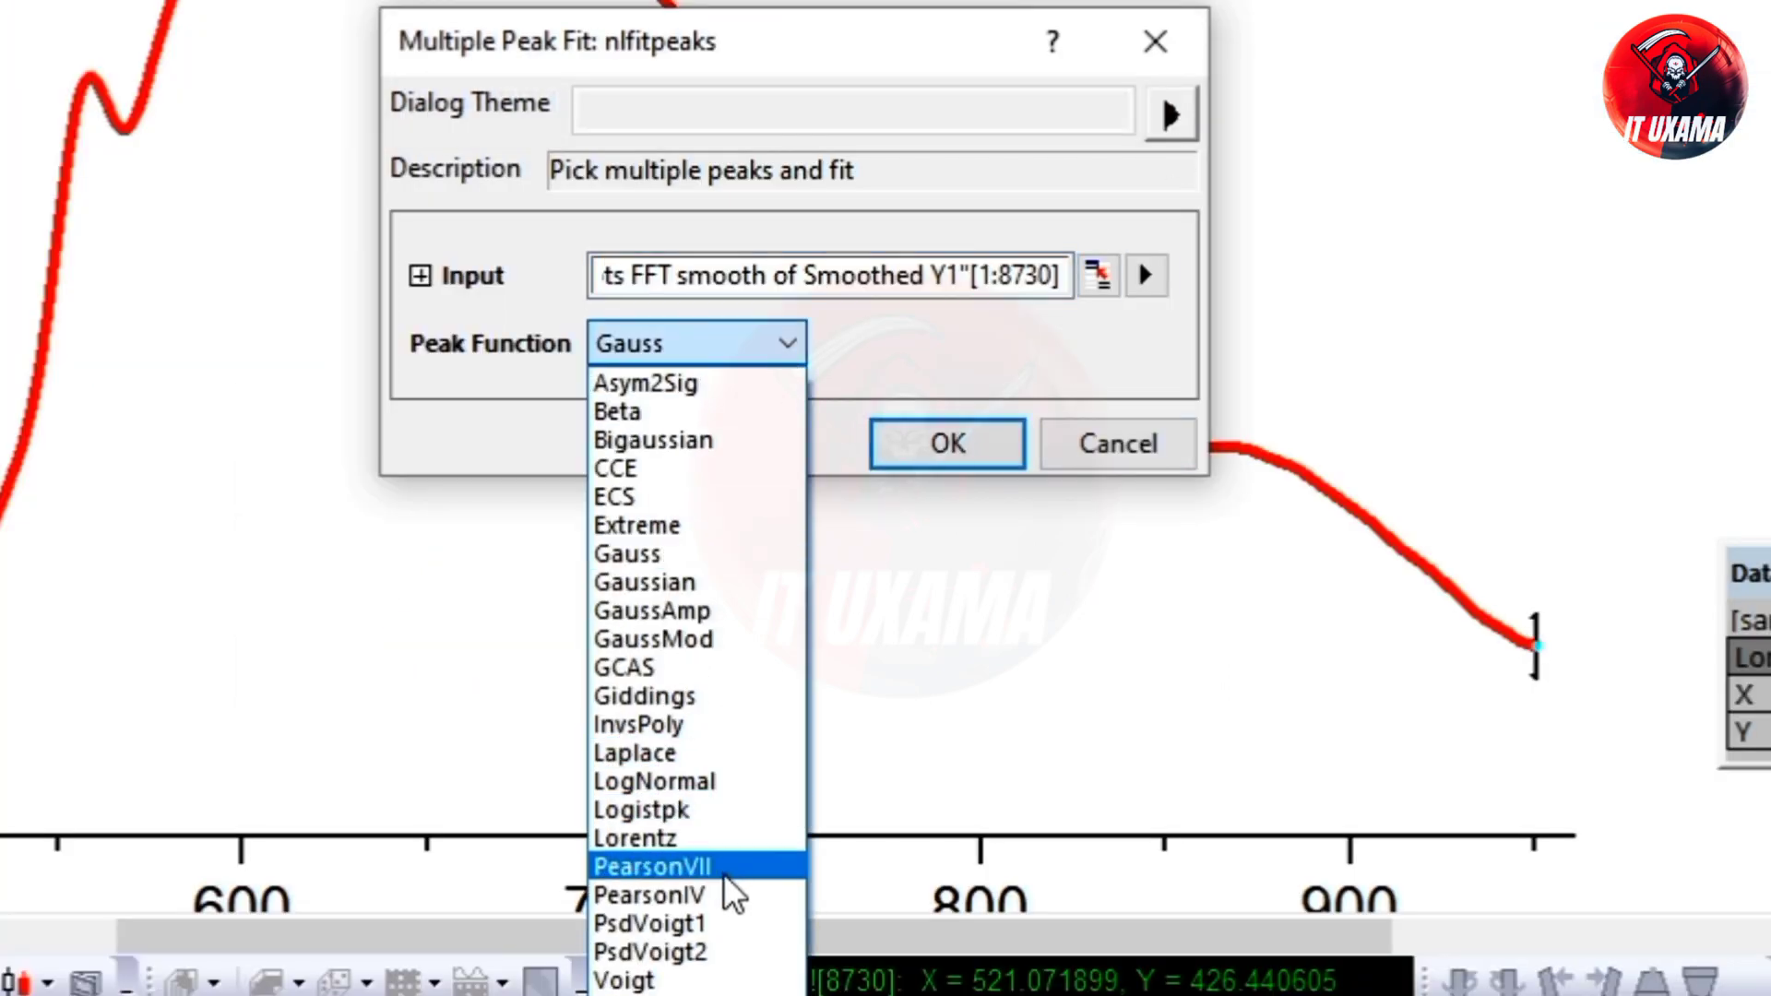
left_click(743, 835)
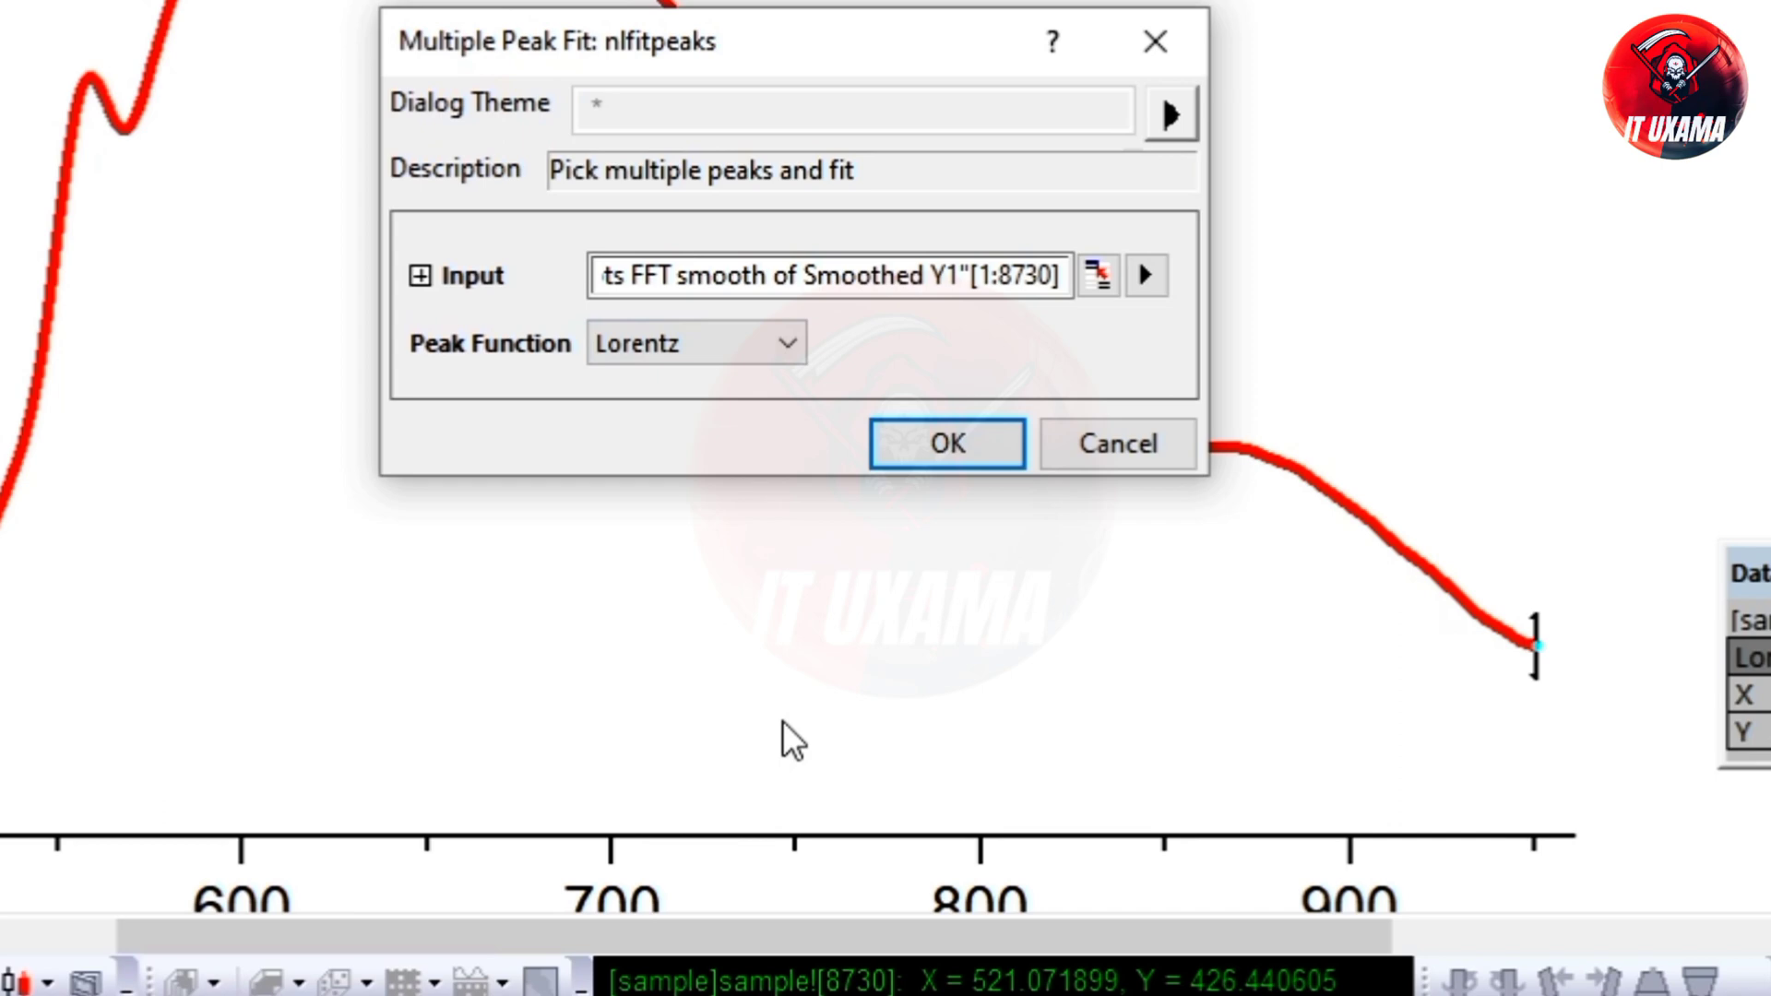
left_click(946, 443)
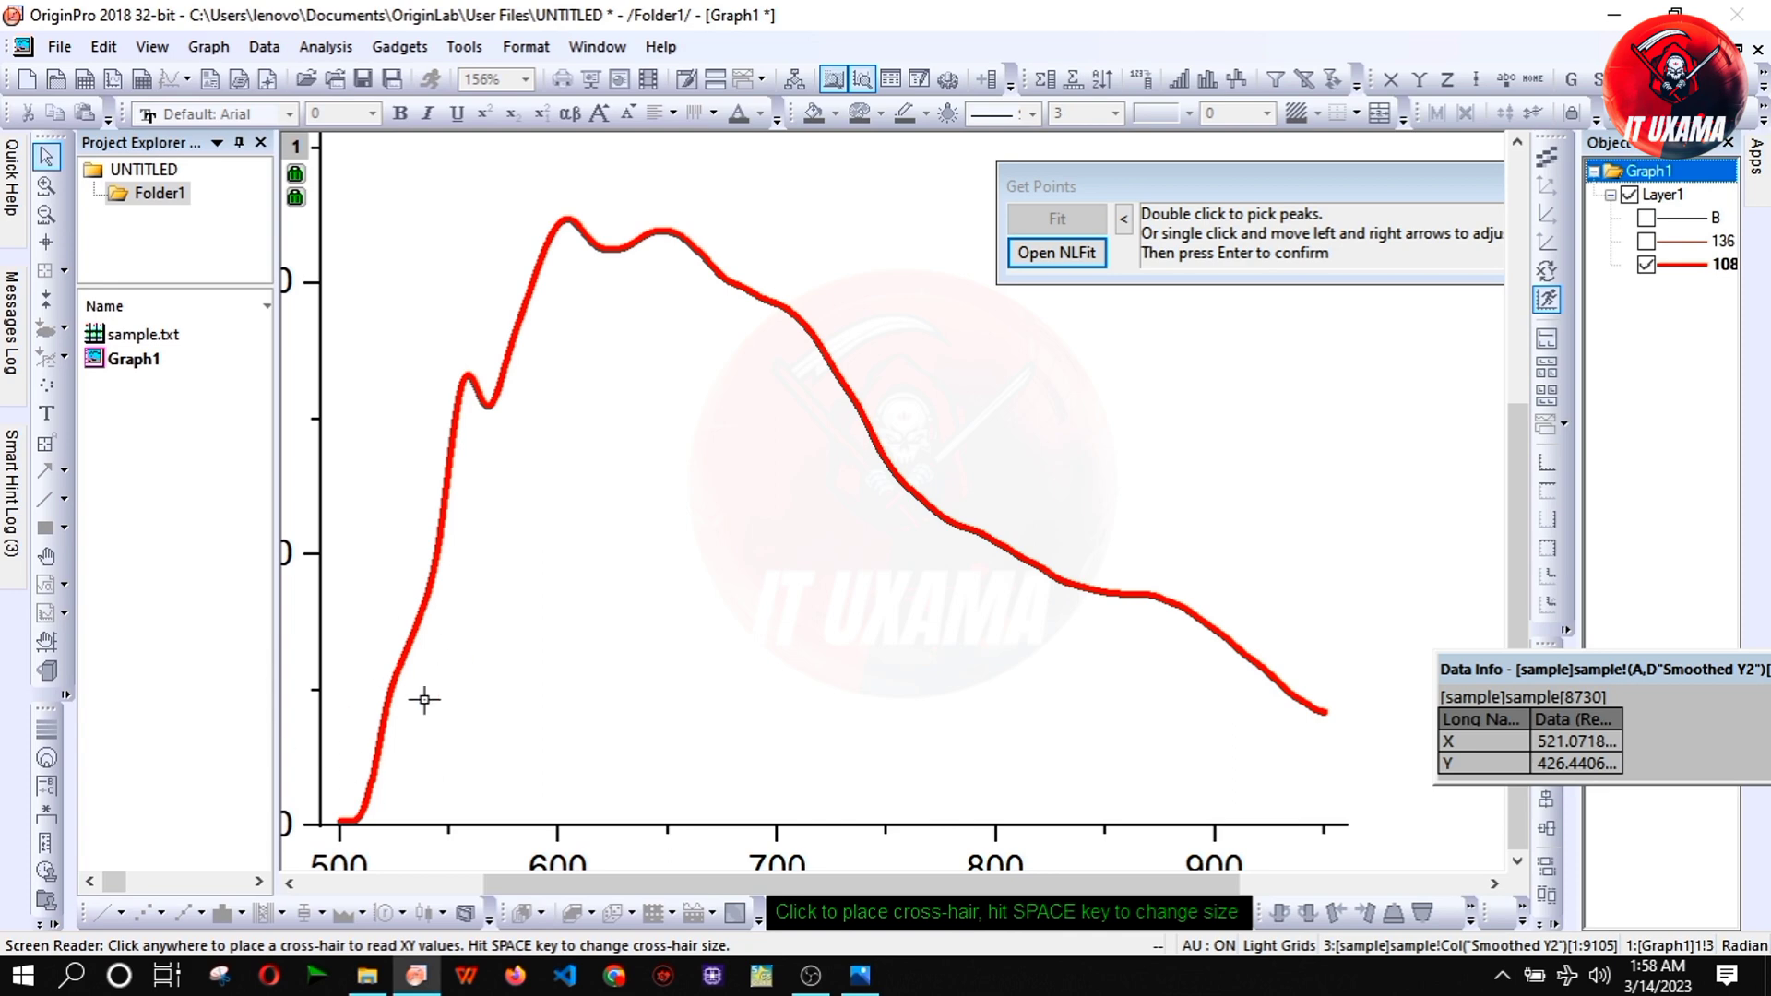
- Pick six peaks on the smoothed curve at about X = 558, 603, 650, 700, 789 and 866, and open the NLFit dialog
double_click(469, 376)
double_click(566, 219)
double_click(667, 231)
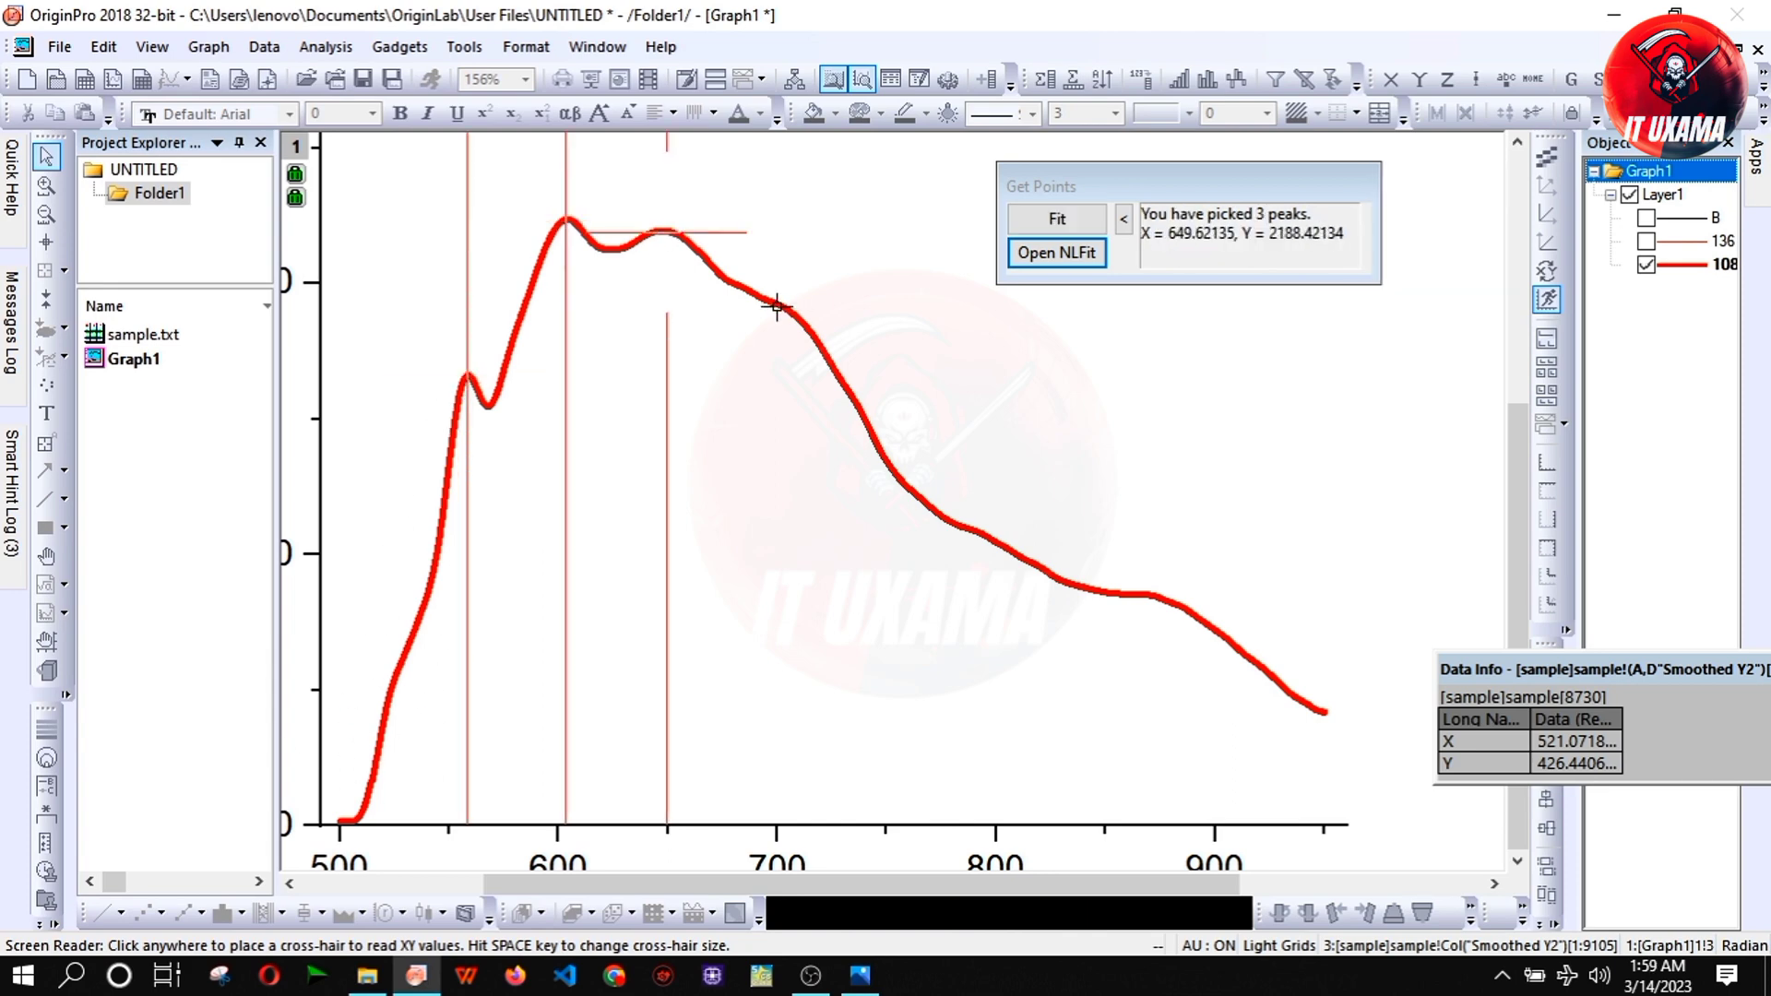
double_click(778, 305)
double_click(971, 528)
double_click(1142, 596)
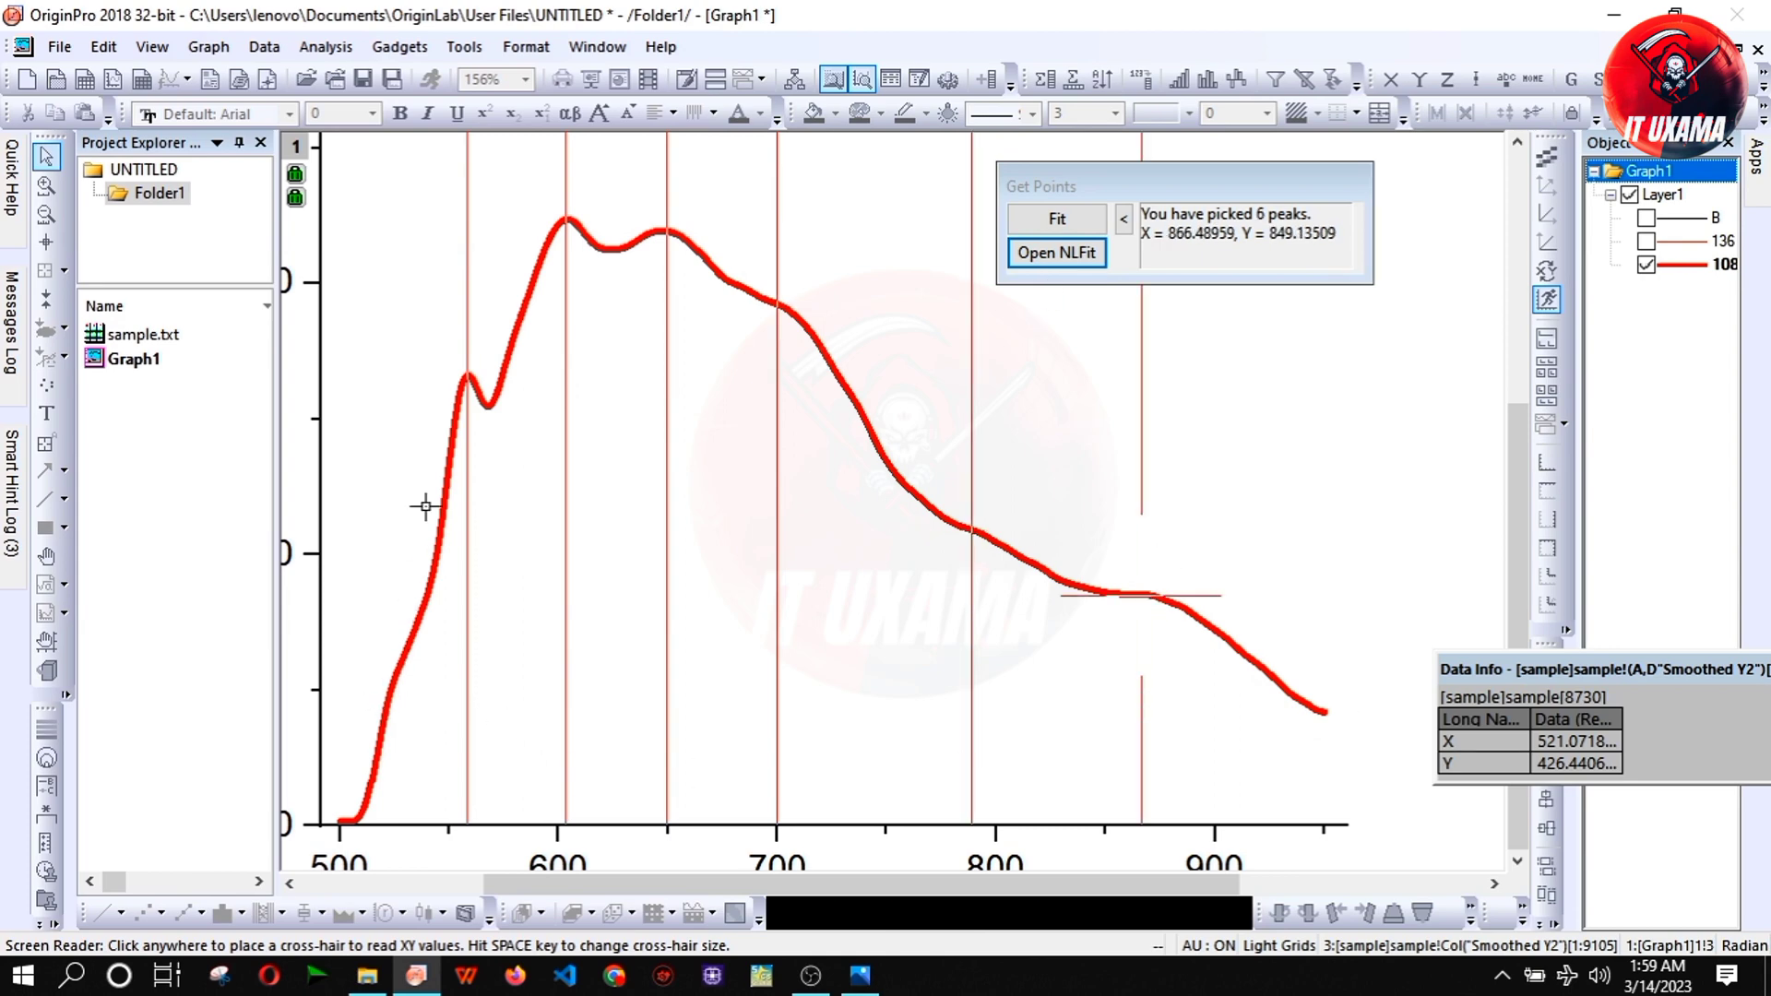
left_click(1084, 258)
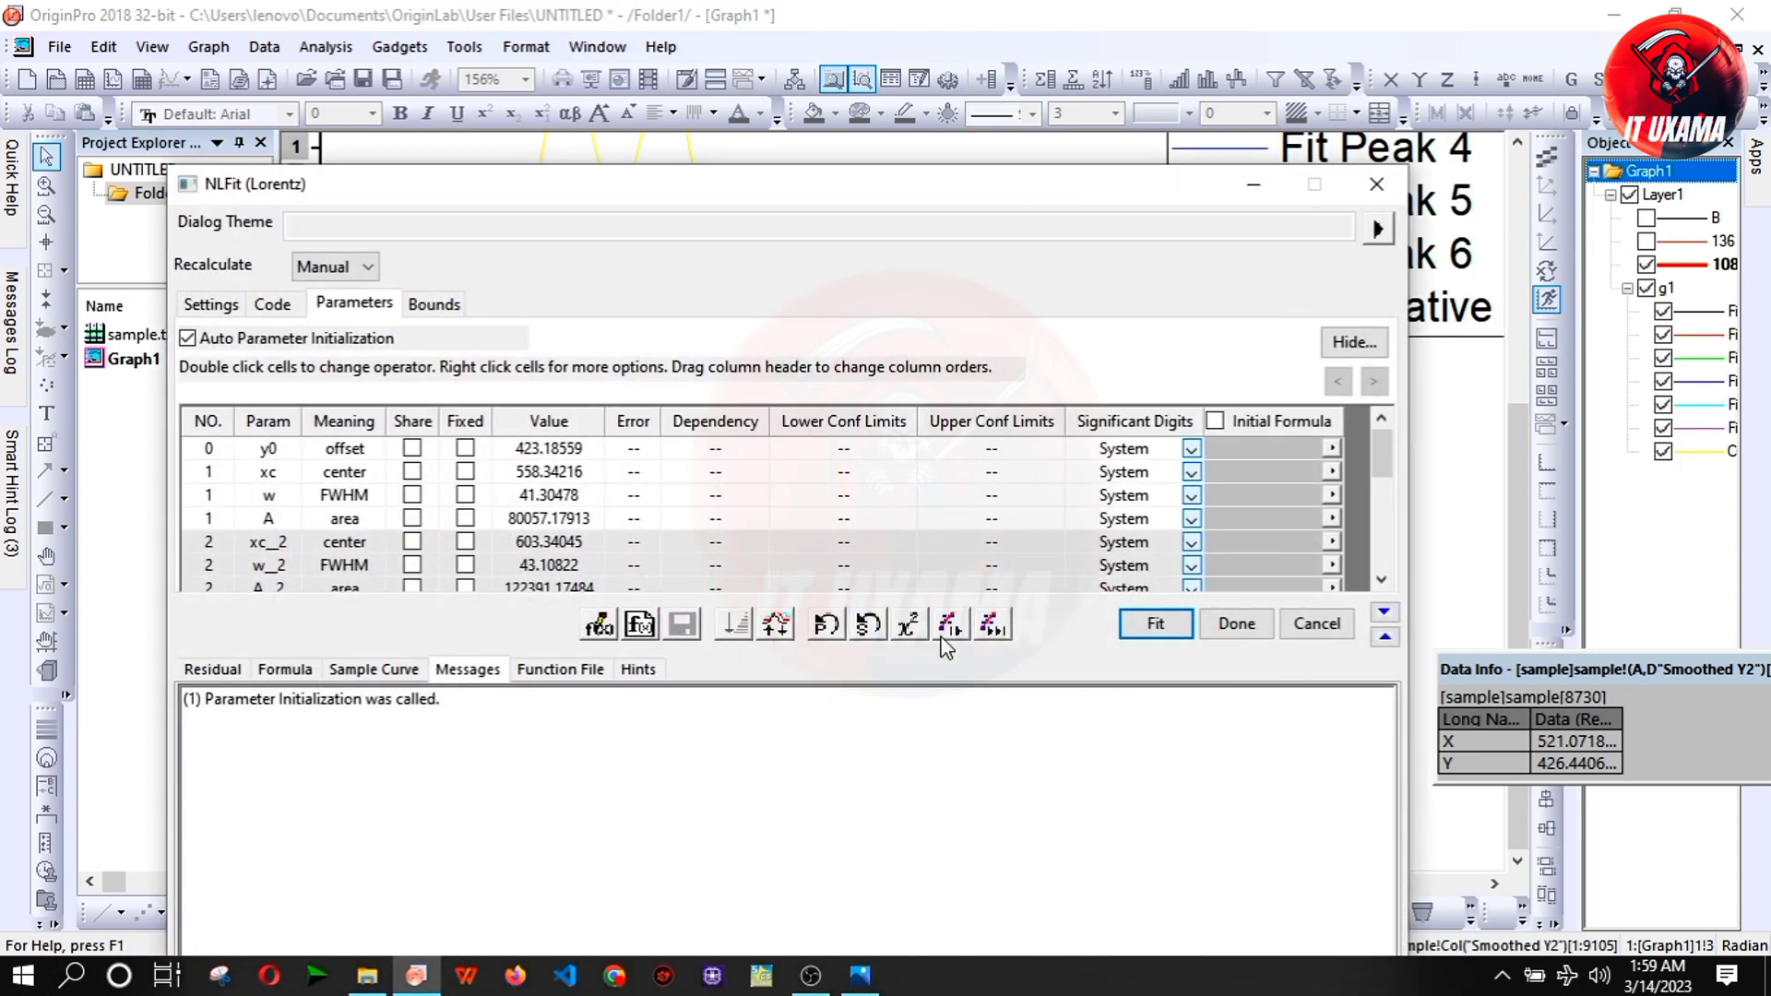
- Run one Lorentz fit iteration, fit until converged, and accept the peak fit
left_click(950, 619)
left_click_drag(1127, 196, 649, 815)
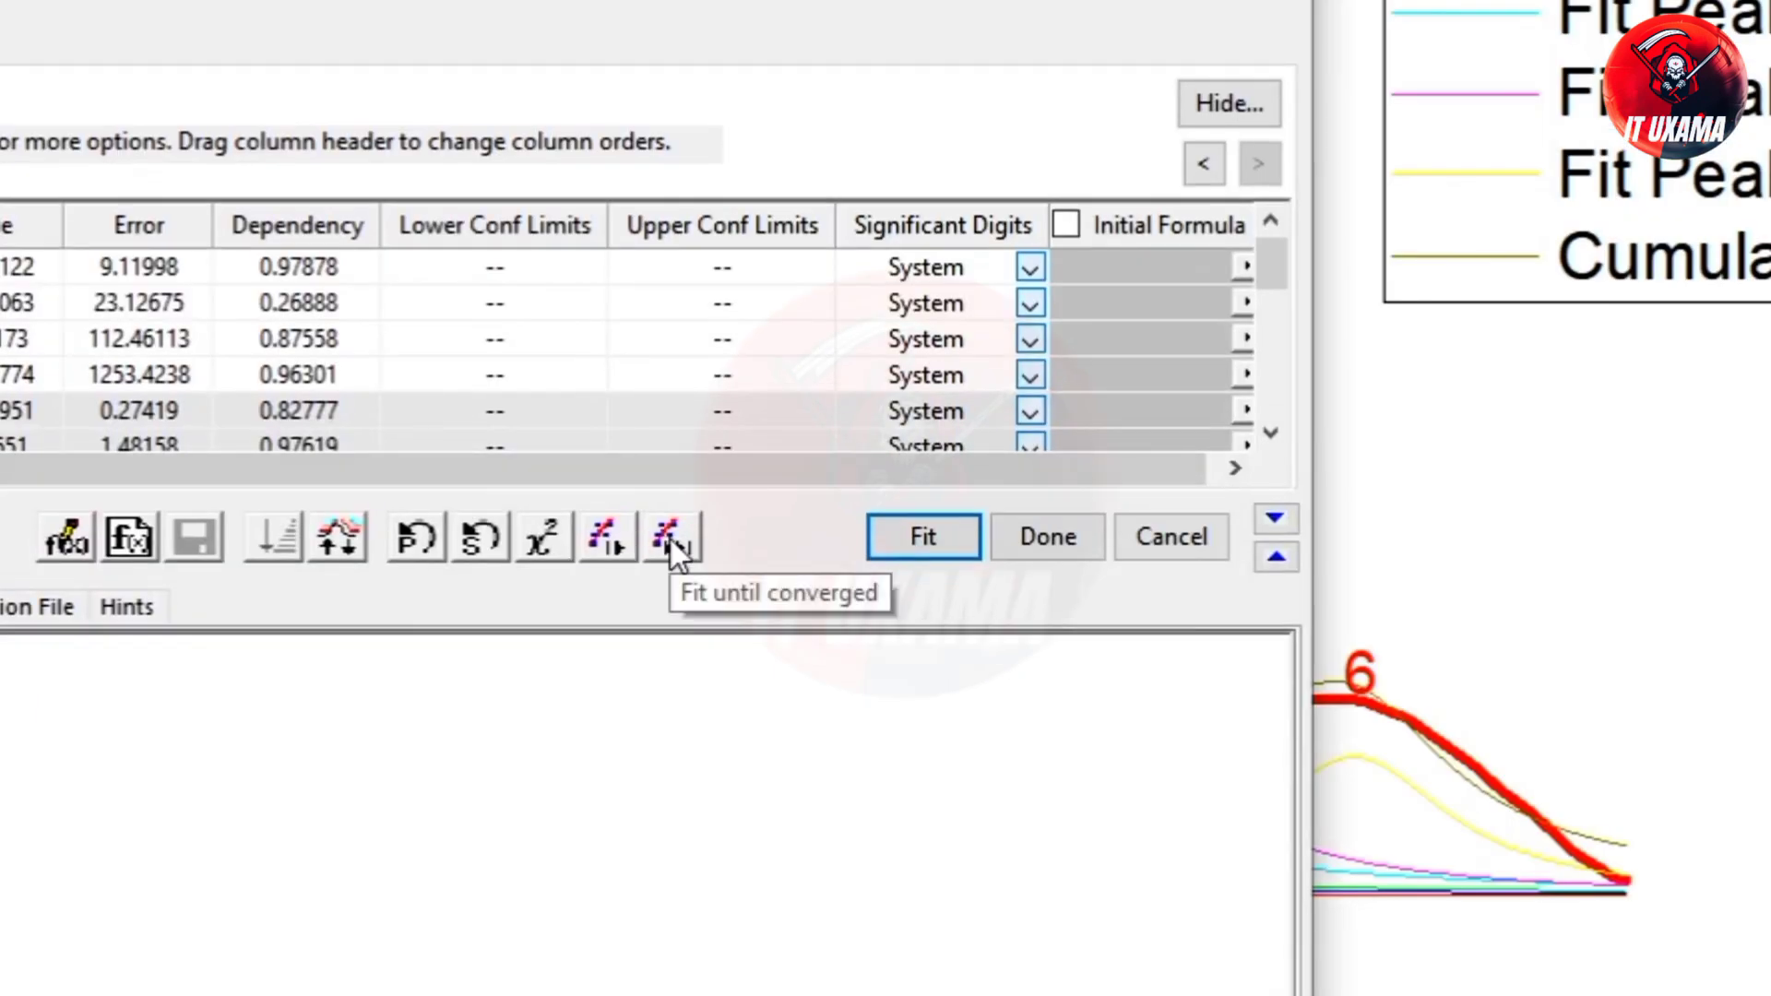
left_click(671, 539)
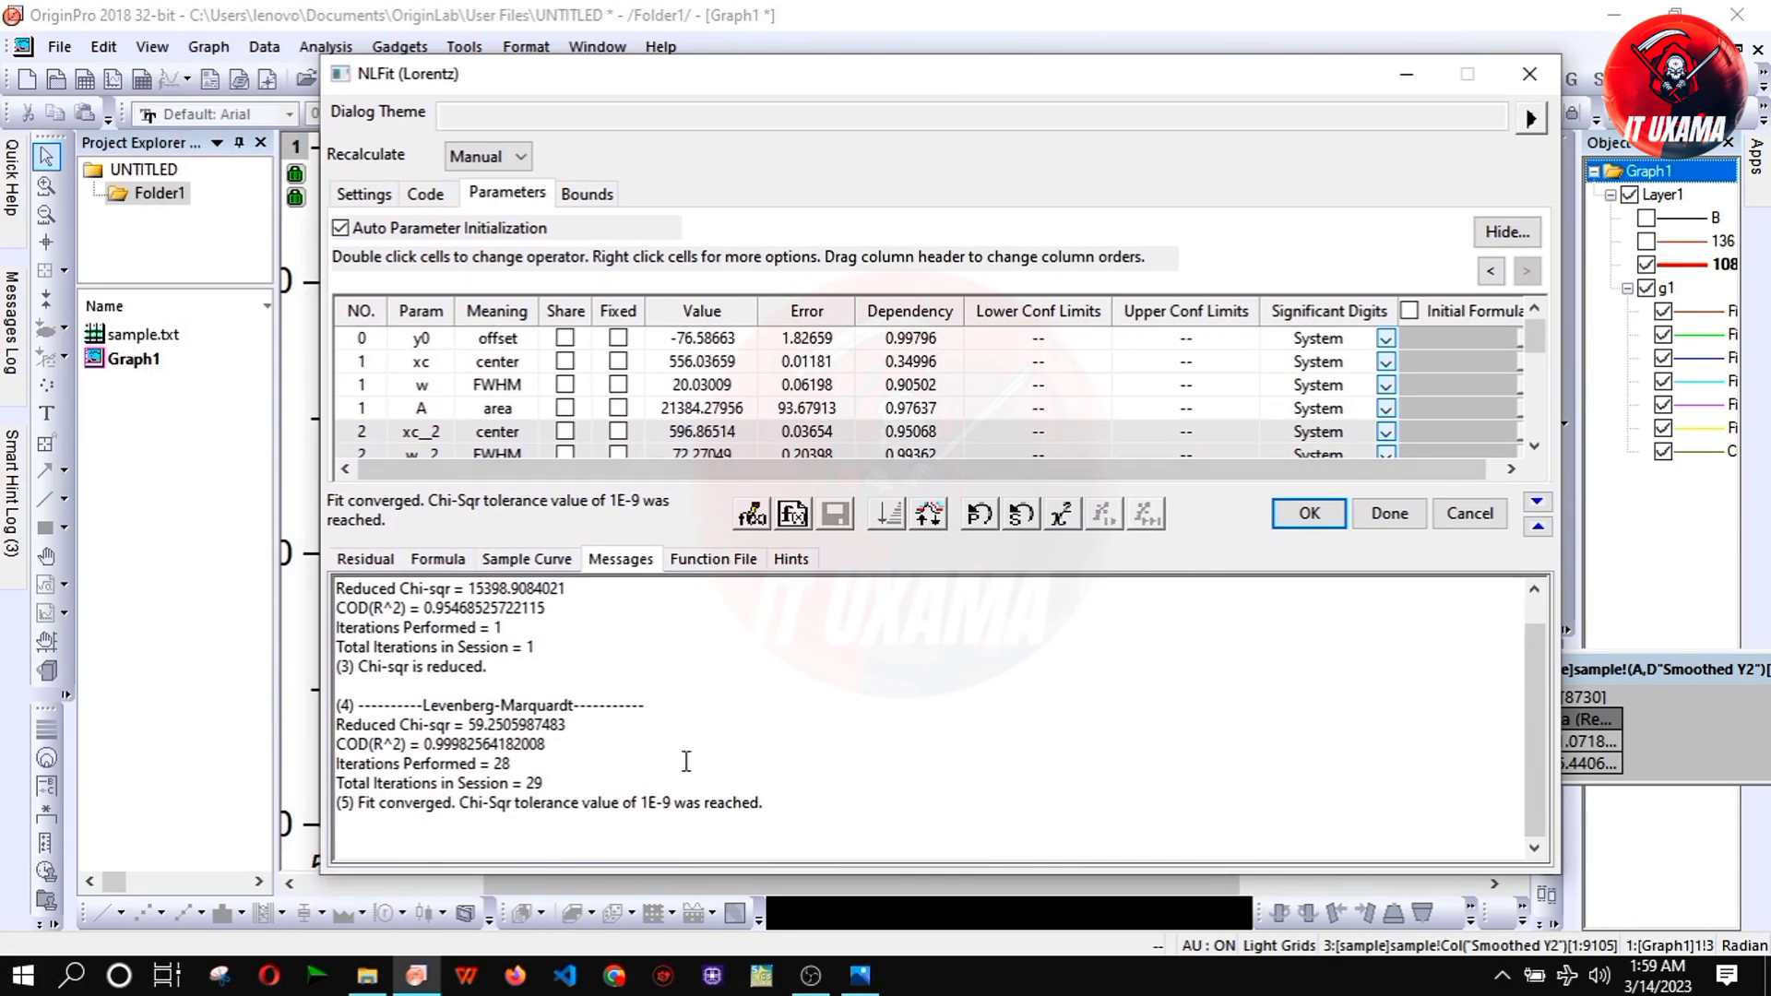
left_click(1314, 513)
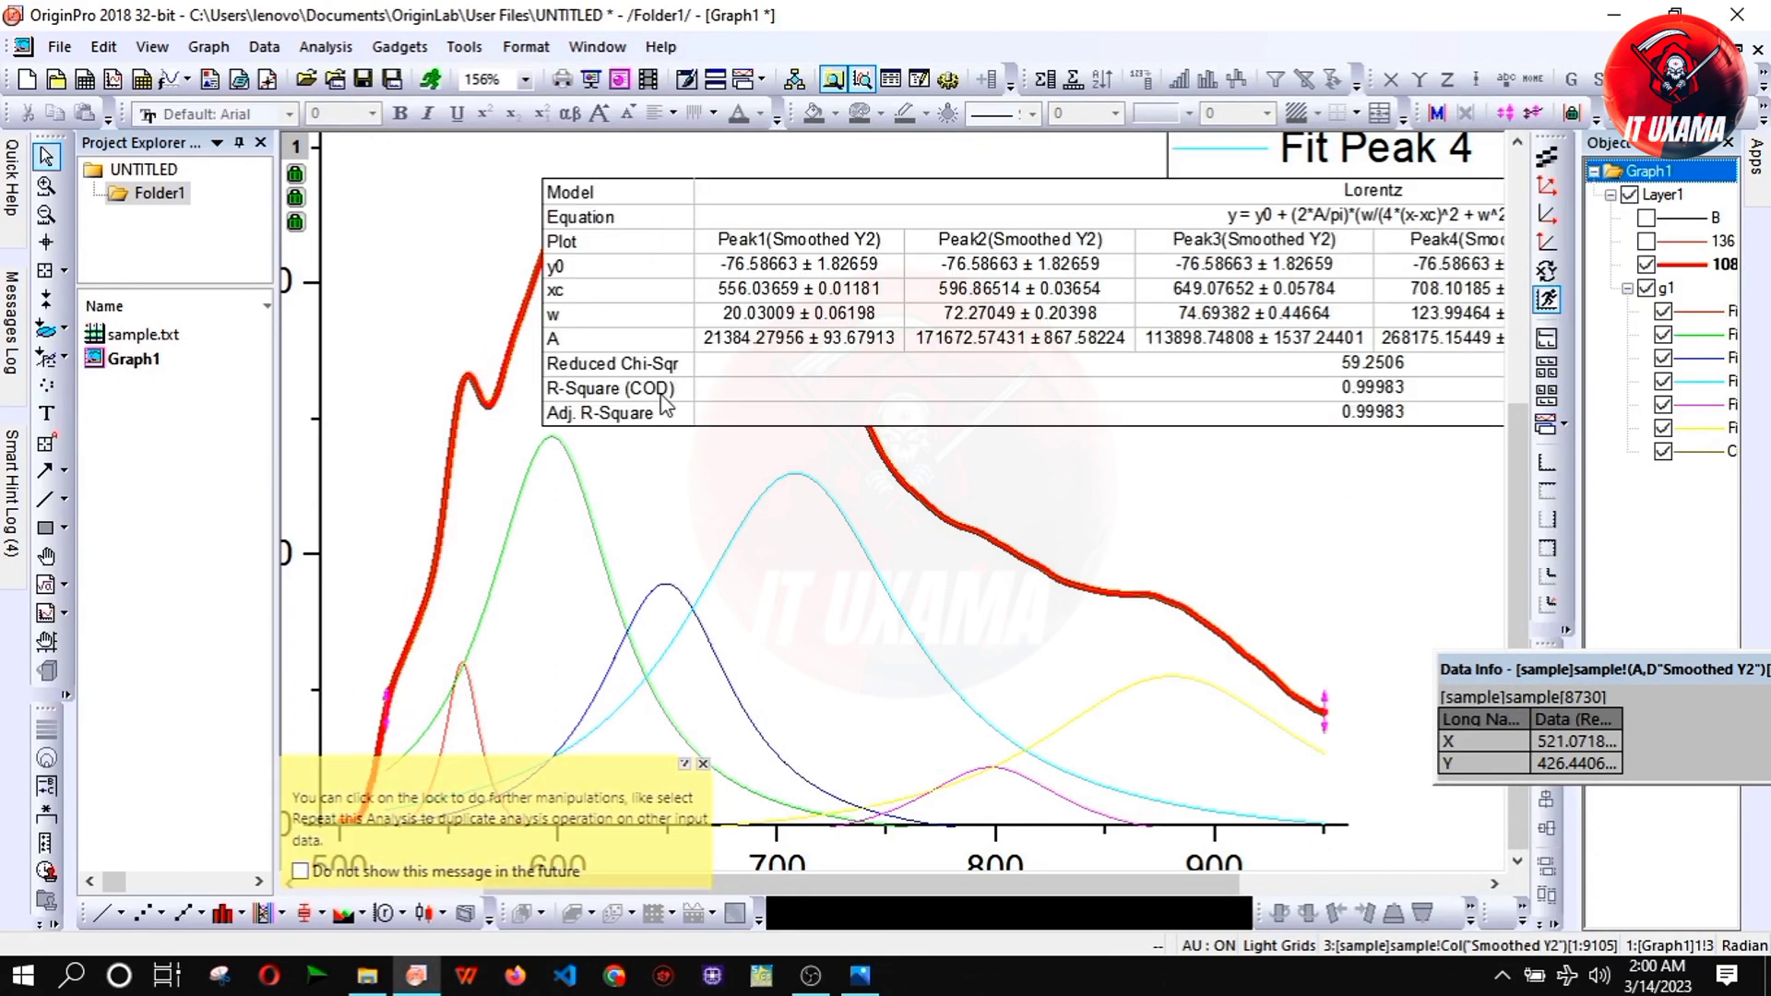
- Move the Lorentz fit results table off the curves to the area outside the plot
left_click(1351, 221)
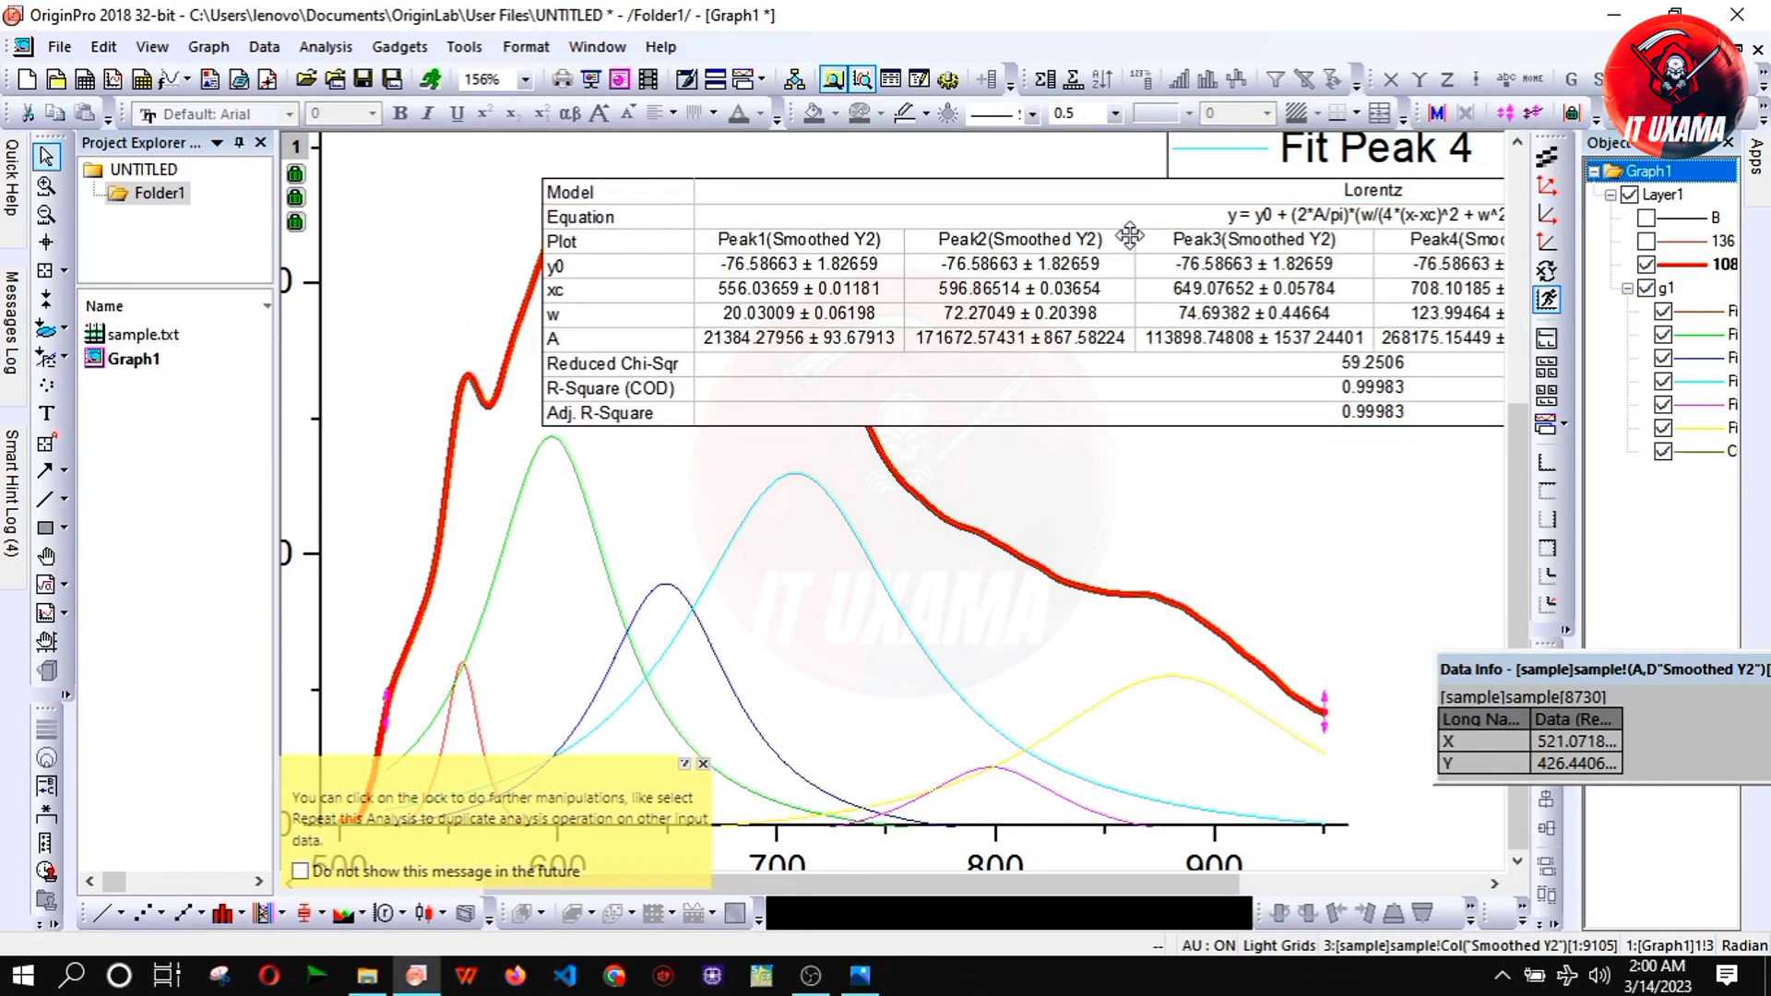
left_click_drag(1351, 222, 1133, 242)
left_click_drag(846, 240, 1768, 296)
left_click_drag(1301, 333, 1637, 332)
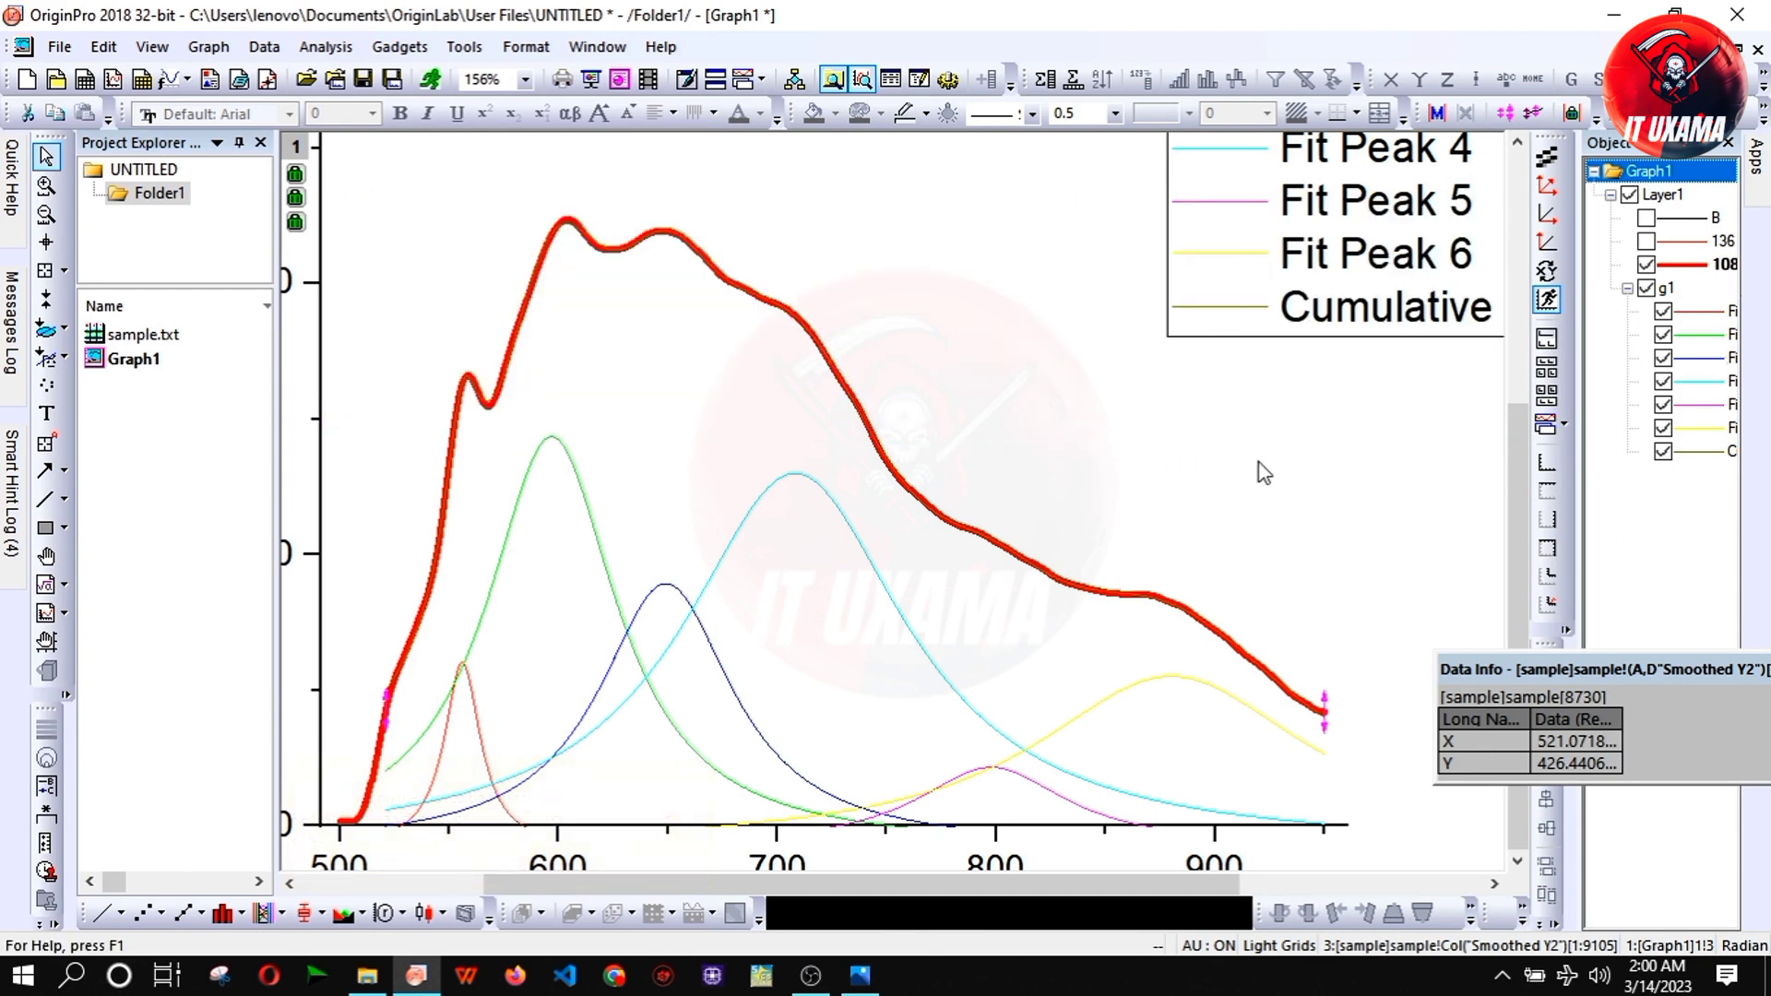
- Toggle the FFT-smoothed curve off and on to compare it with the fit, and hide the cumulative fit curve
left_click(1646, 265)
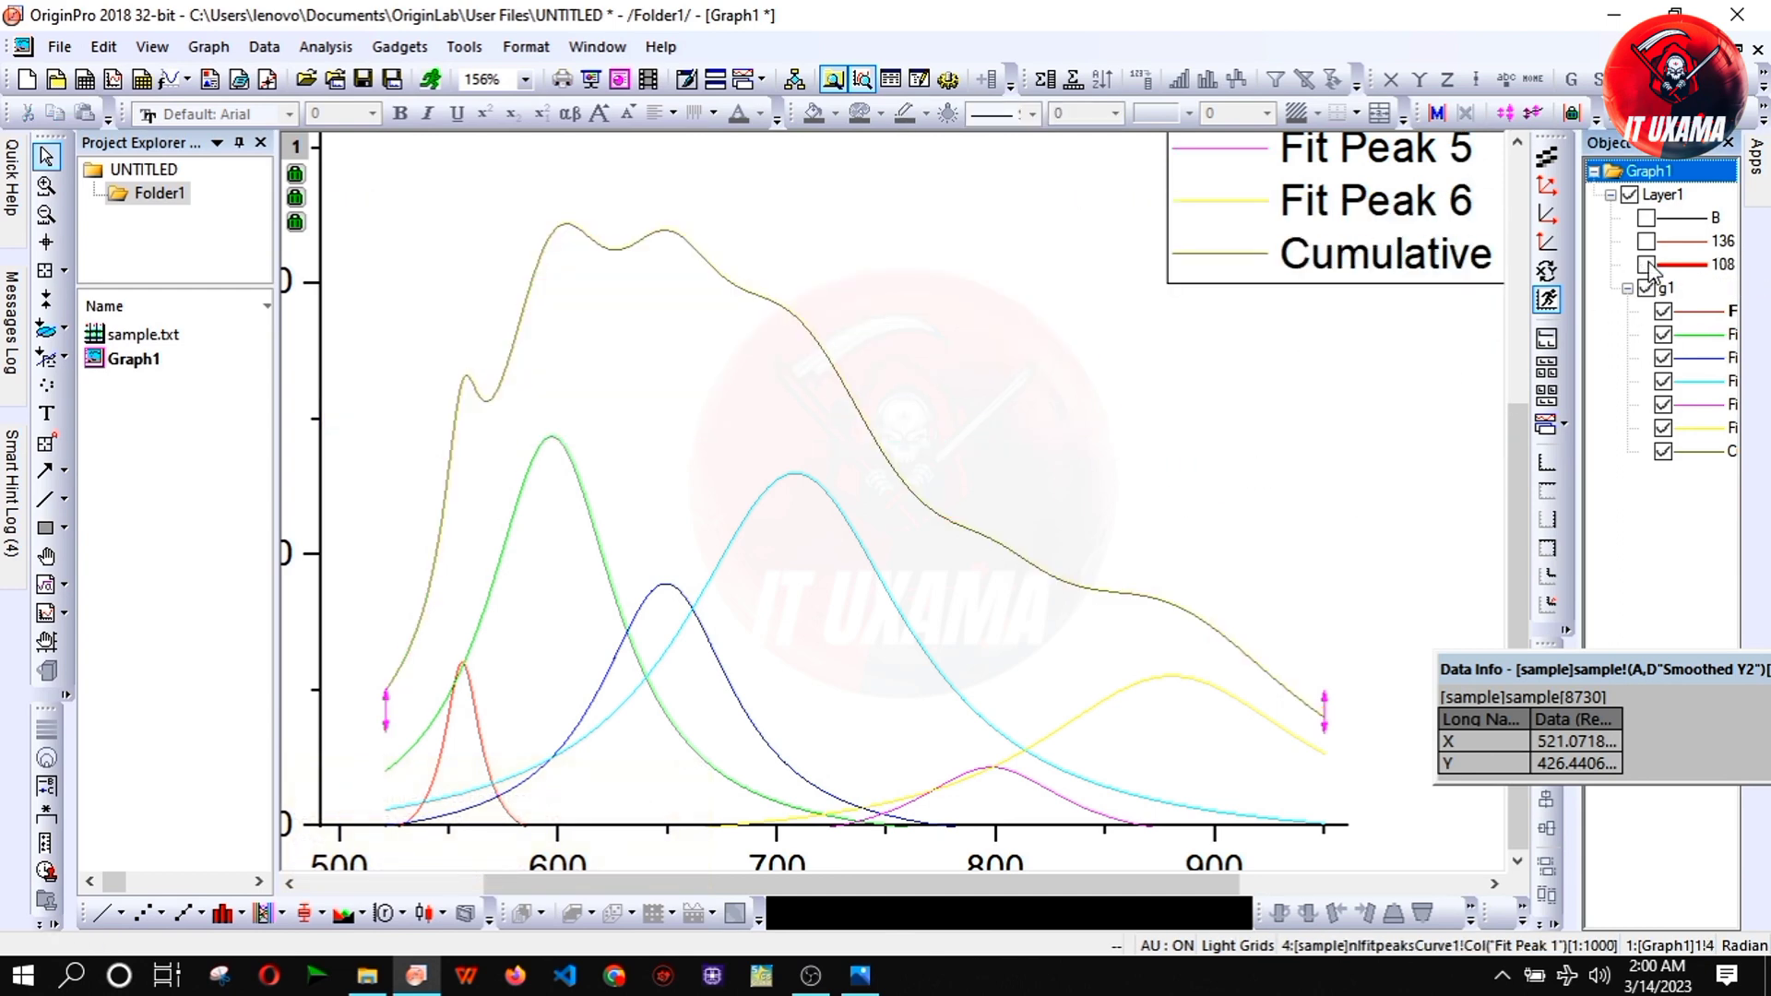
left_click(1646, 265)
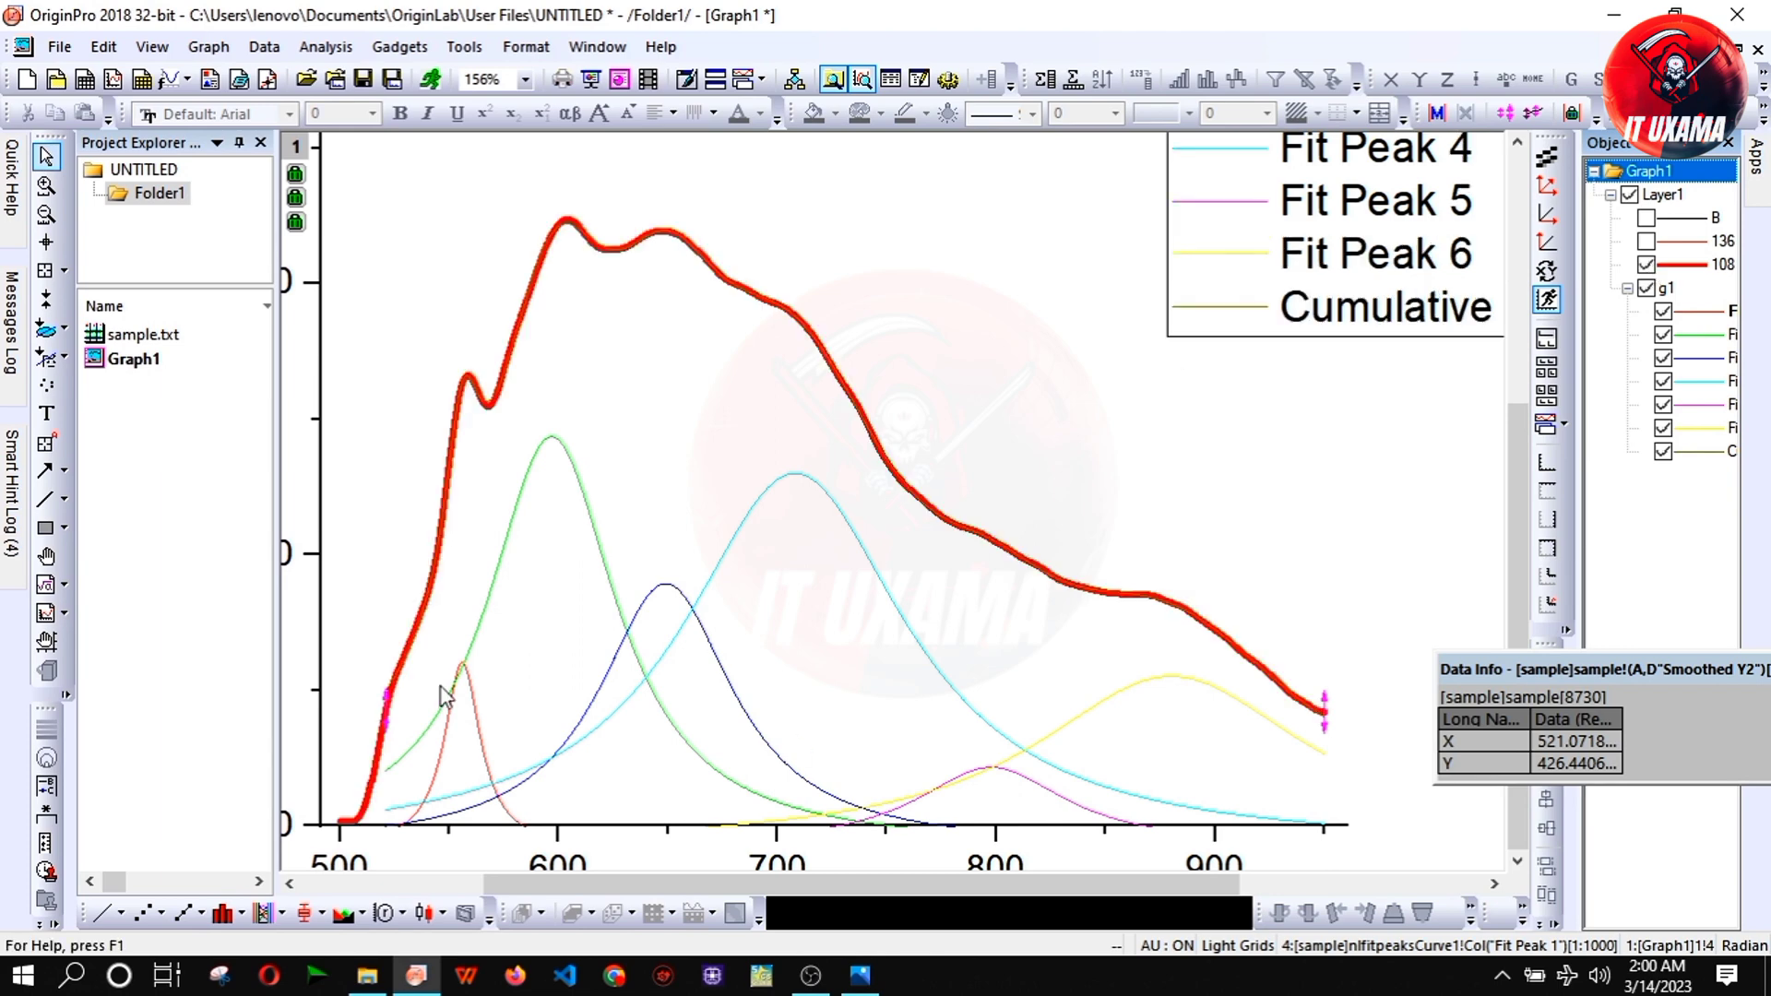
left_click(1665, 454)
- Read the coordinates of points on the smoothed curve at about X = 521 and X = 548 with the Data Reader
left_click(45, 270)
left_click(386, 709)
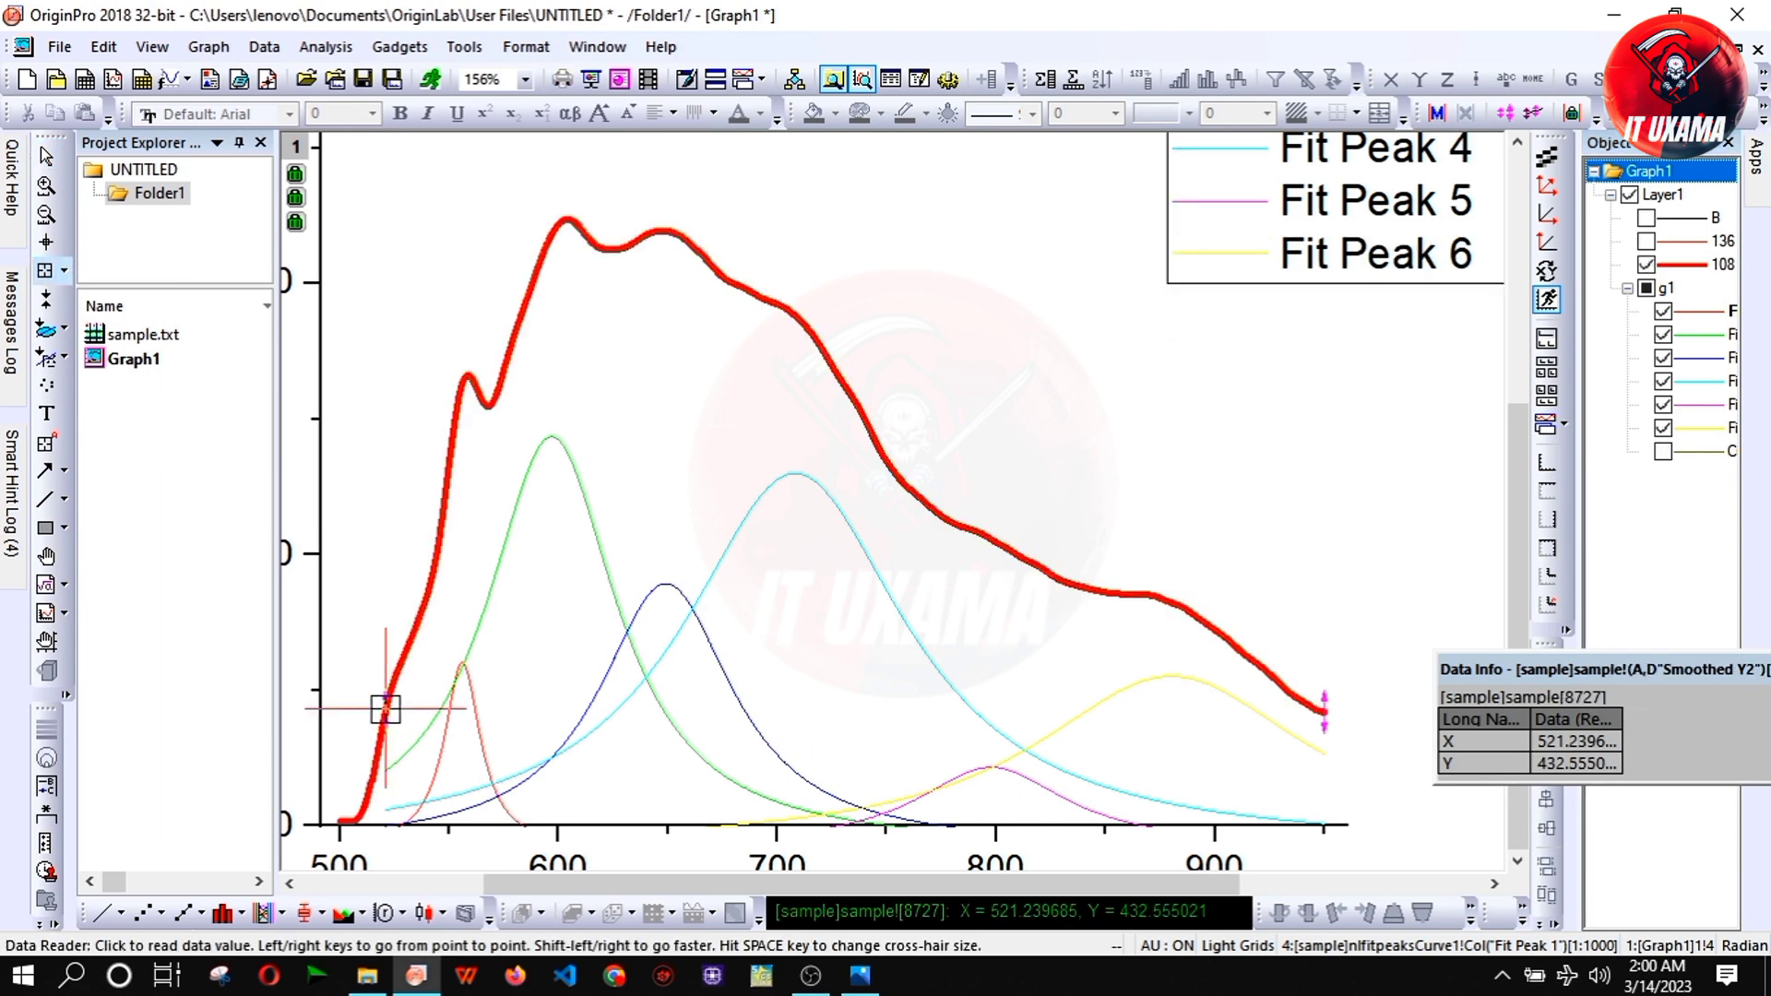
left_click(445, 493)
scroll(552, 360, "down", 1)
left_click(40, 146)
- Delete all legend entries except the one for the FFT-smoothed curve, \l(3) %(3)
double_click(1348, 285)
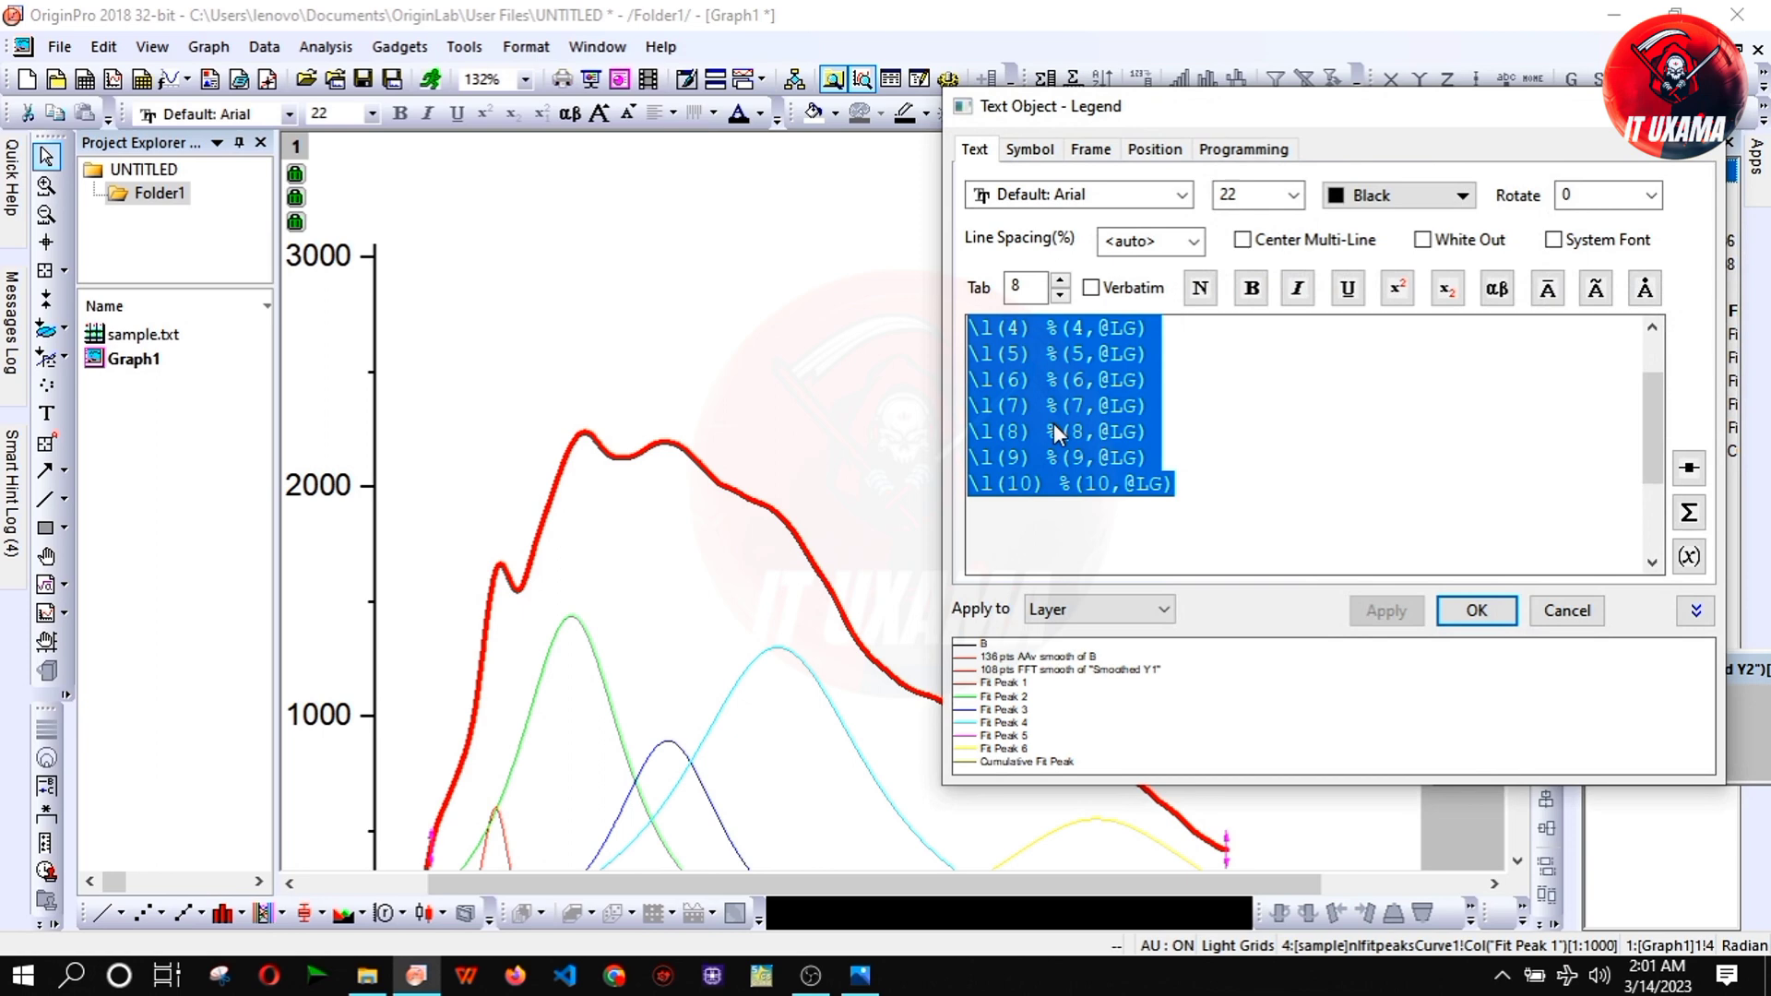
left_click_drag(1193, 503, 908, 406)
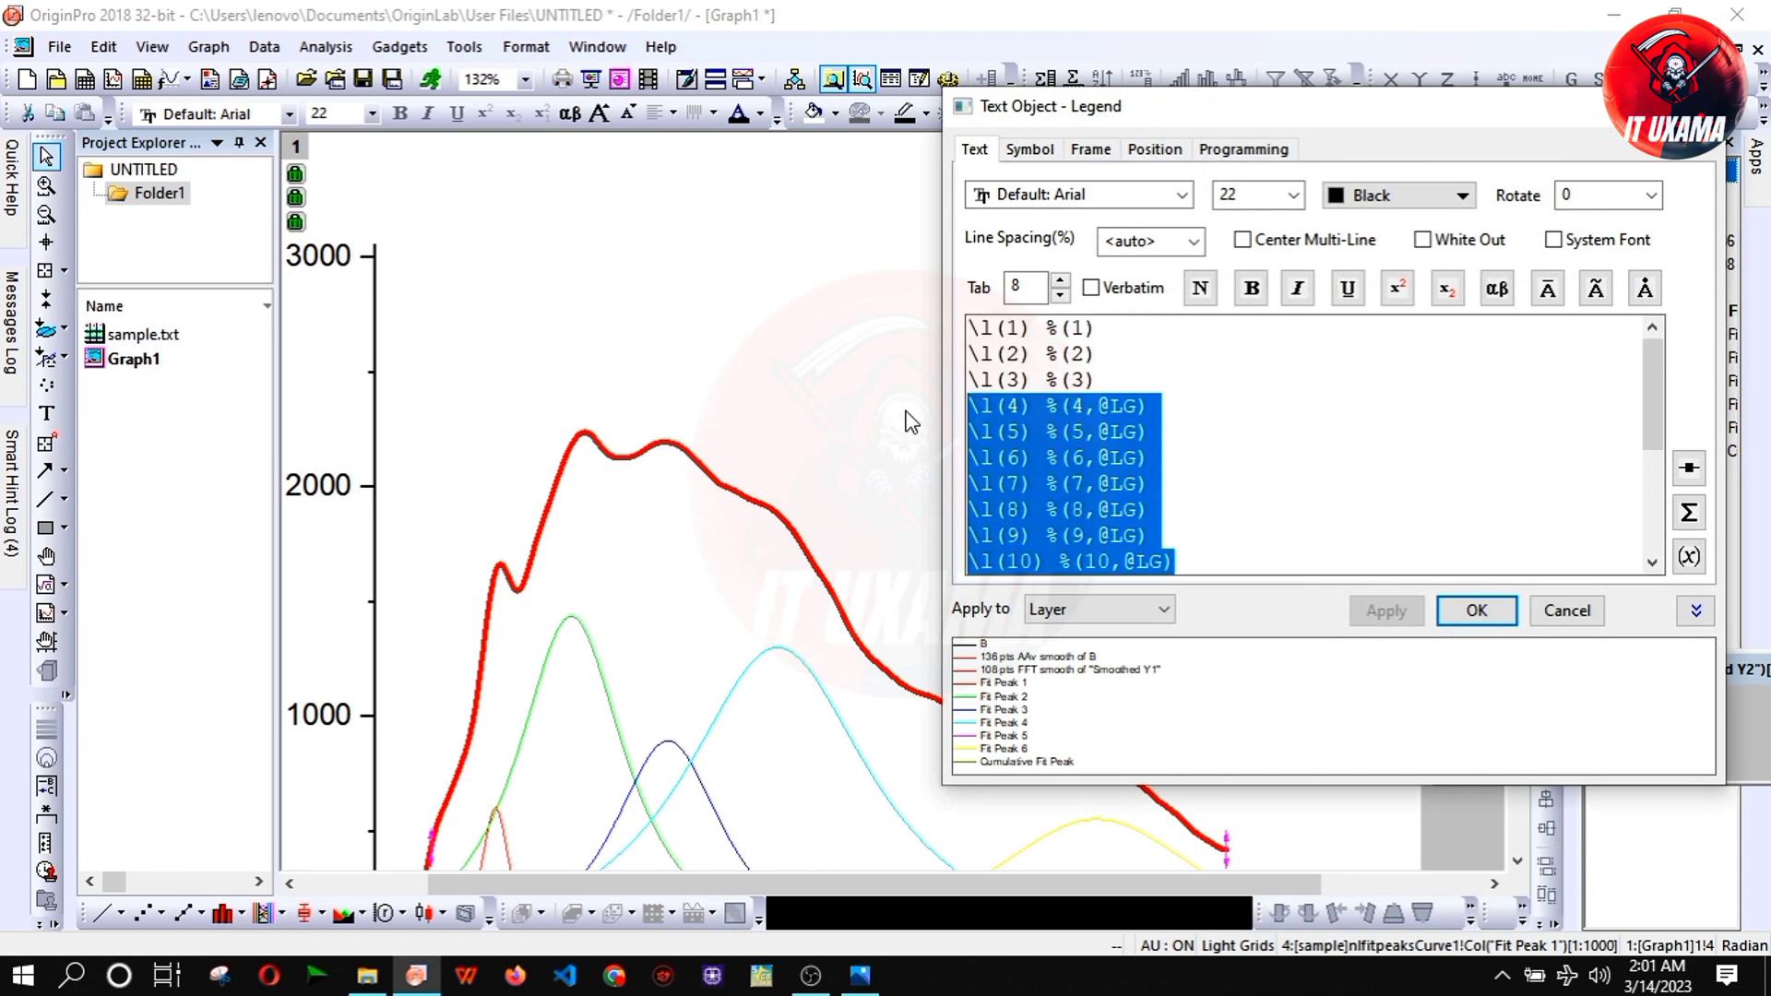
key("Delete")
left_click_drag(1104, 354, 873, 324)
key("Delete")
key("Delete")
key("Down")
key("BackSpace")
- Replace the remaining legend label with bold text "Sample" and set the legend frame to None
left_click_drag(1098, 332, 1052, 334)
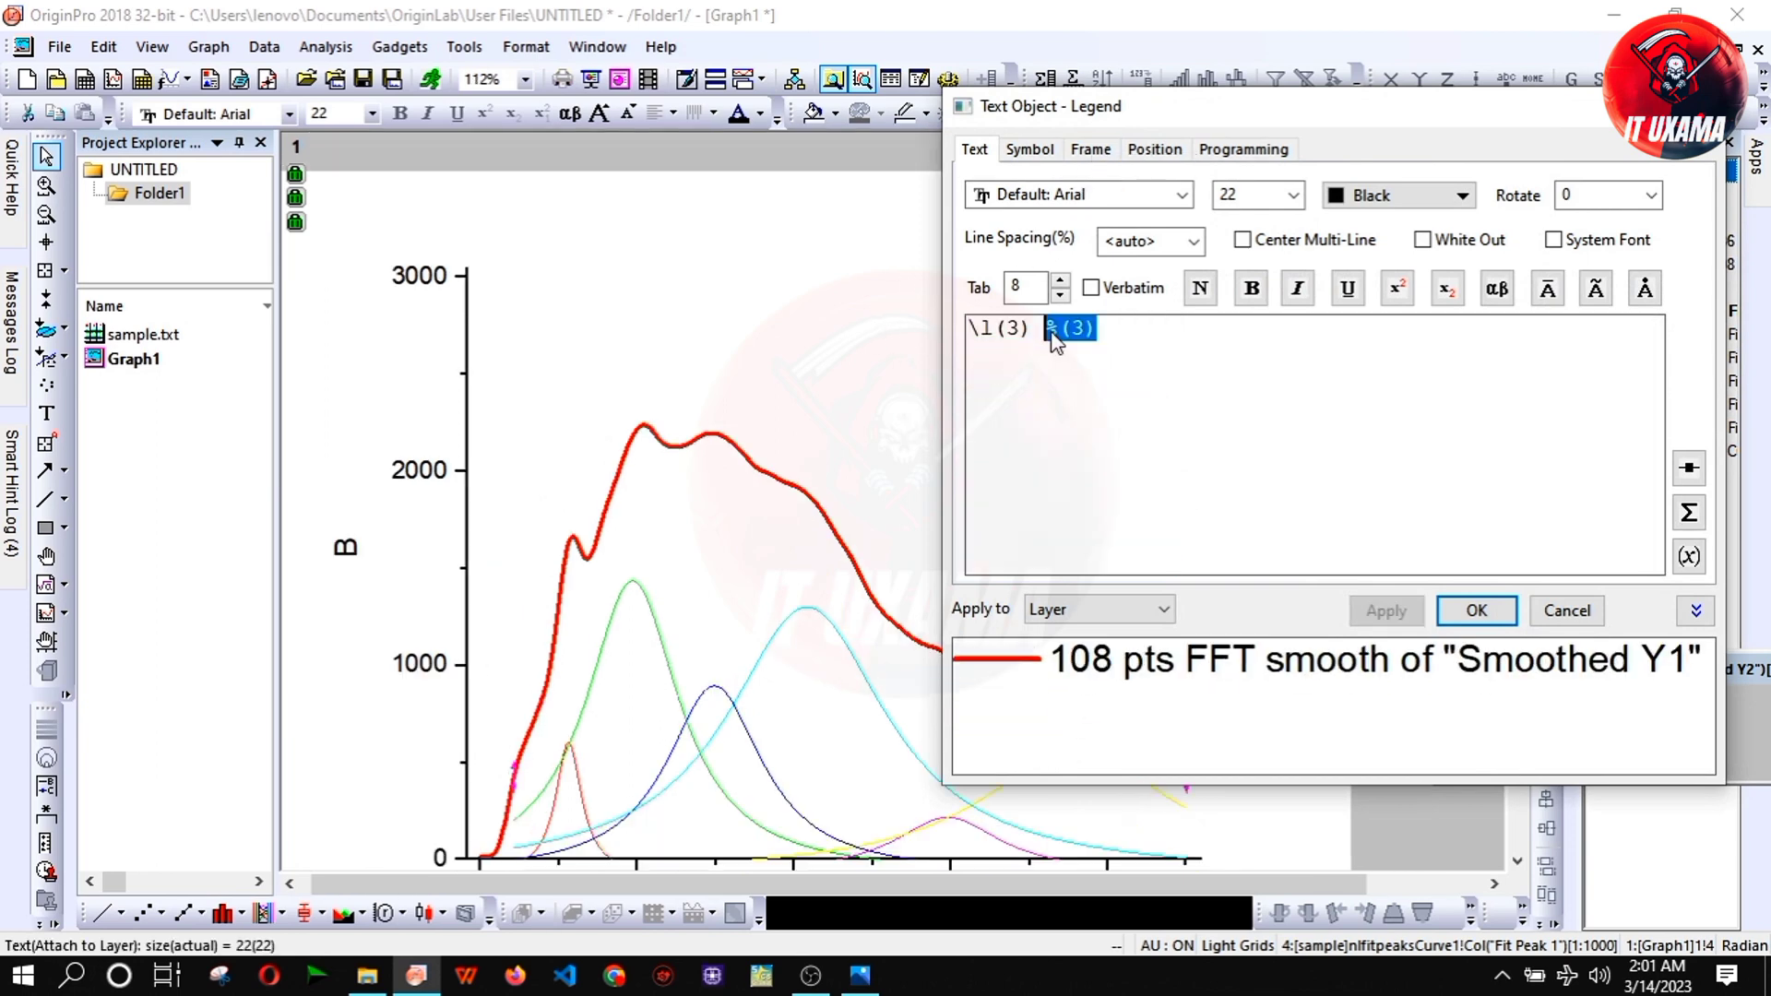
type("Sample")
double_click(1107, 328)
left_click(1250, 288)
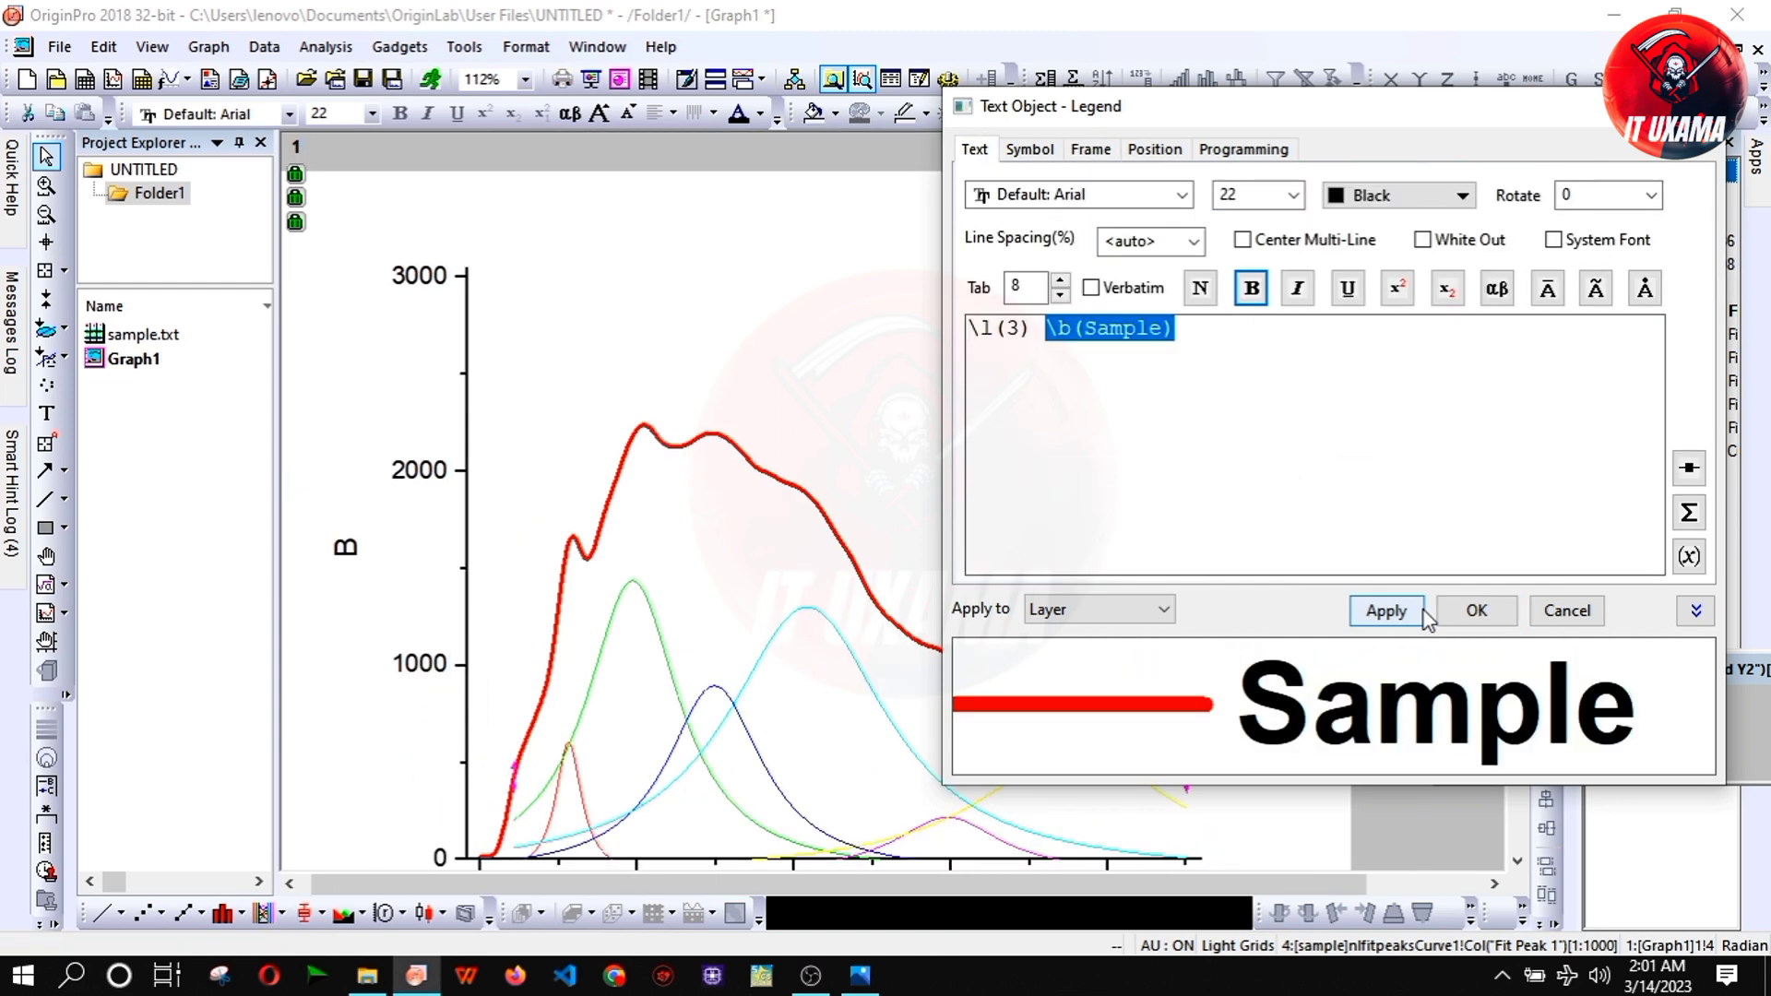
left_click(1476, 609)
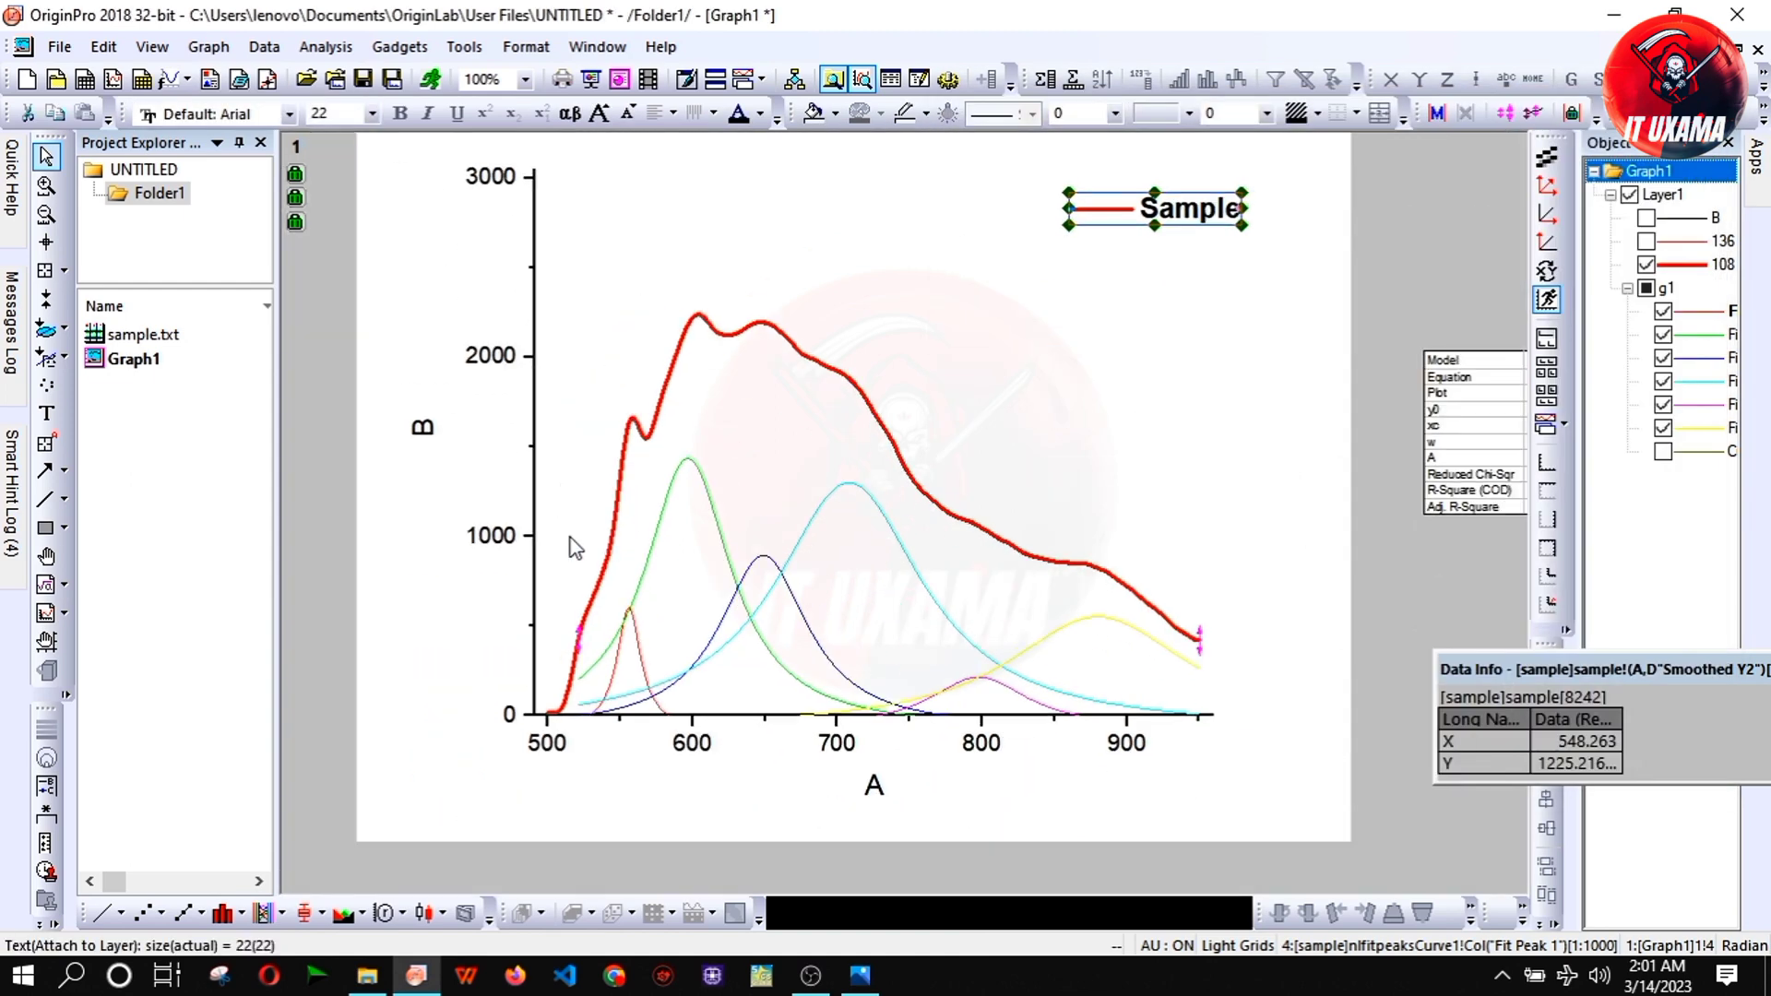
- Hide the tick labels of the left Y axis
double_click(536, 506)
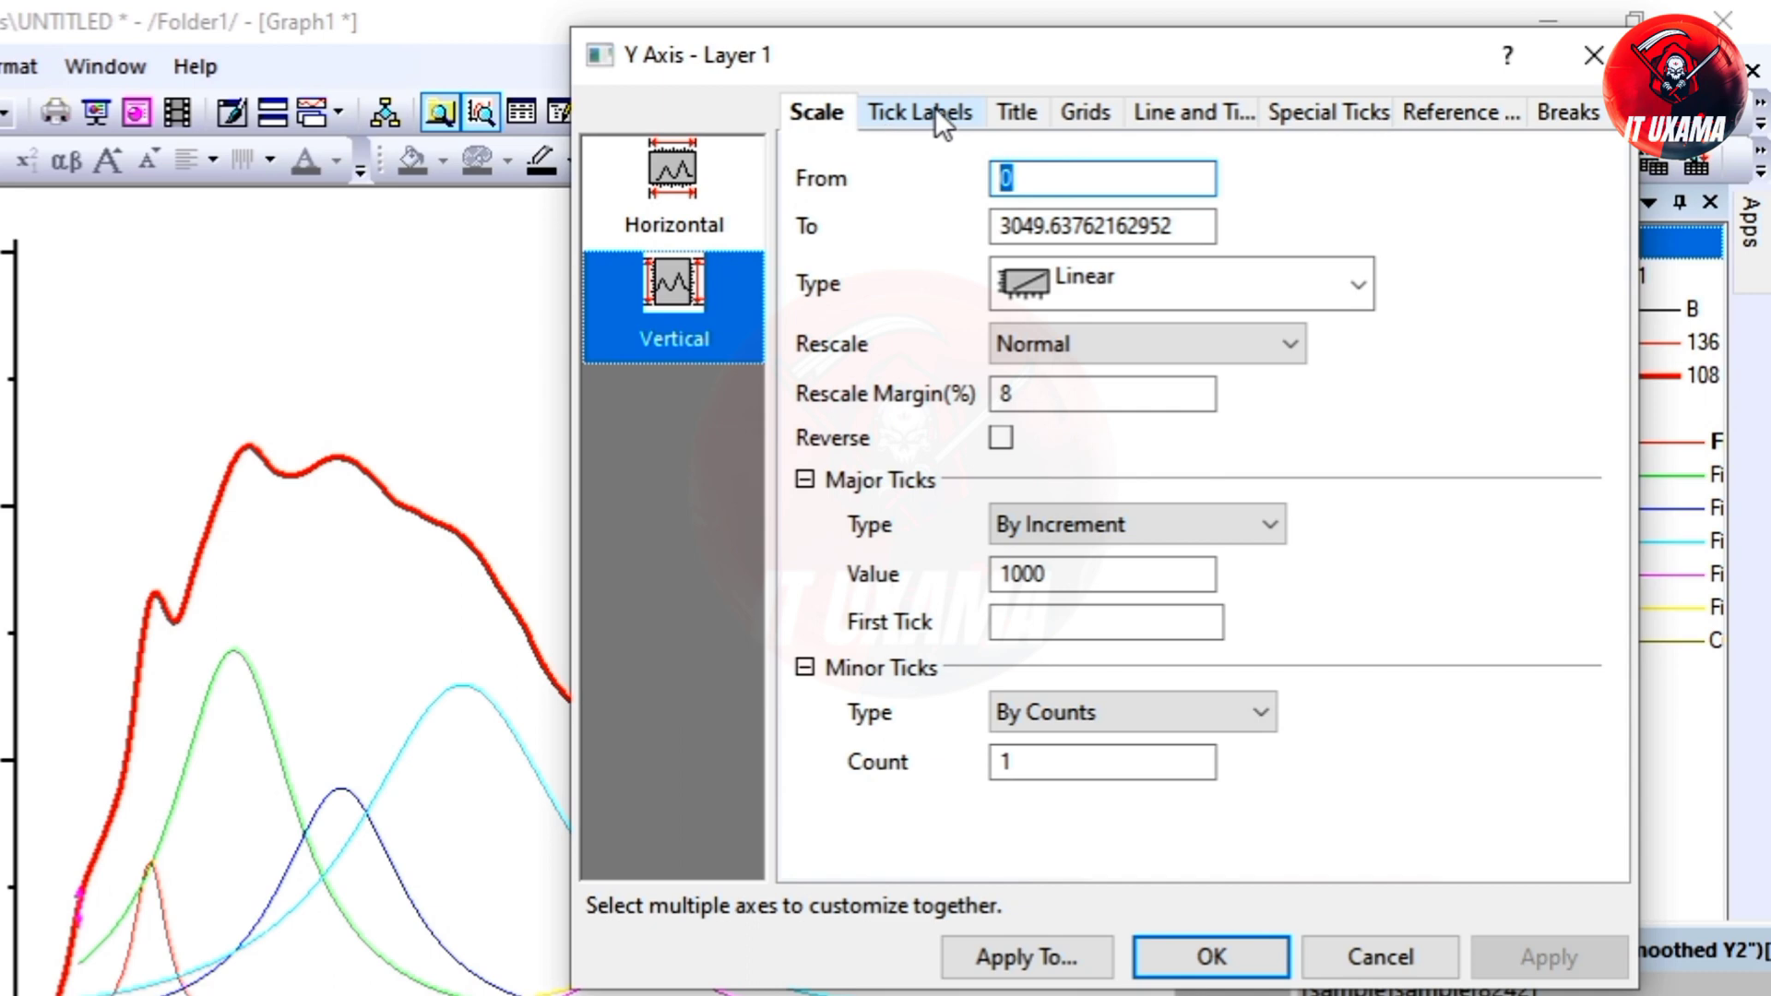
left_click(933, 111)
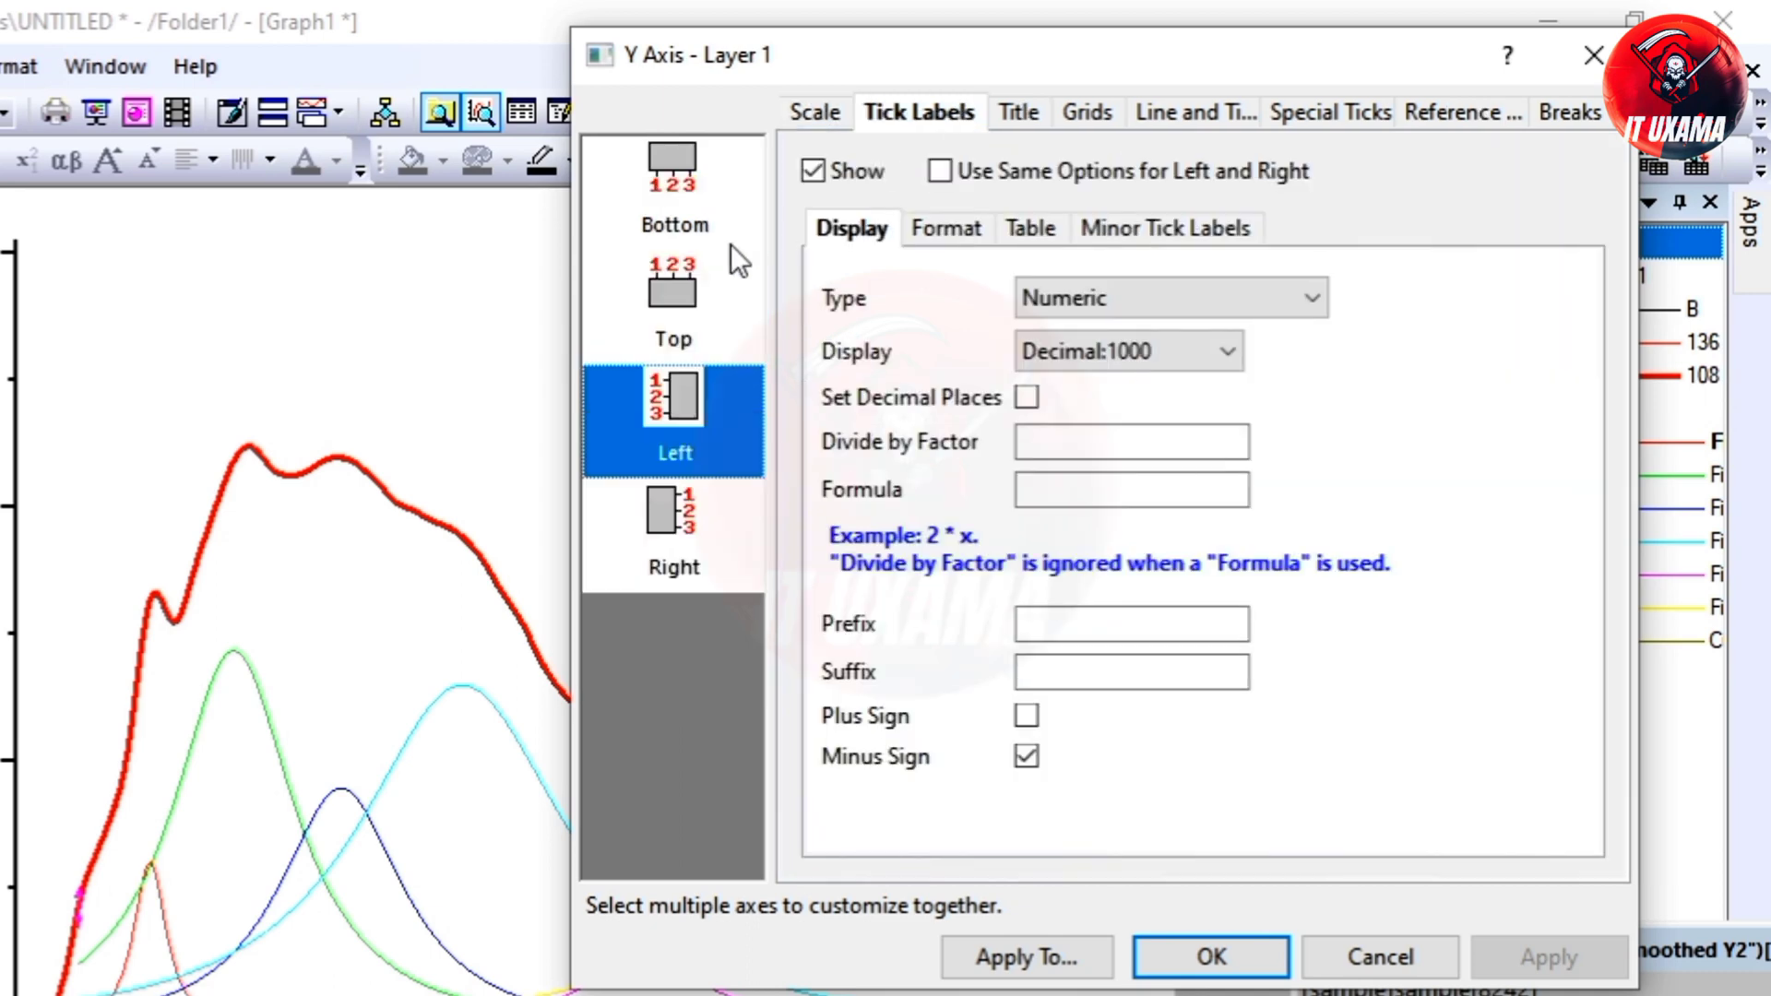
left_click(816, 169)
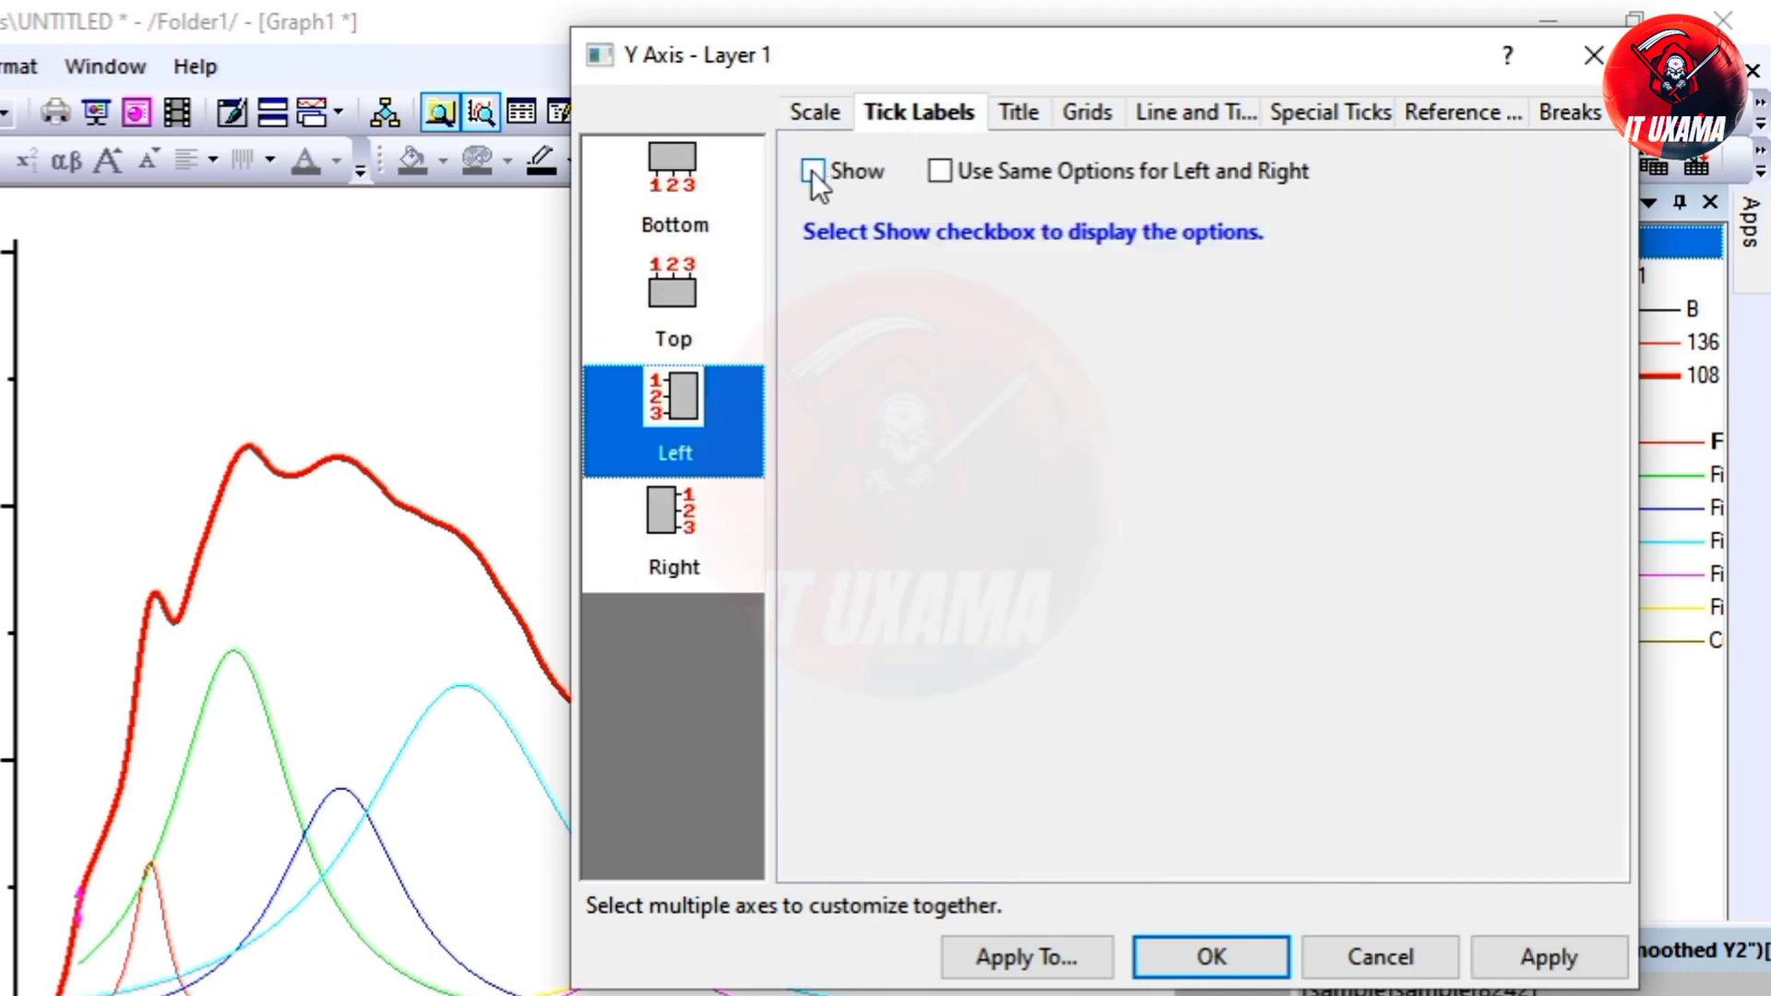
- Hide the left axis line and set its major and minor tick styles to None
left_click(1153, 113)
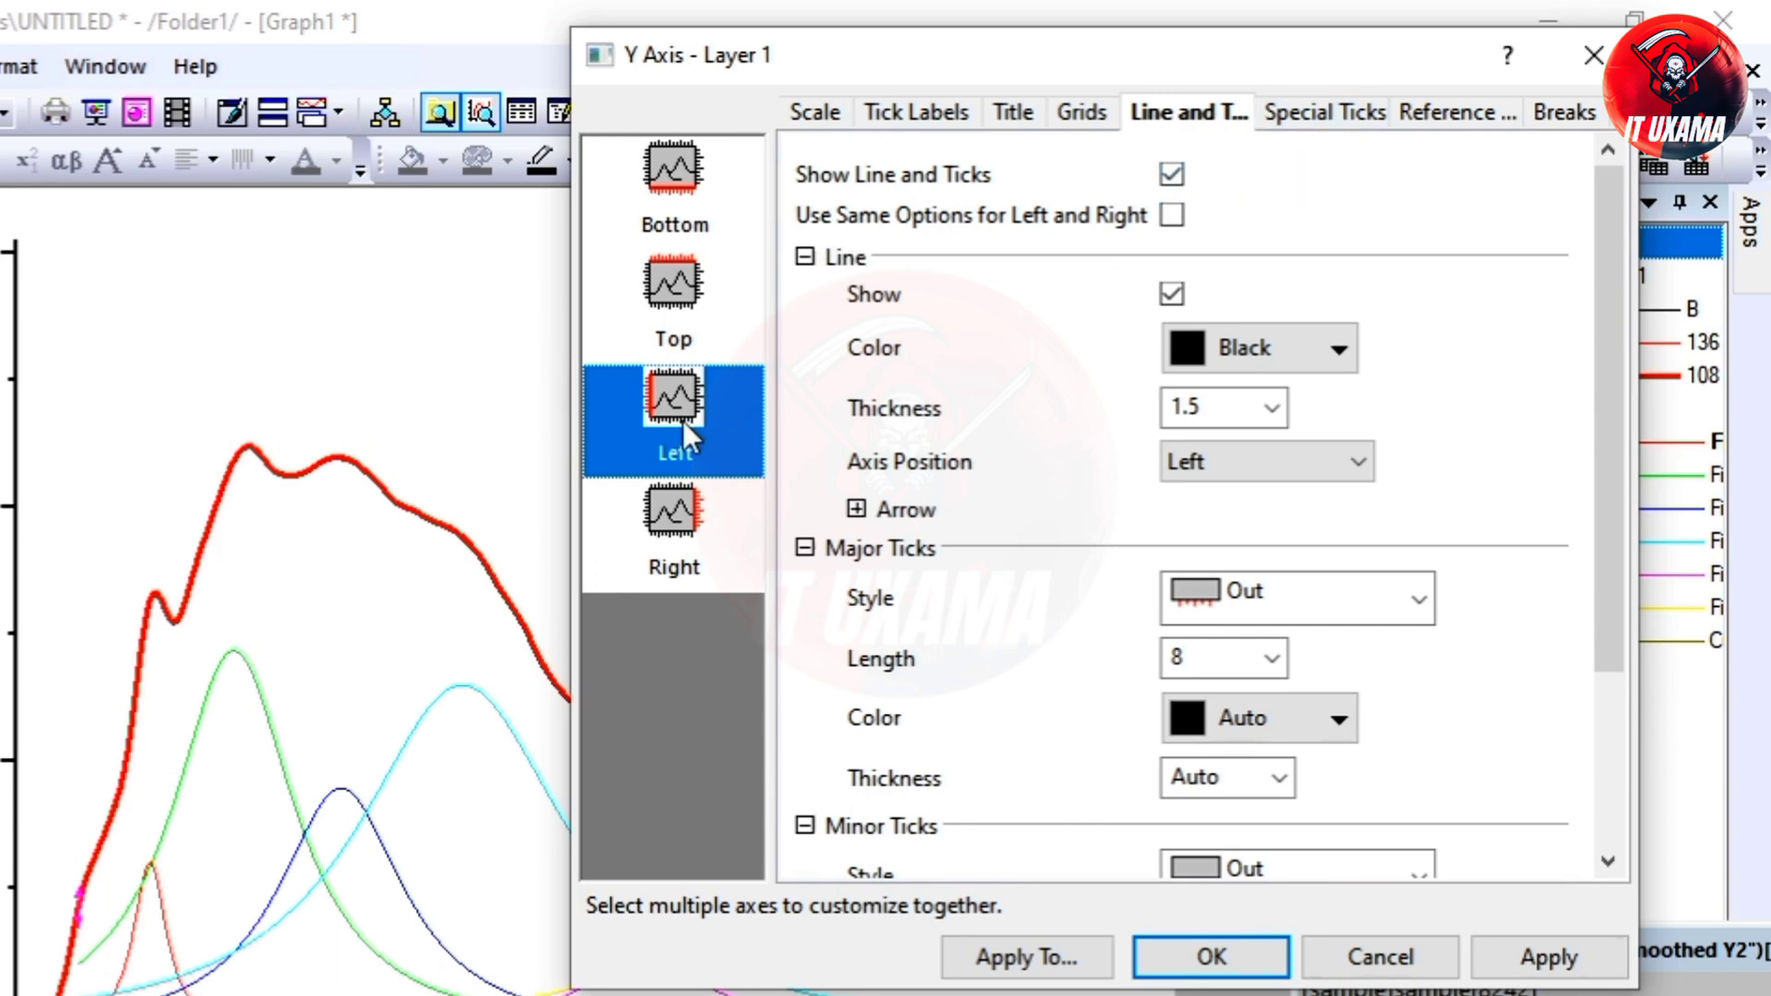
left_click(1171, 293)
left_click(1308, 598)
left_click(1311, 755)
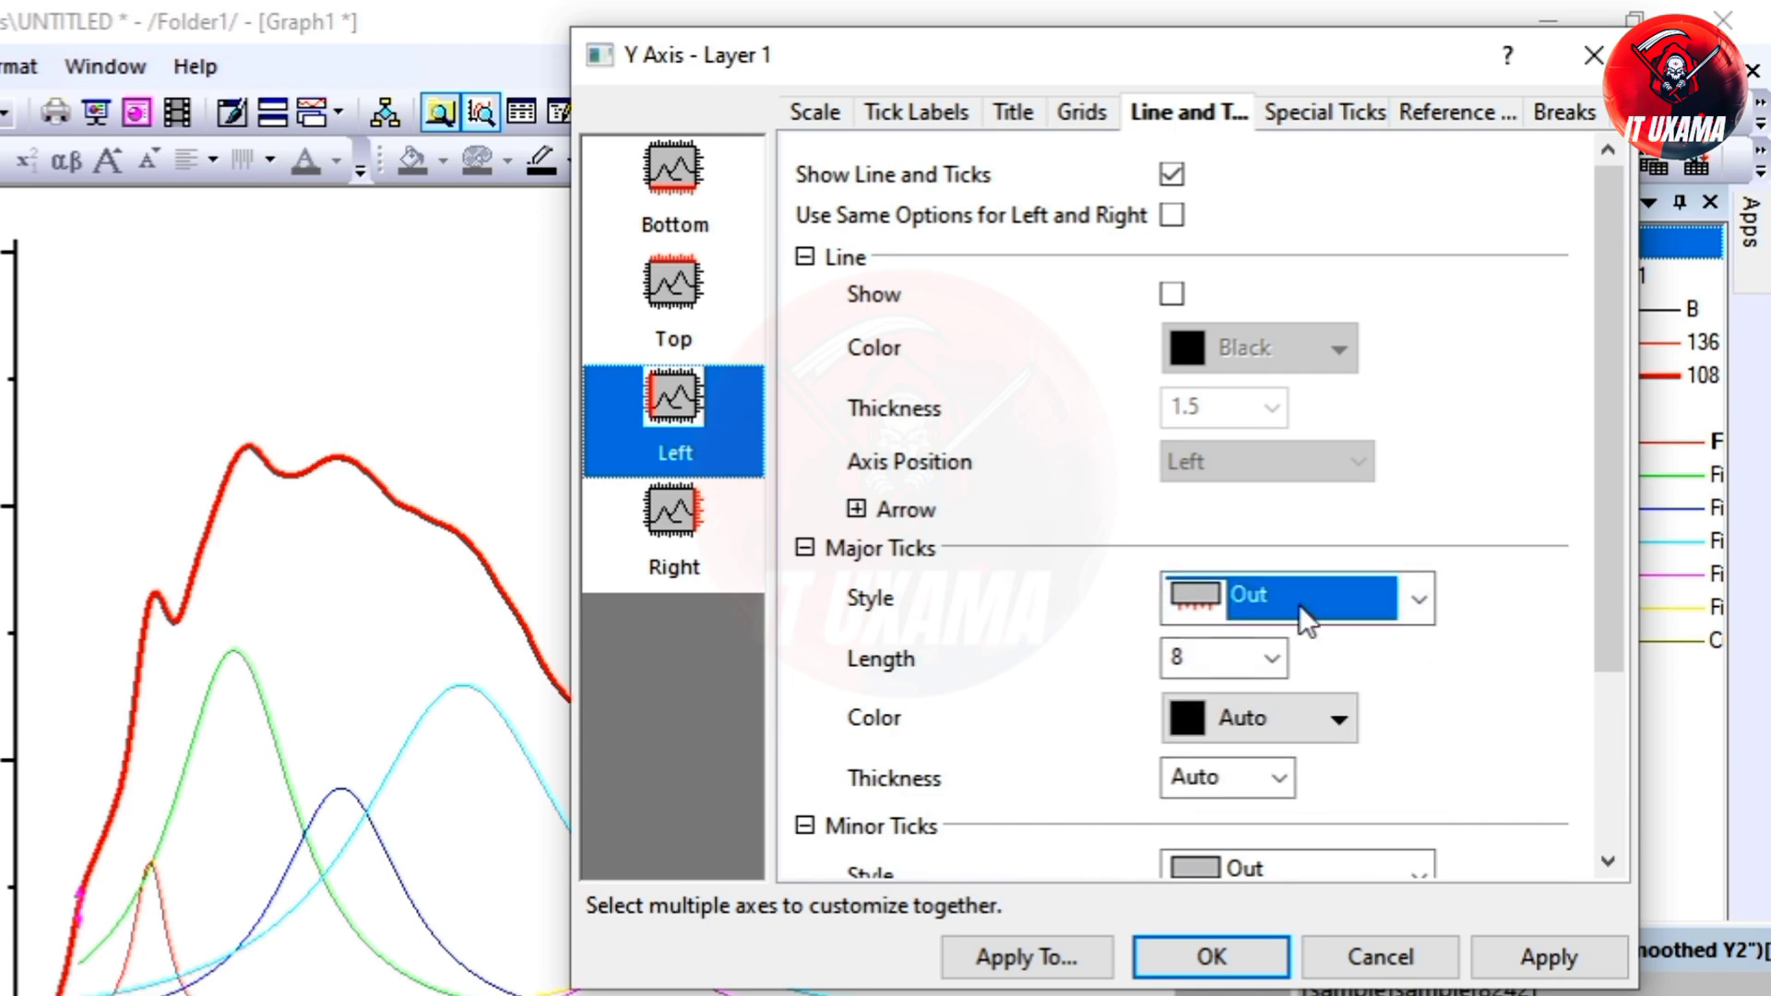
left_click(1299, 605)
left_click(1322, 773)
left_click(1353, 866)
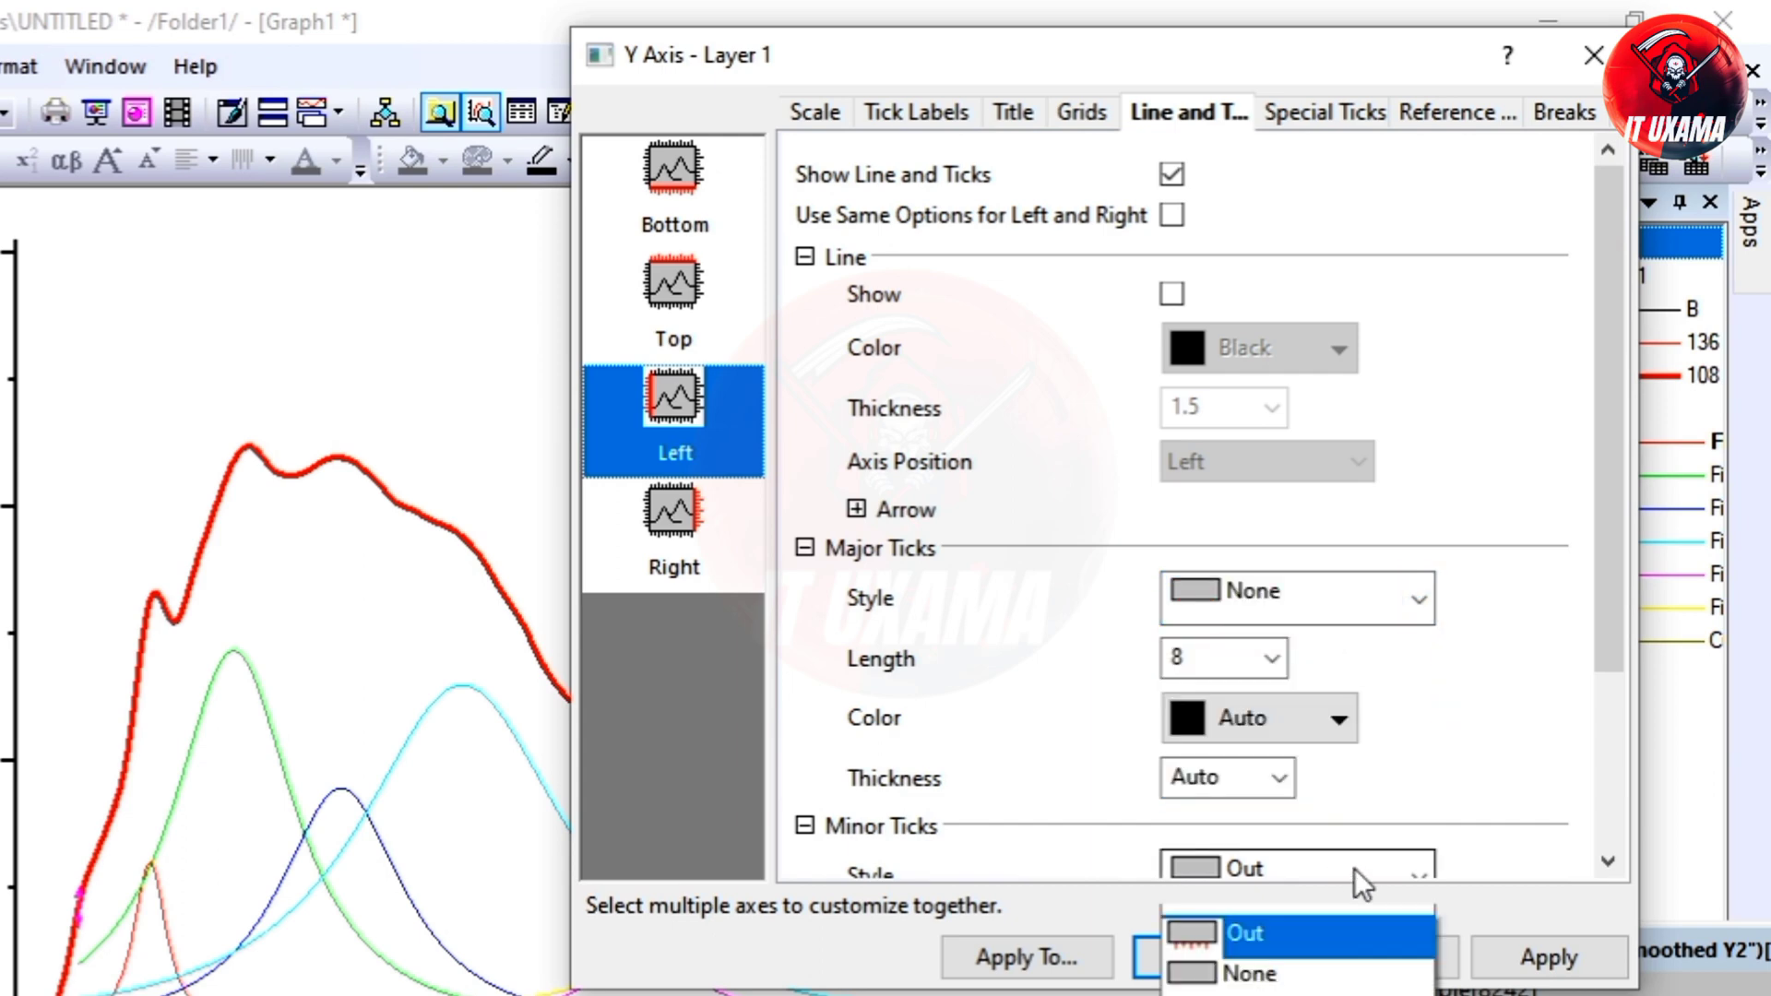
left_click(1309, 995)
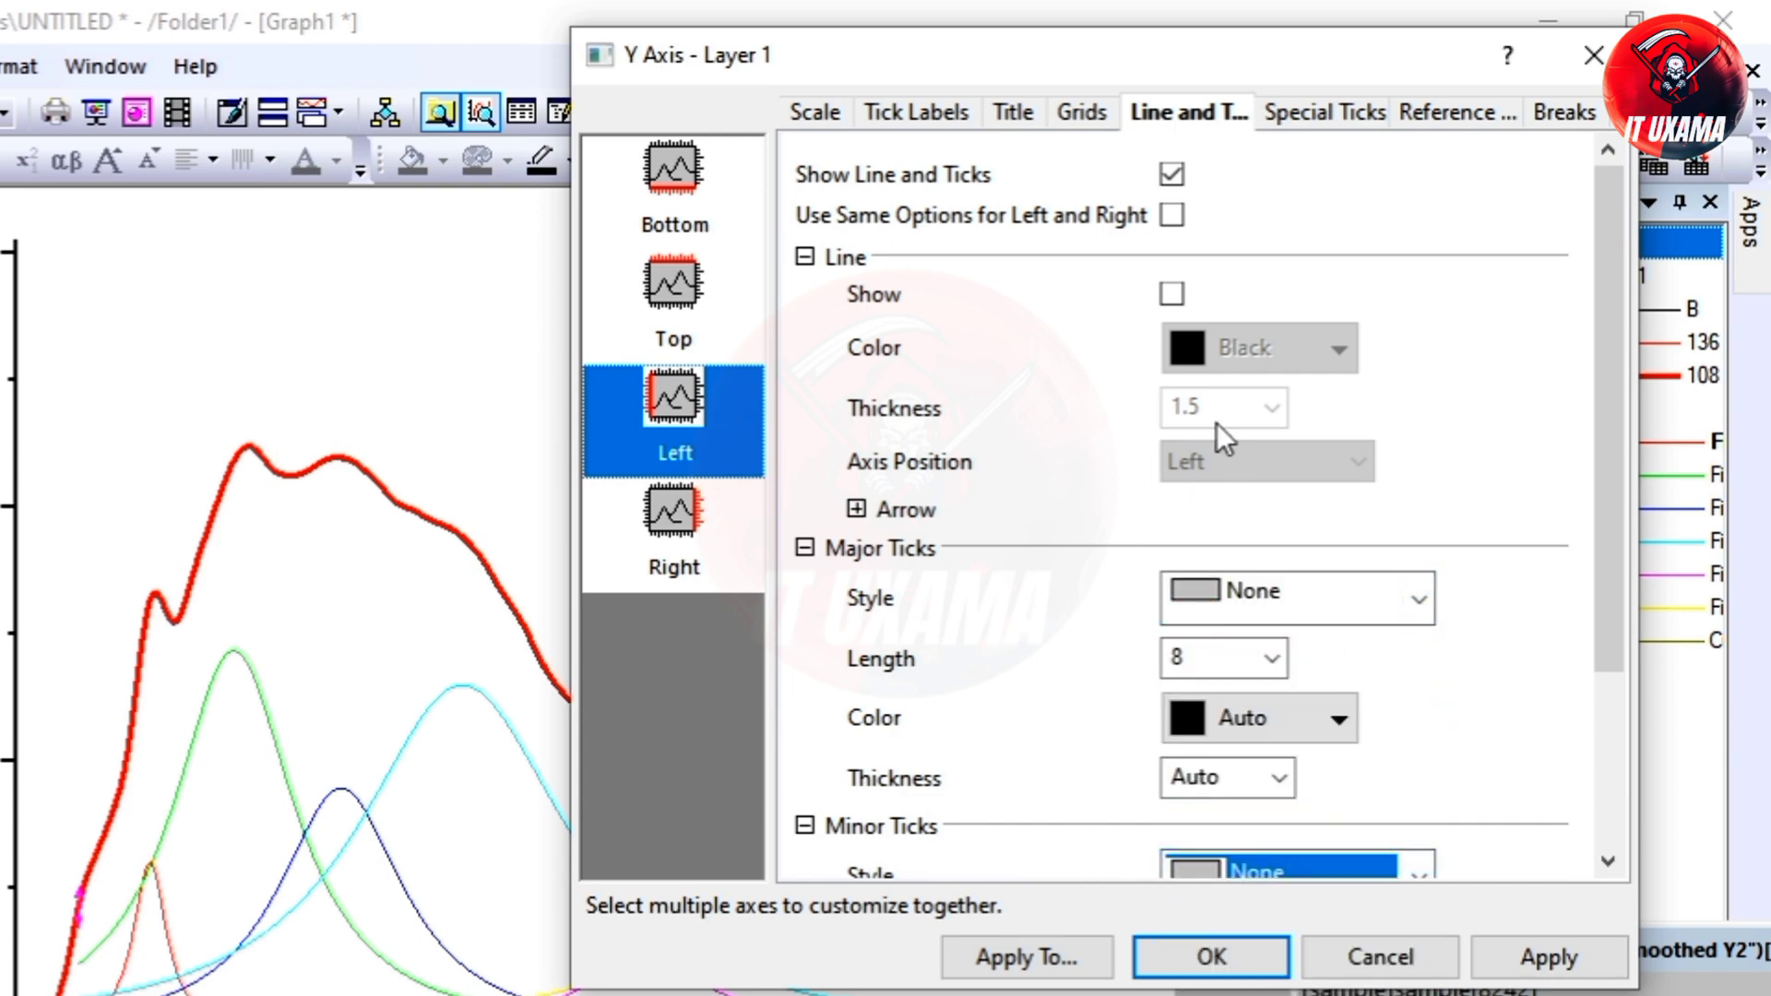
- Show the left axis line again and set its thickness to 3
left_click(1171, 293)
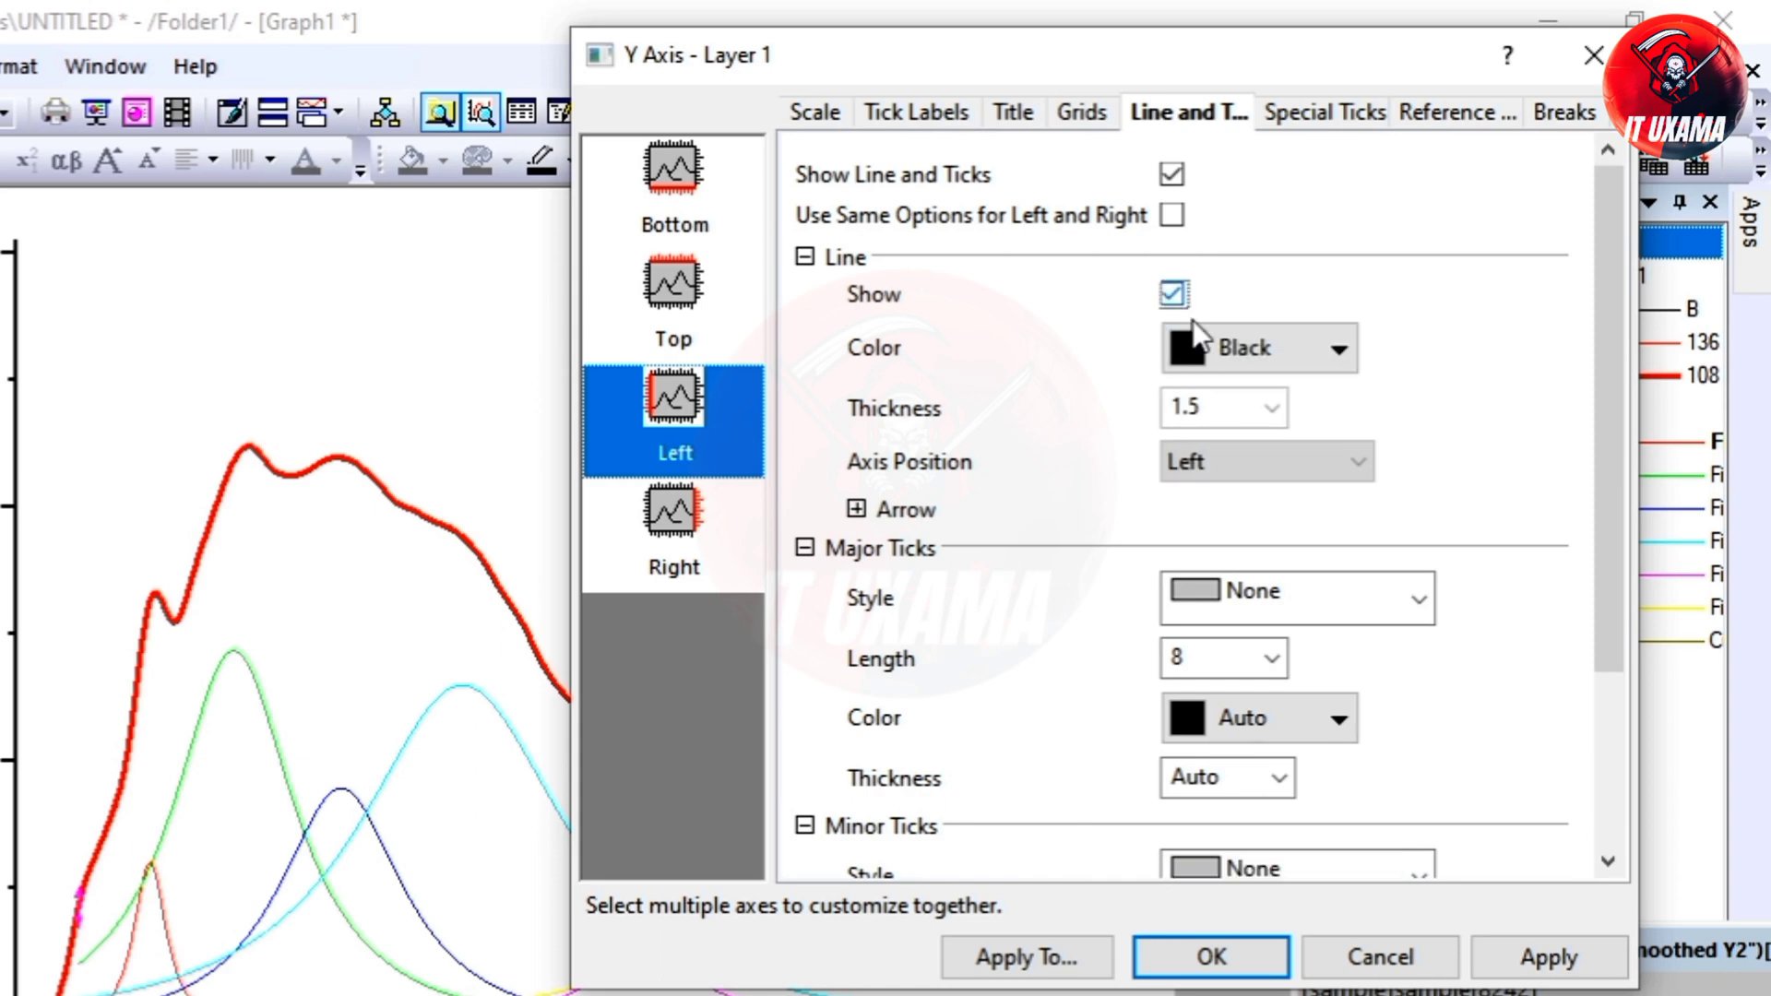
left_click(1271, 407)
left_click(1249, 579)
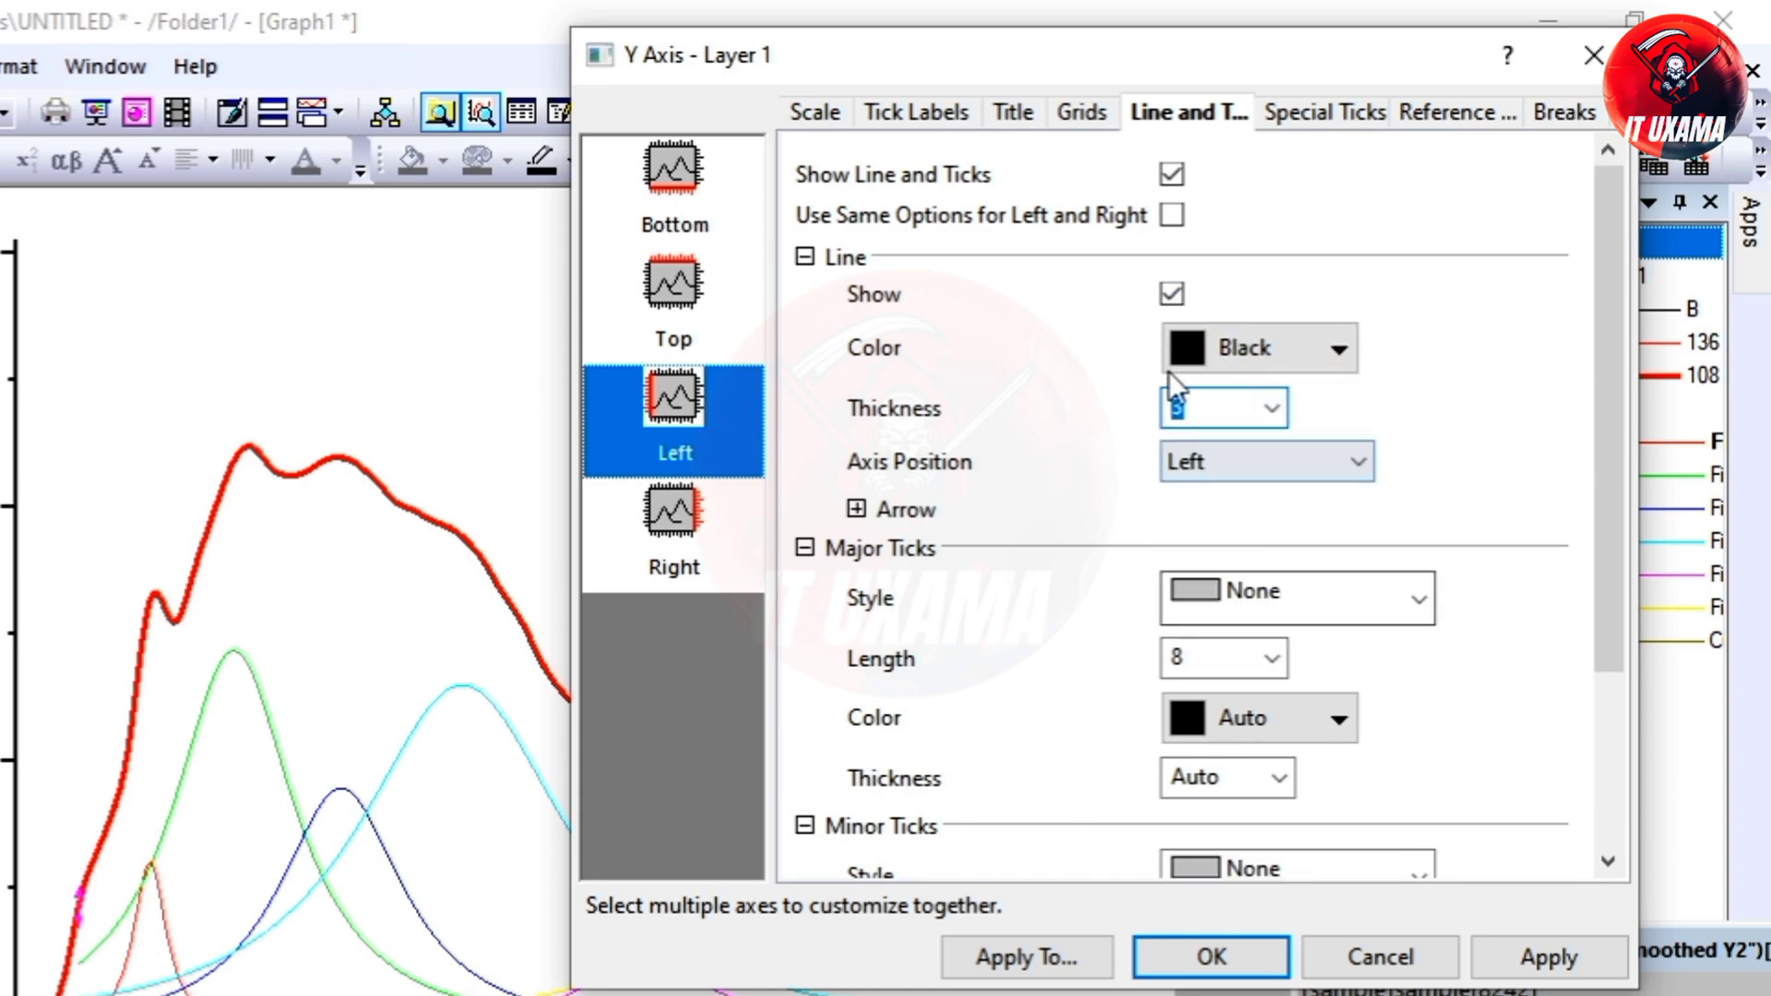
- Show the right axis line and ticks using the same options as the left axis
left_click(651, 539)
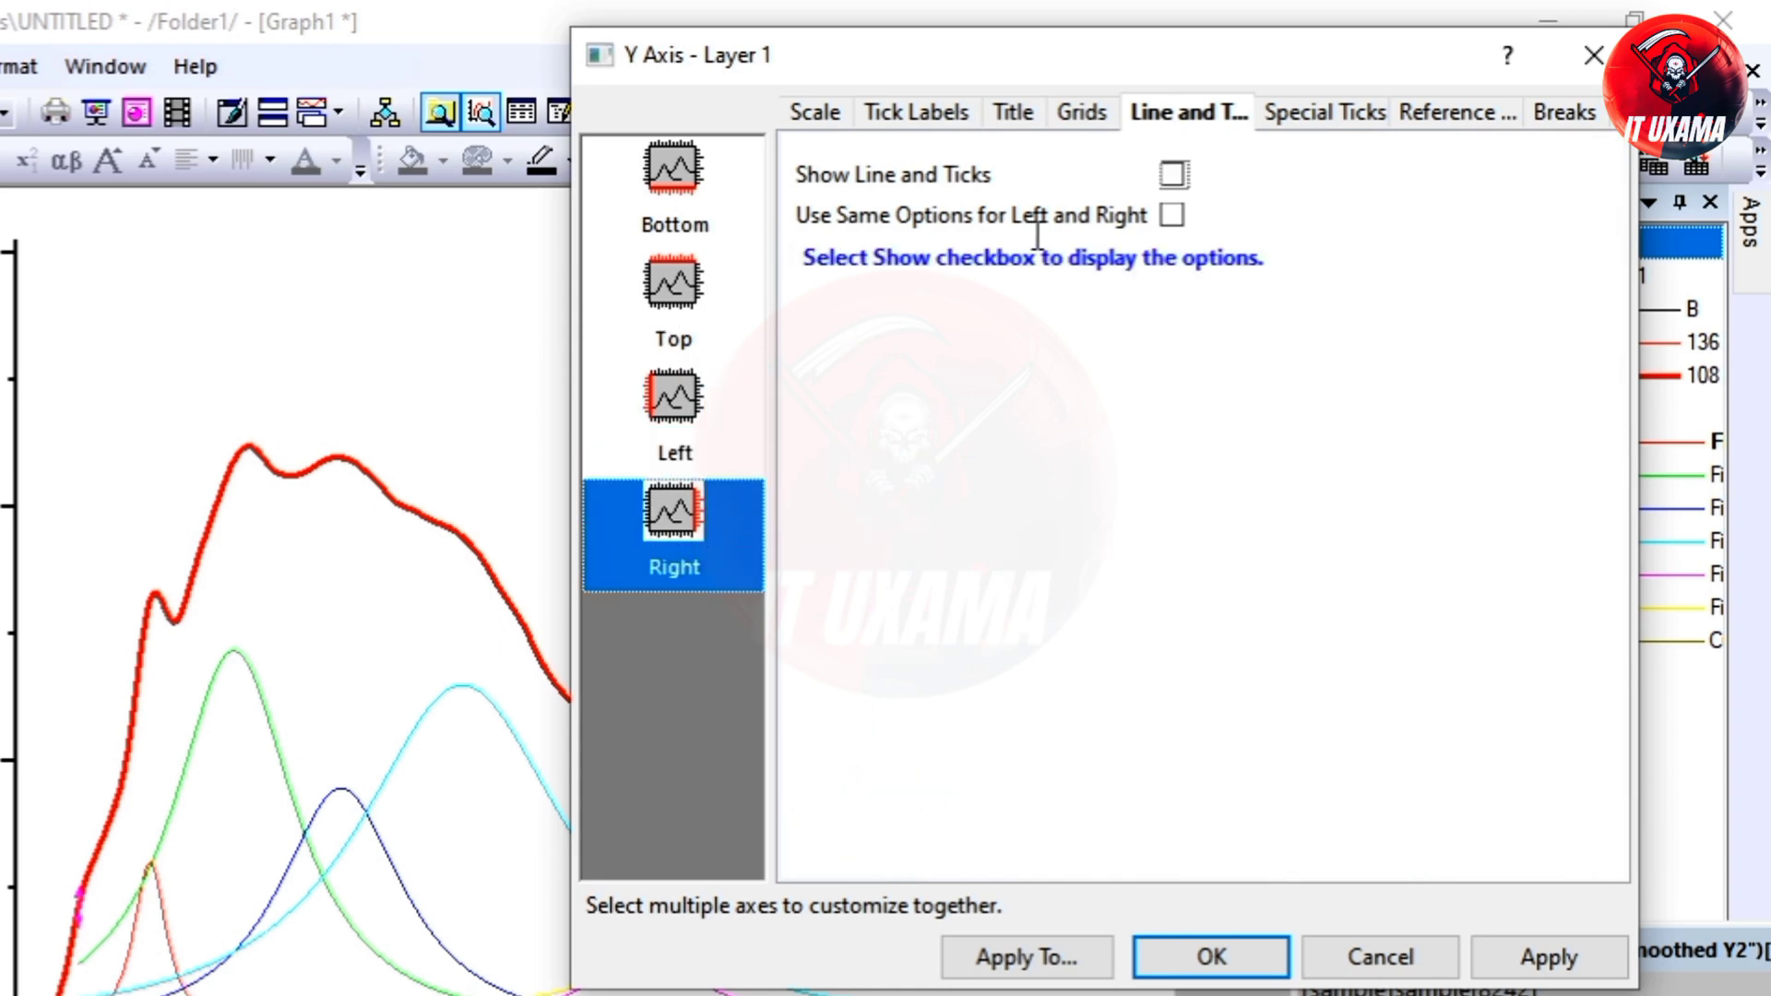
left_click(1180, 174)
left_click(1173, 215)
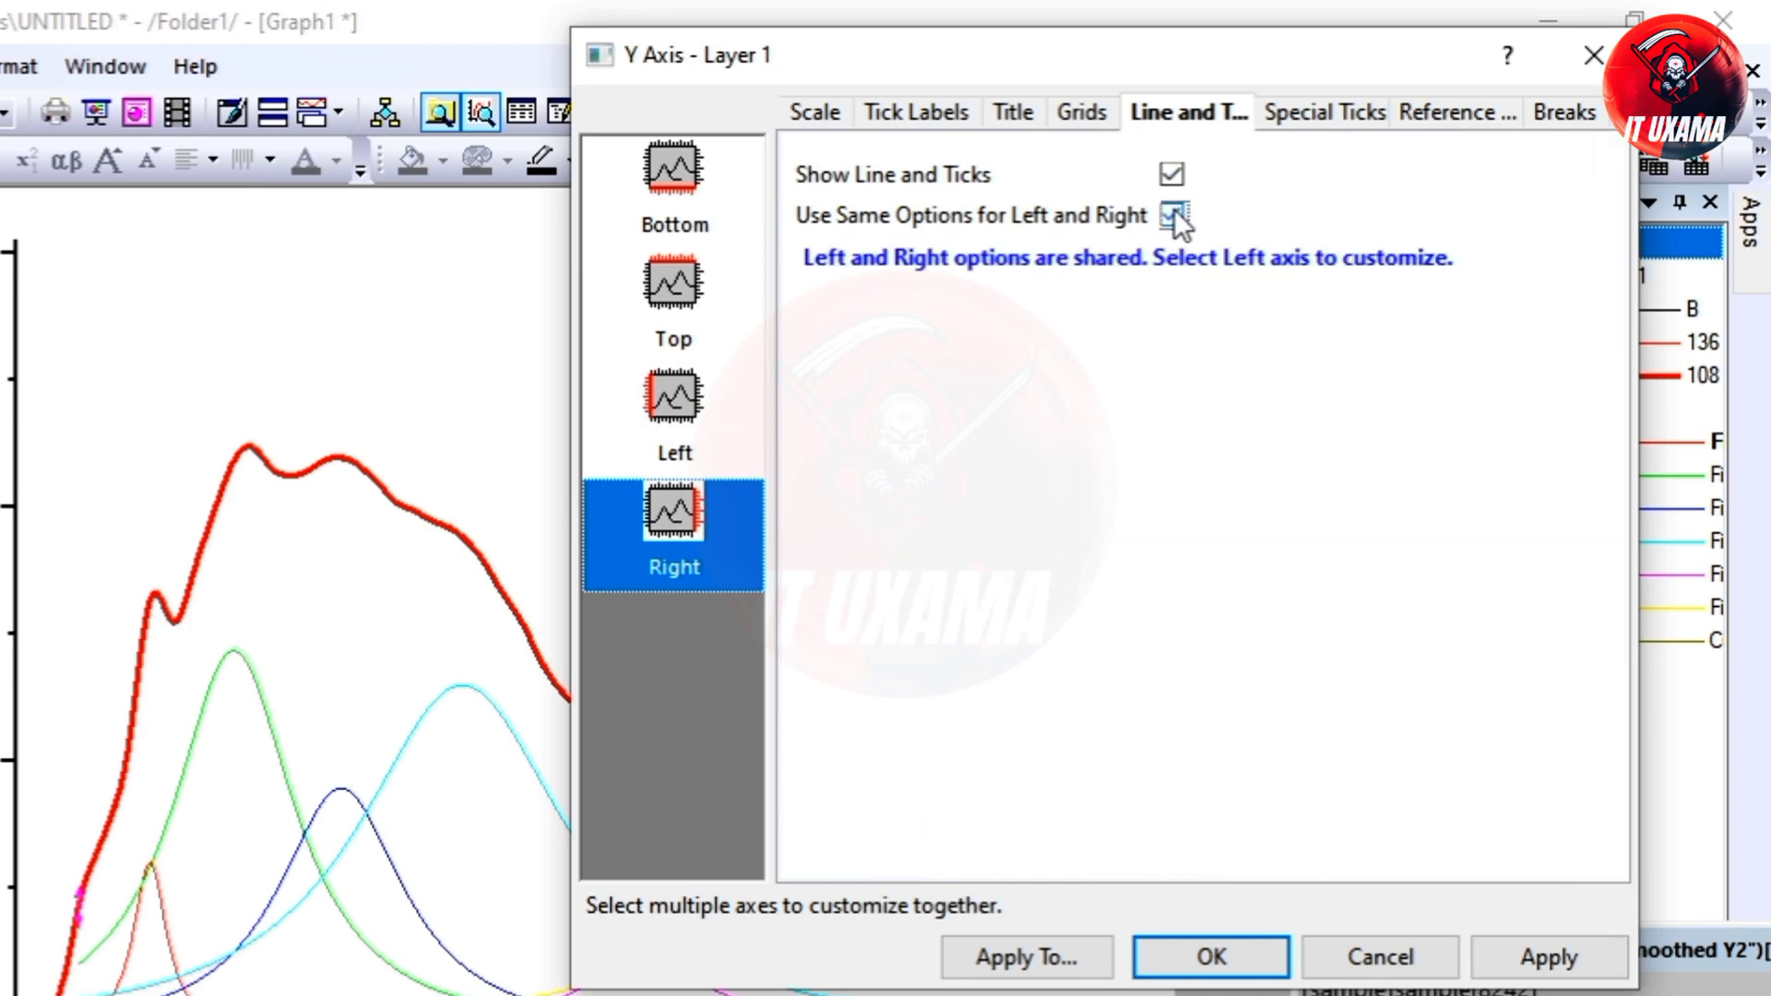
- Show the top axis line with thickness 3 and set its major and minor tick styles to None
left_click(707, 285)
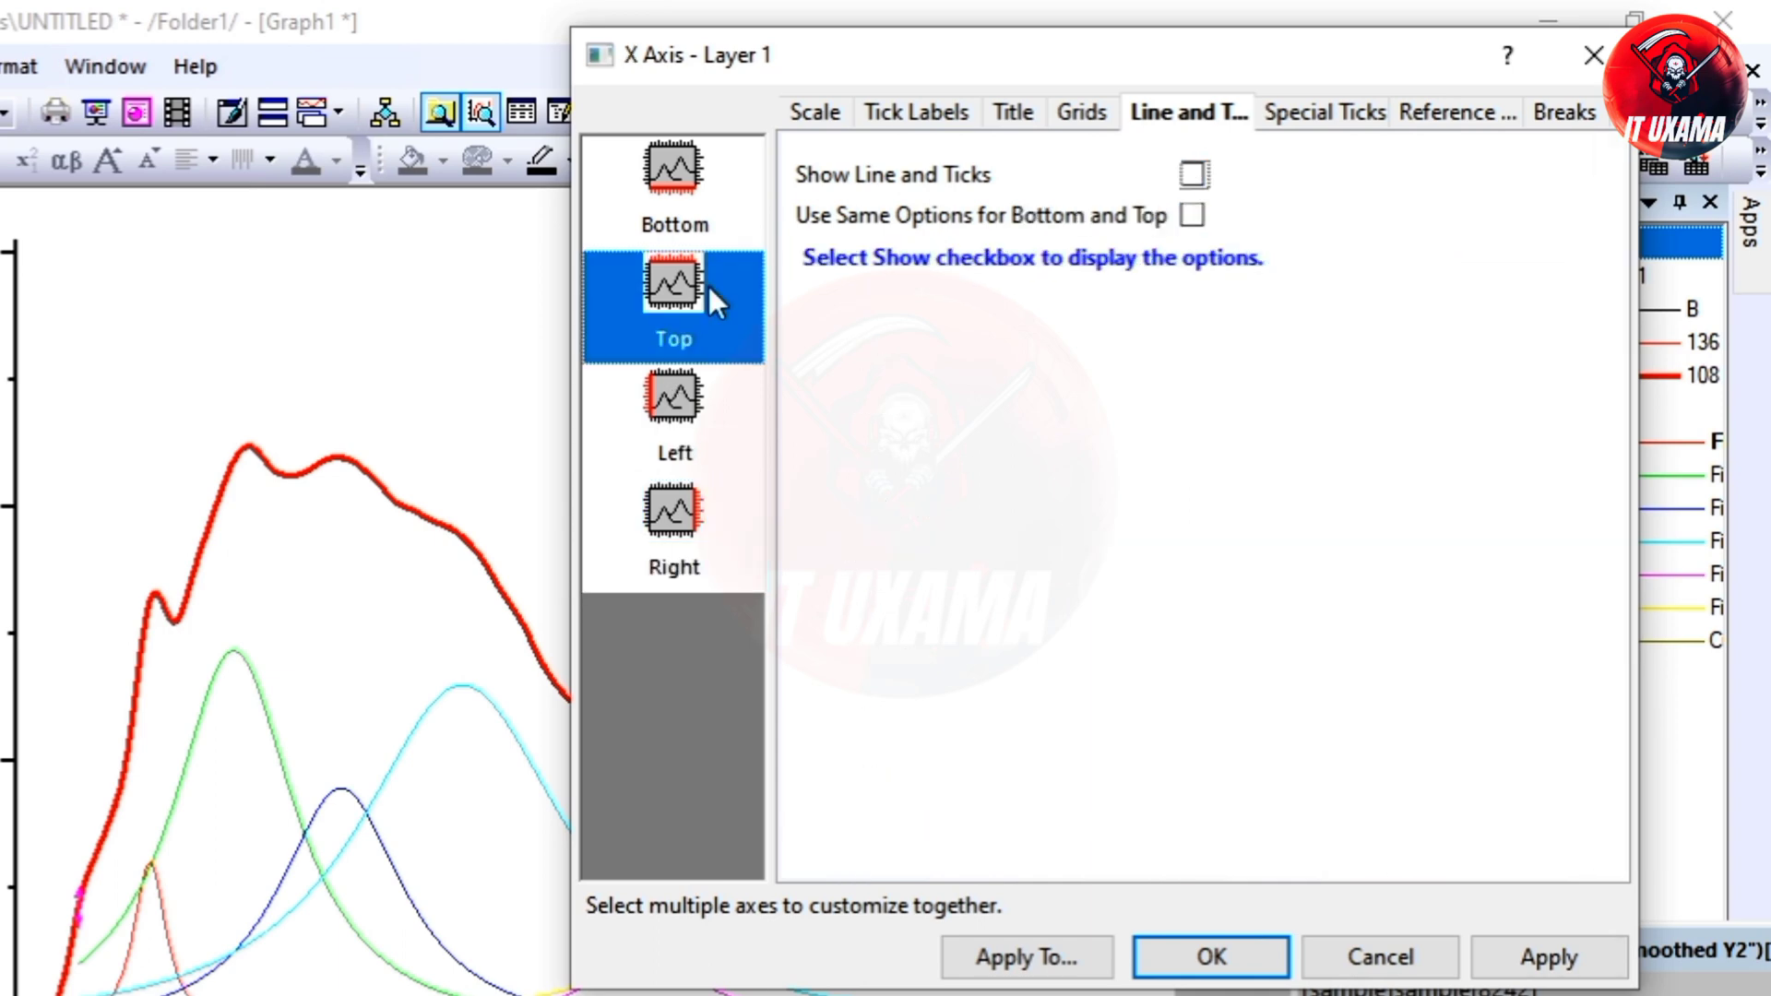
left_click(1194, 177)
left_click(1291, 407)
left_click(1282, 593)
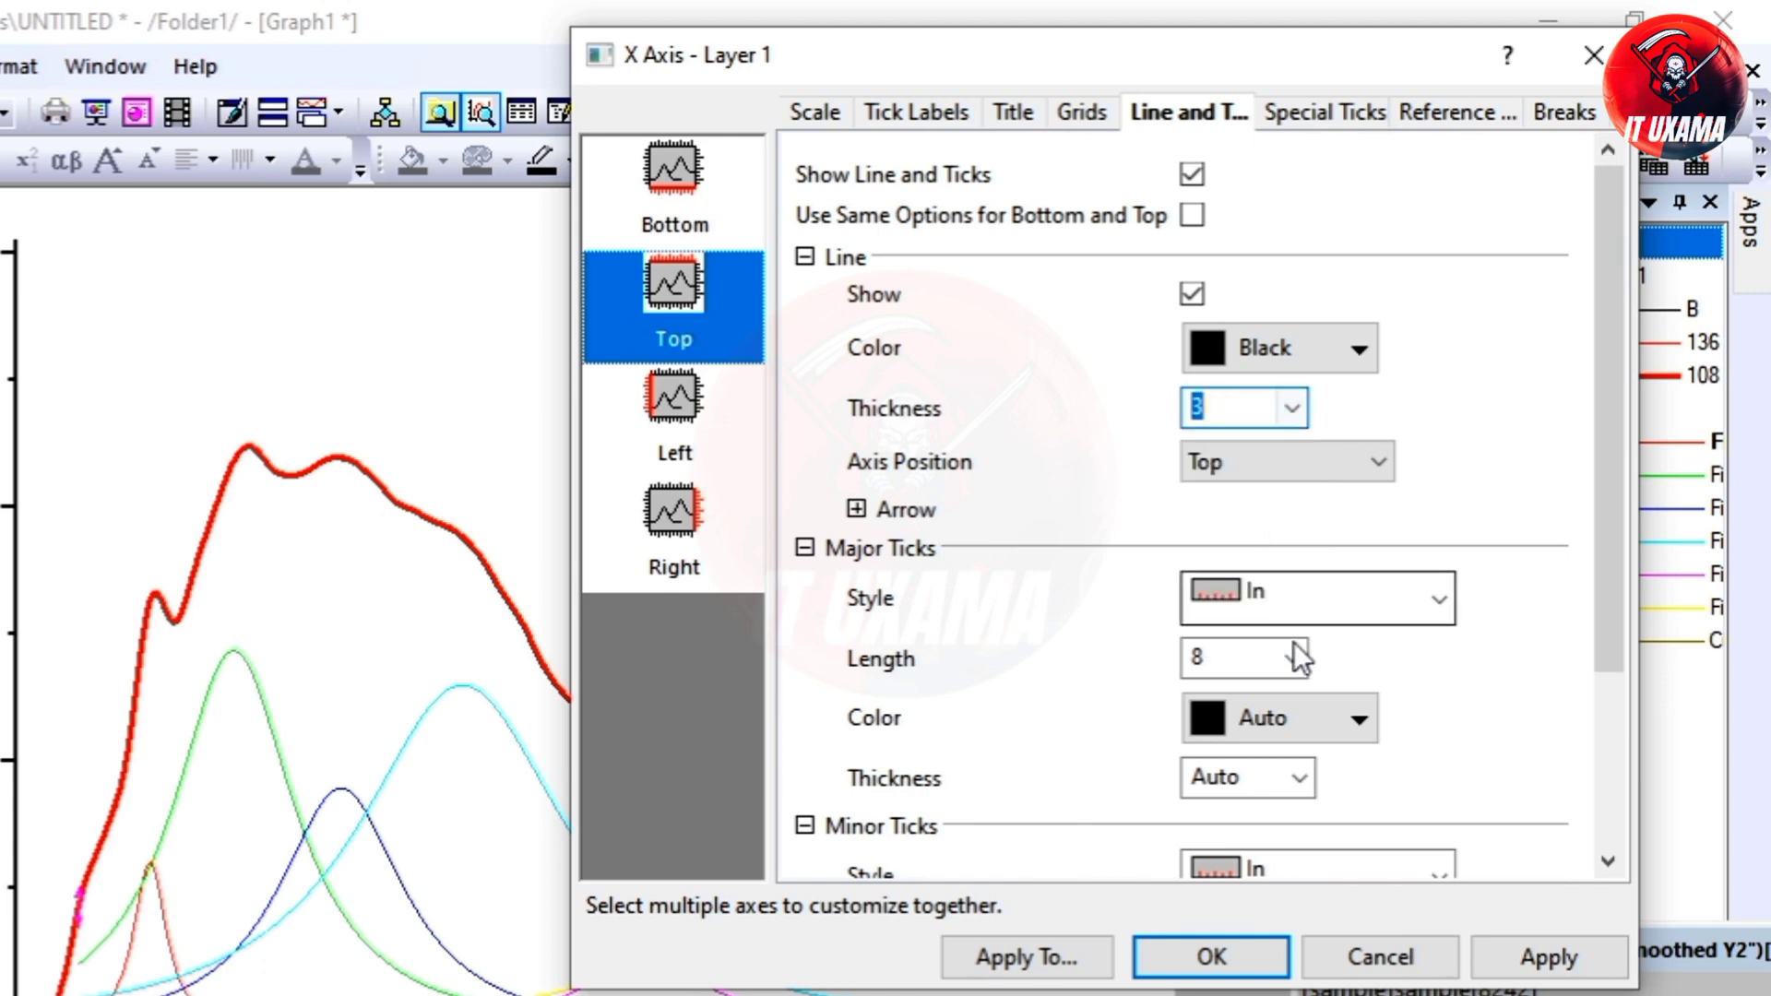
left_click(1371, 595)
left_click(1365, 788)
left_click(1374, 871)
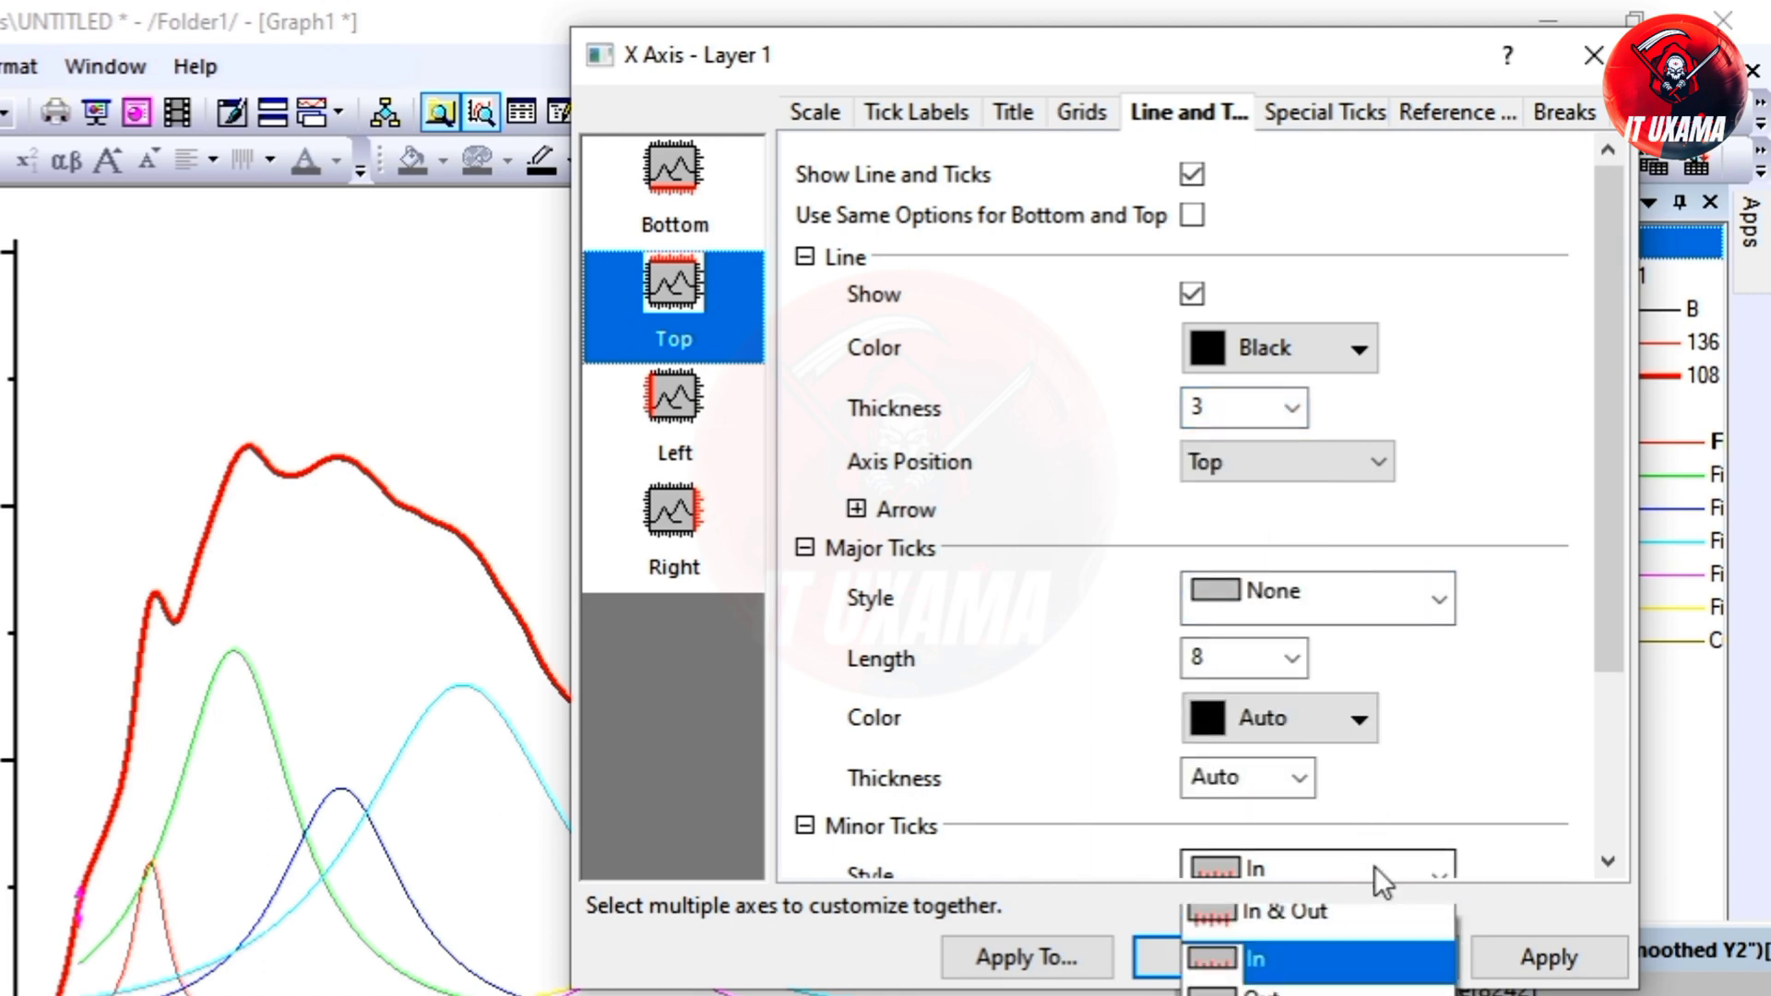
left_click(1365, 995)
- Set the bottom axis line thickness to 3 and confirm the axis settings
left_click(649, 183)
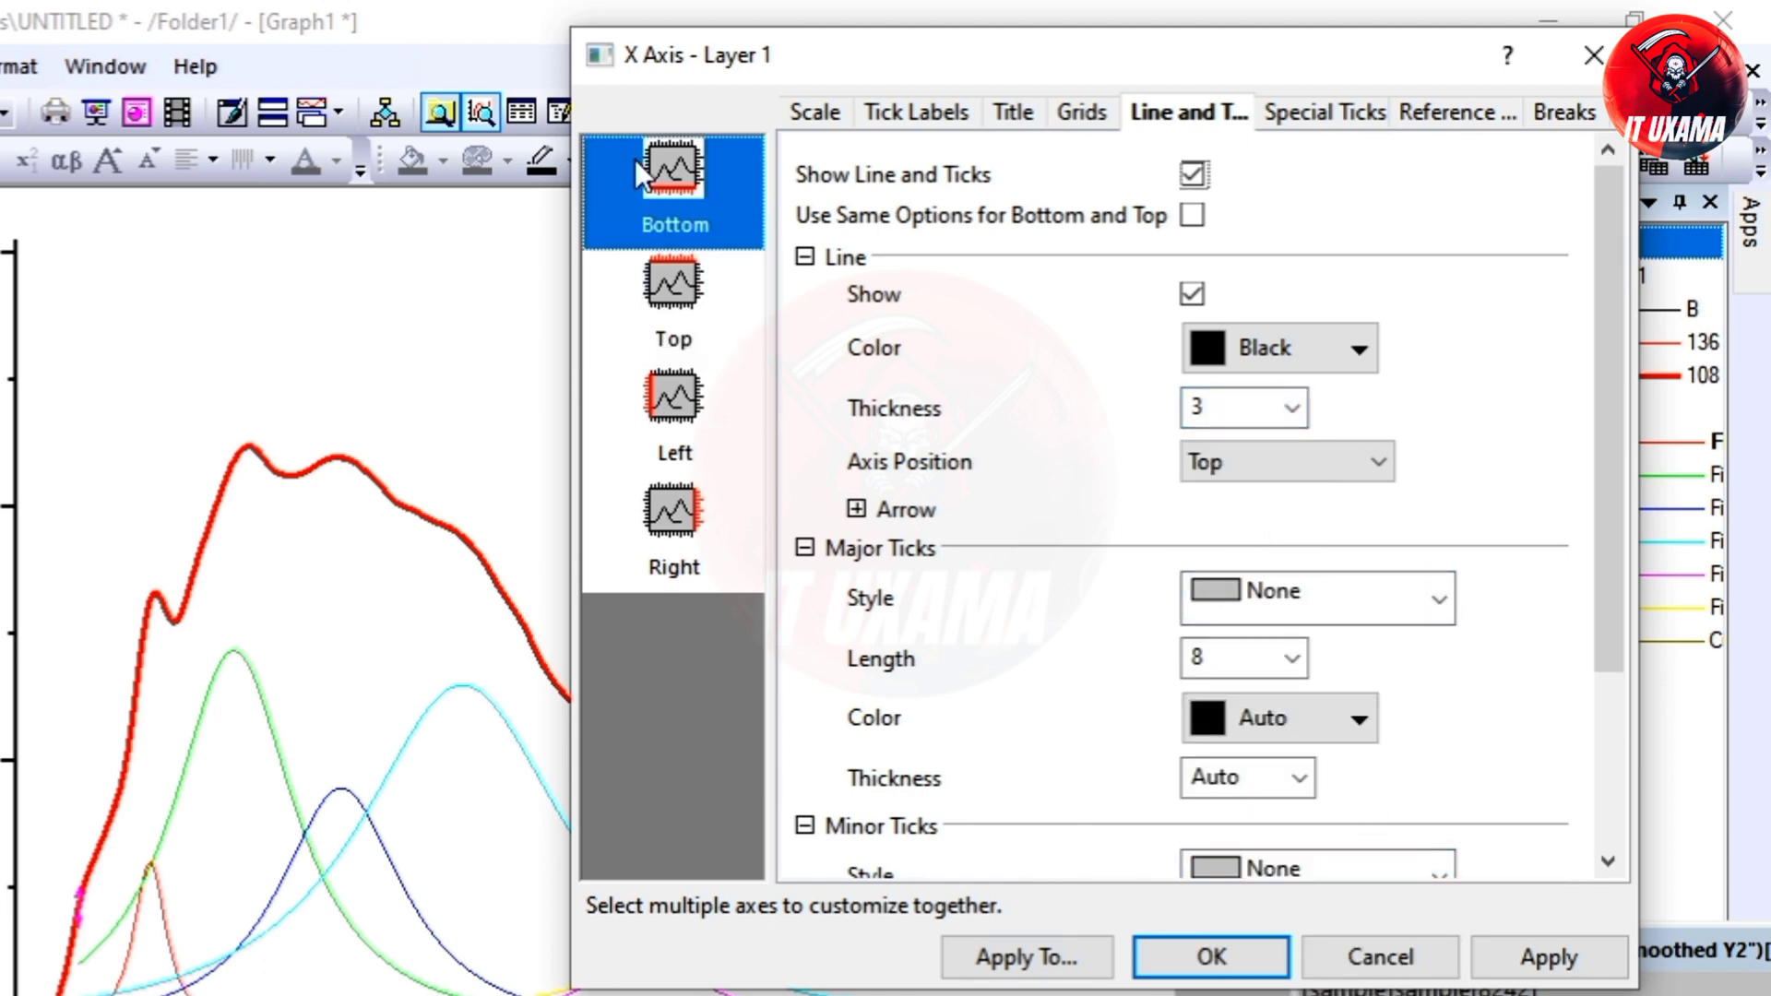
left_click(1291, 407)
left_click(1291, 598)
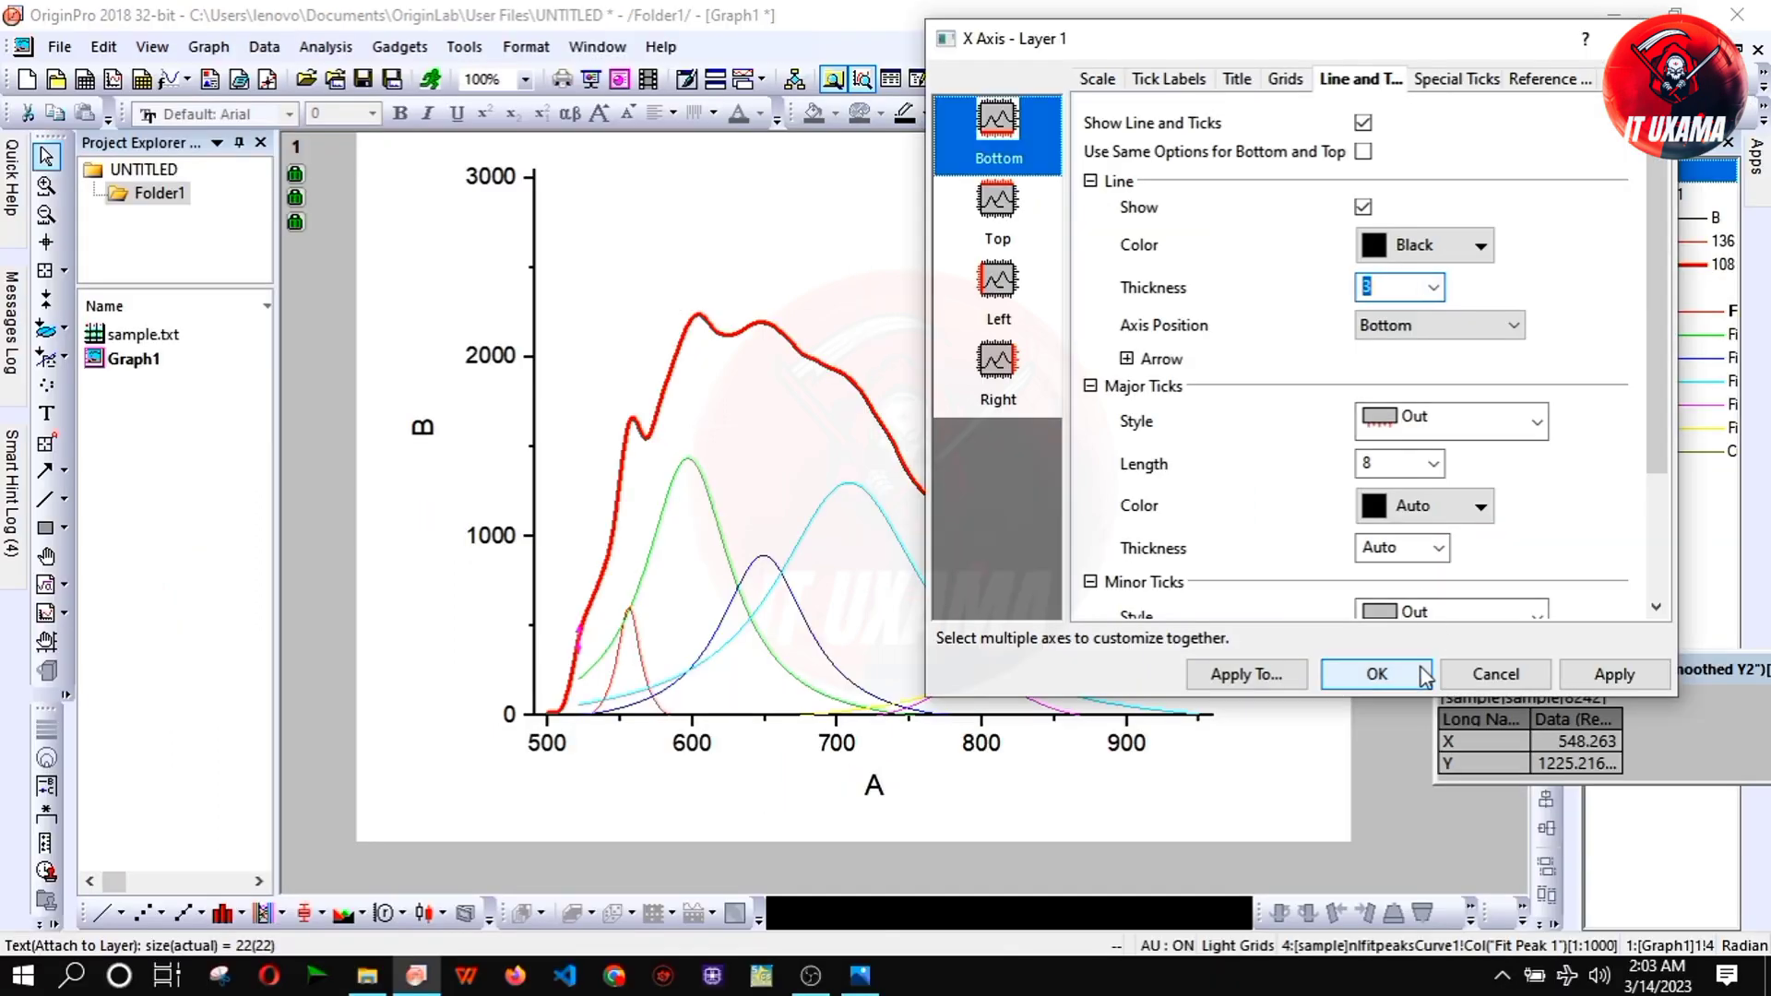
left_click(1423, 674)
- Move the Sample legend inside the plot frame and make the X axis tick labels bold
left_click(1185, 214)
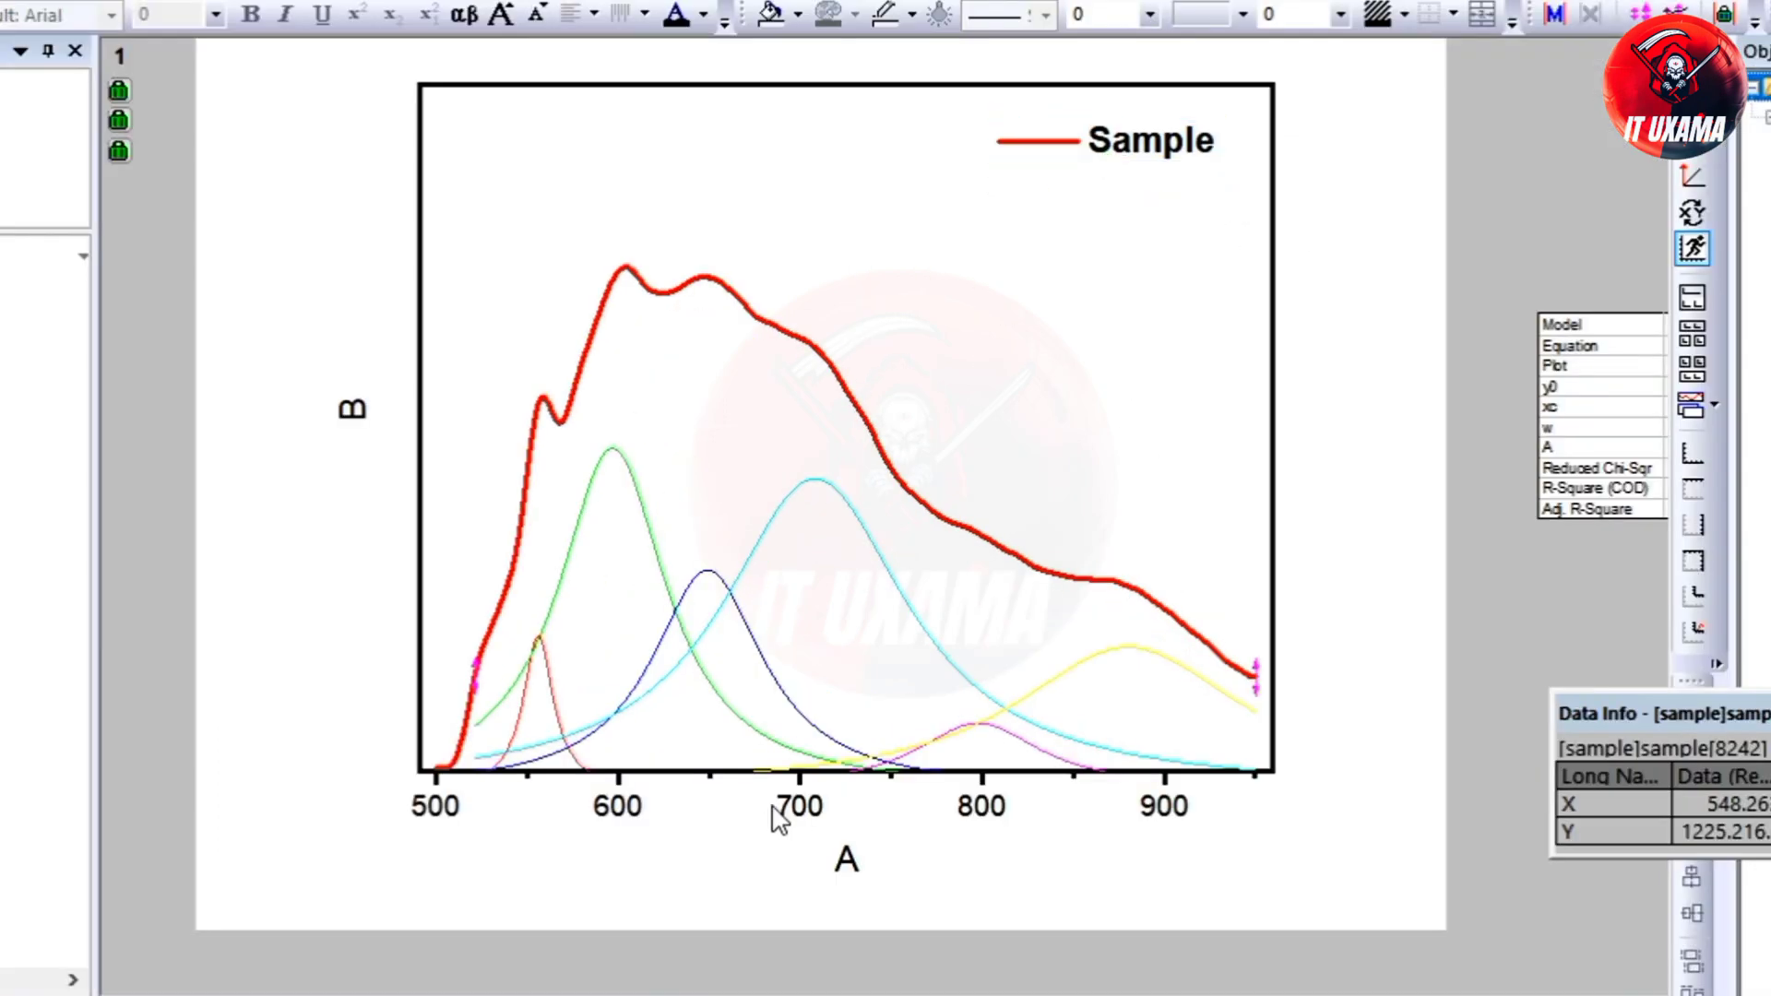
left_click(837, 753)
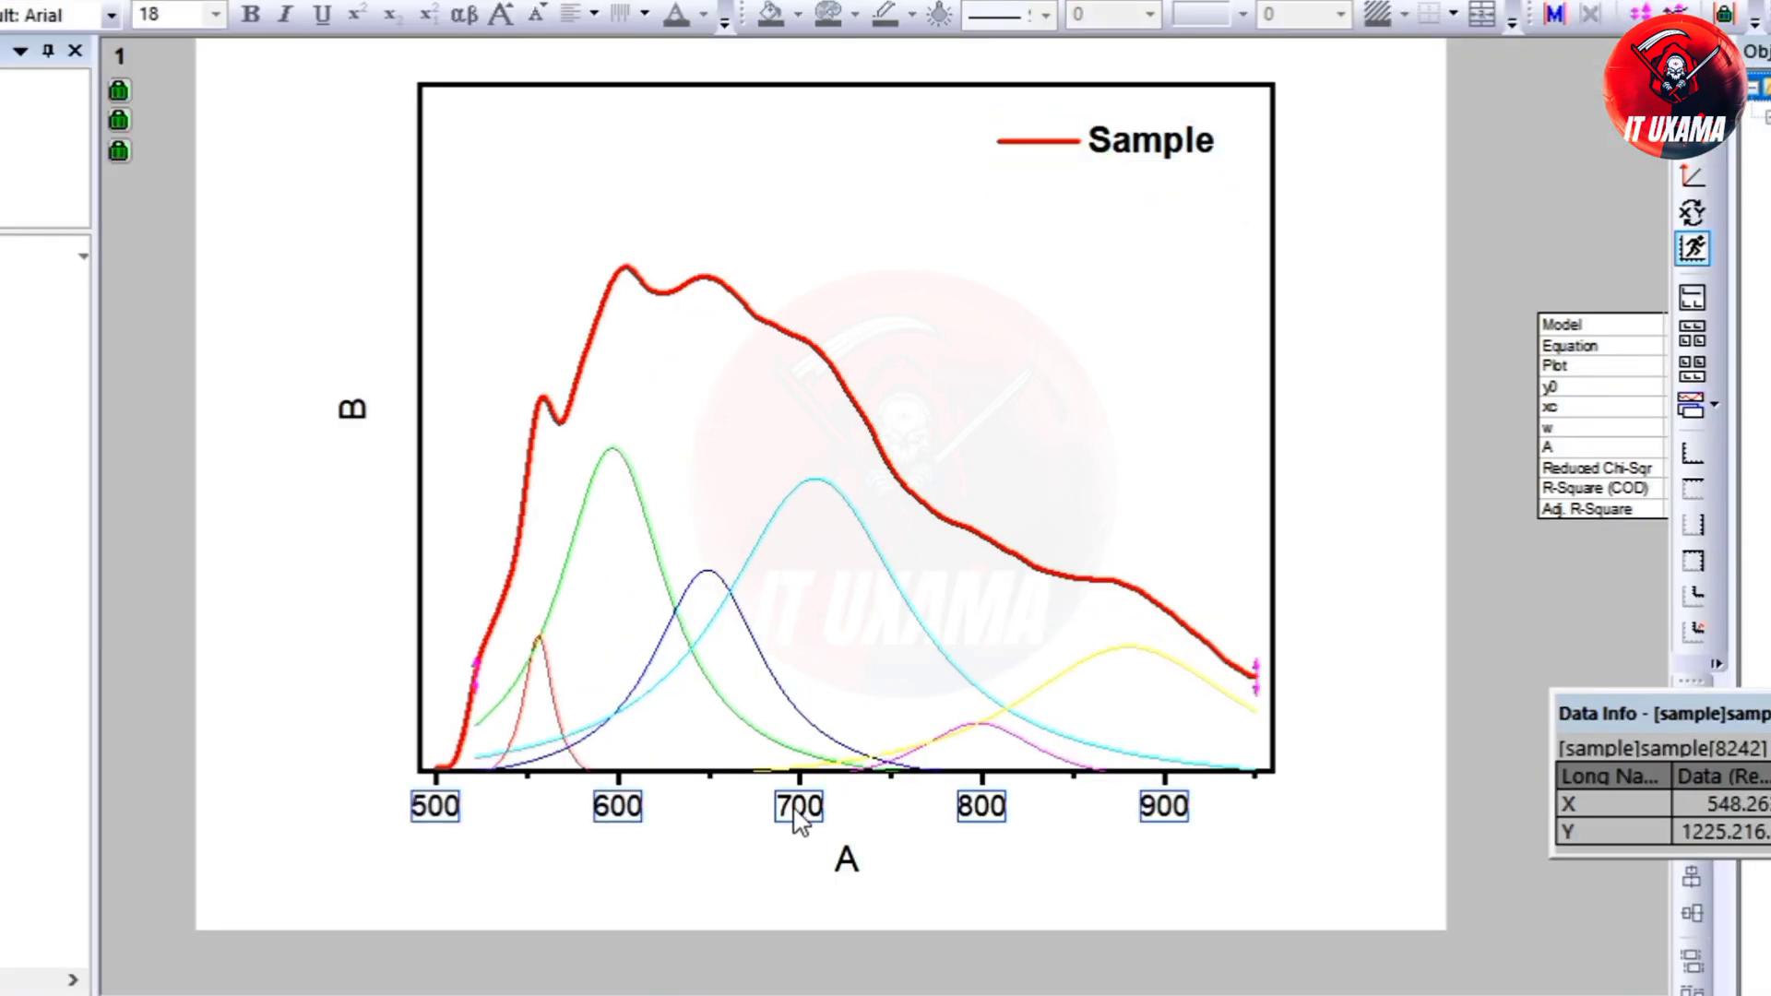
left_click(252, 17)
- Rename the X axis title as "Wavelength (nm)", make it bold and increase its font size
double_click(849, 867)
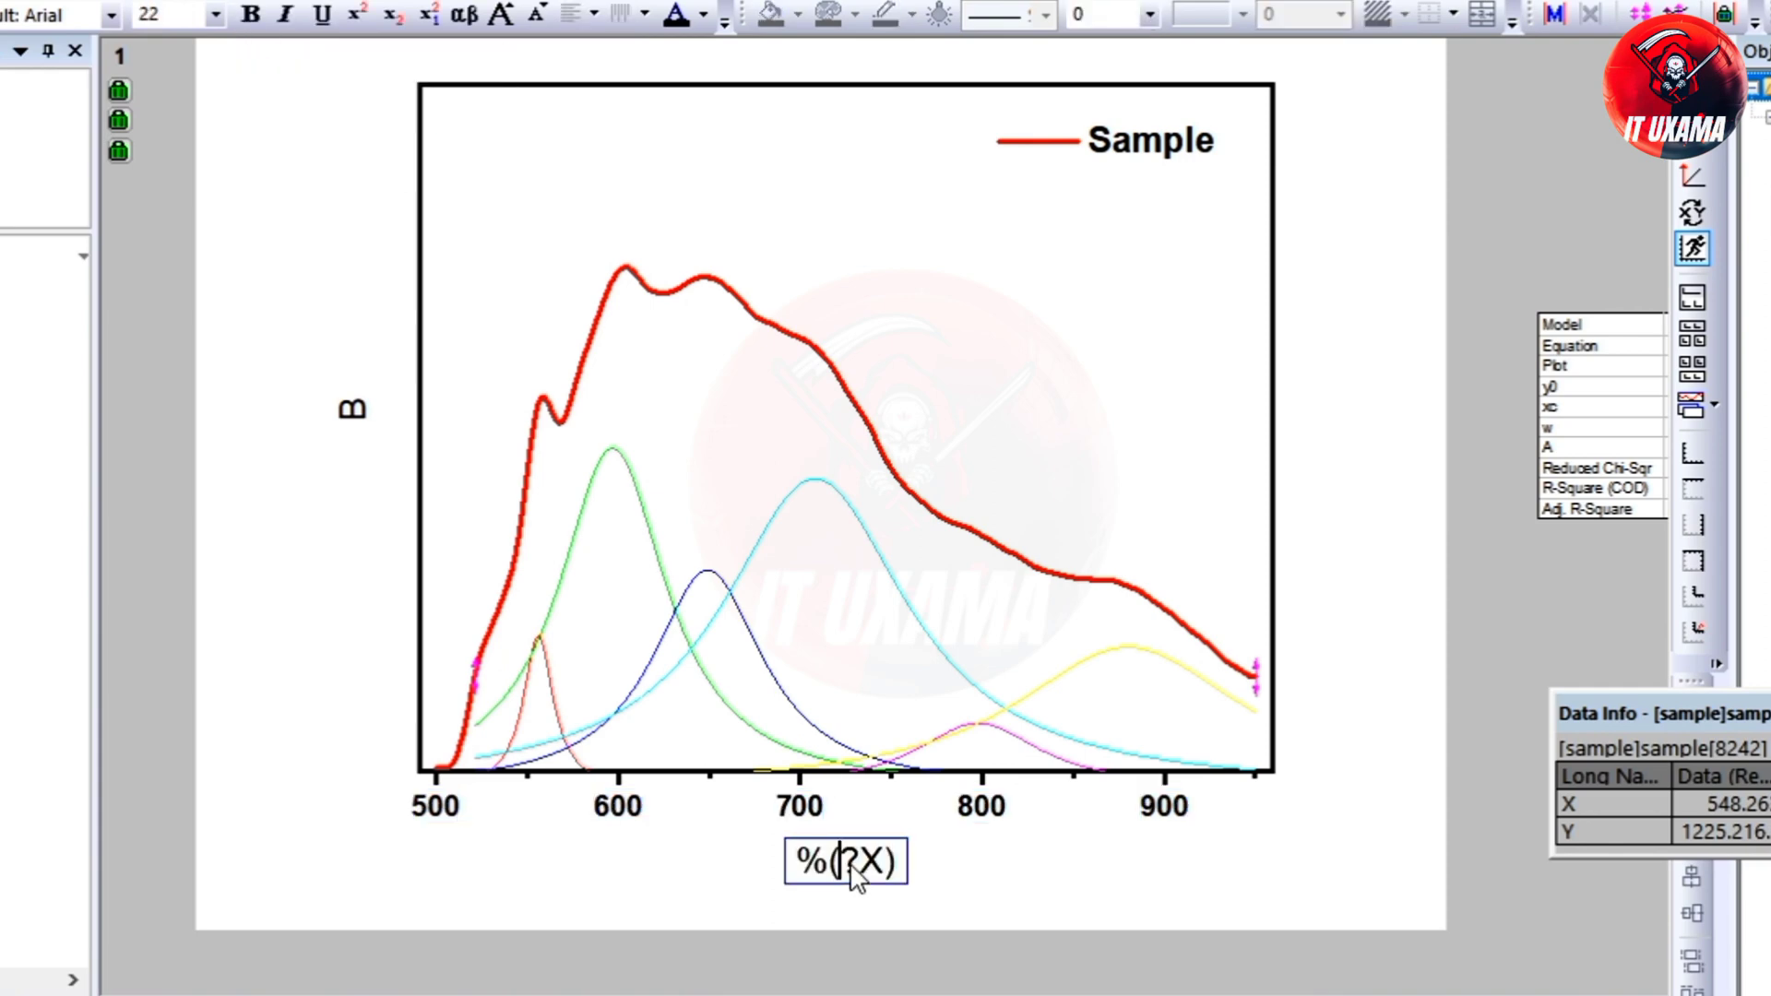
key("ctrl+a")
type("Wavelength (nm)")
key("ctrl+a")
left_click(251, 16)
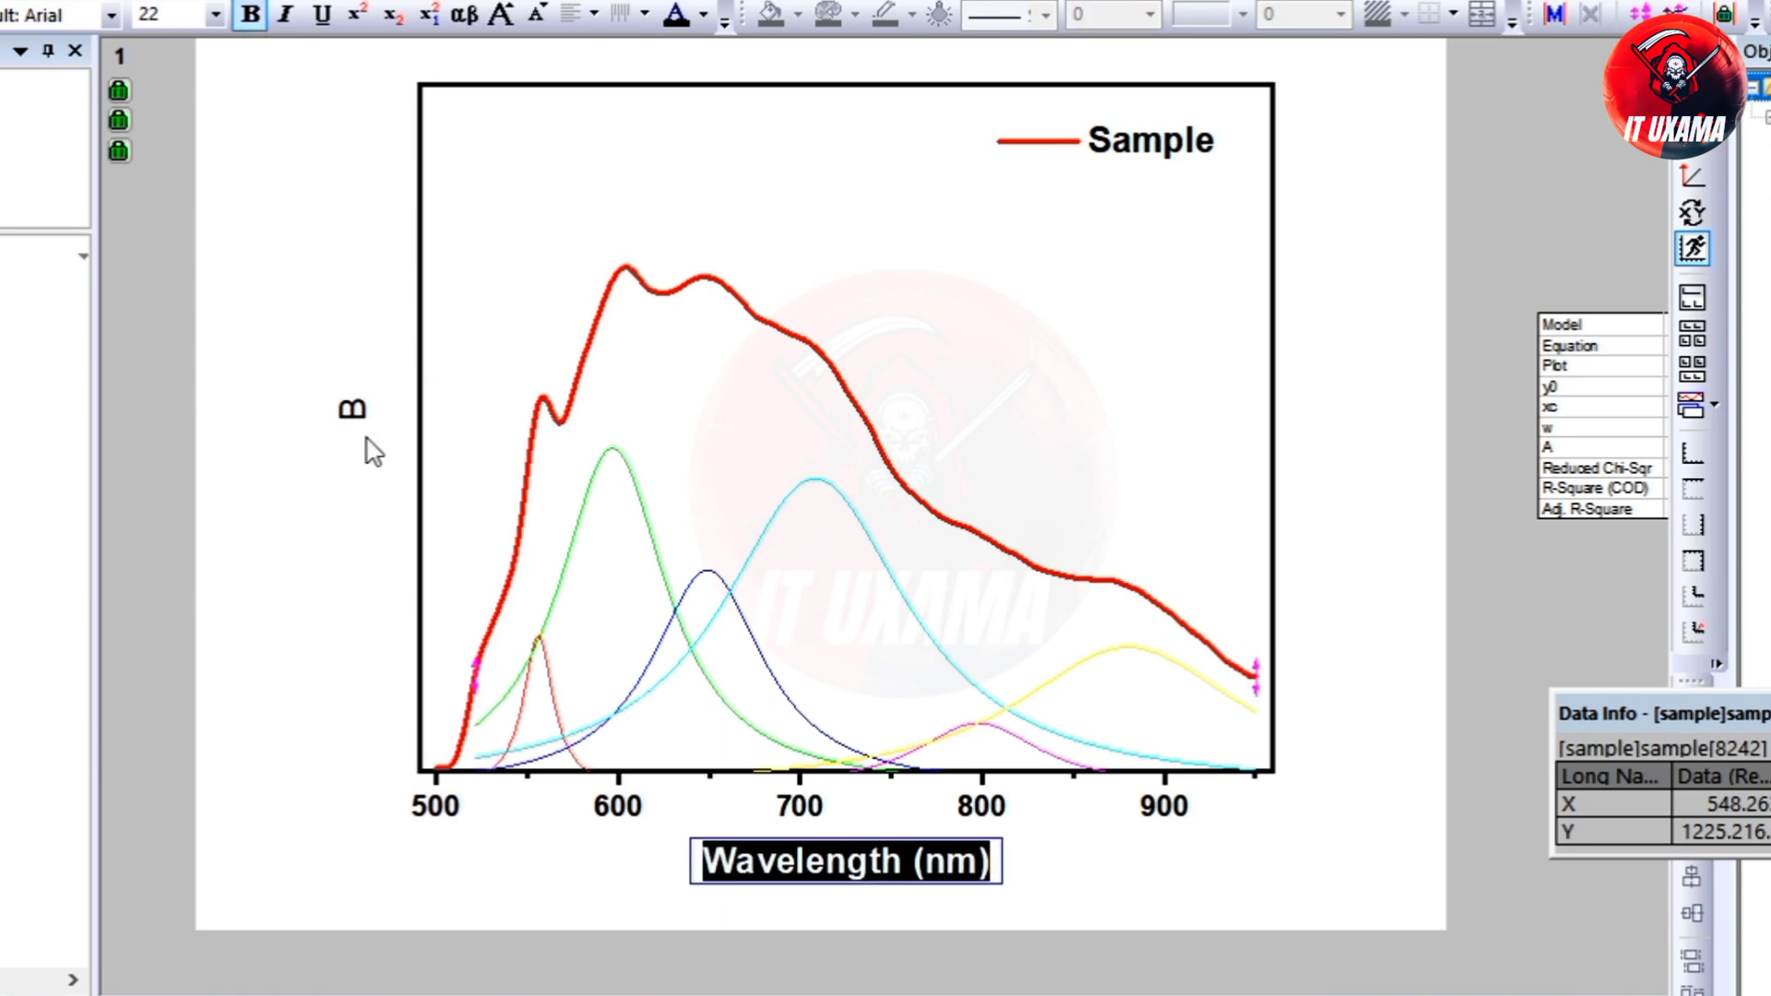
left_click(216, 16)
left_click(166, 283)
- Rename the Y axis title as "Intensity (a.u.)", make it bold and increase its font size
double_click(369, 432)
key("ctrl+a")
type("Intensity (a.u.)")
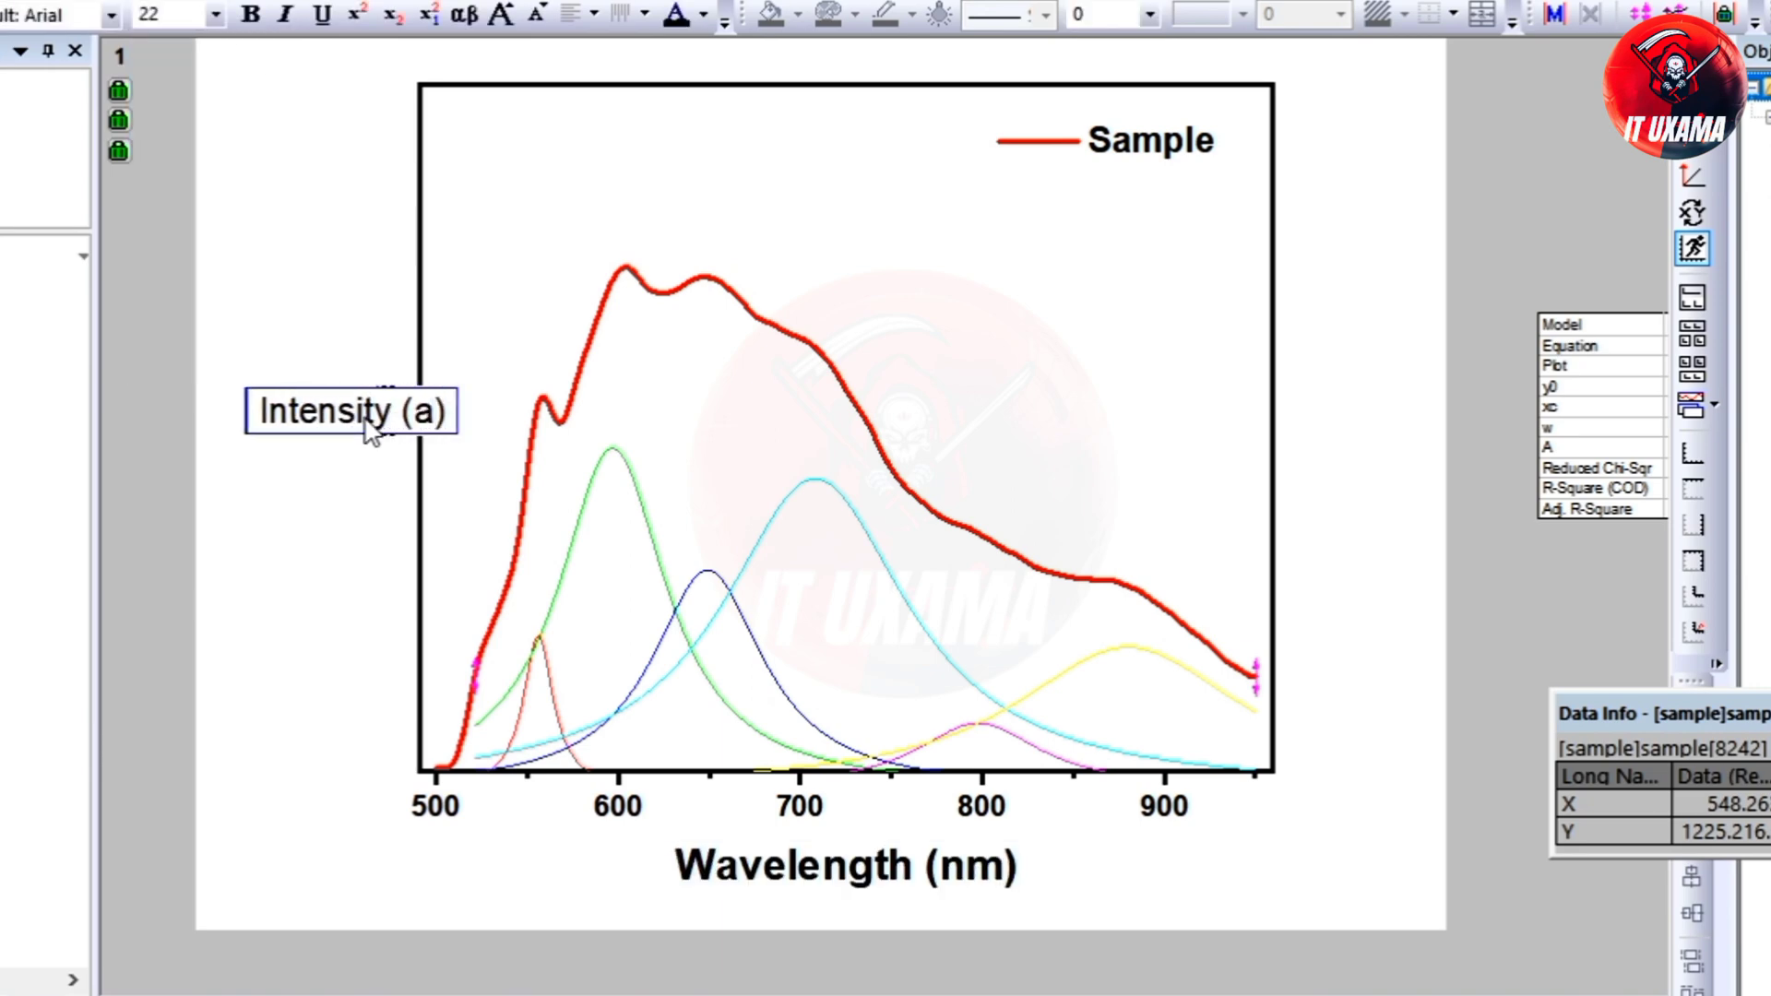
key("ctrl+a")
left_click(251, 16)
left_click(215, 16)
left_click(195, 281)
left_click(277, 268)
- Move the axis titles close to their axes and stretch the plot frame on all four sides to fill more of the page
left_click_drag(366, 415, 376, 415)
left_click_drag(867, 865, 867, 838)
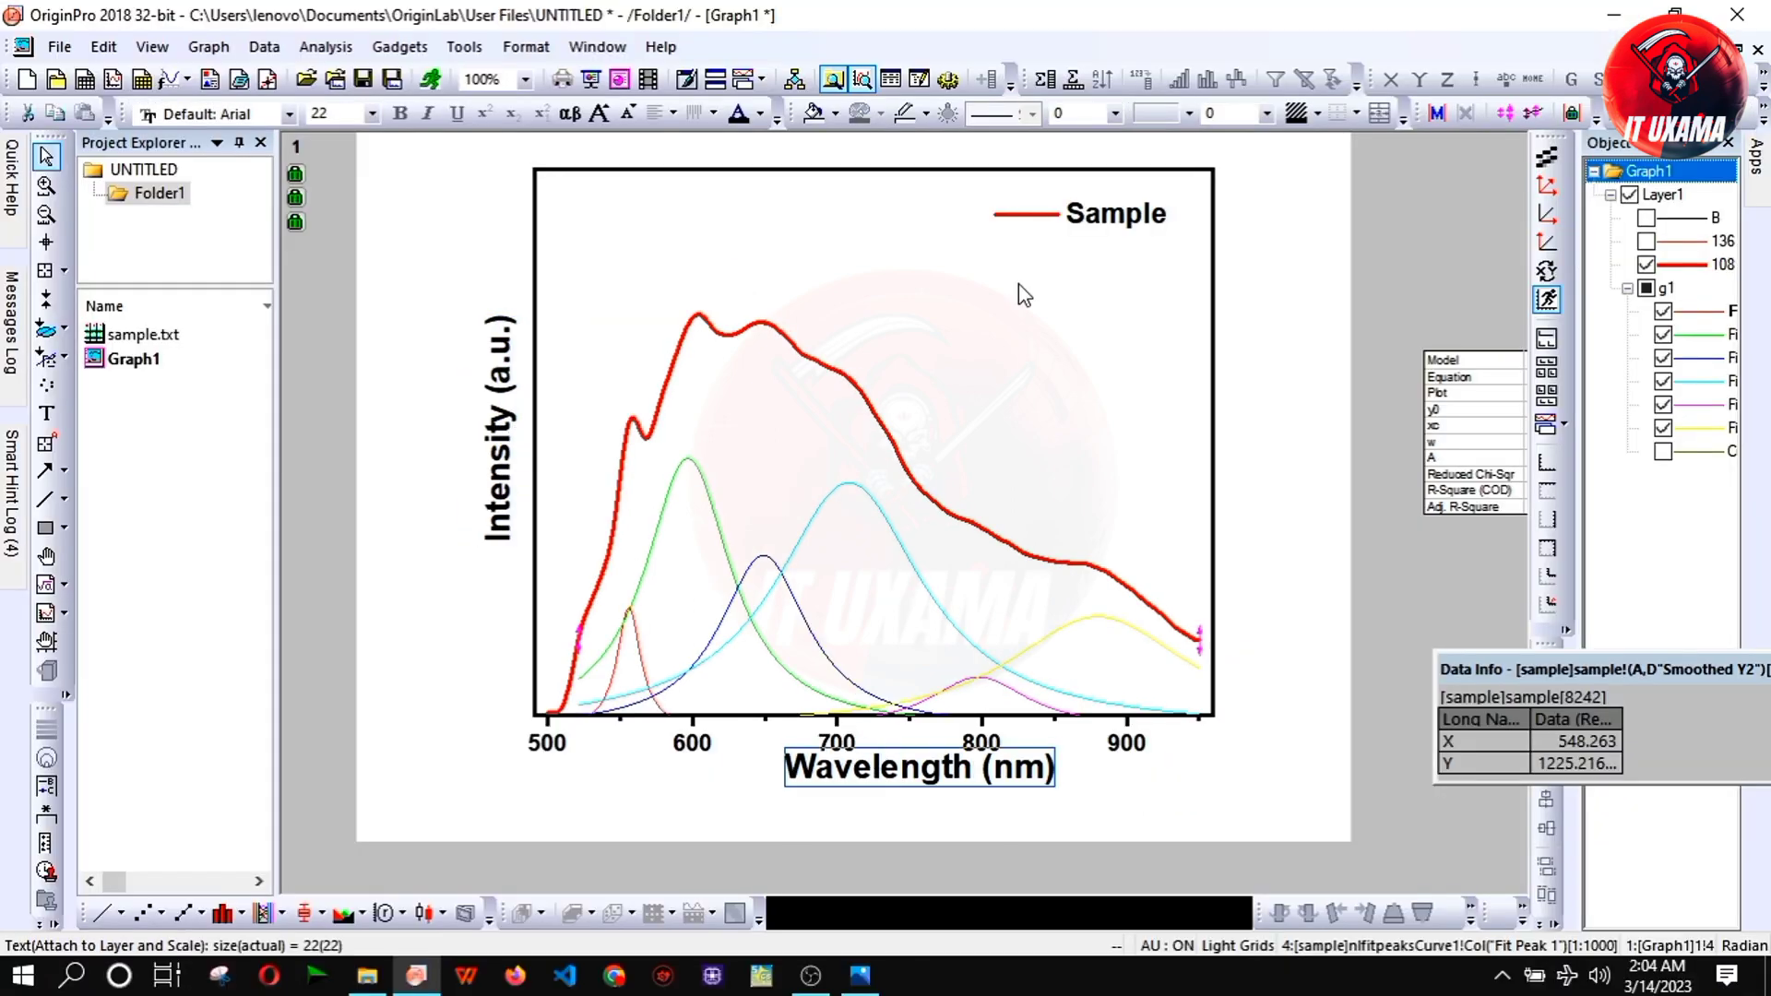
scroll(1026, 229, "down", 1)
left_click(1094, 516)
left_click(1074, 517)
left_click_drag(1185, 555, 1286, 555)
left_click_drag(944, 324, 944, 272)
left_click_drag(609, 529, 507, 531)
scroll(835, 712, "down", 1)
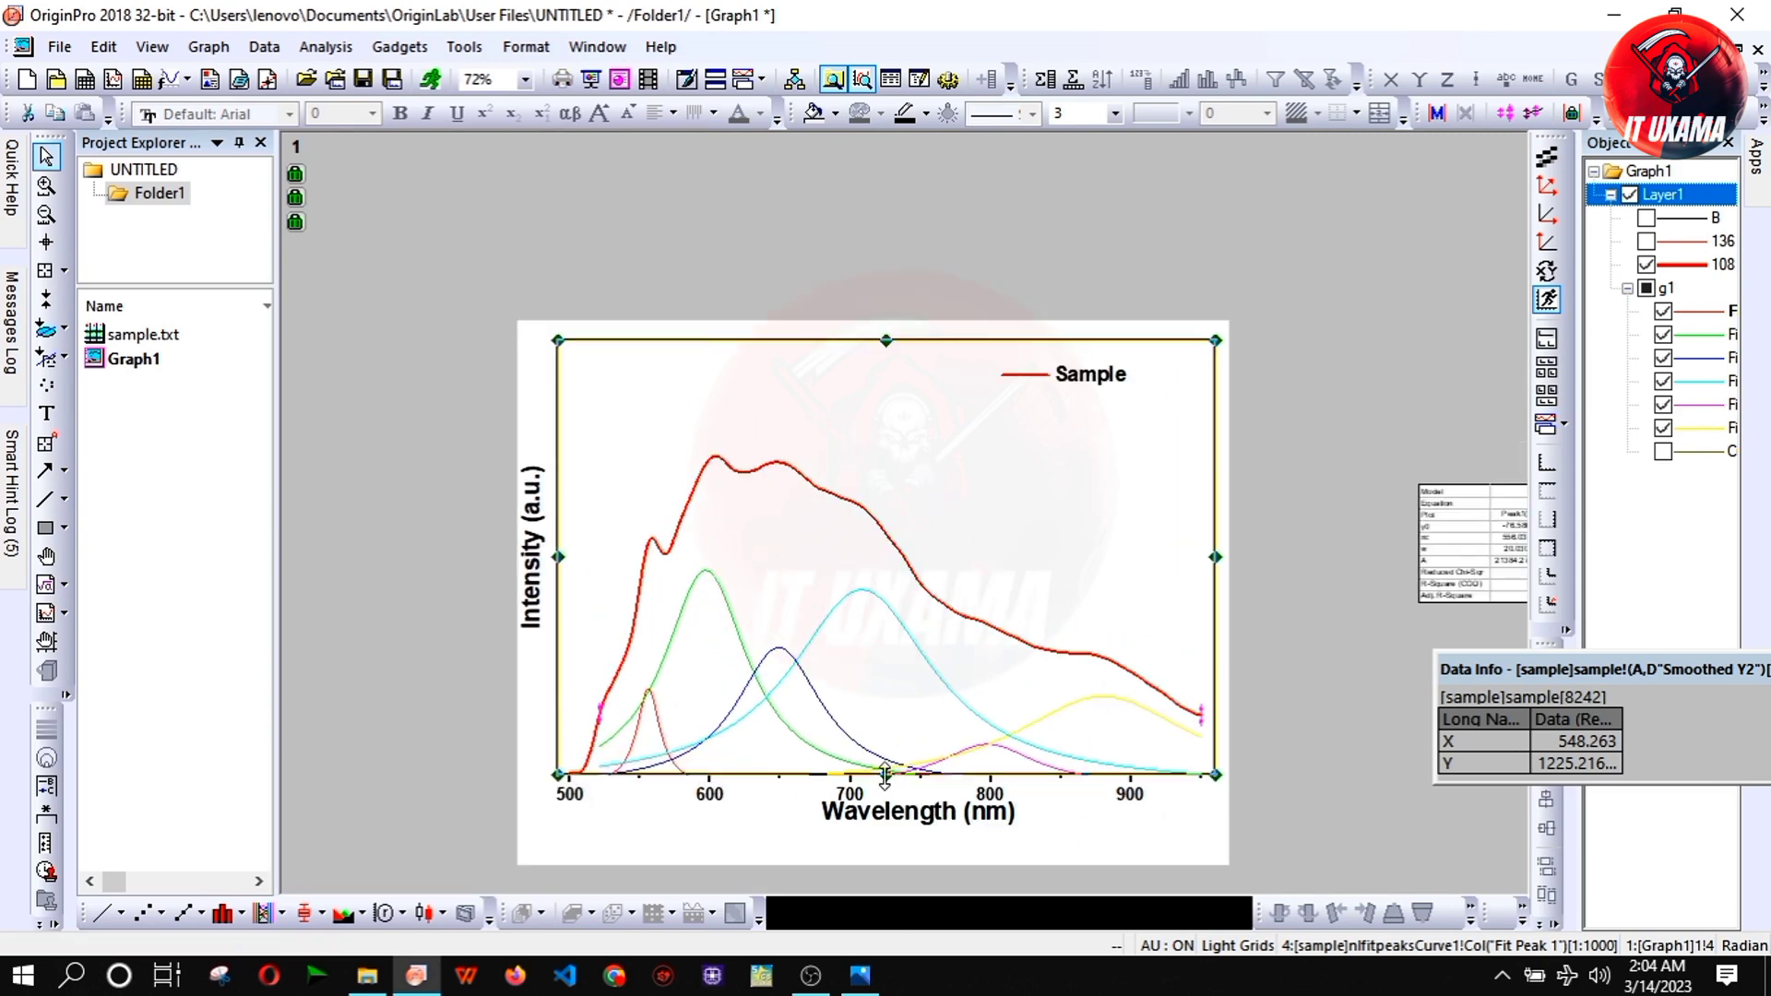
mouse_move(888, 774)
left_mouse_down()
mouse_move(892, 824)
mouse_move(891, 803)
left_mouse_up()
left_click_drag(917, 858, 918, 851)
- Annotate the tops of the green, dark blue, cyan and yellow fit curves with wavelengths of about 597, 649, 709 and 884 nm
left_click(656, 564)
scroll(698, 753, "up", 3)
left_click(690, 710)
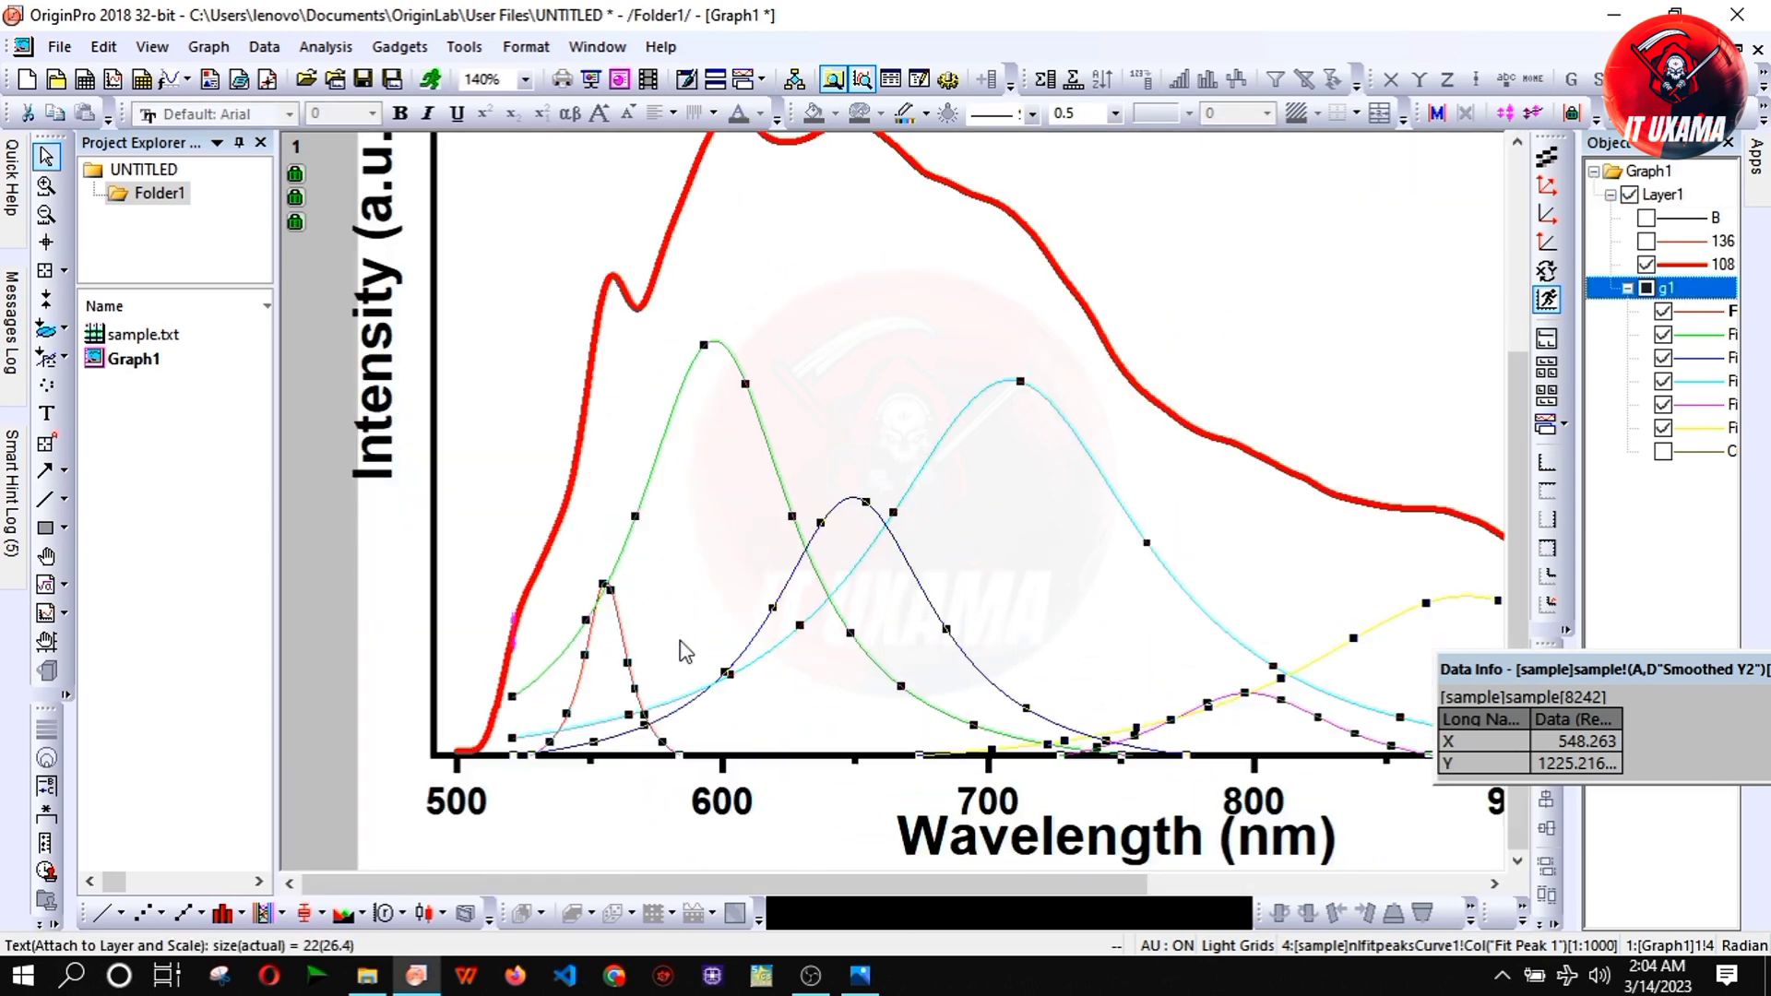
scroll(678, 645, "down", 1)
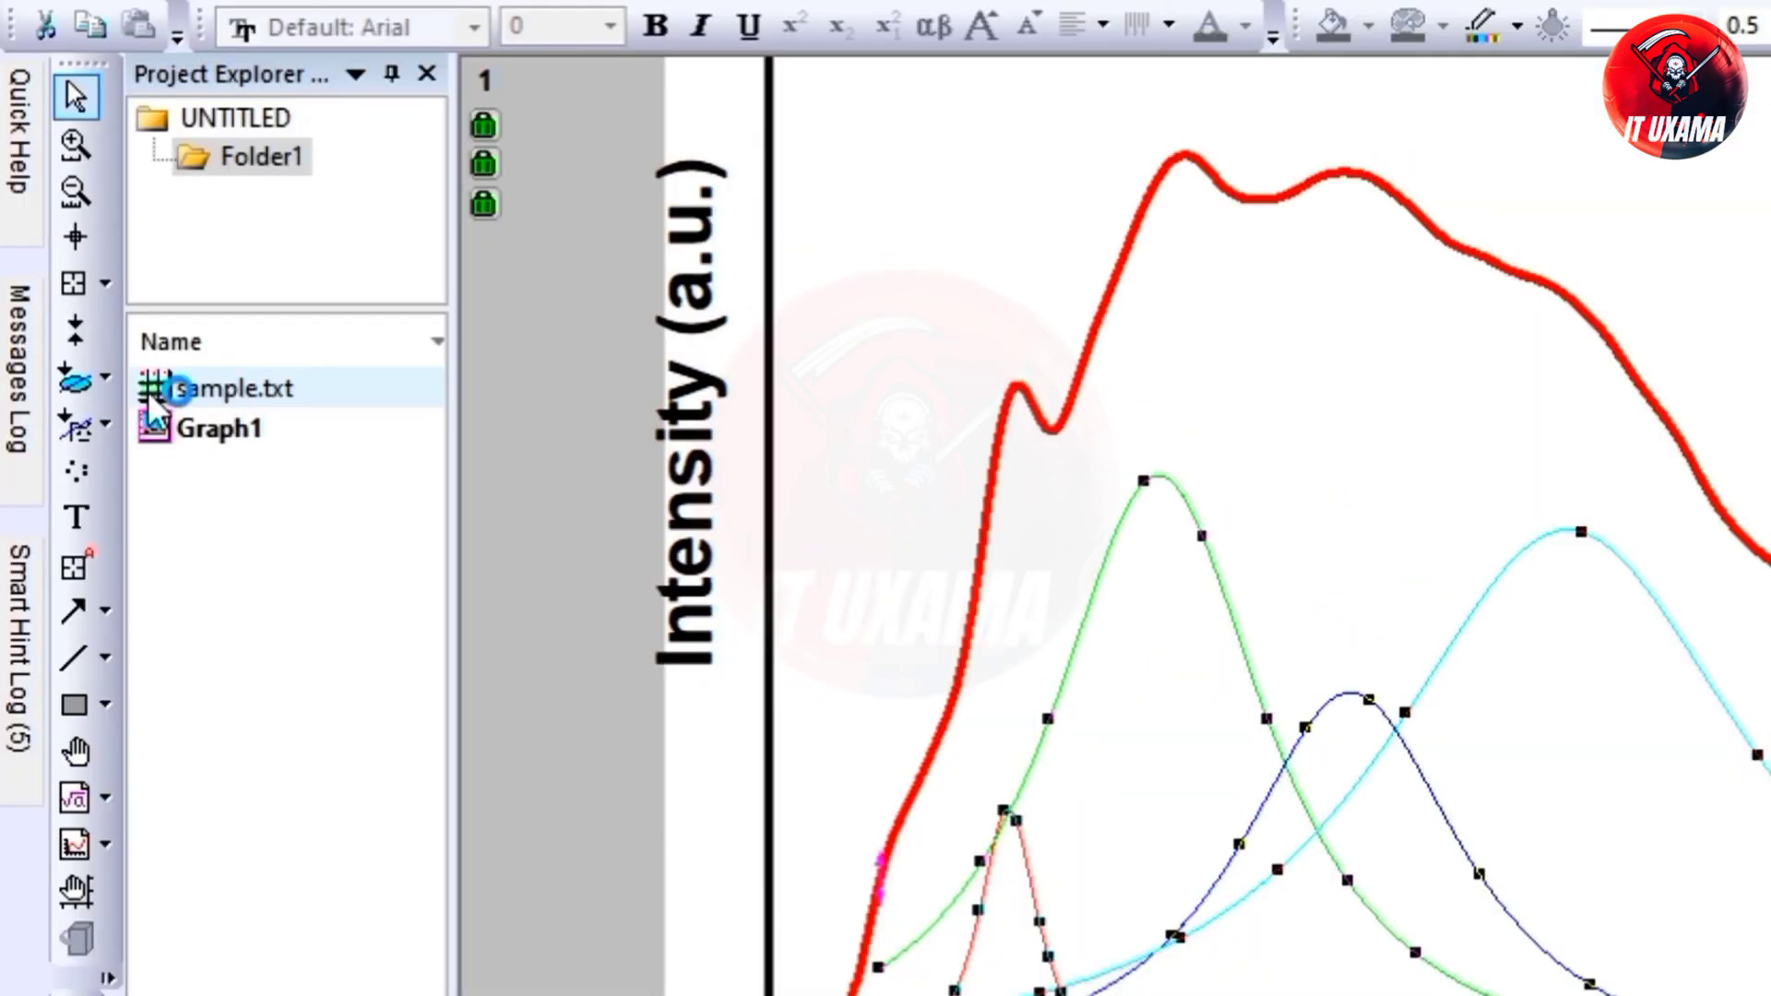
left_click(75, 567)
double_click(1159, 484)
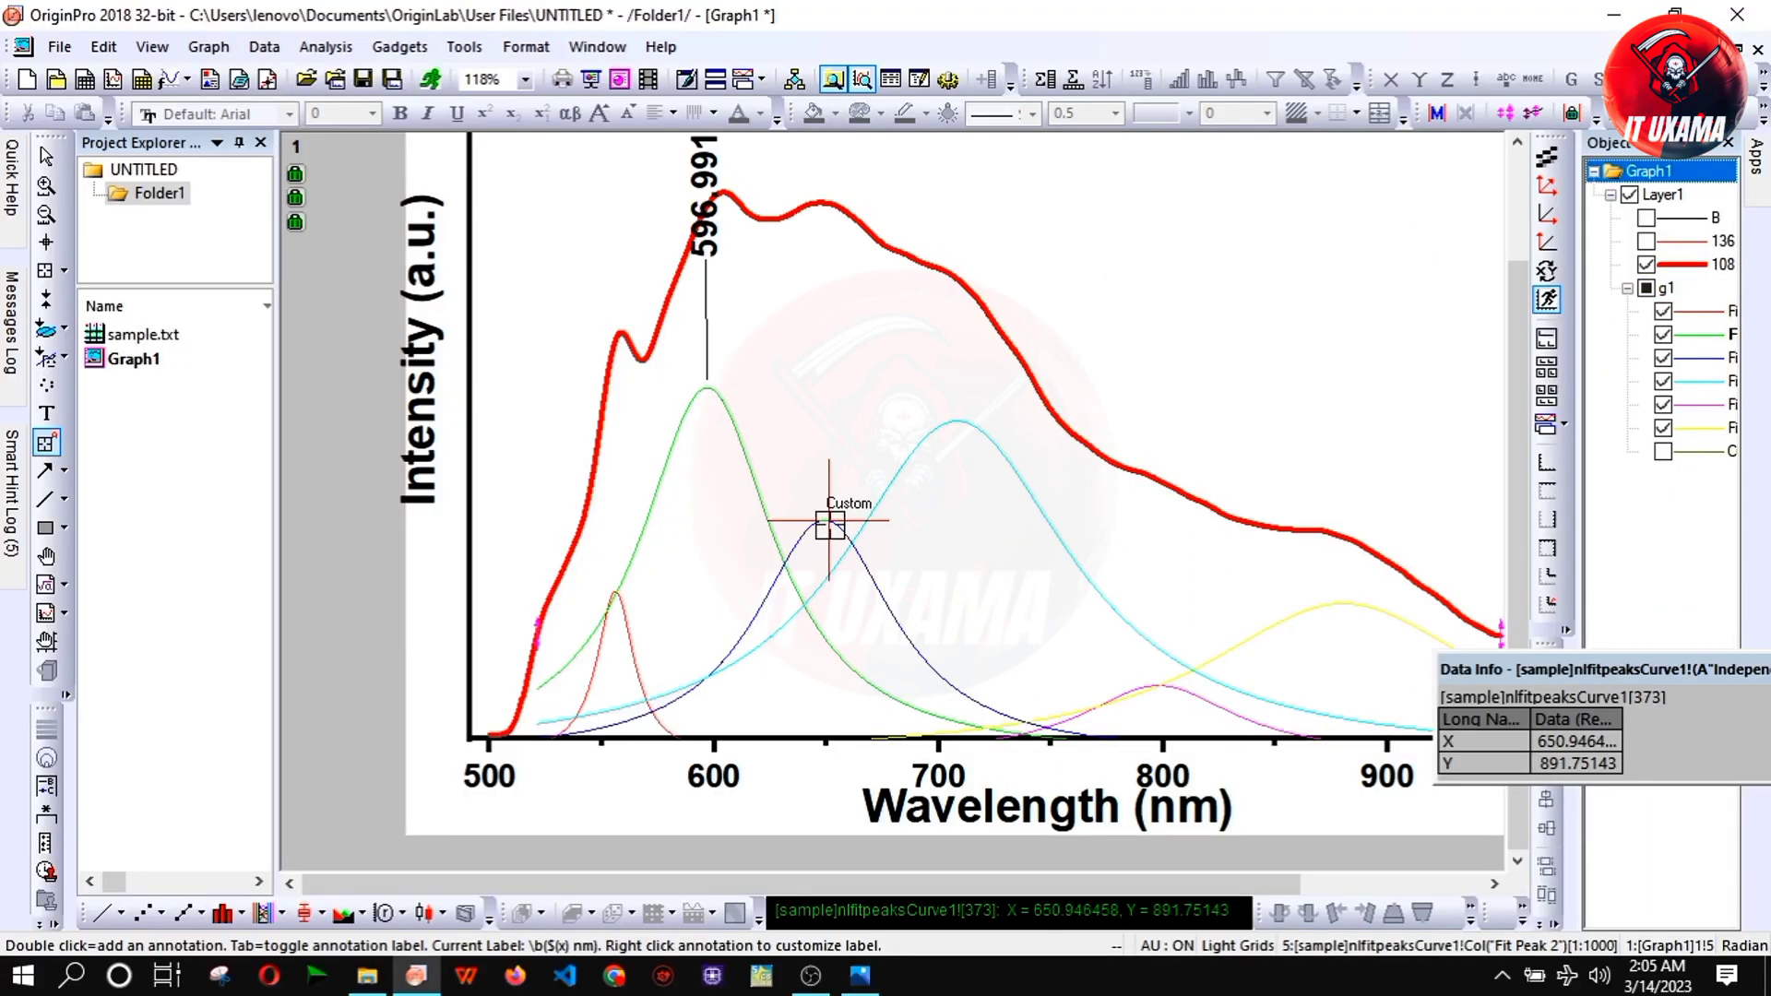
double_click(829, 523)
double_click(958, 422)
double_click(1352, 604)
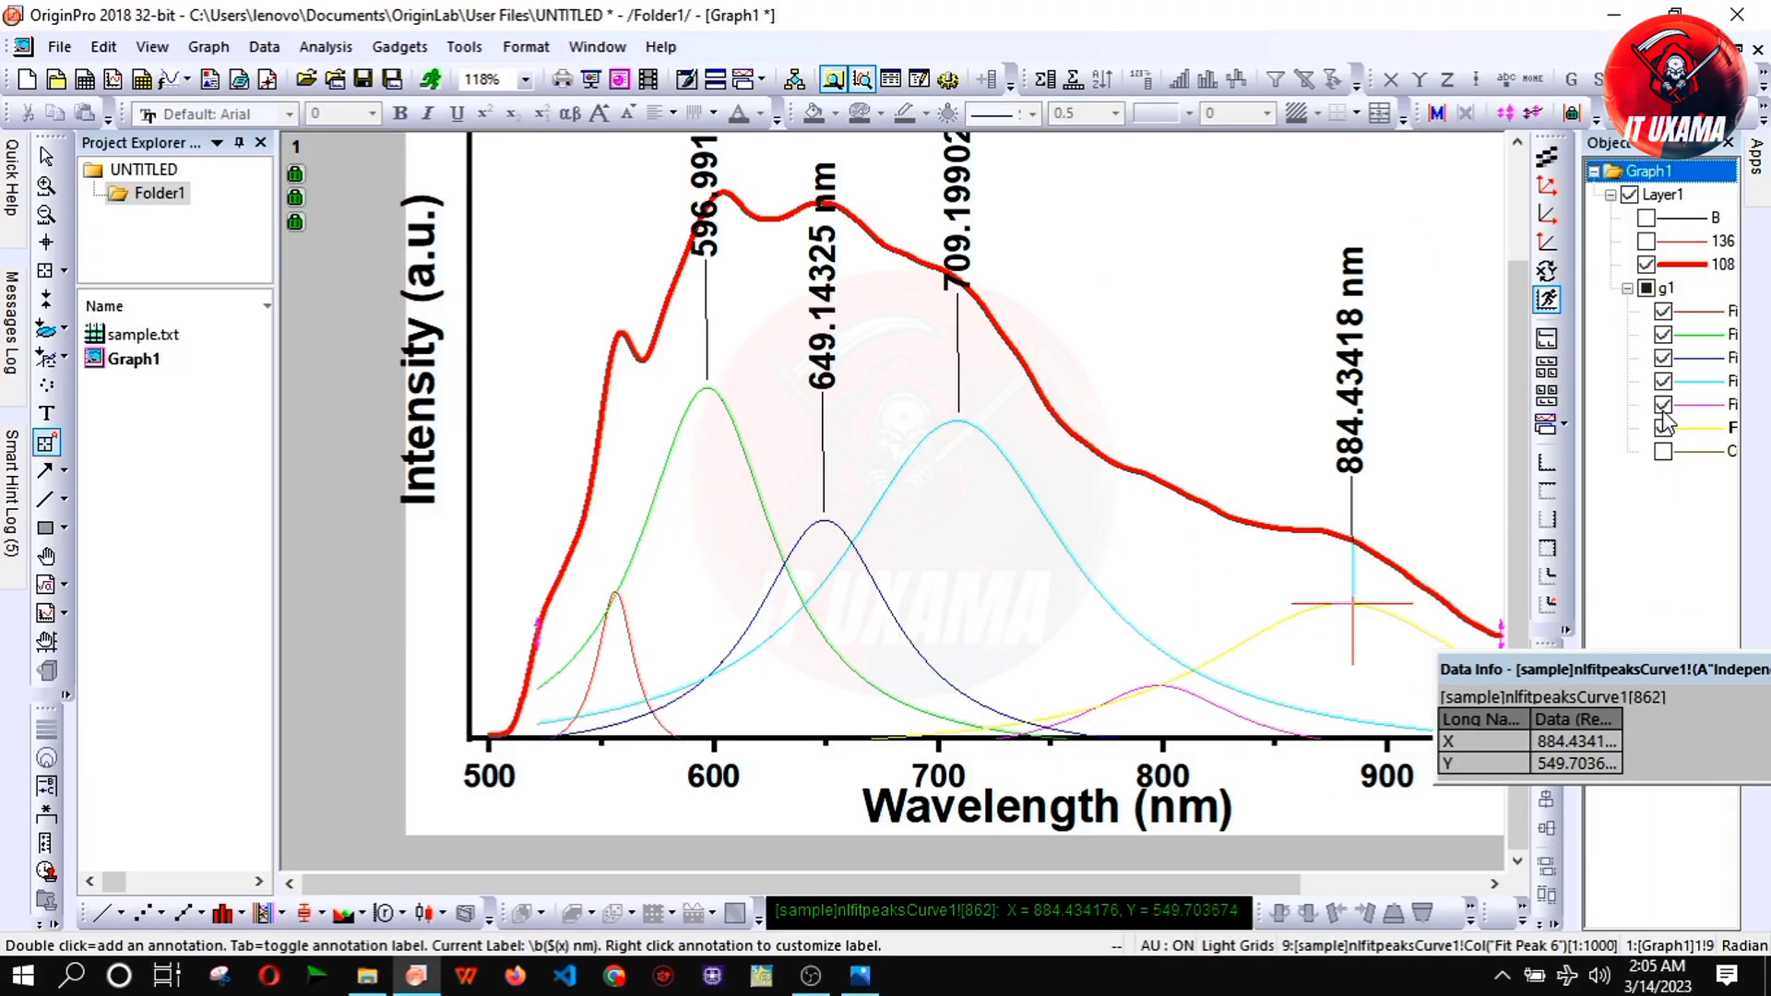
- Hide the yellow fit curve temporarily to annotate the magenta peak at about 798 nm, and show the yellow curve again
left_click(1663, 409)
left_click(1663, 409)
left_click(1664, 429)
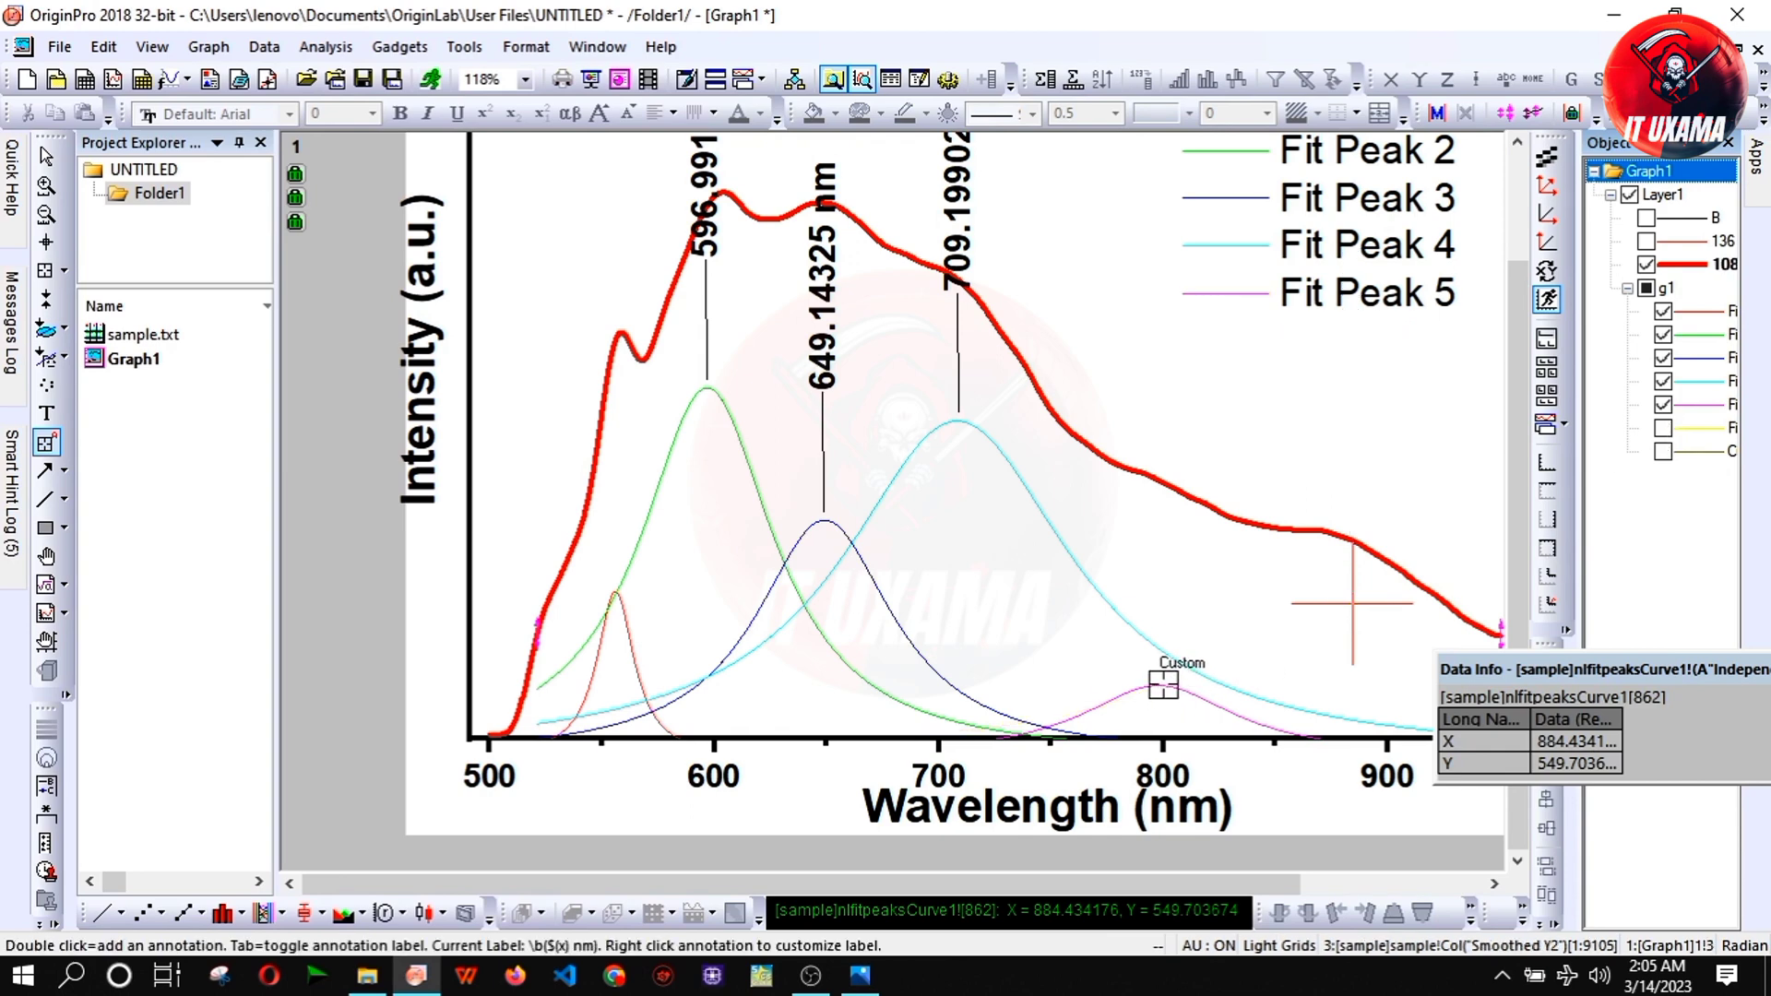
double_click(1163, 685)
left_click(1662, 429)
- Hide the green fit curve temporarily to annotate the small red peak at about 556 nm, restore the curve and end annotating
left_click(1663, 335)
double_click(615, 592)
left_click(1663, 336)
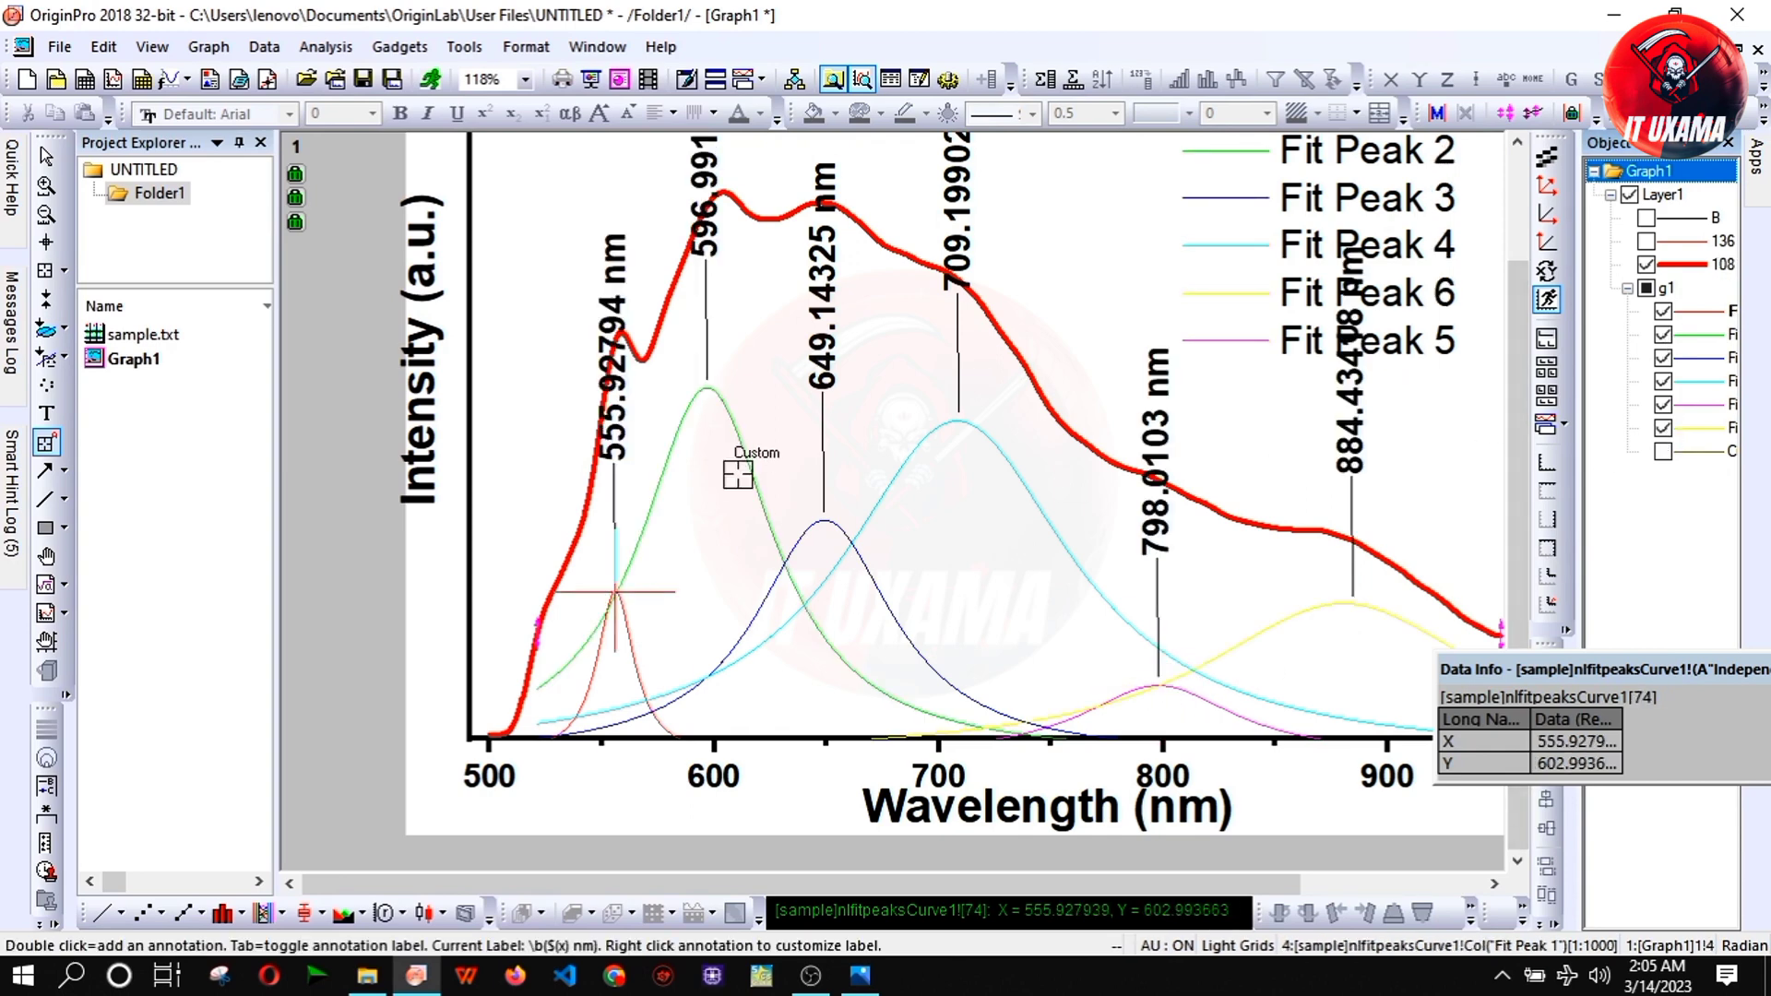
key("Escape")
- Reposition the peak wavelength labels so that they stand above the thick red sample curve
scroll(738, 473, "down", 2)
left_click(739, 456)
mouse_move(666, 588)
left_mouse_down()
mouse_move(666, 477)
mouse_move(743, 383)
left_mouse_up()
left_click_drag(817, 529, 817, 381)
left_click_drag(917, 442, 917, 406)
left_click_drag(1069, 674, 1073, 623)
left_click_drag(1211, 553, 1211, 574)
- Delete all fit peak entries from the legend text, keeping only the bold Sample entry
double_click(1236, 529)
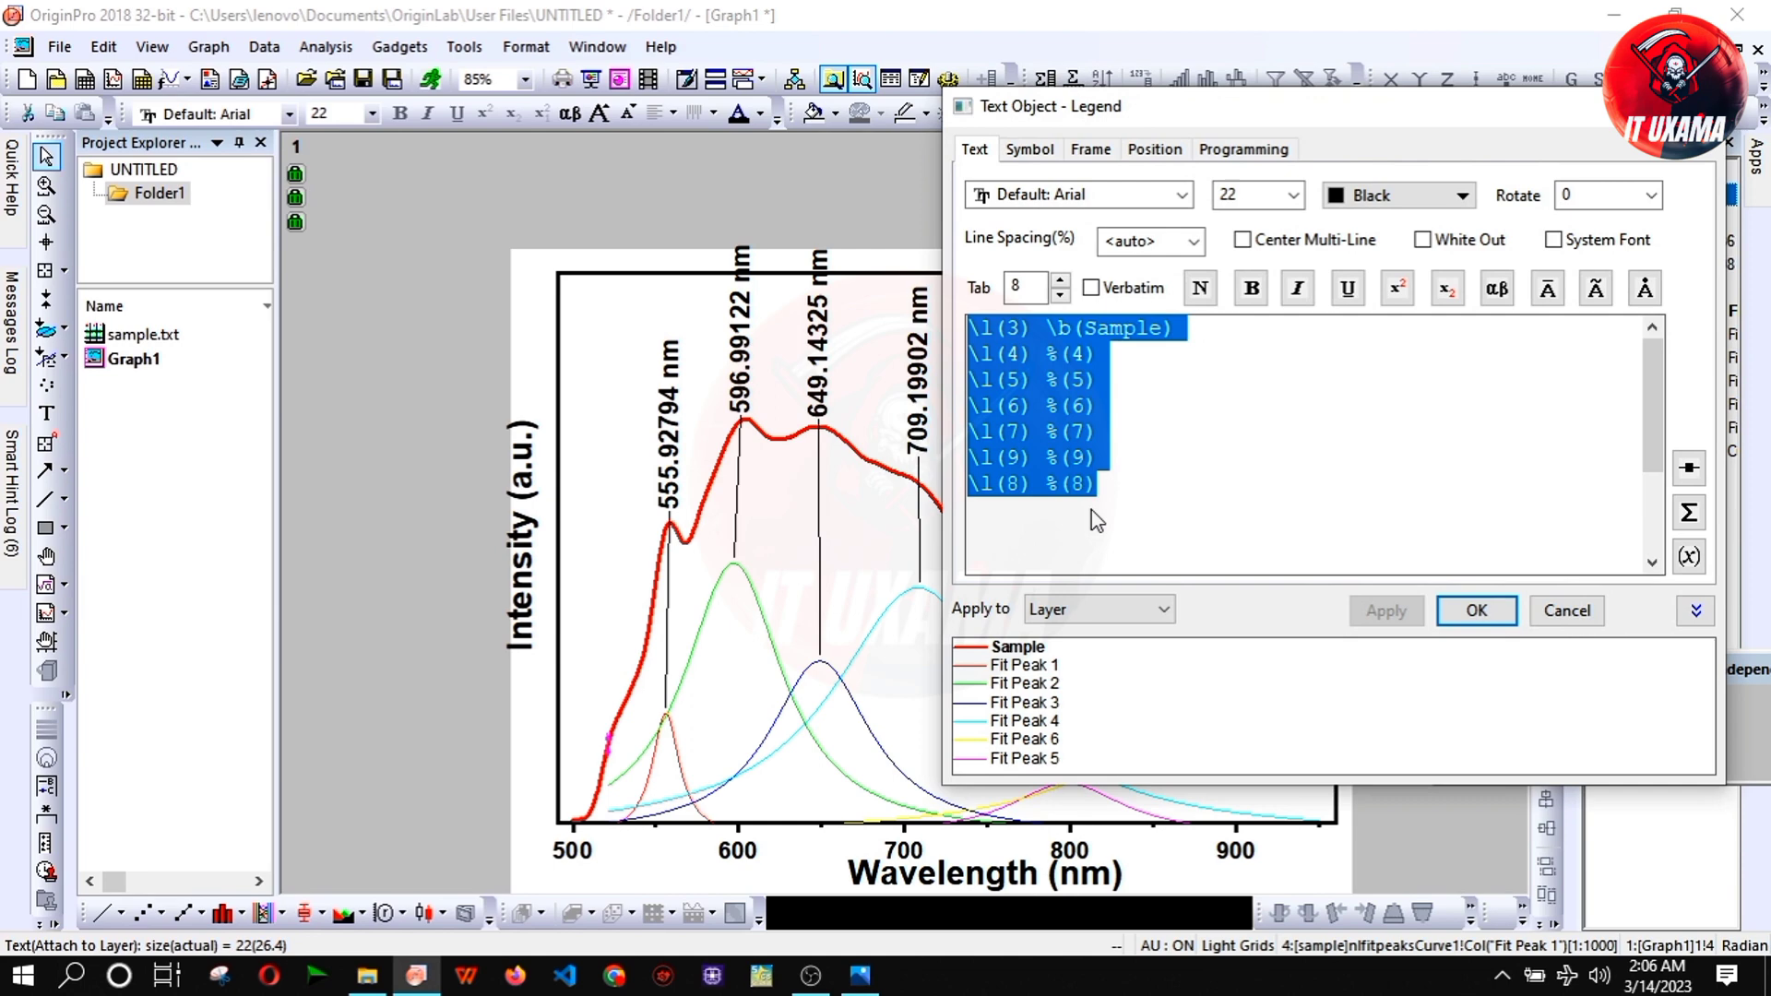
left_click_drag(1096, 521, 913, 367)
key("Delete")
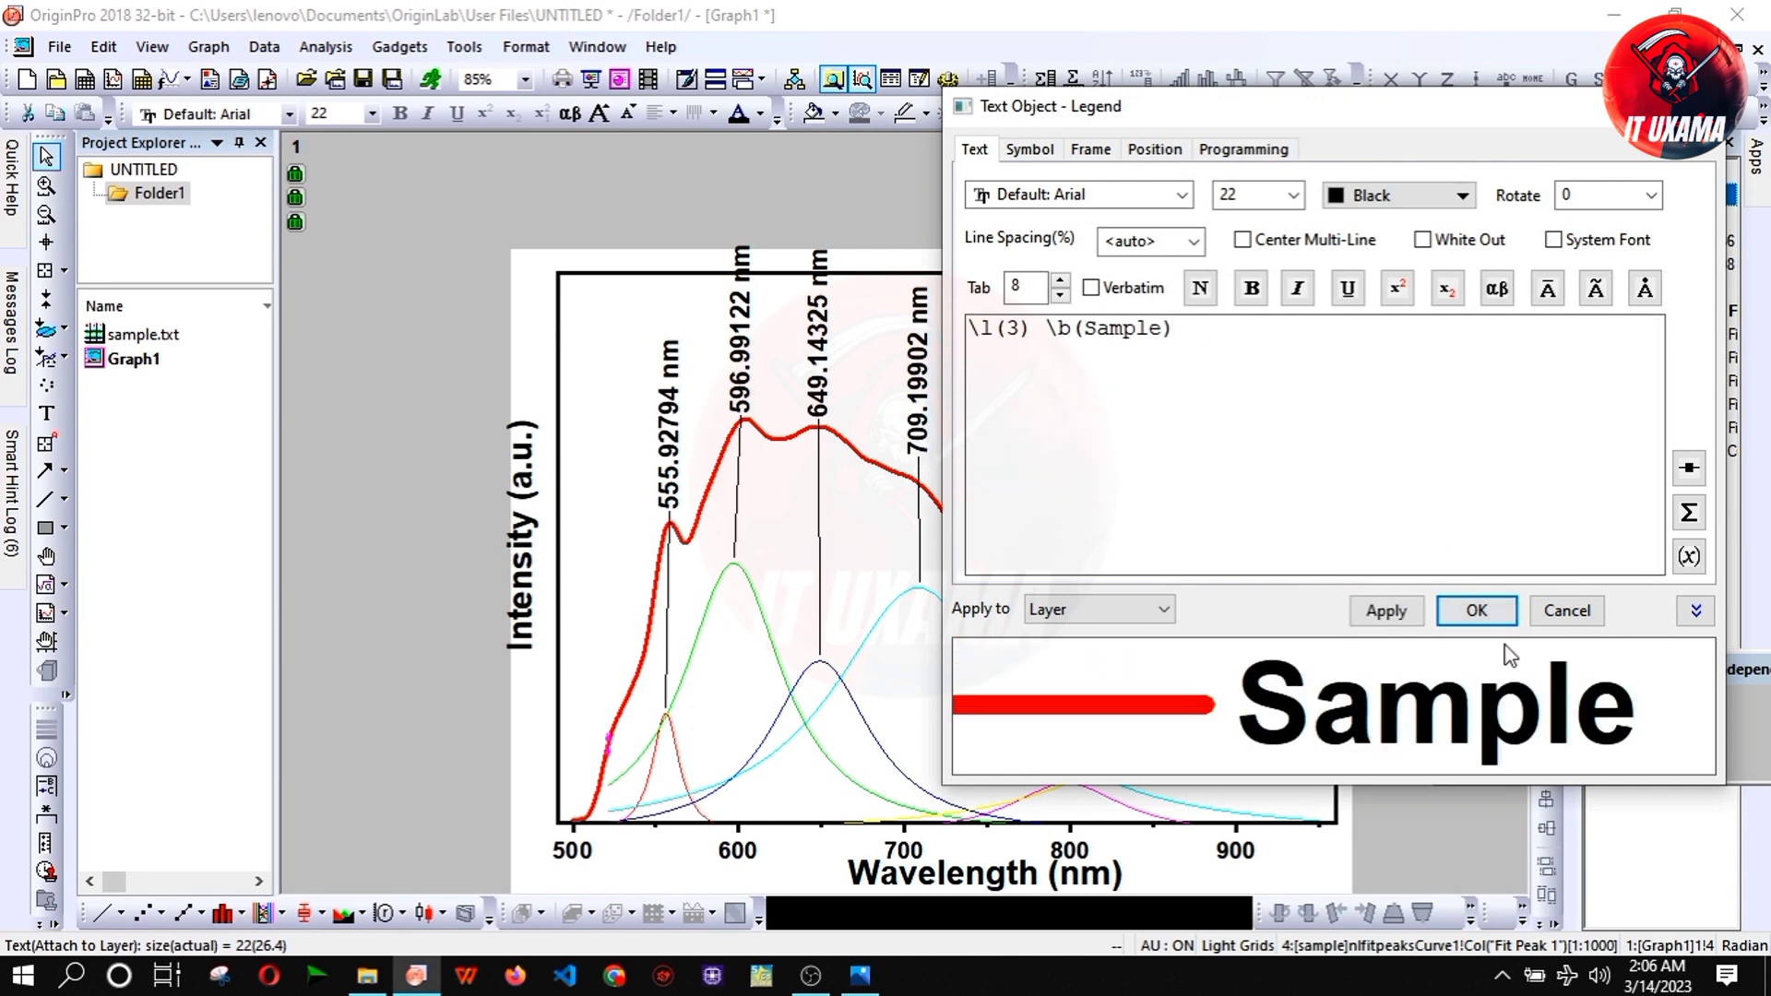
left_click(1475, 609)
- Set the upper limit of the Y axis scale to 3400
double_click(559, 492)
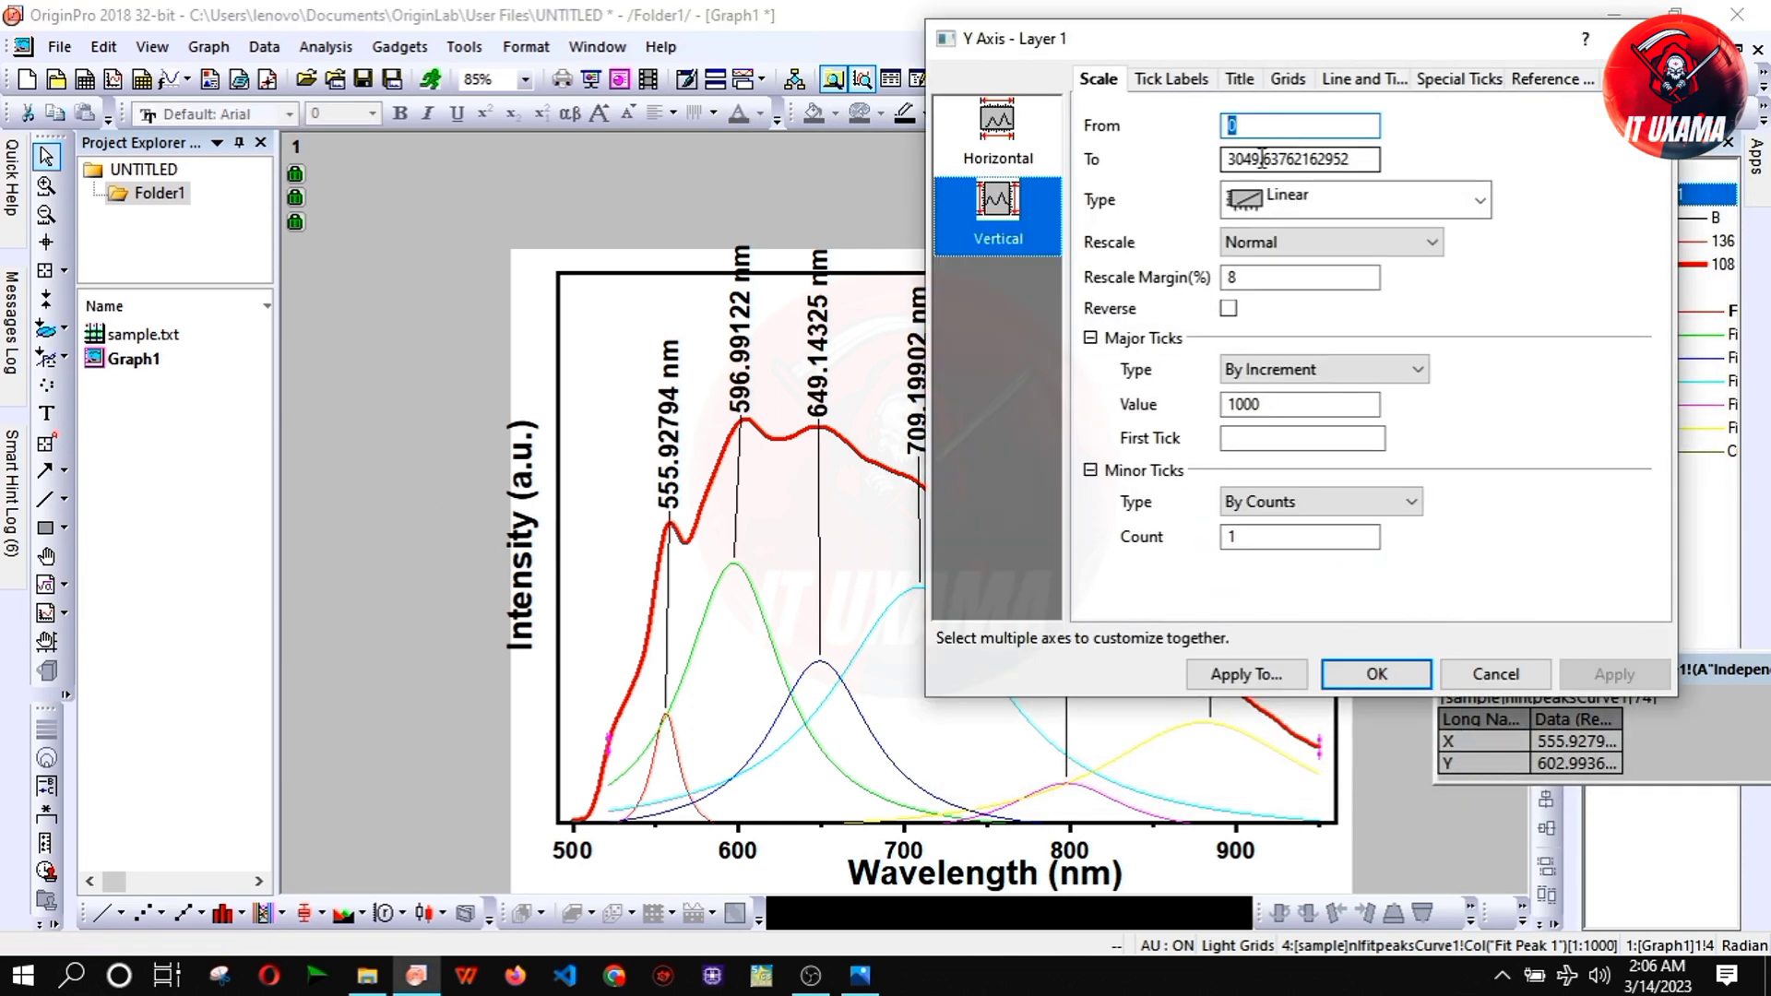
double_click(1261, 158)
type("3400")
key("Return")
- Move the Sample legend into the plot frame's upper-right corner and nudge the Y axis title closer to its axis
left_click_drag(1195, 332, 1239, 325)
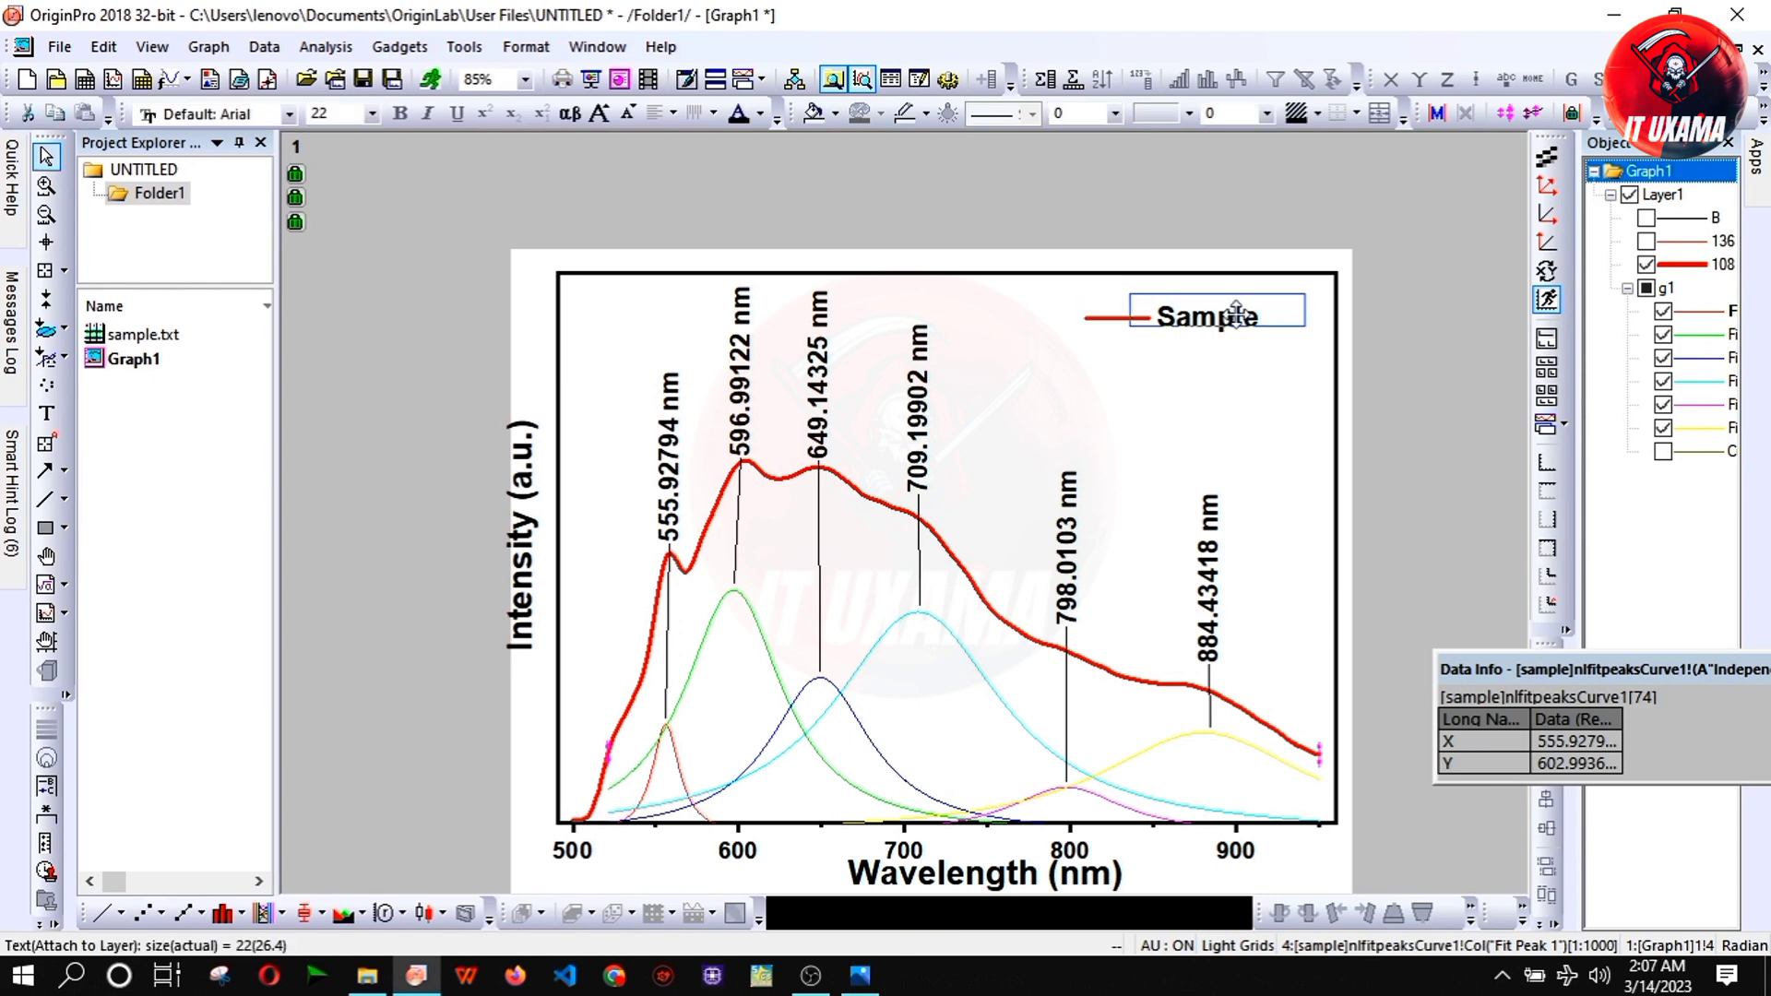
left_click(522, 550)
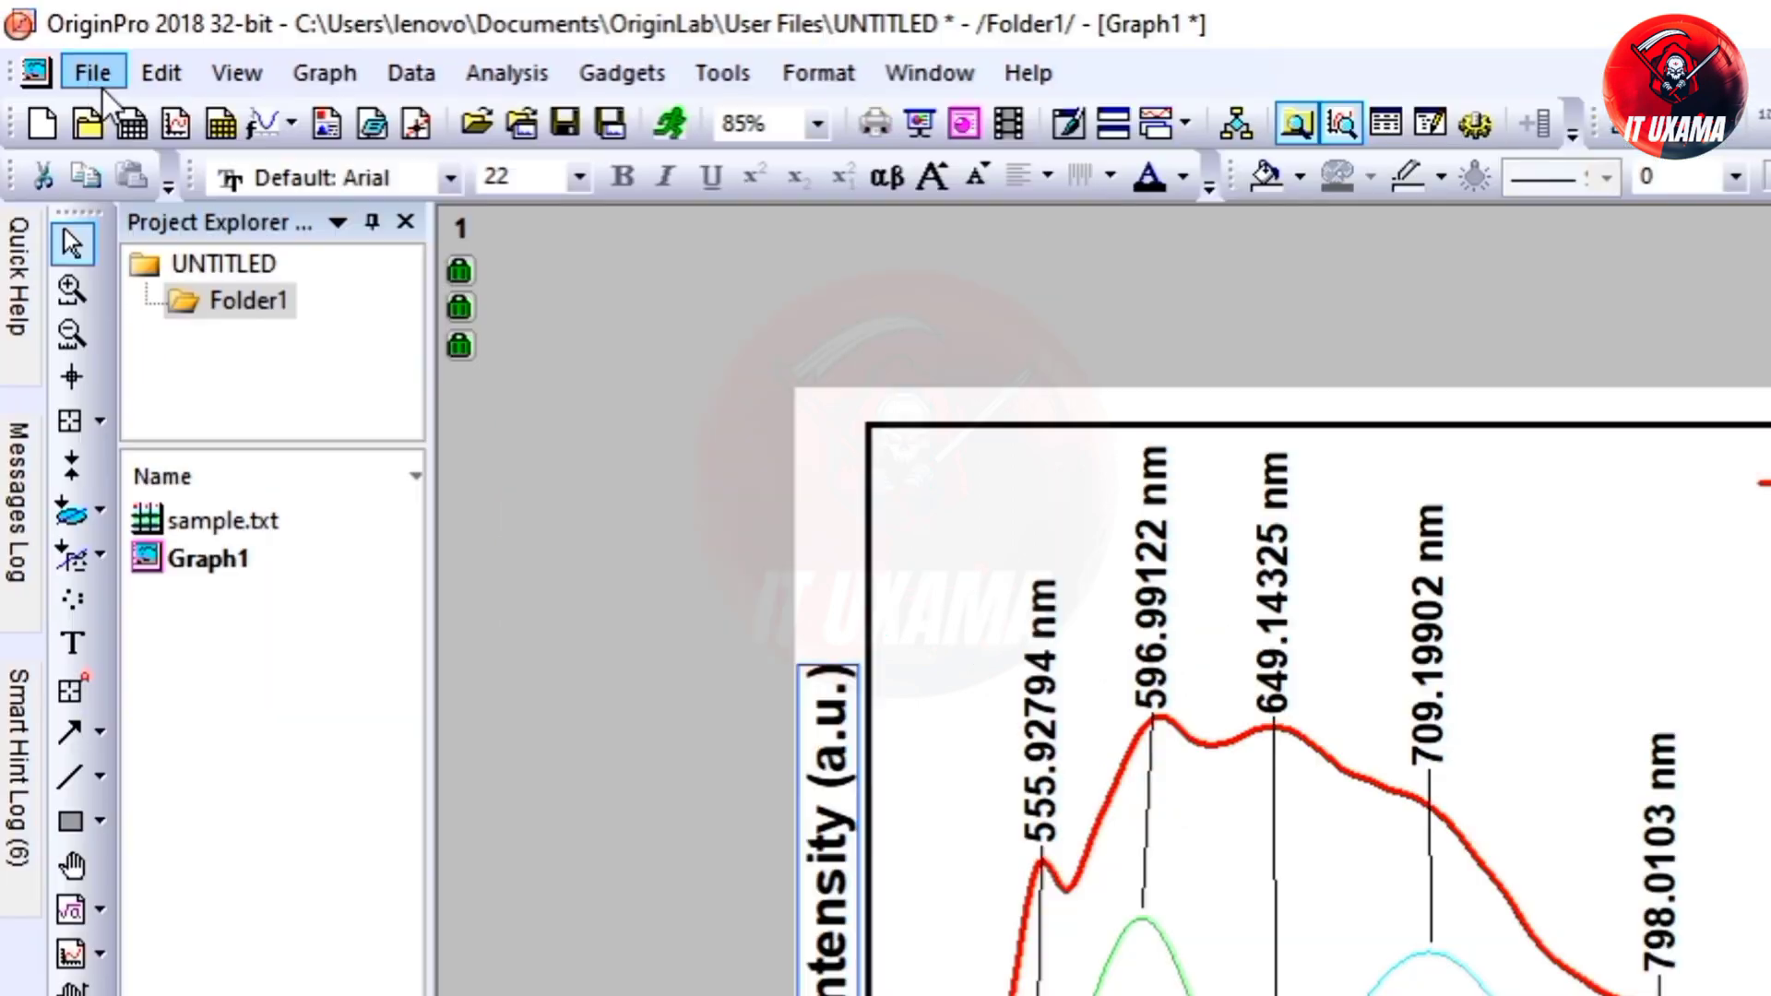
- Open the graph export settings, choose the JPEG image type and name the output file "sample"
left_click(92, 74)
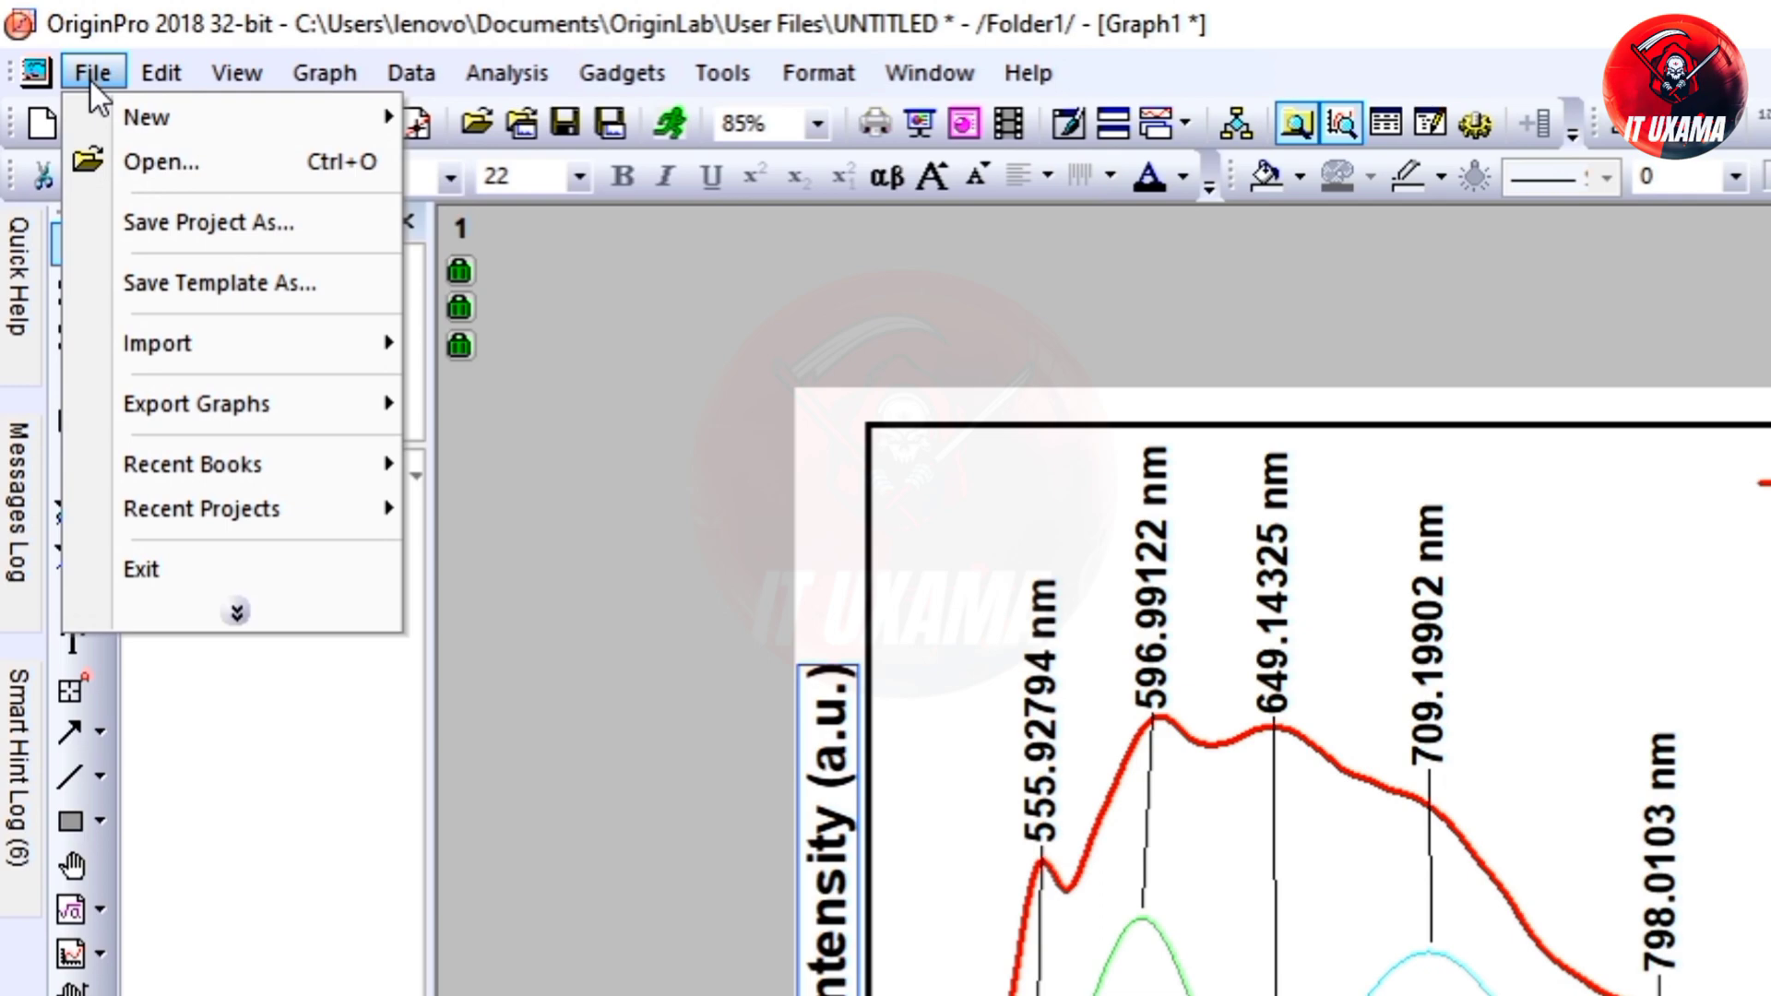
left_click(561, 466)
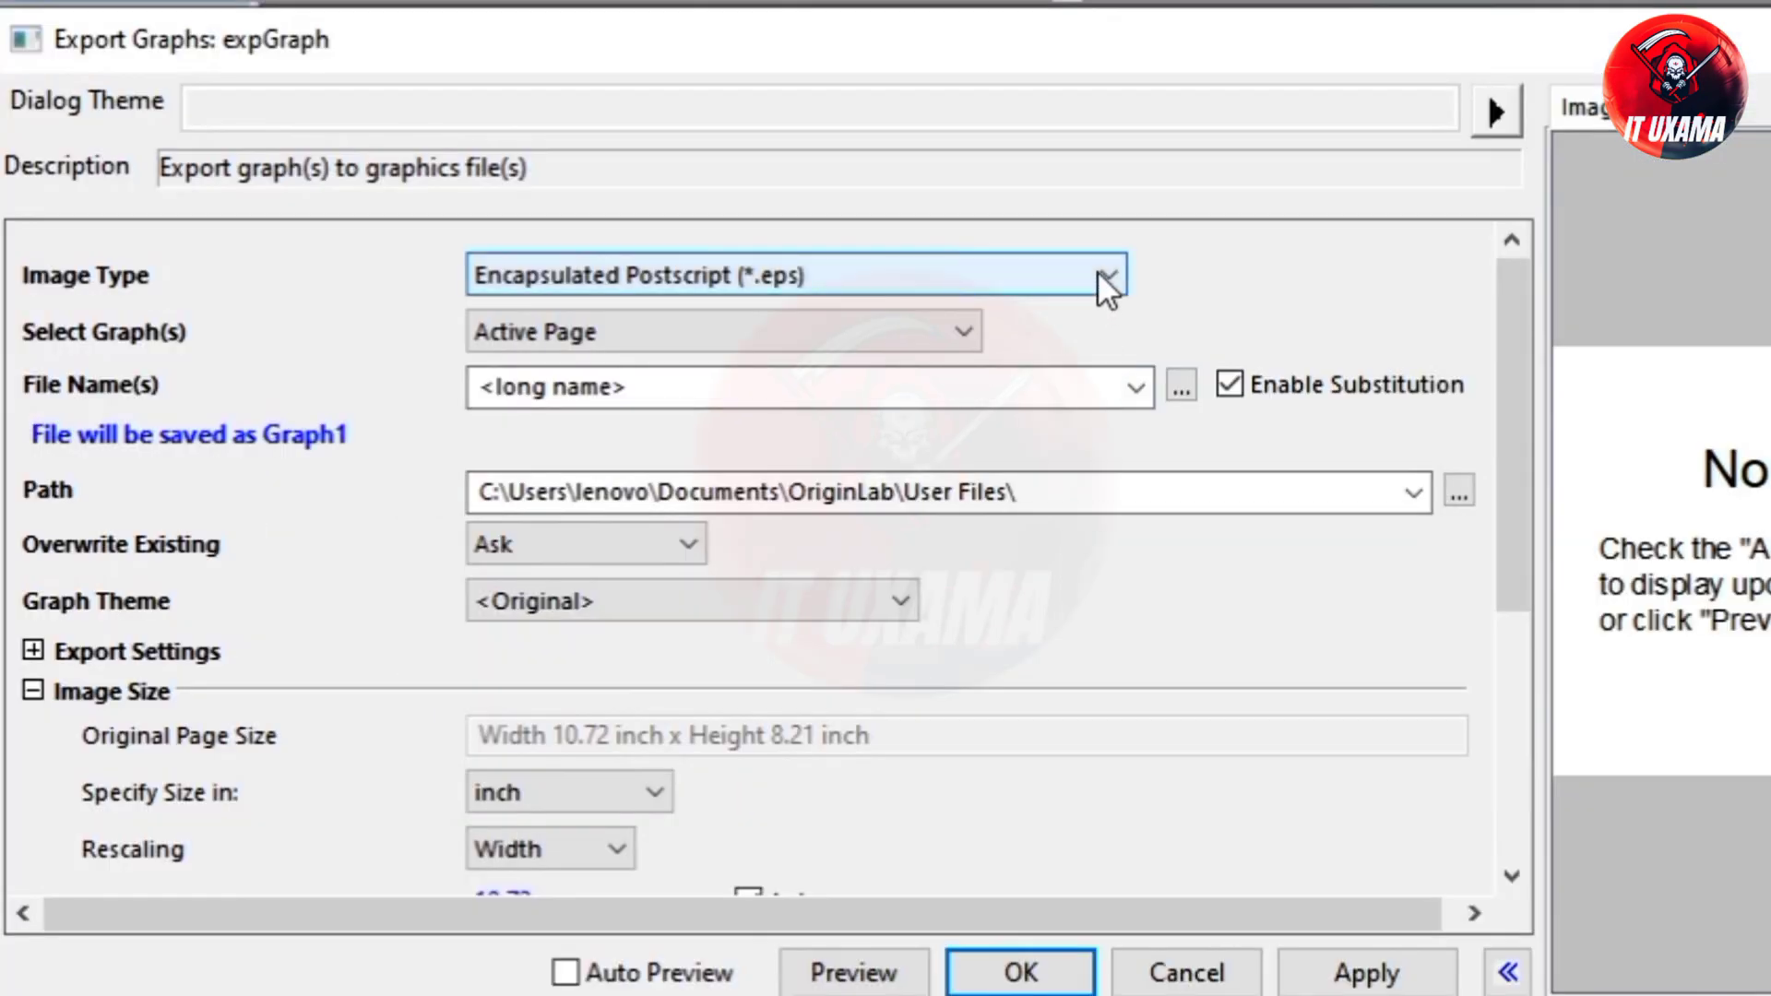
left_click(1105, 275)
left_click(972, 500)
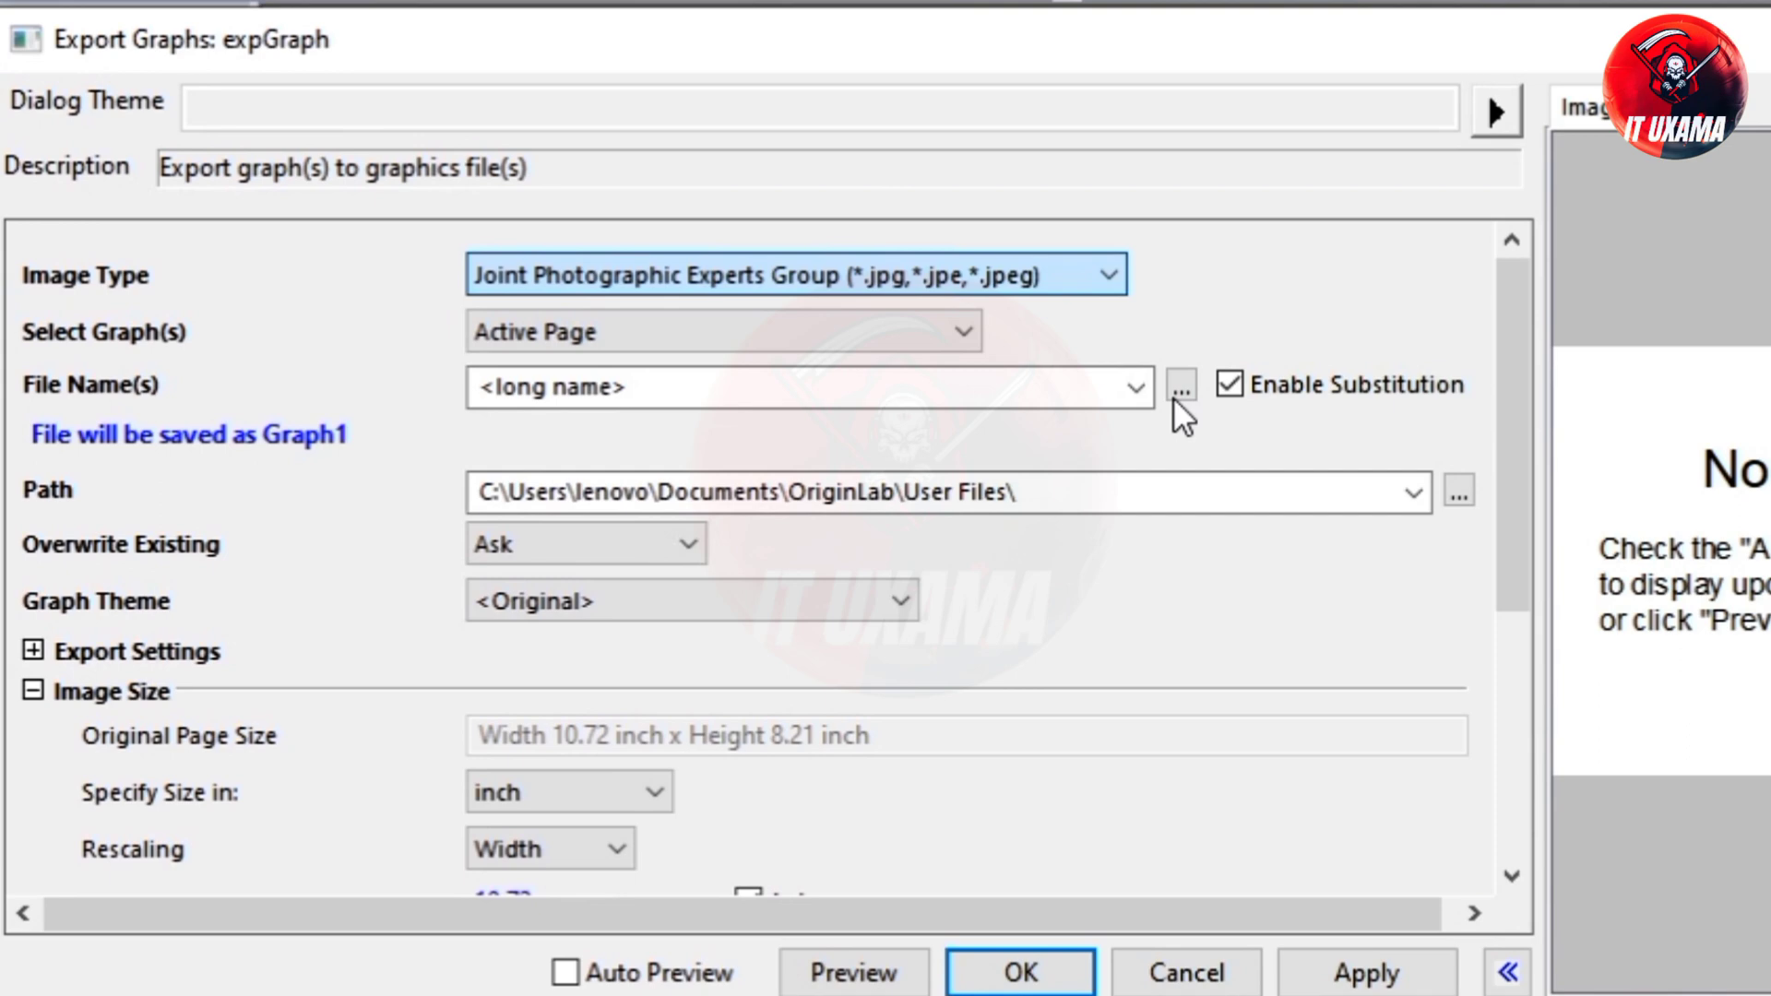
left_click(1000, 386)
type("samp")
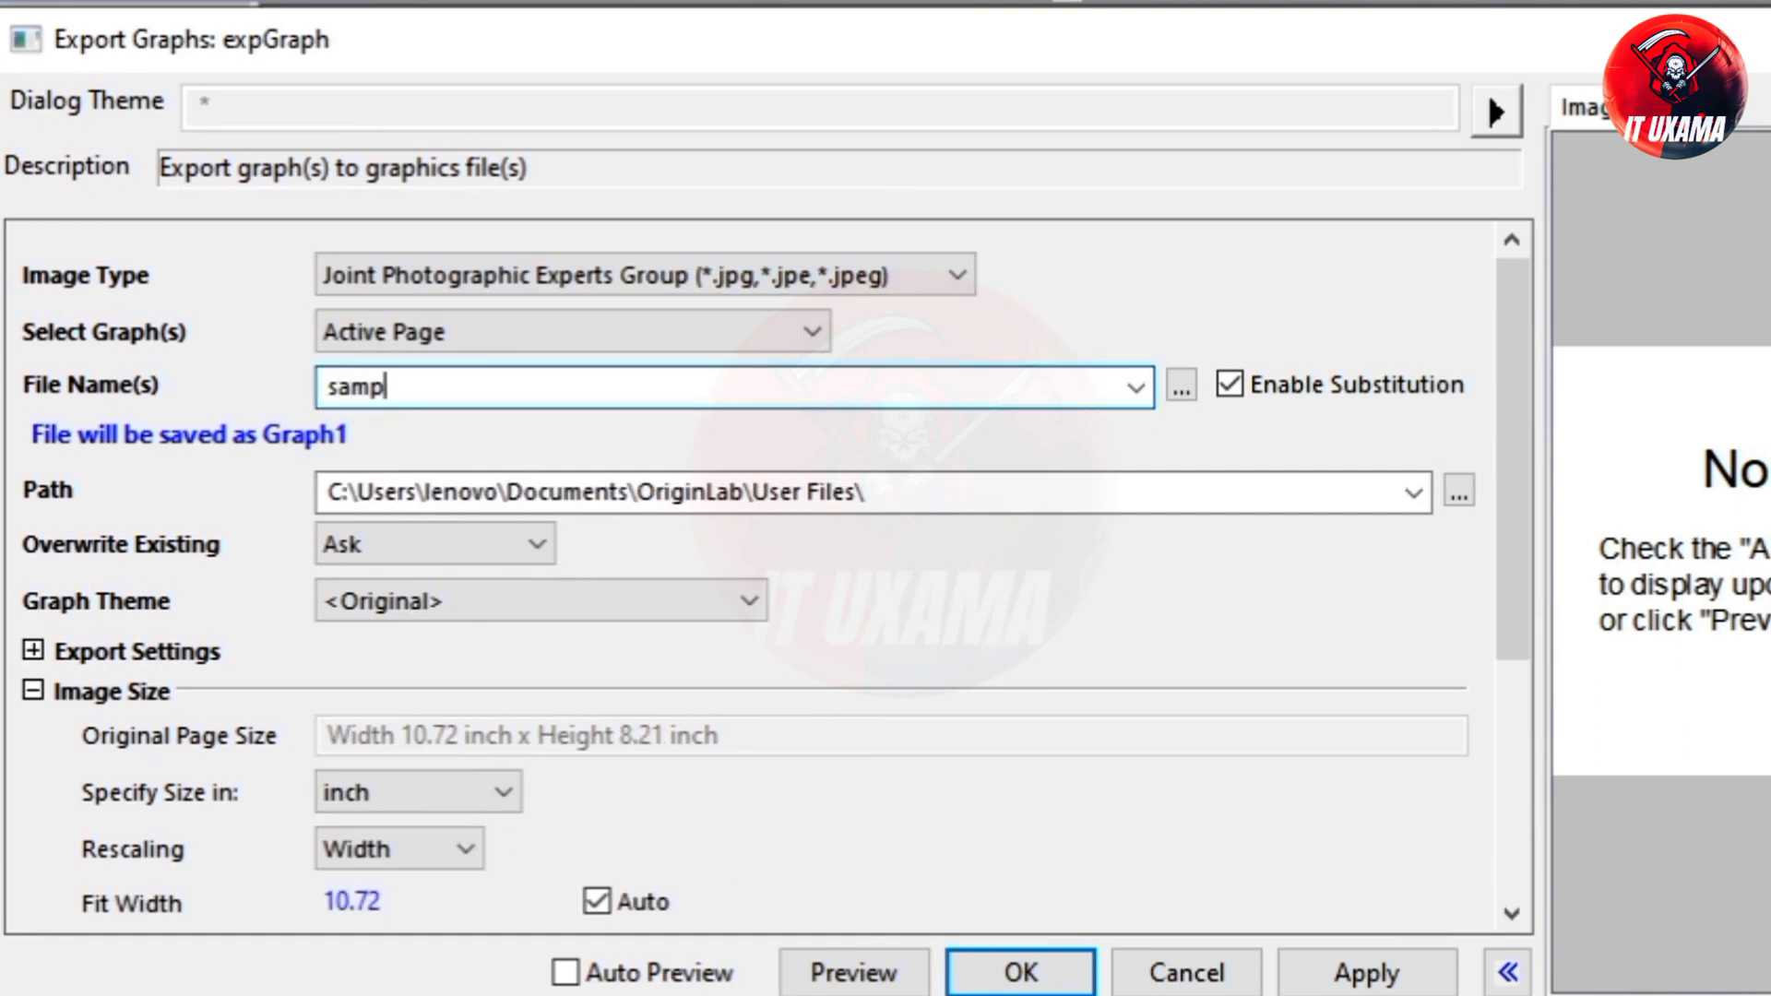
type(",e")
key("BackSpace")
key("BackSpace")
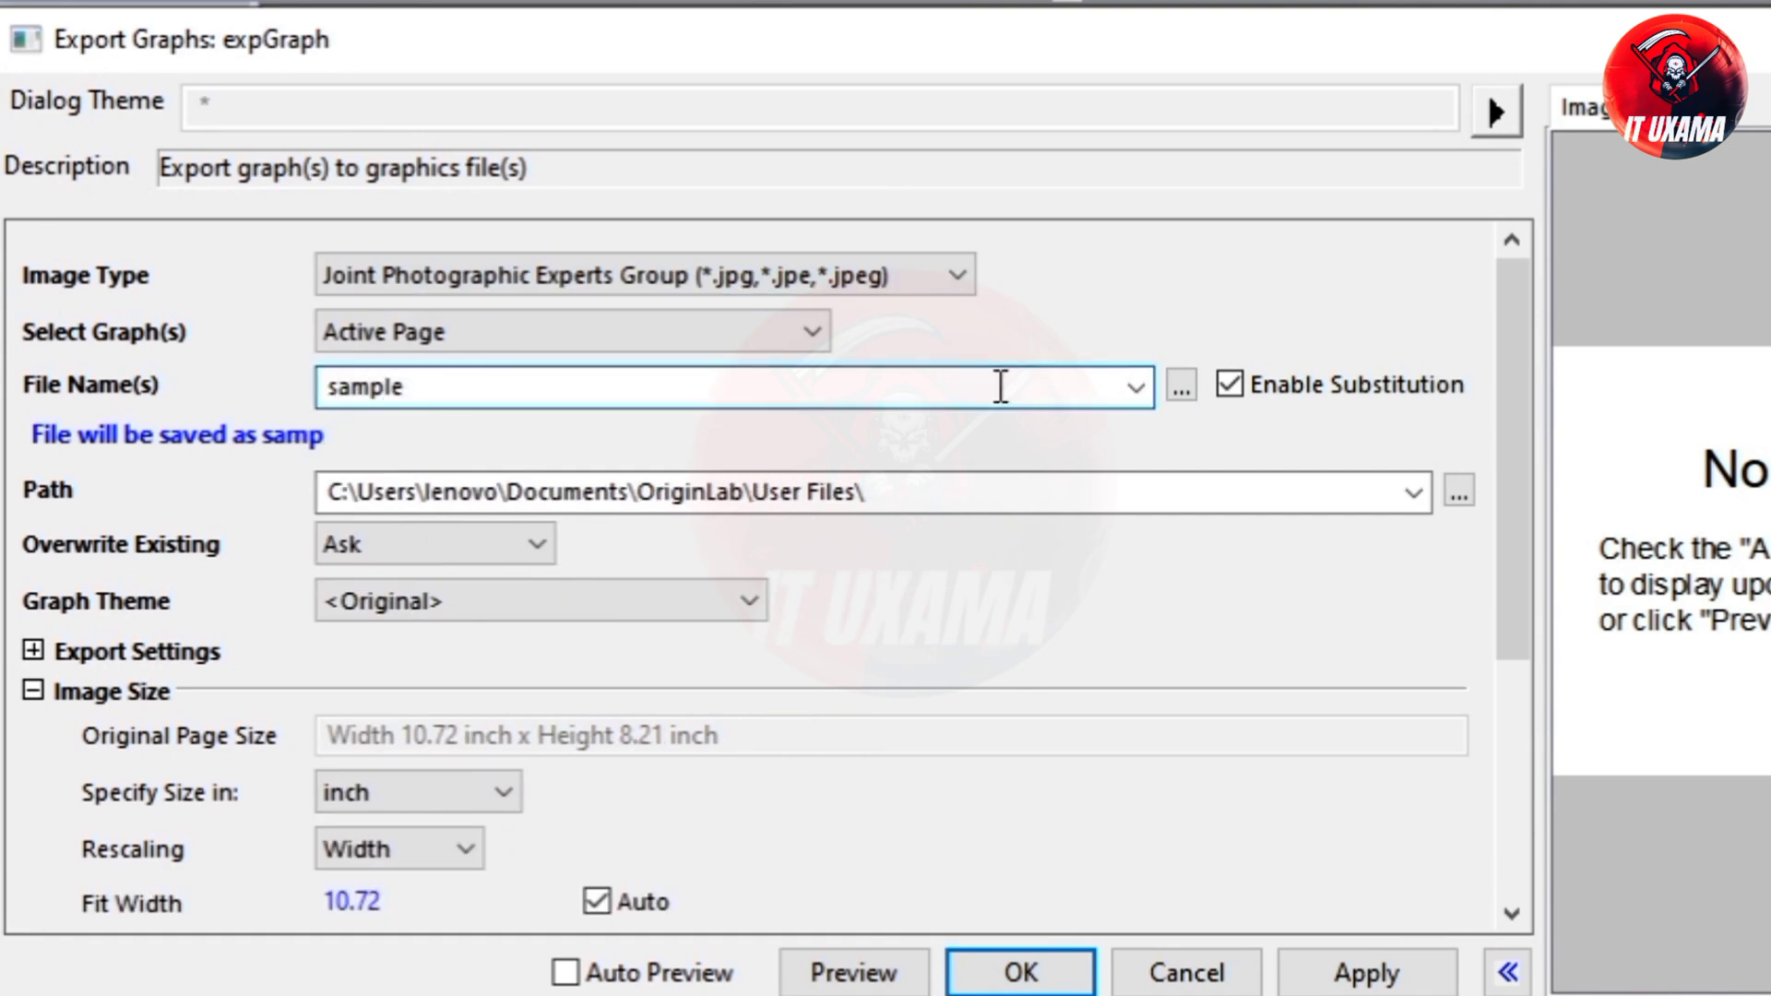
- Set the export path to the Sample folder on the Desktop
left_click(1459, 489)
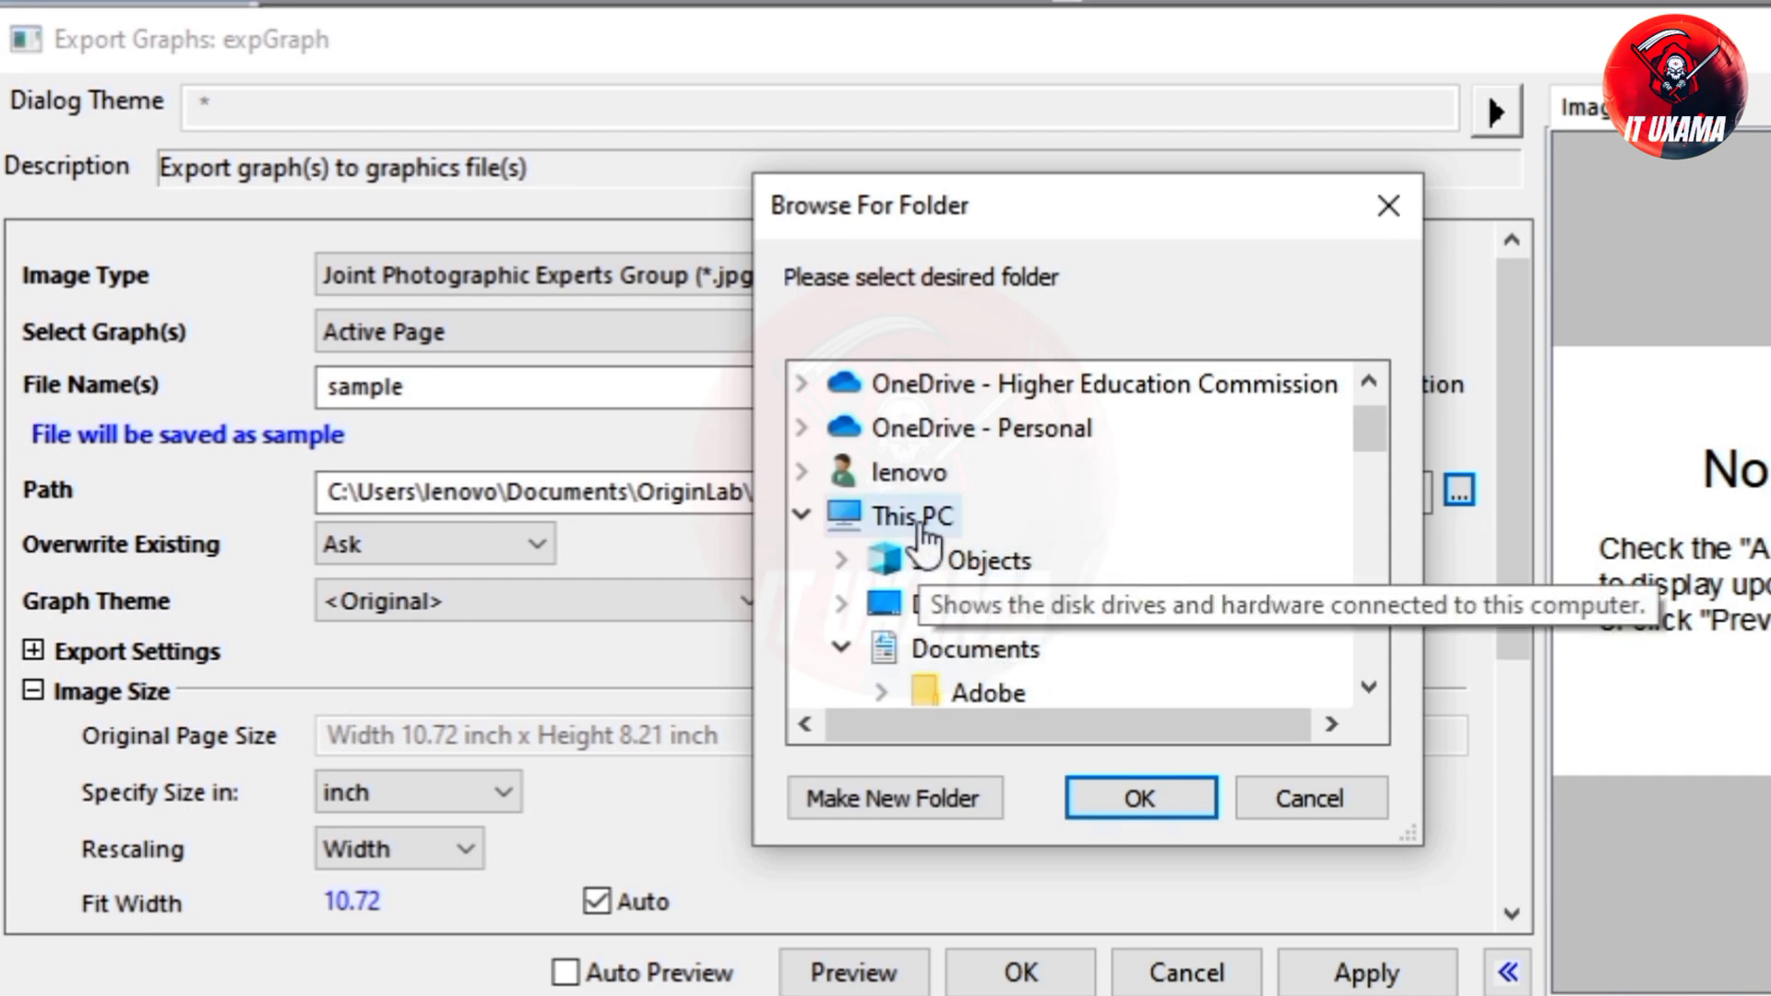
left_click(1171, 814)
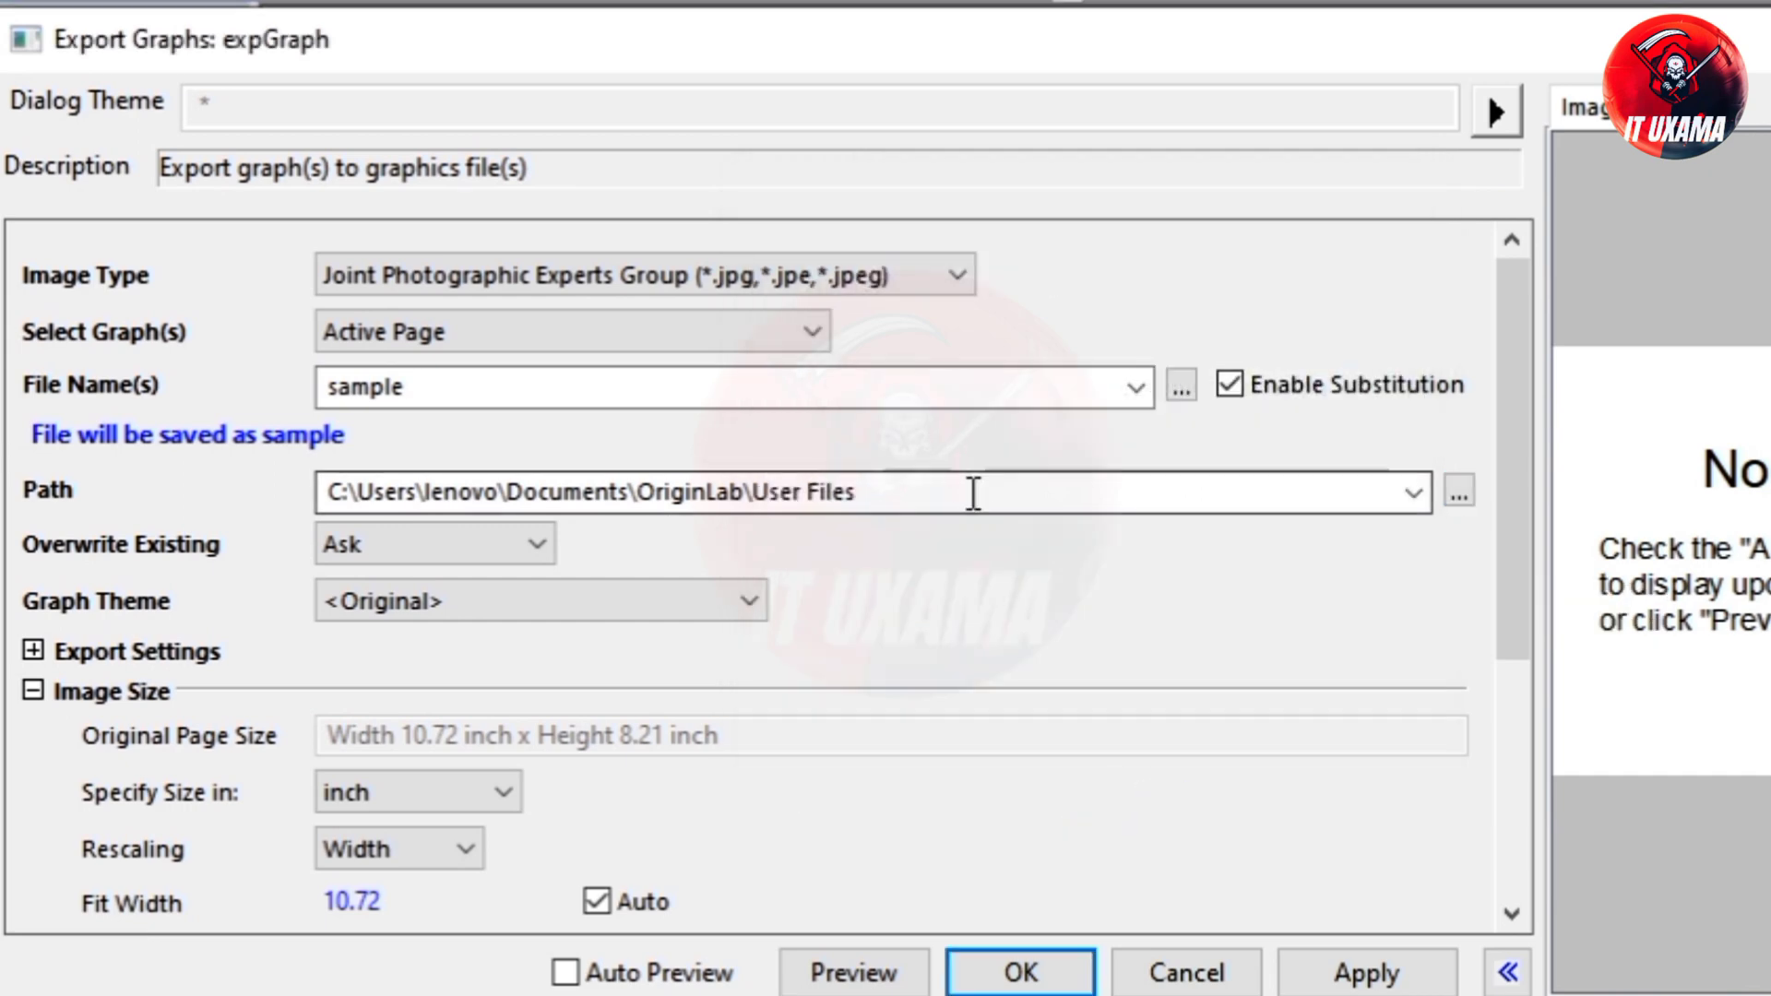
left_click(1459, 491)
double_click(1005, 603)
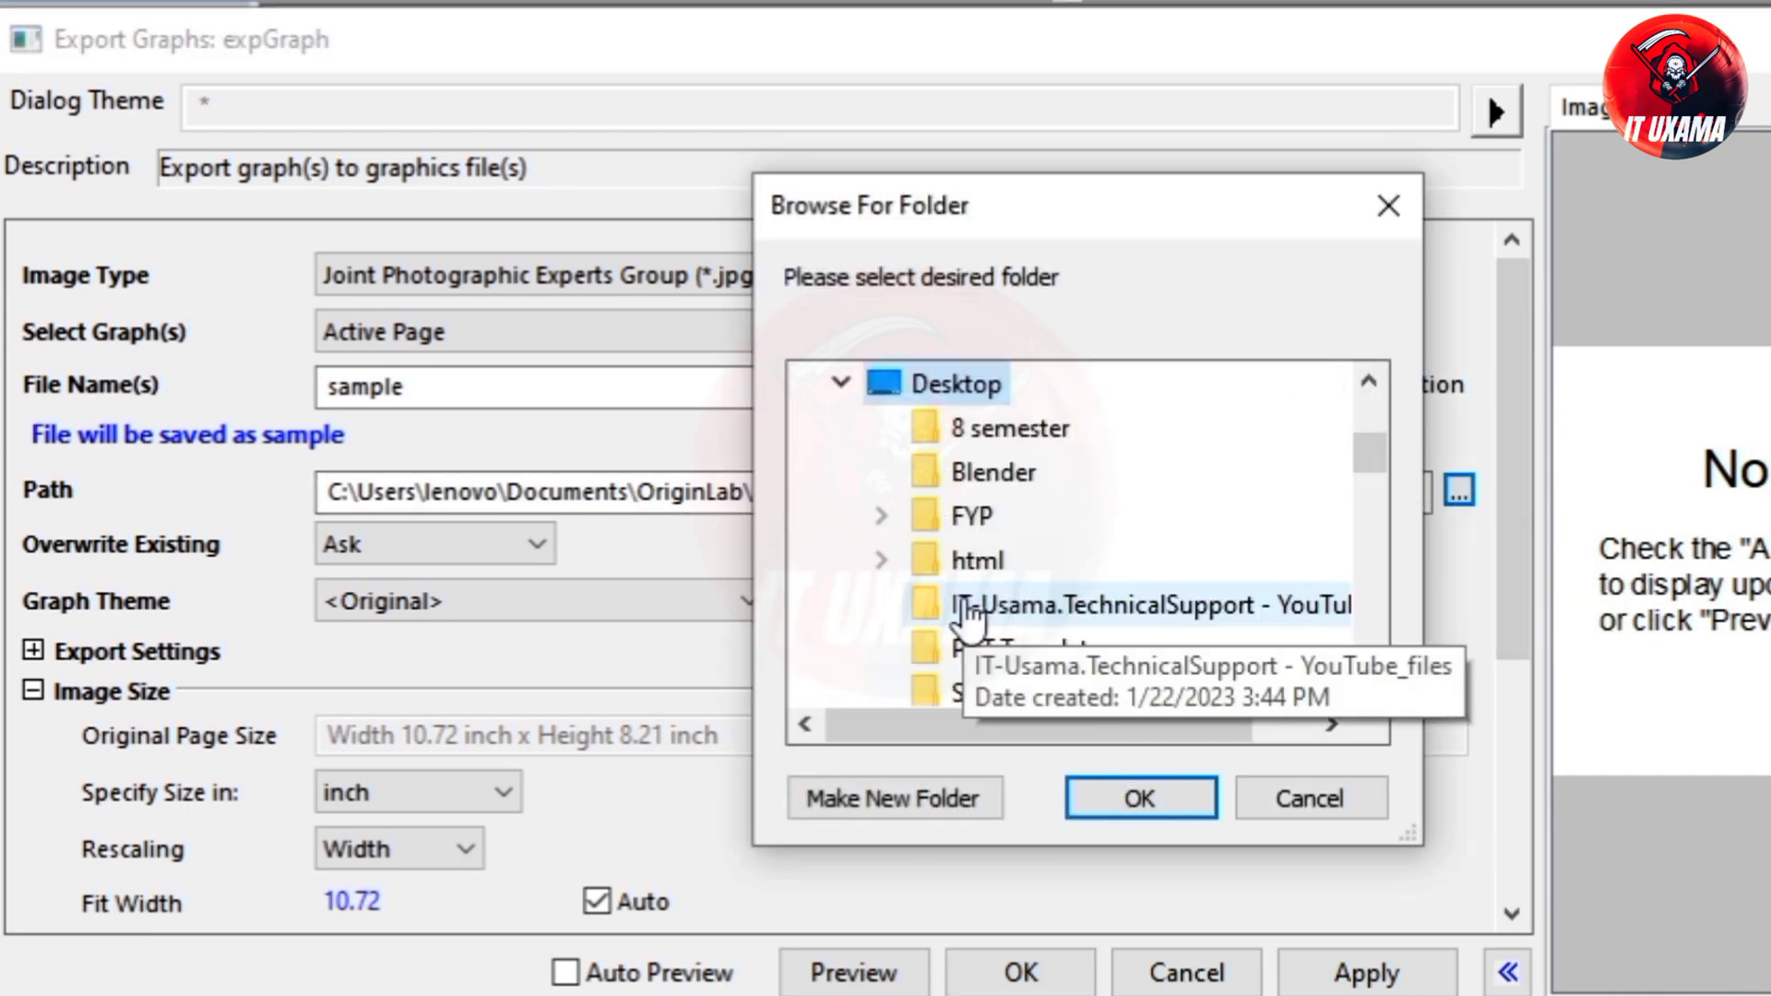
left_click(968, 691)
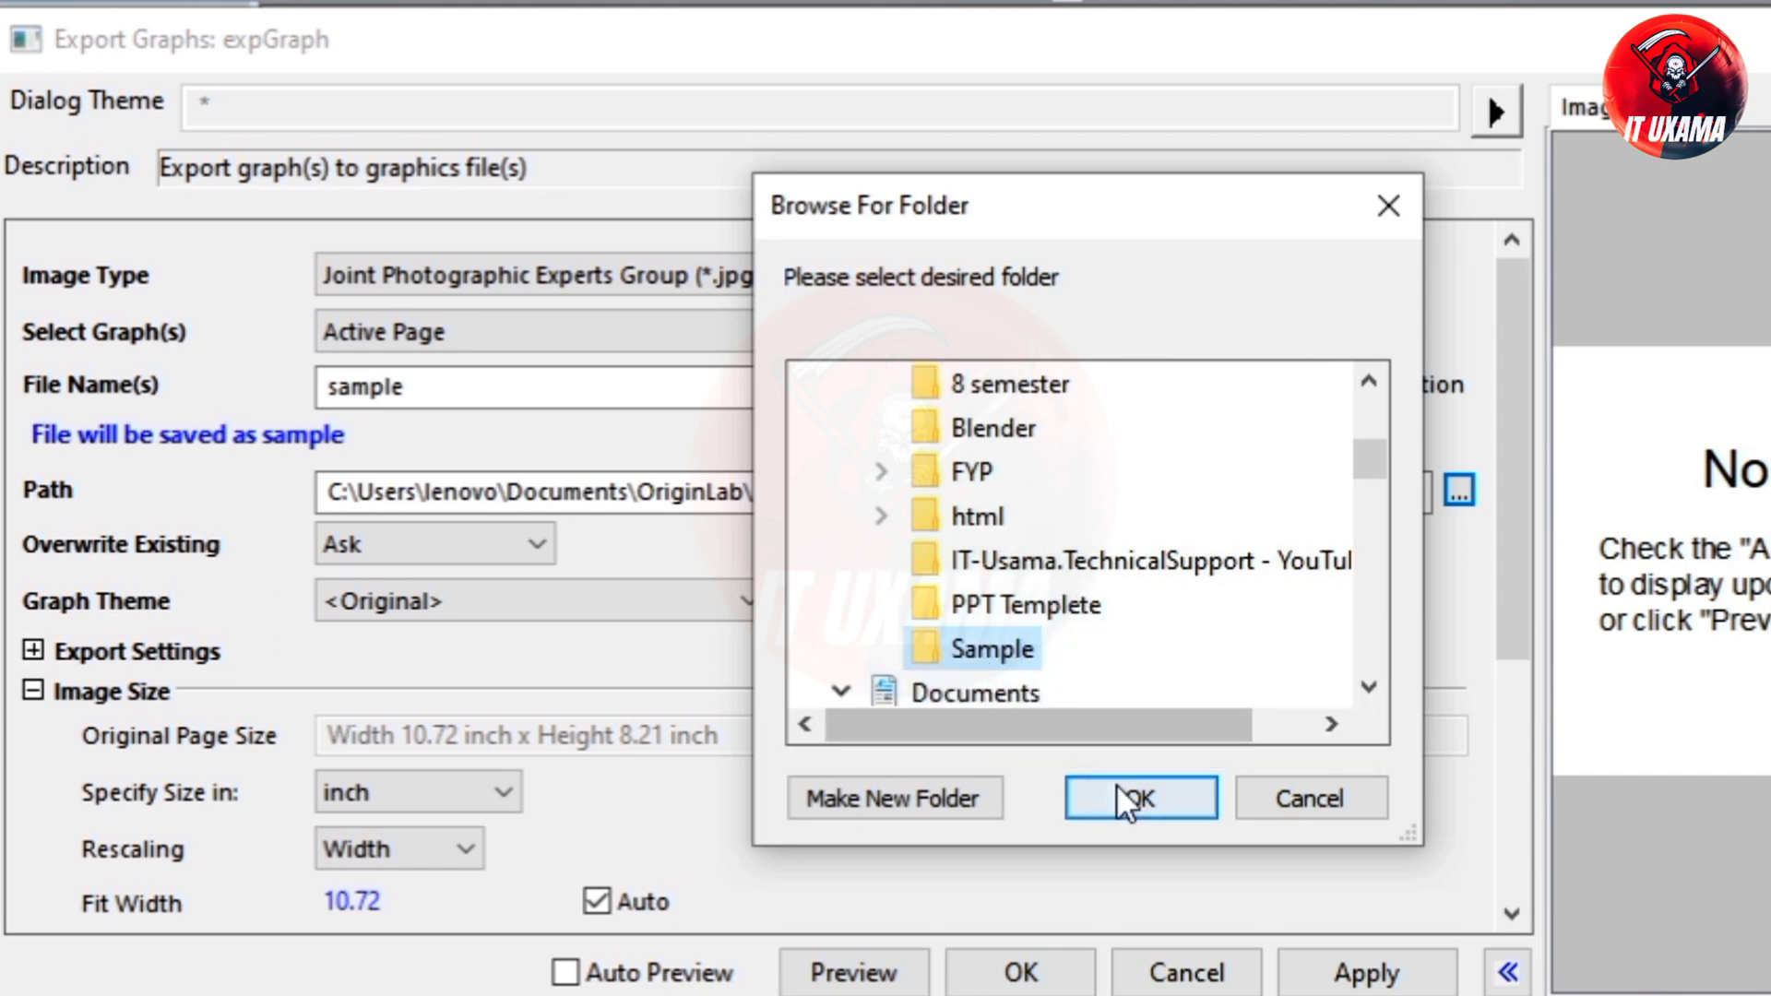
left_click(1136, 798)
- Set the JPG resolution to 600 DPI and export the graph
scroll(503, 627, "down", 5)
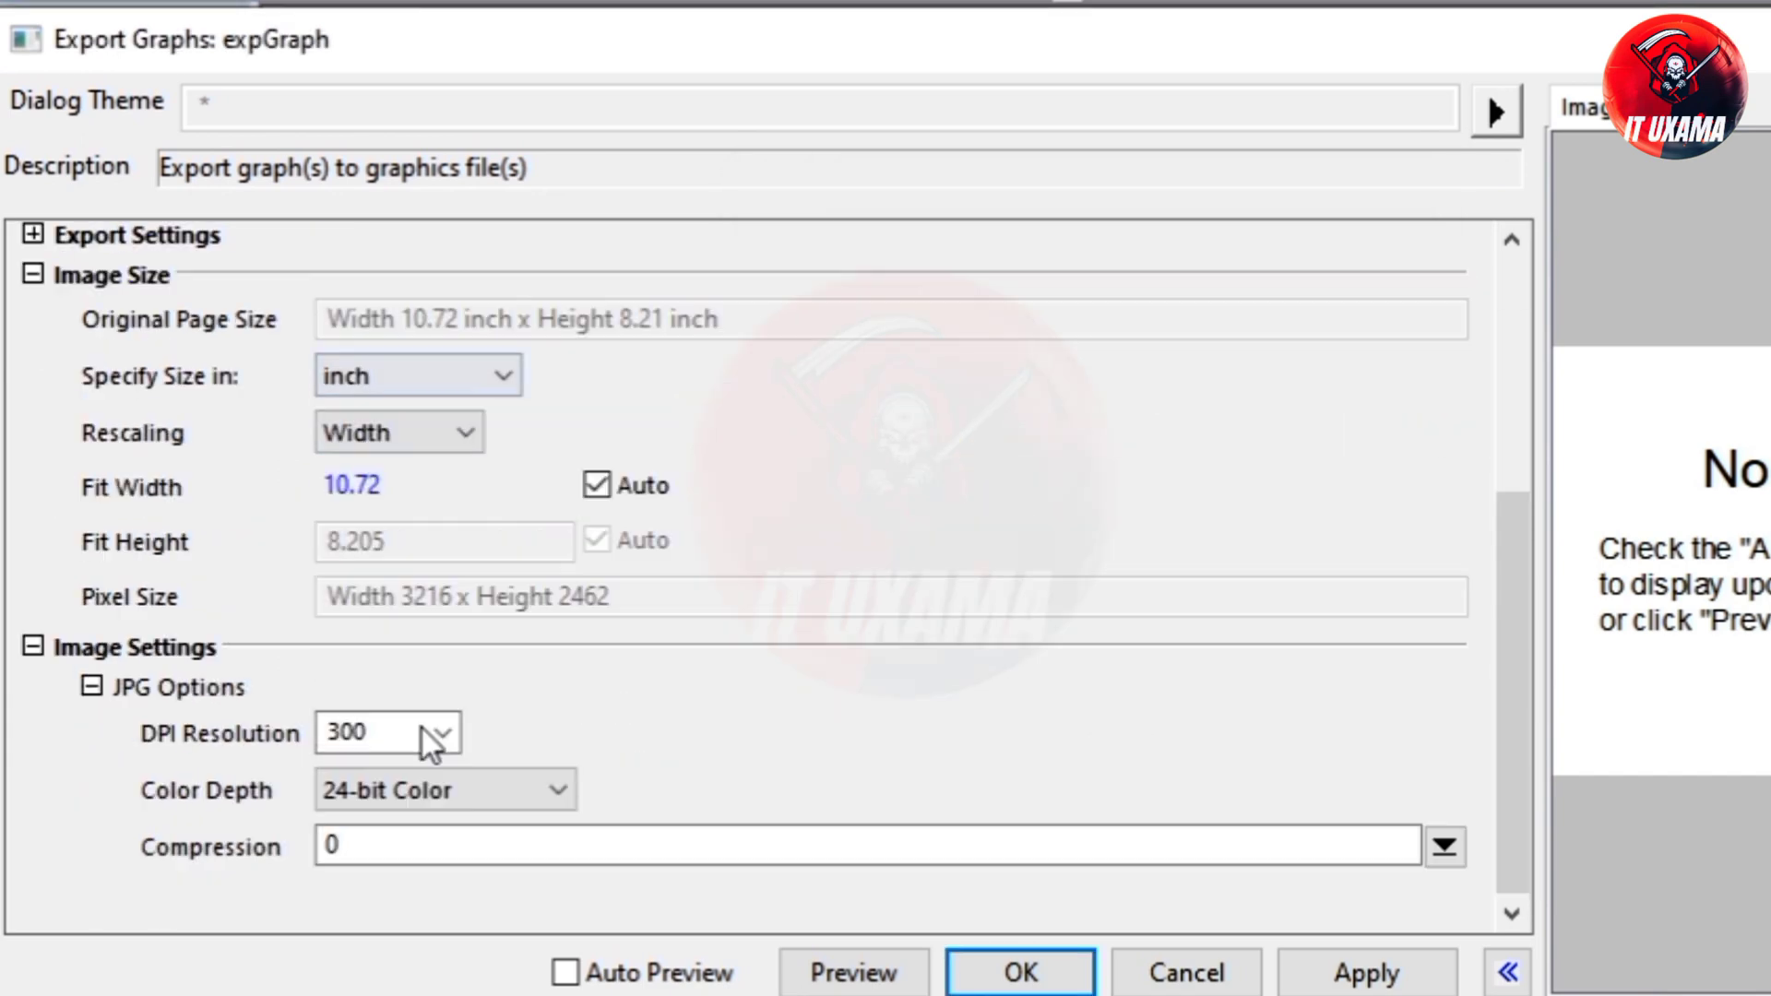
left_click(443, 733)
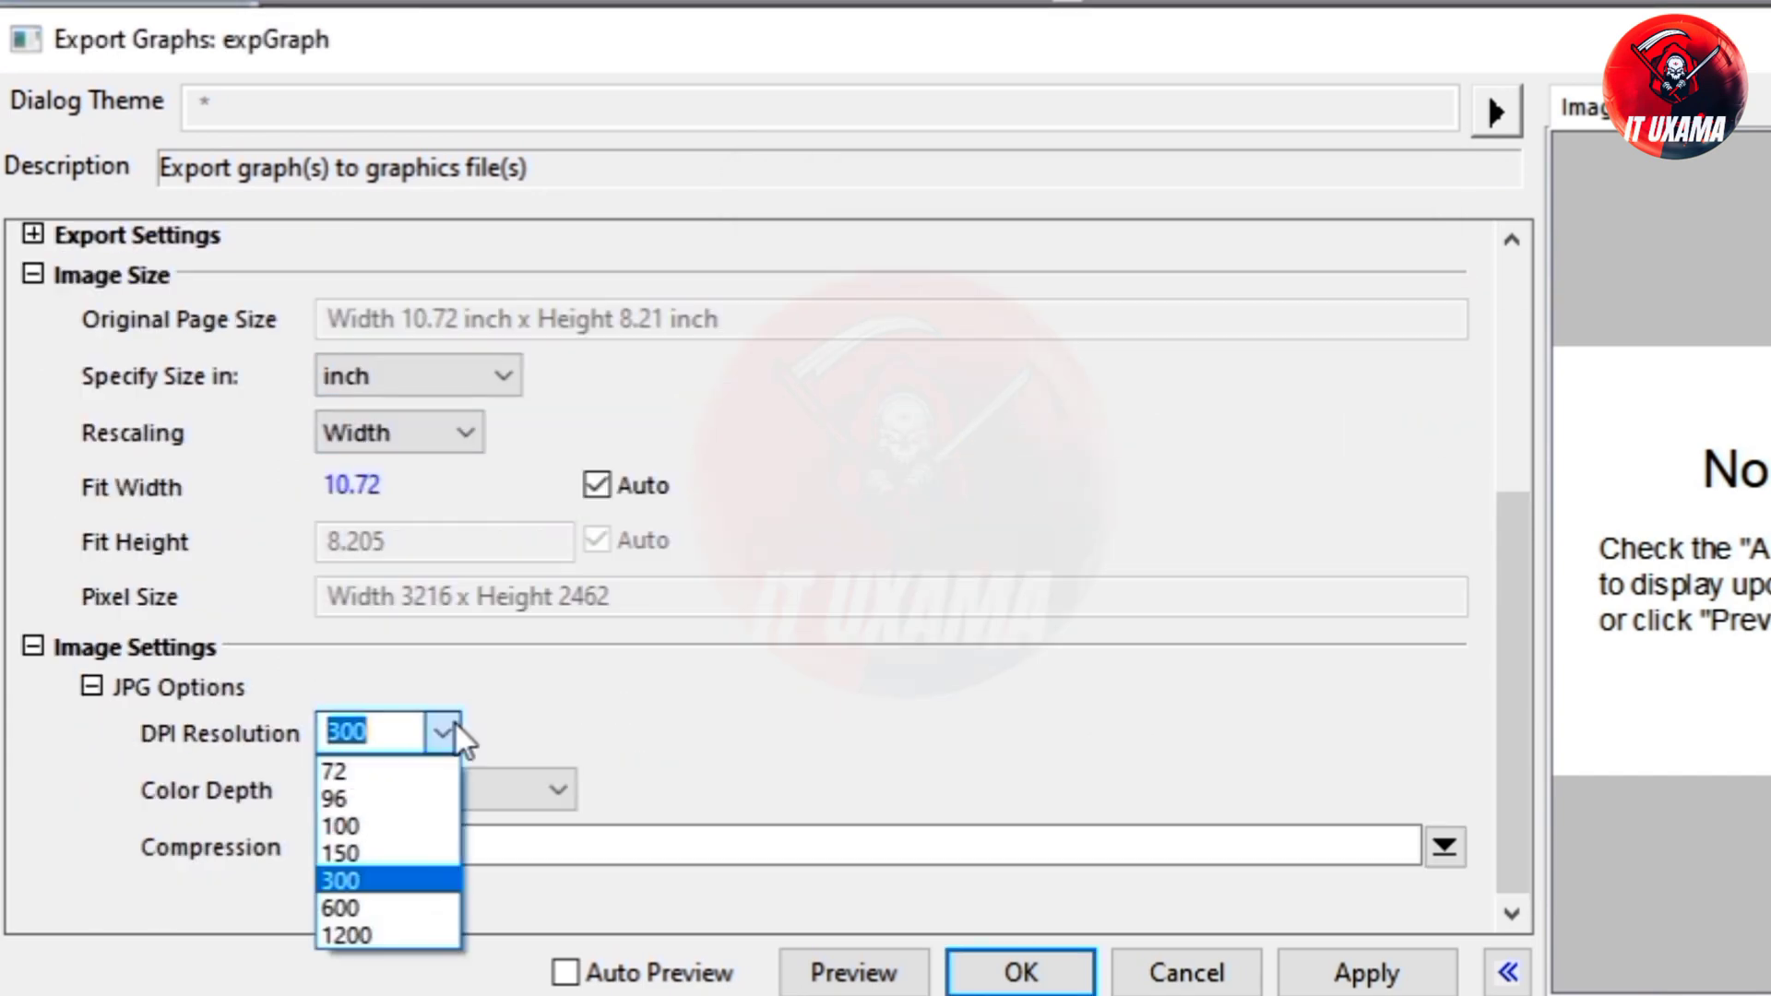
left_click(430, 907)
scroll(1061, 601, "up", 5)
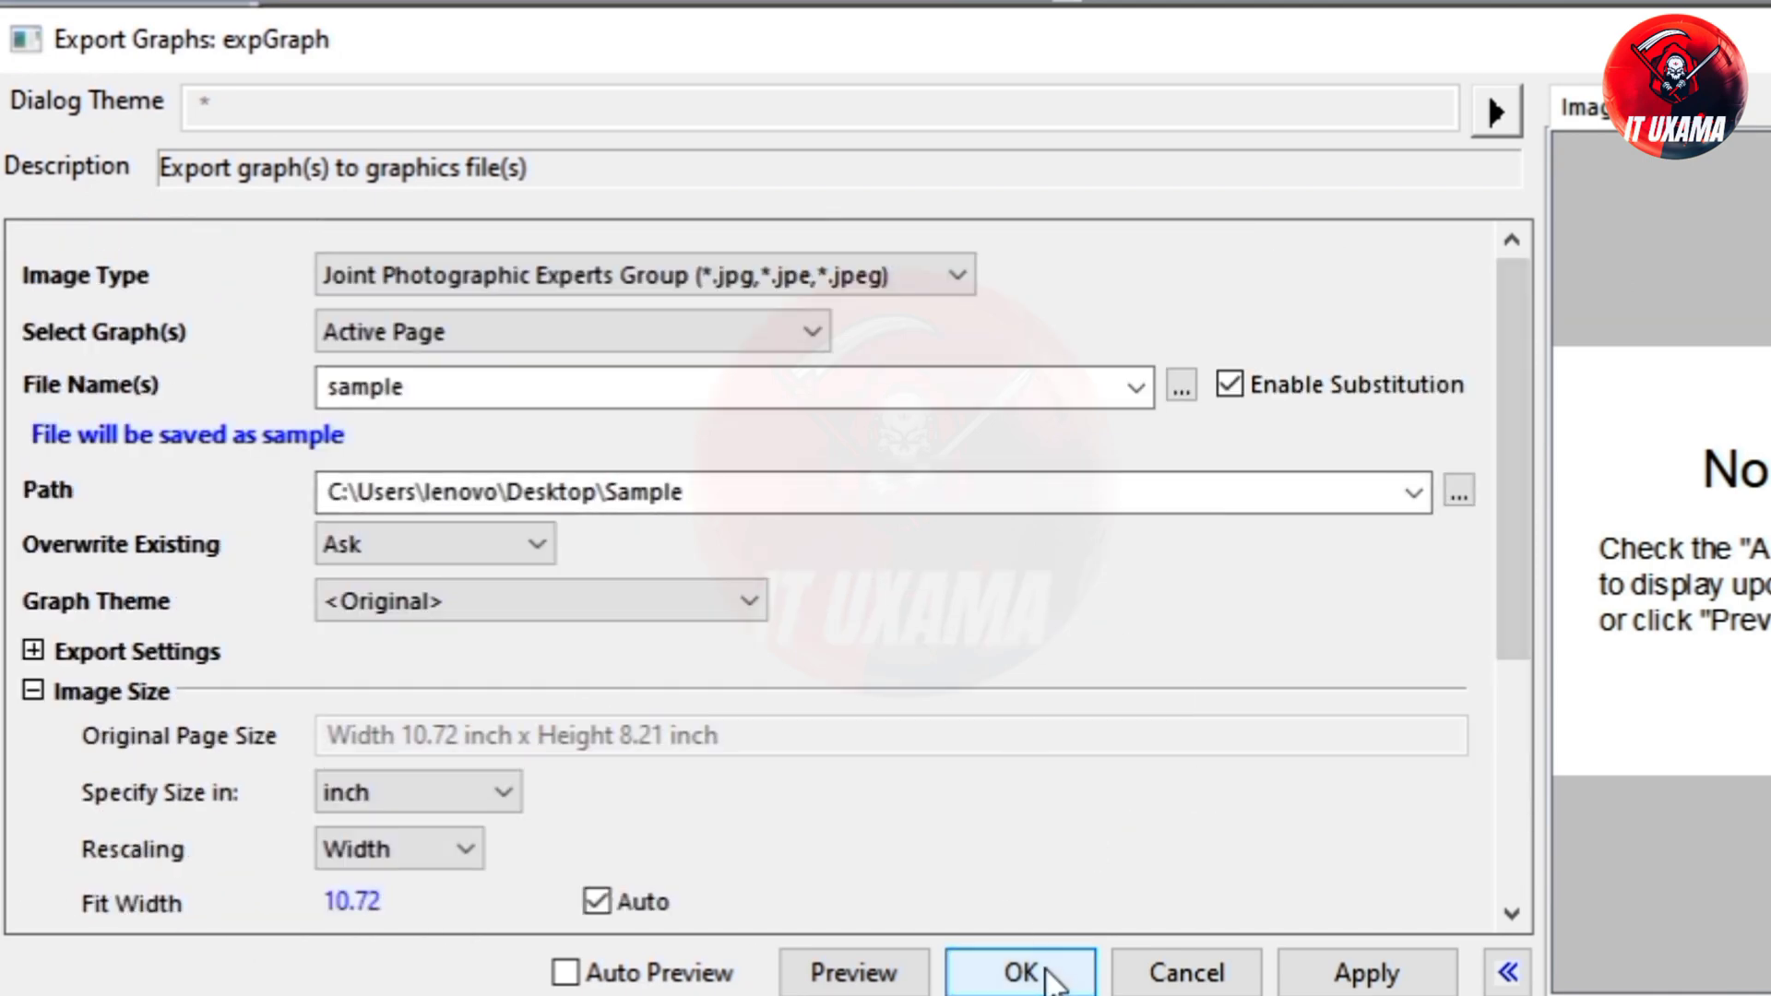
left_click(1051, 982)
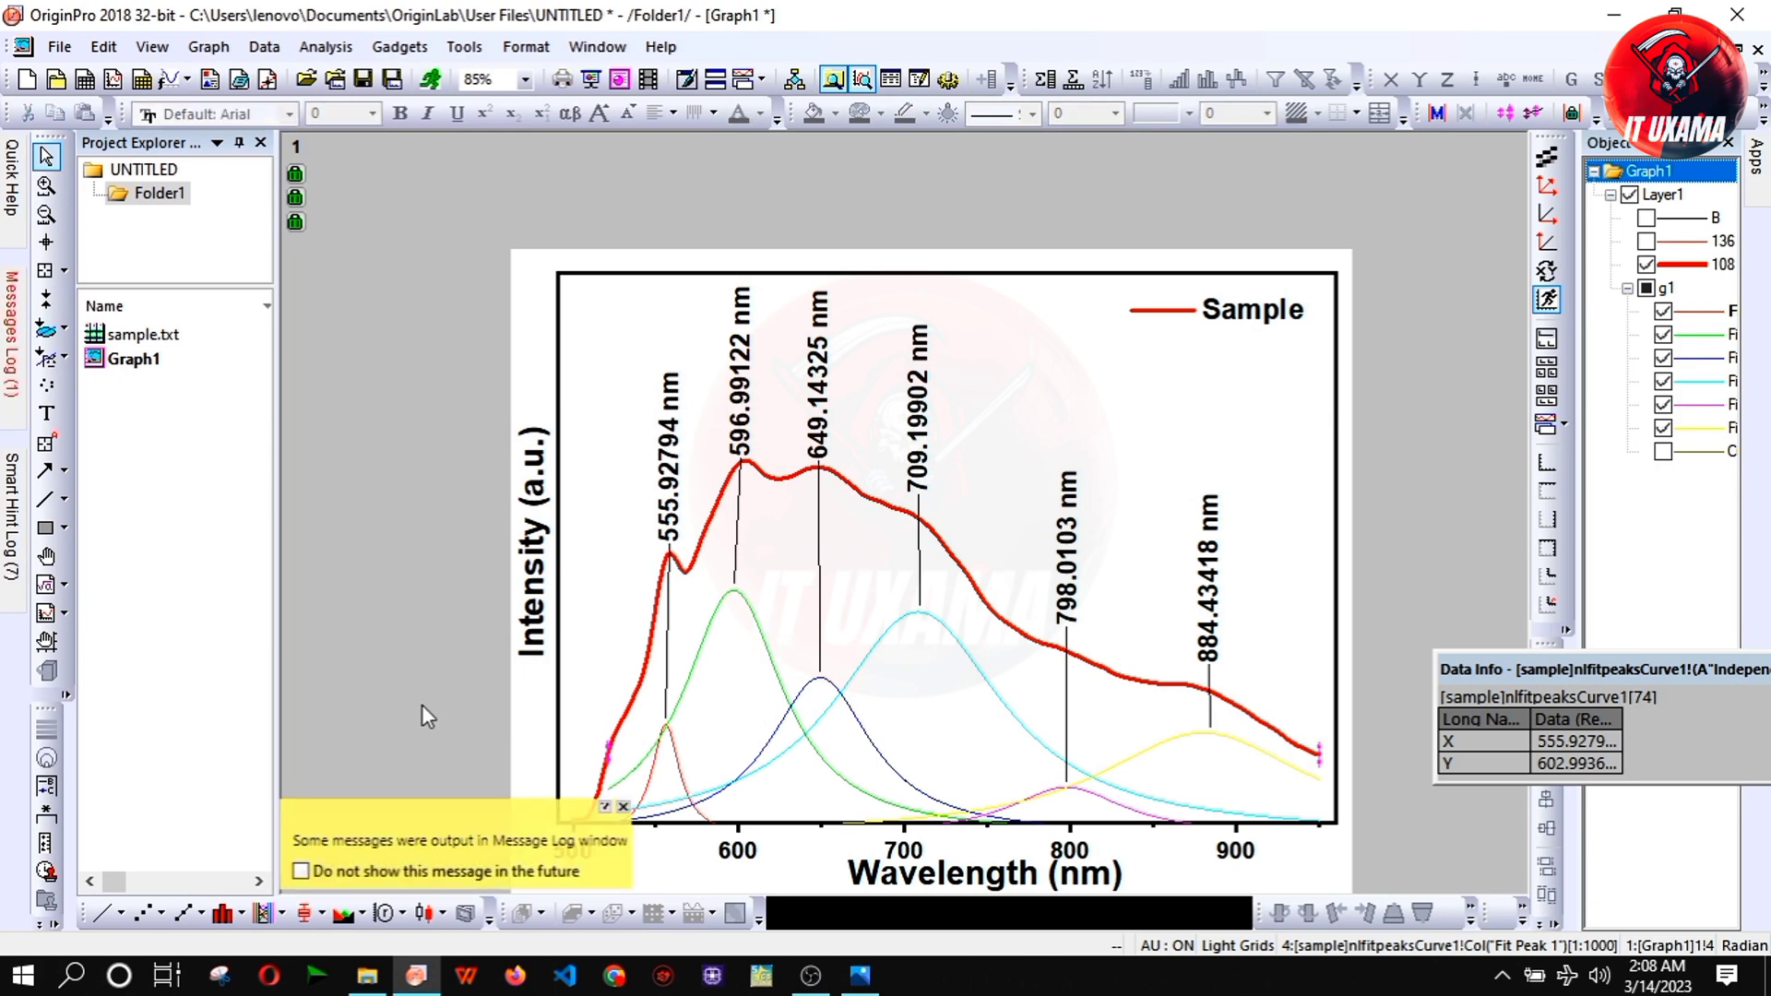
- Open the exported sample.jpg from the Sample folder and examine the curve and label sharpness at high magnification
left_click(368, 977)
double_click(698, 173)
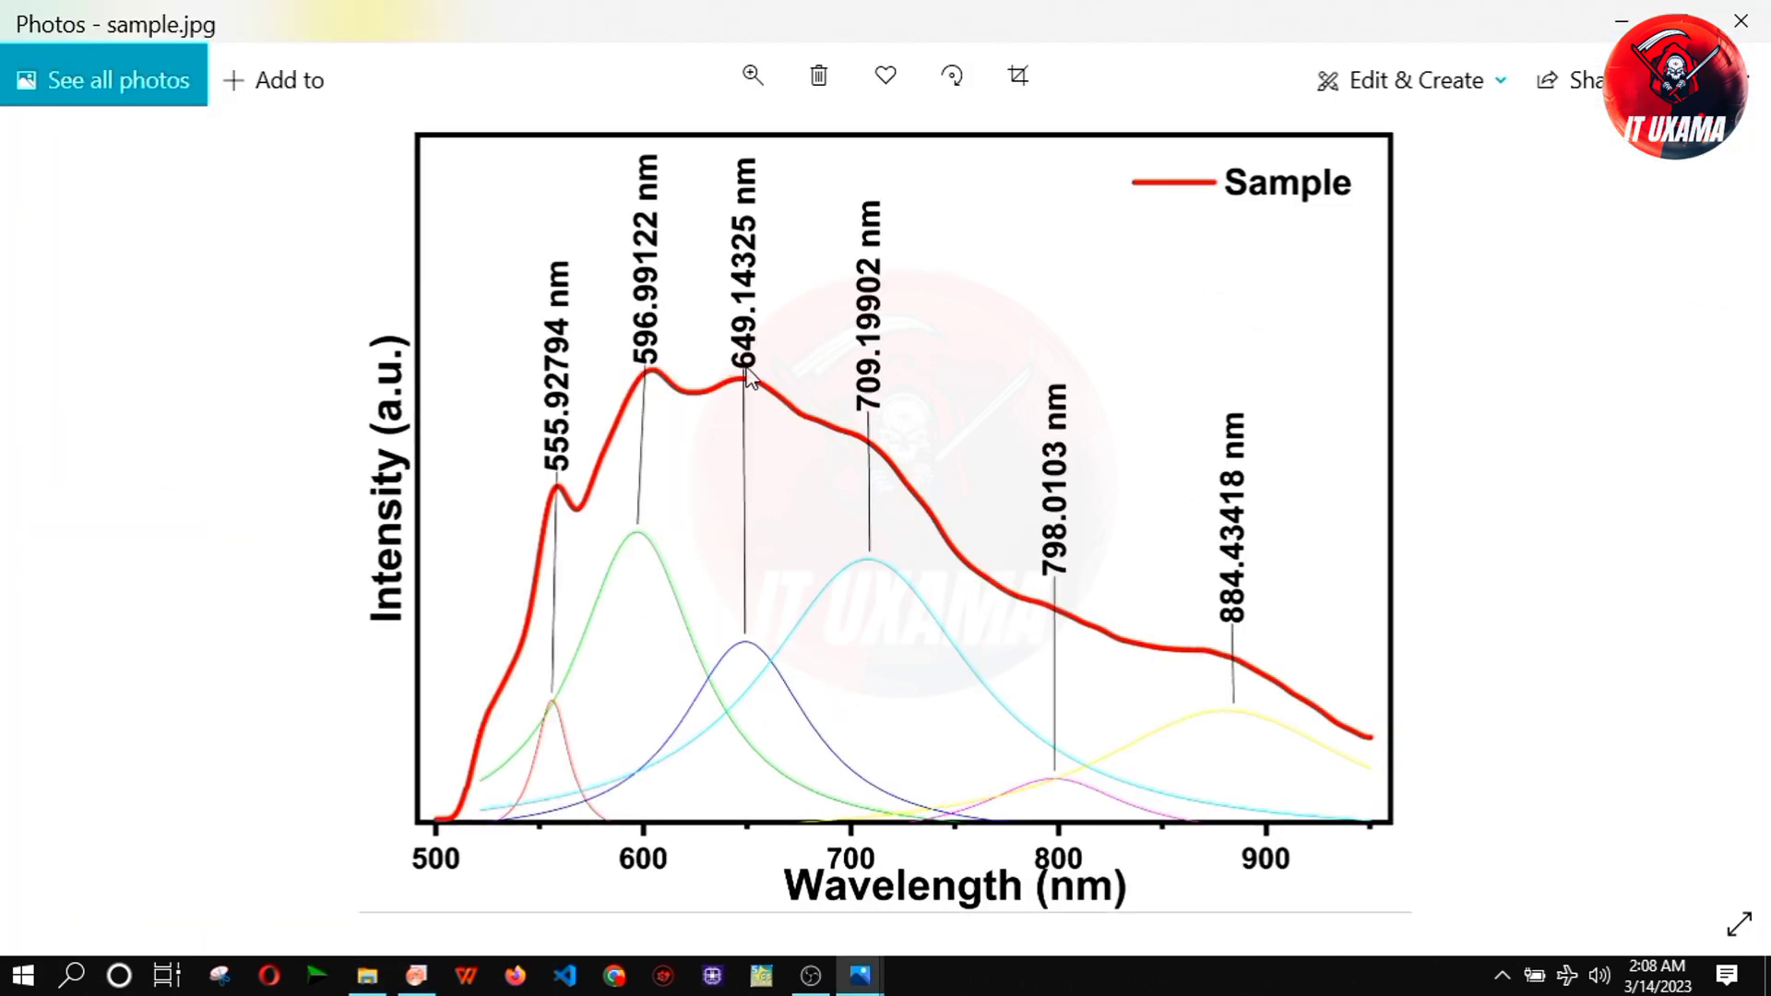
scroll(747, 368, "up", 5)
left_click_drag(747, 368, 800, 643)
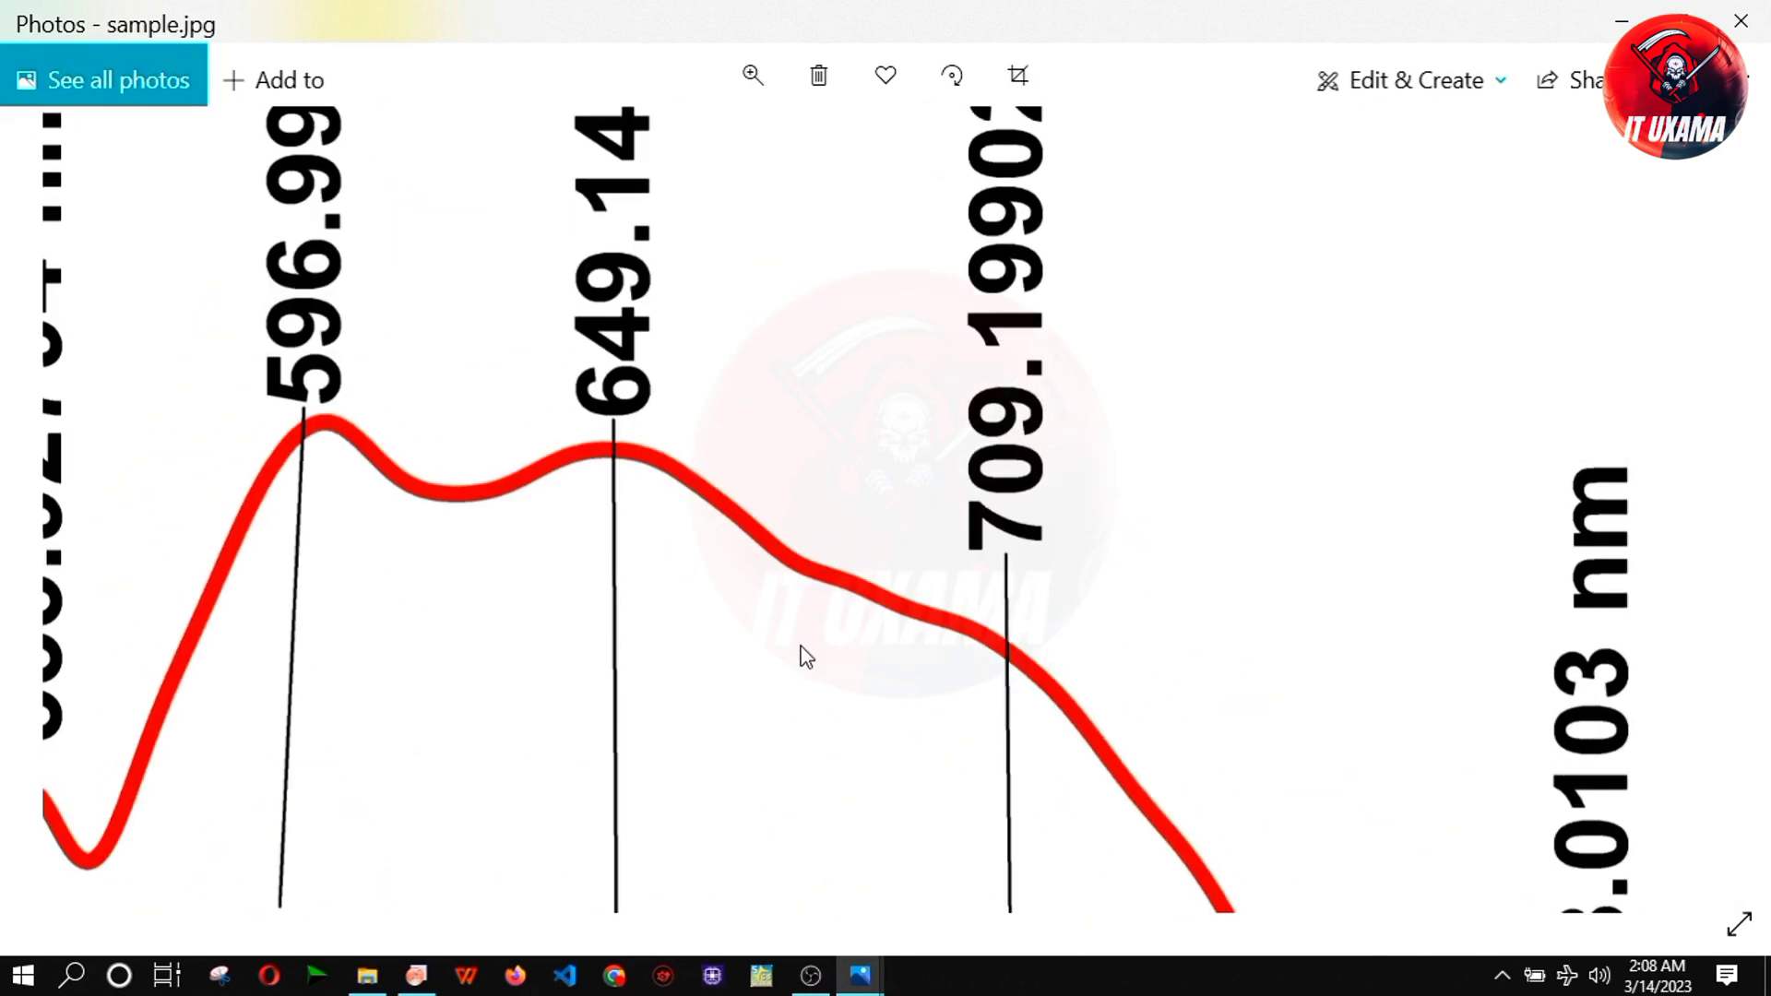
left_click_drag(653, 514, 617, 479)
scroll(617, 478, "up", 5)
scroll(522, 743, "down", 3)
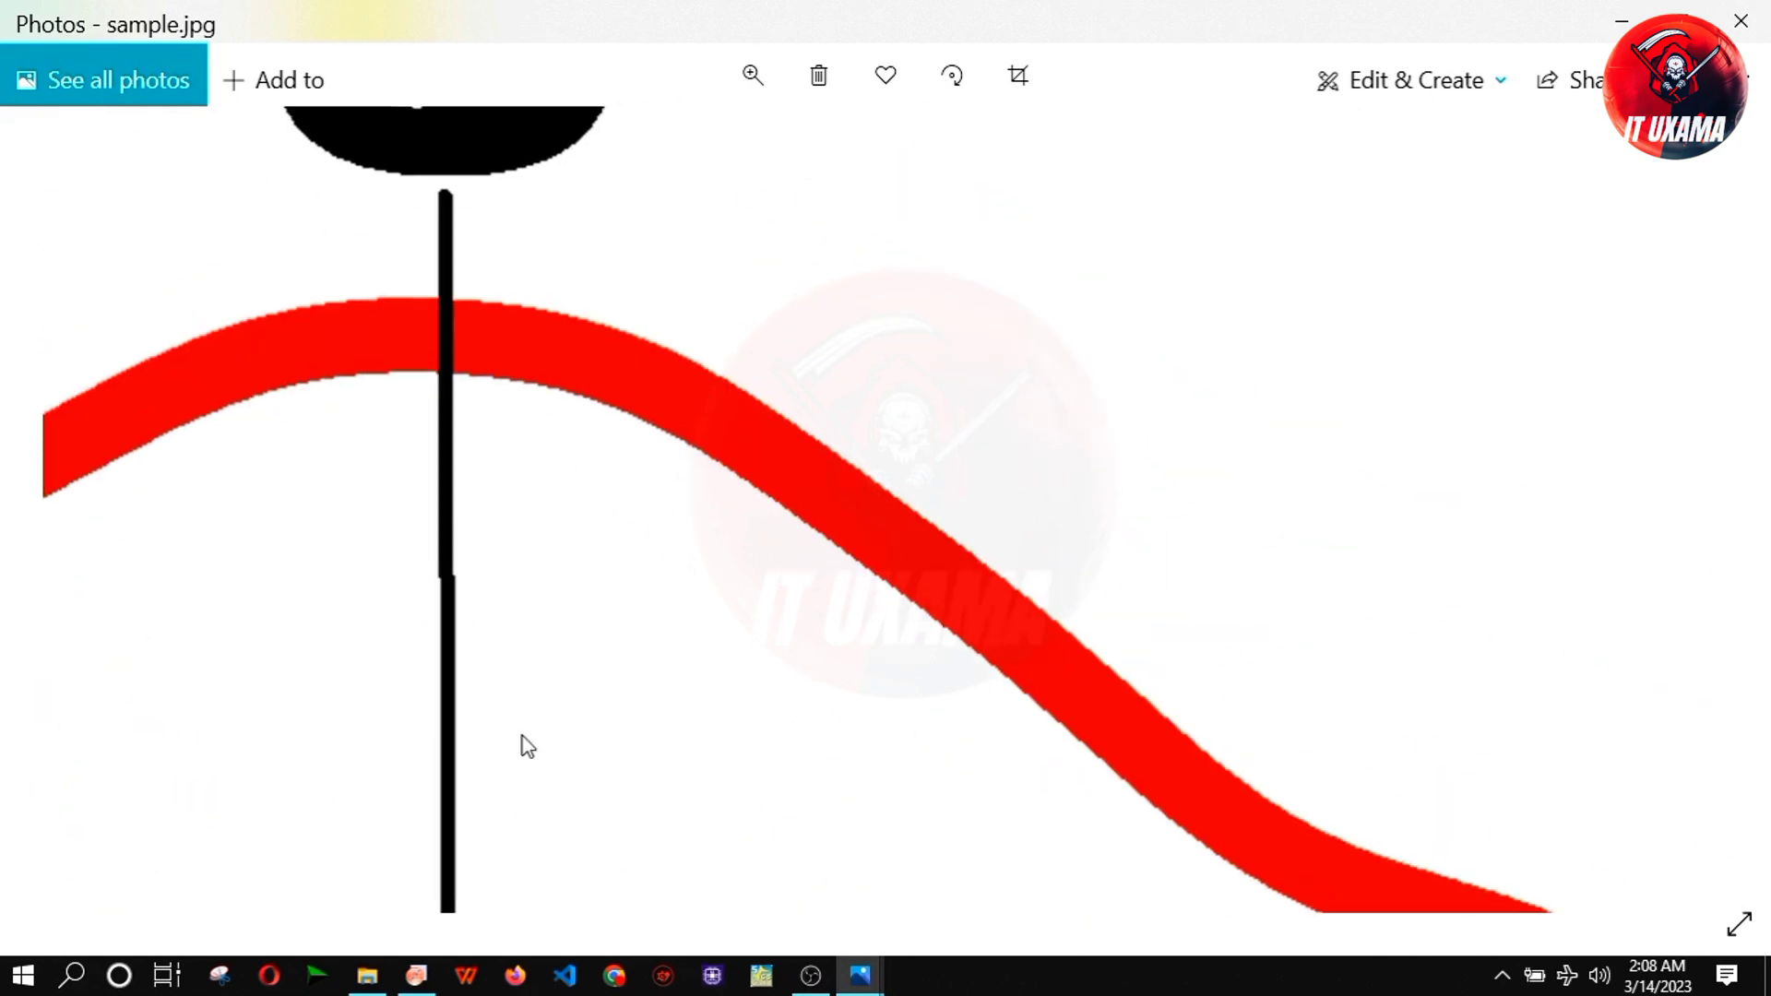
scroll(388, 379, "up", 3)
scroll(385, 368, "down", 5)
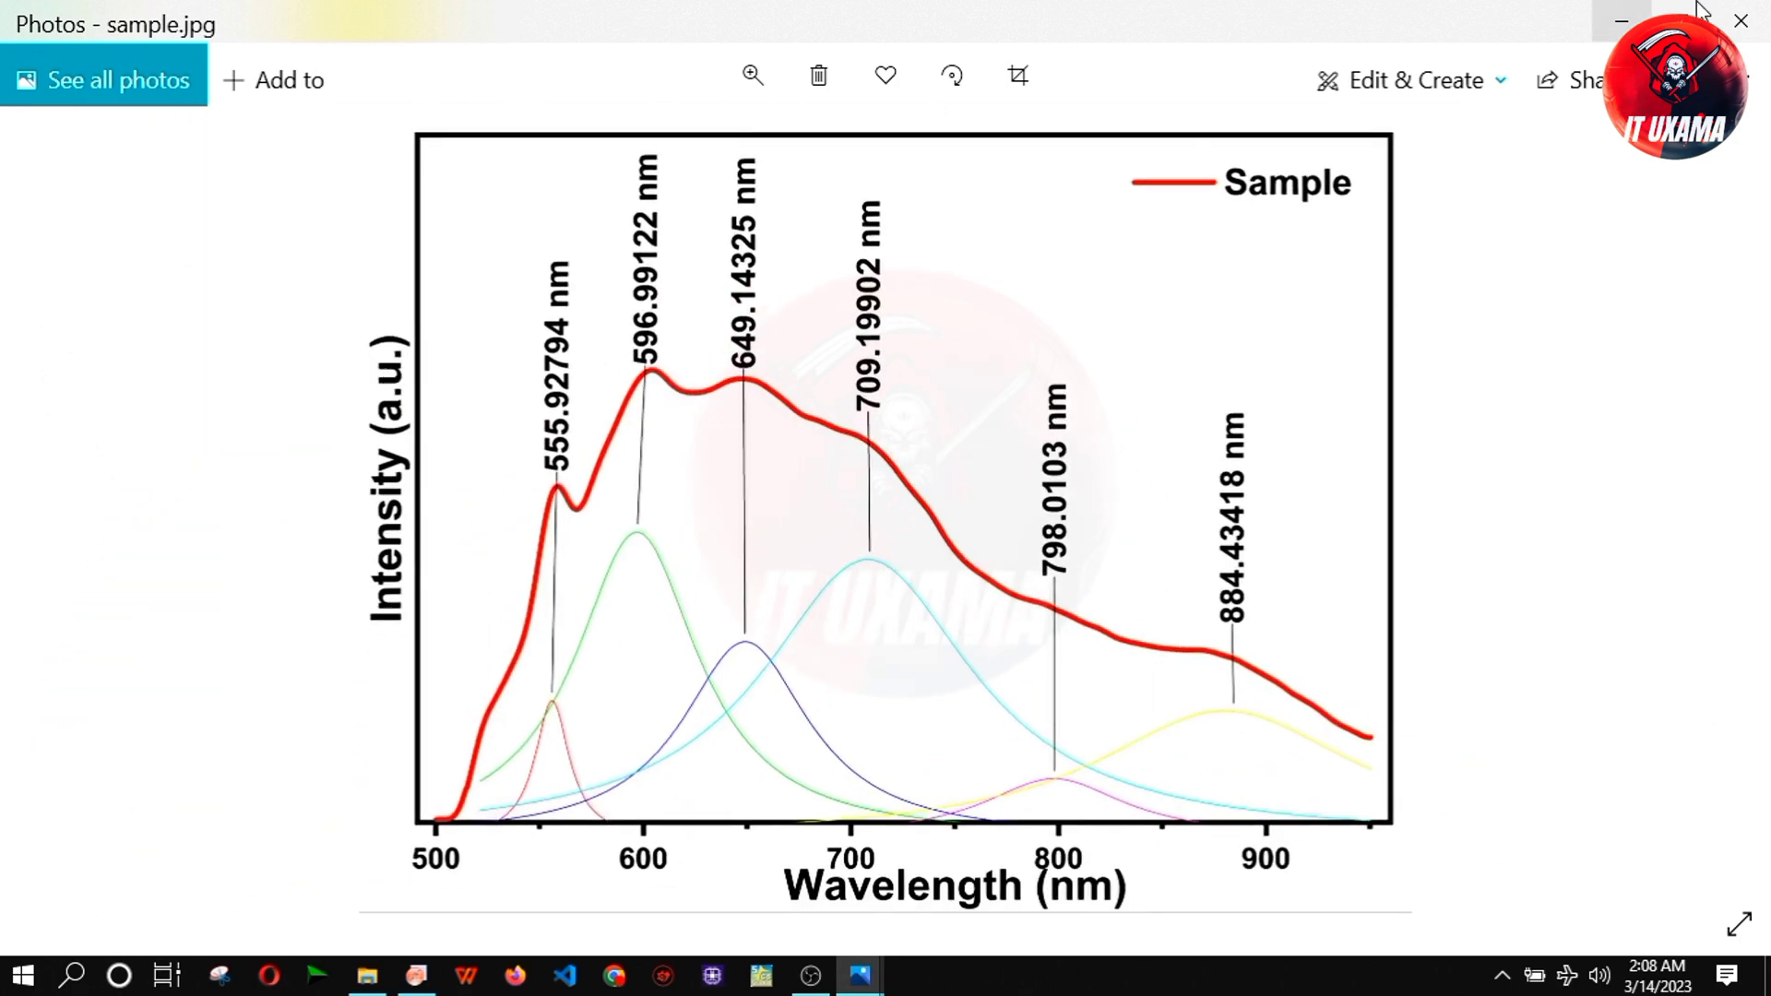
- Close the exported image and switch back to OriginPro to view the whole graph
left_click(1740, 20)
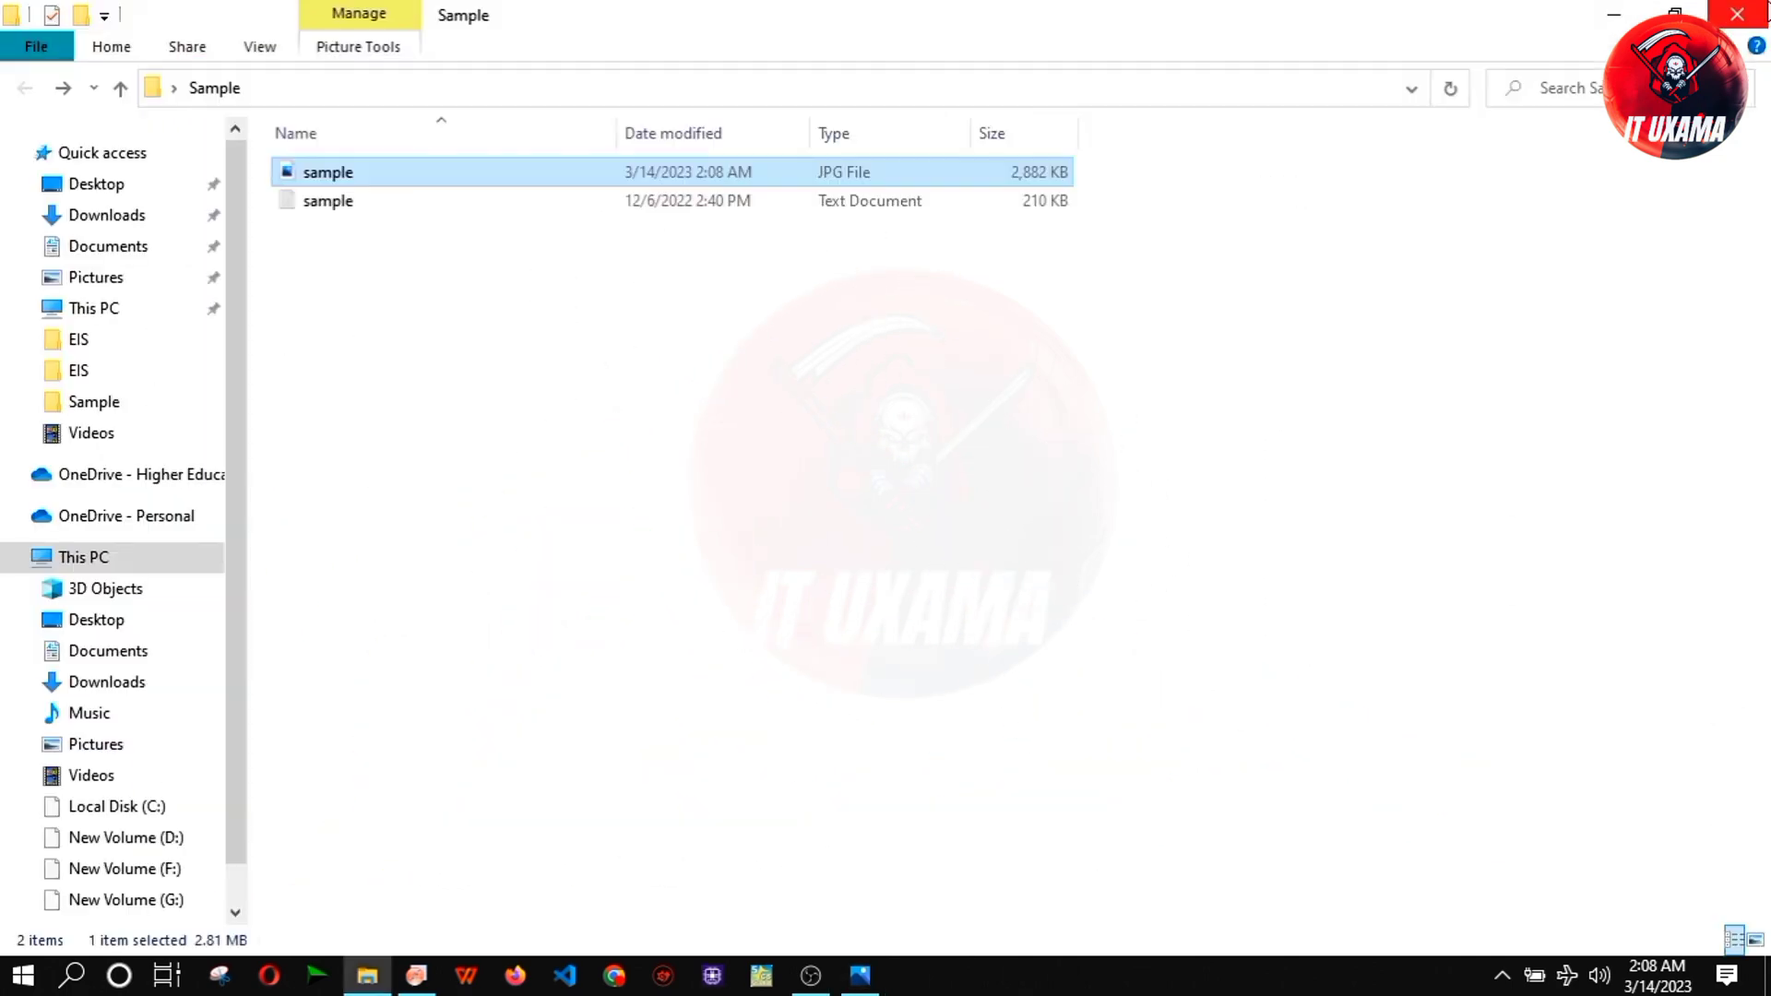
left_click(419, 980)
scroll(461, 188, "down", 1, "ctrl")
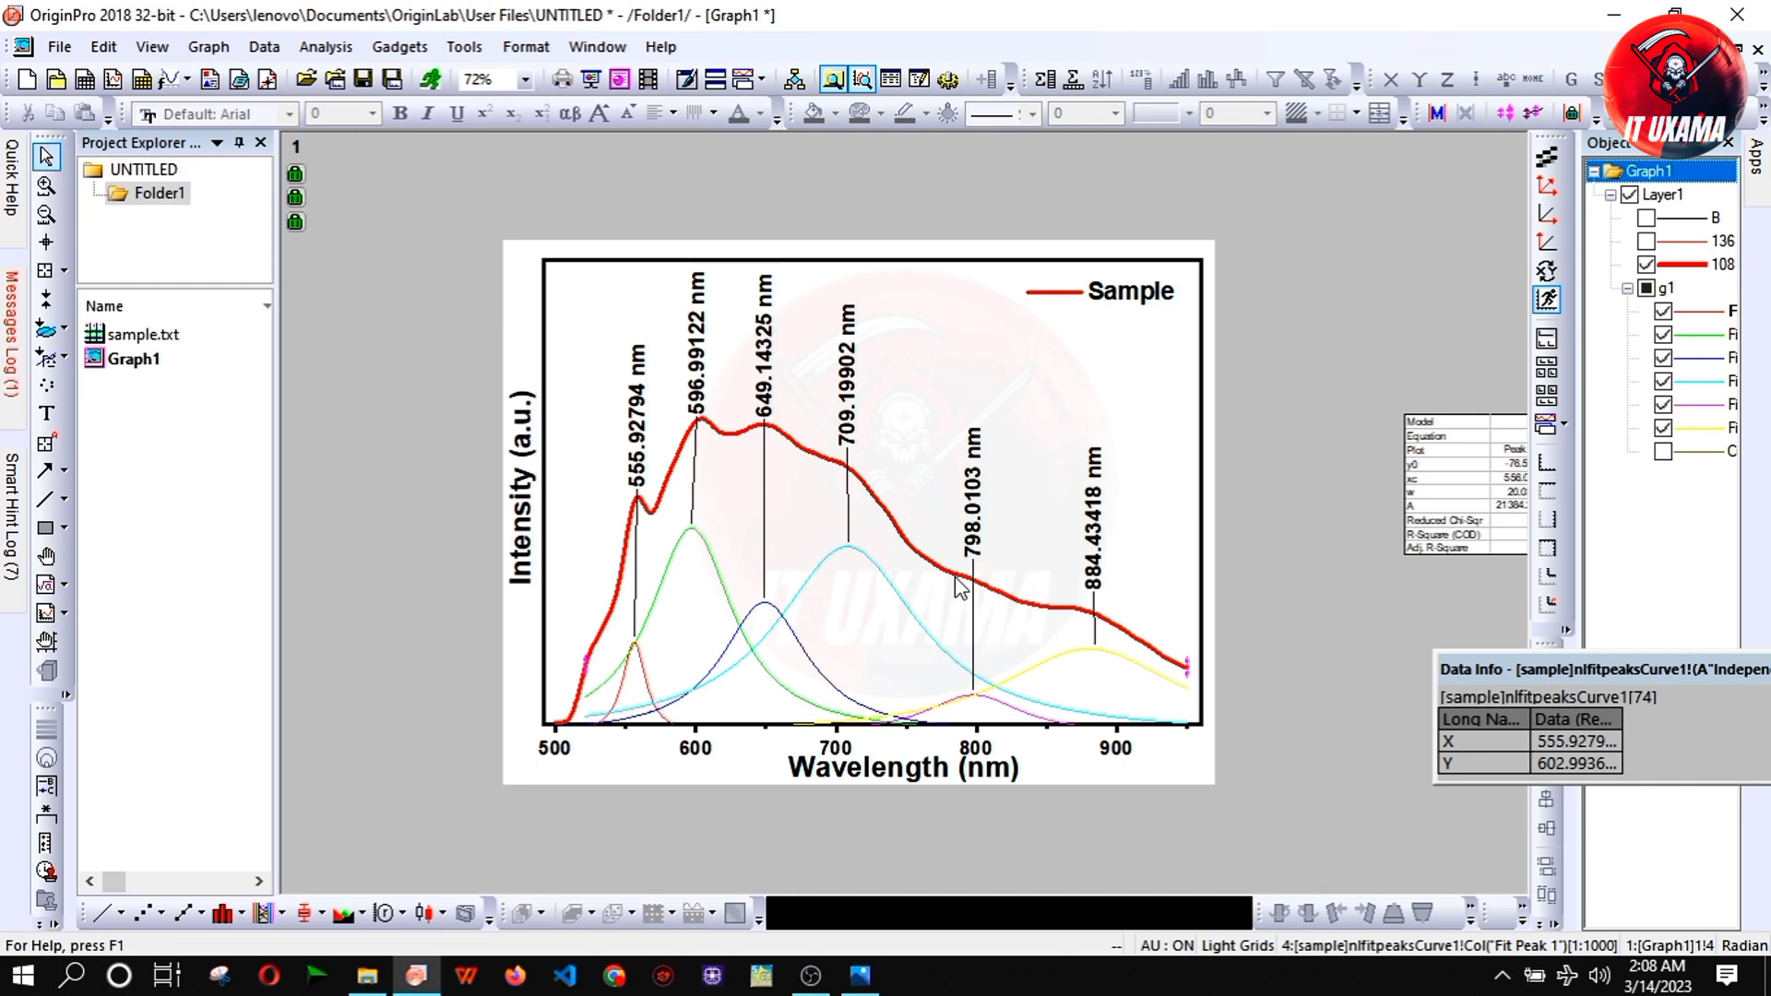